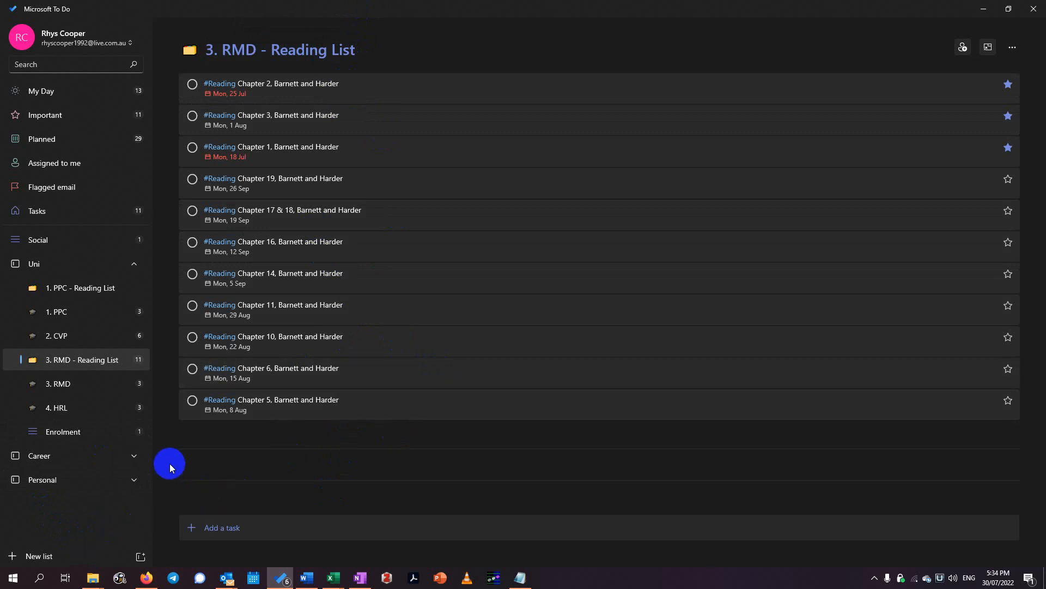
Create a list named "2. HRL - Reading" and place it in the Uni group directly above 4. HRL
{"action": "left_click", "coordinate": [35, 556]}
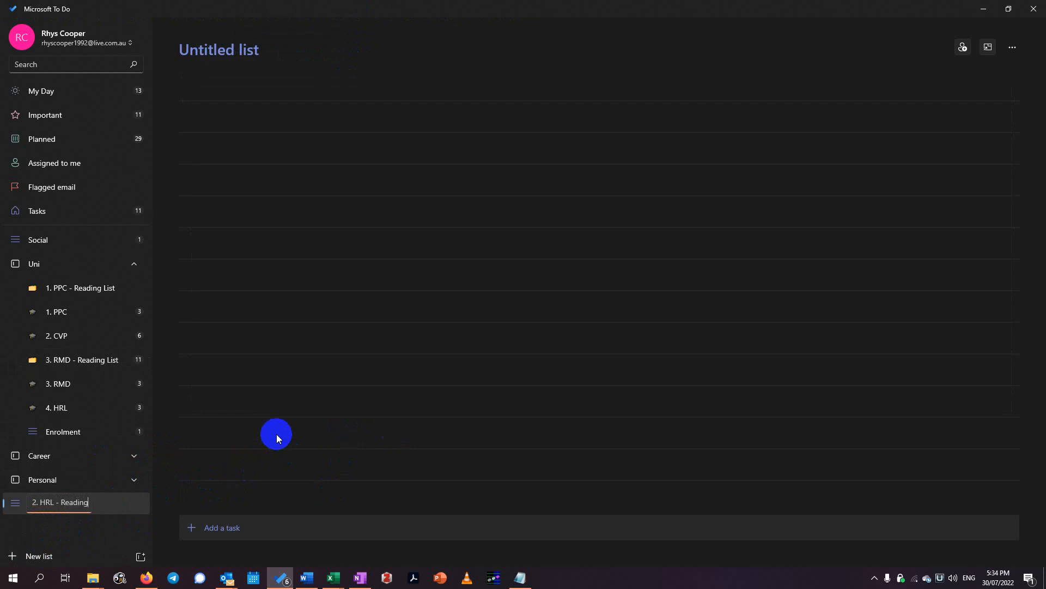
{"action": "key", "text": "Return"}
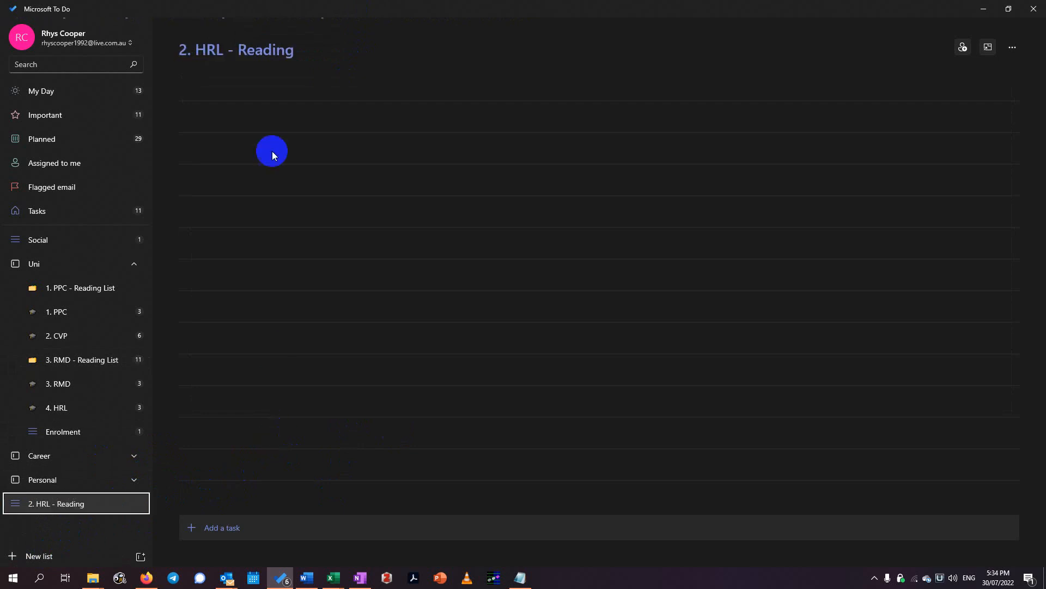
{"action": "left_click_drag", "start_coordinate": [71, 502], "coordinate": [71, 418]}
Rename the new reading list "4. HRL - Reading" and give it the yellow folder icon
{"action": "left_click", "coordinate": [213, 49]}
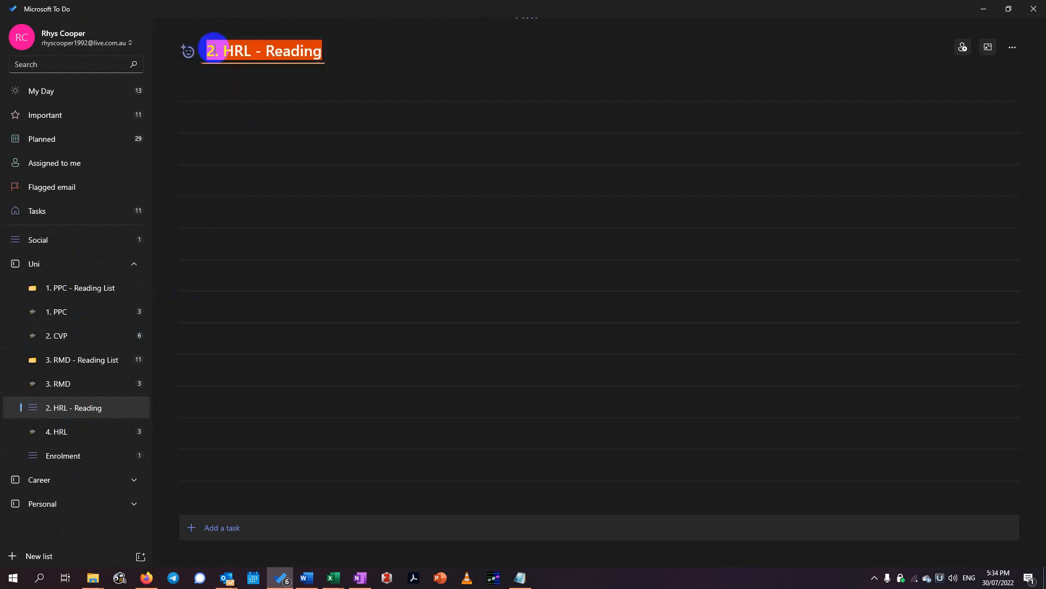
{"action": "left_click", "coordinate": [215, 48]}
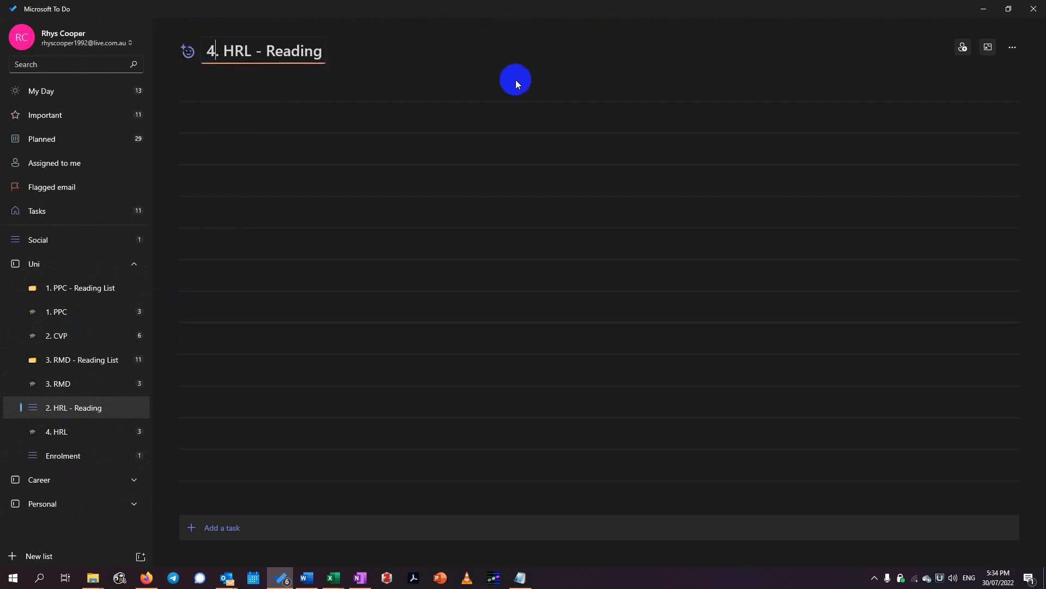
{"action": "left_click", "coordinate": [516, 83]}
{"action": "left_click", "coordinate": [198, 50]}
{"action": "left_click", "coordinate": [189, 52]}
{"action": "left_click", "coordinate": [121, 106]}
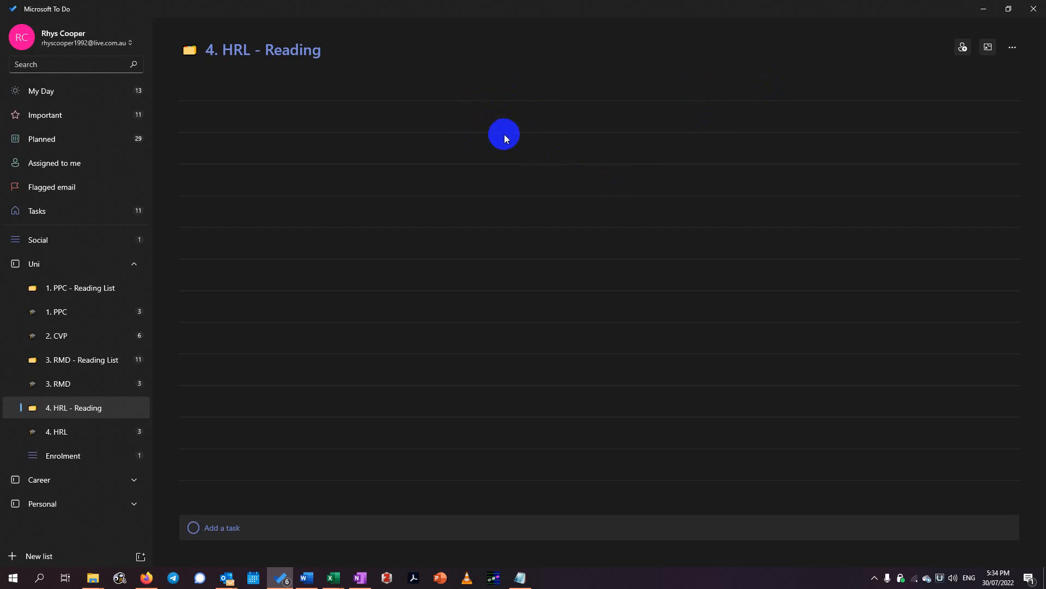
Review the tasks in 3. RMD - Reading List, 1. PPC and 2. CVP, including the details of the CVP Seminar and Questions tasks
{"action": "left_click", "coordinate": [81, 359]}
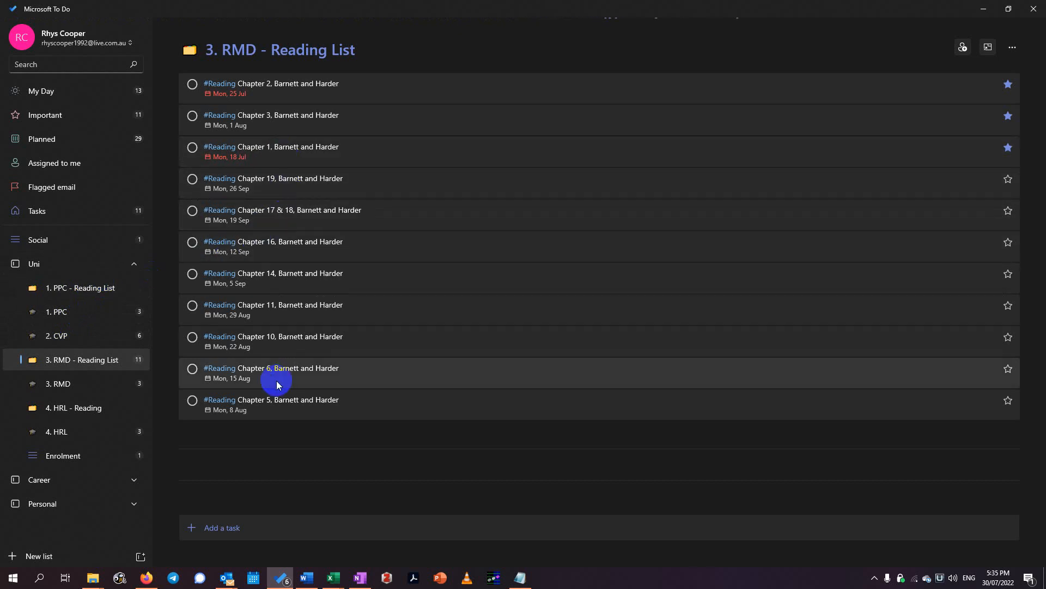
{"action": "left_click_drag", "start_coordinate": [211, 251], "coordinate": [288, 88]}
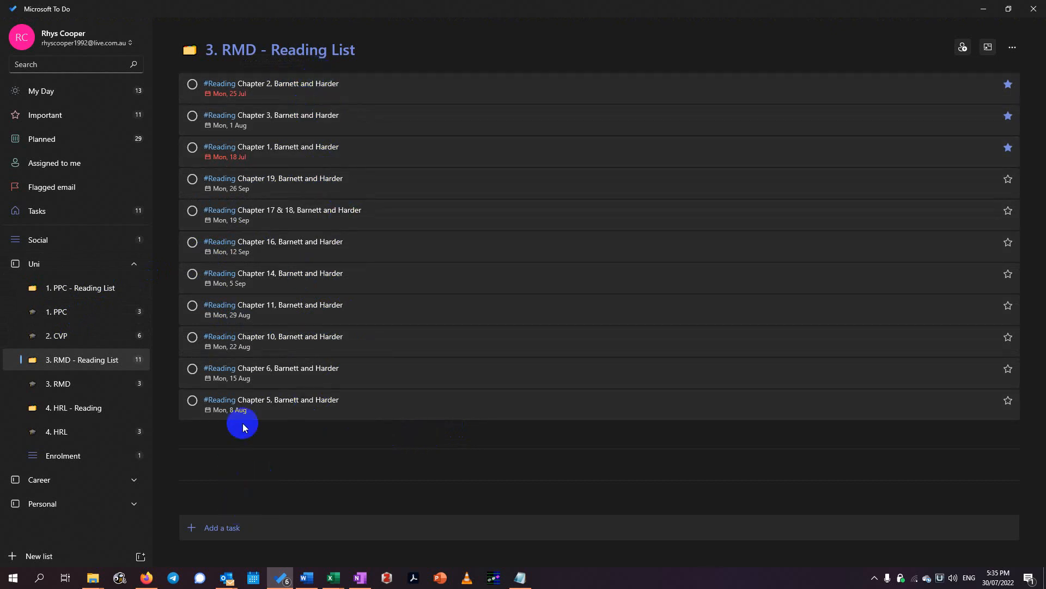
{"action": "left_click", "coordinate": [80, 309]}
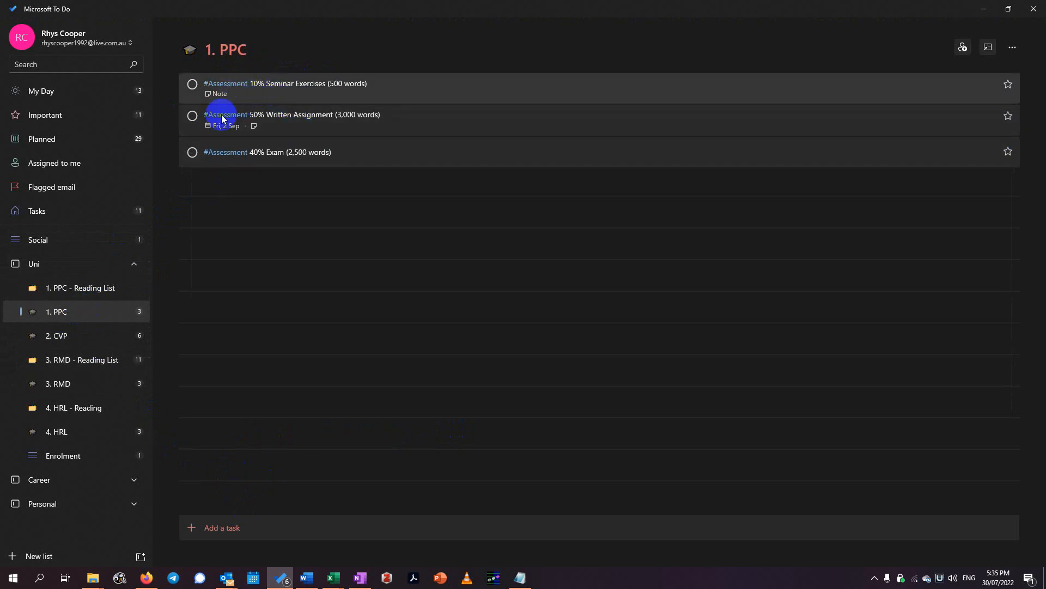
{"action": "left_click", "coordinate": [59, 333]}
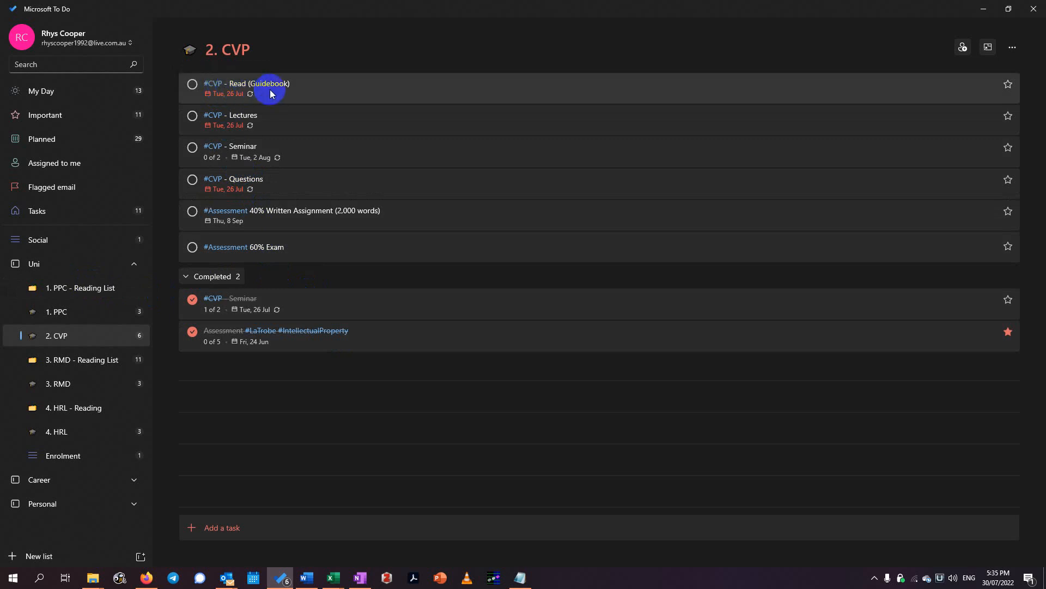
{"action": "left_click", "coordinate": [246, 146]}
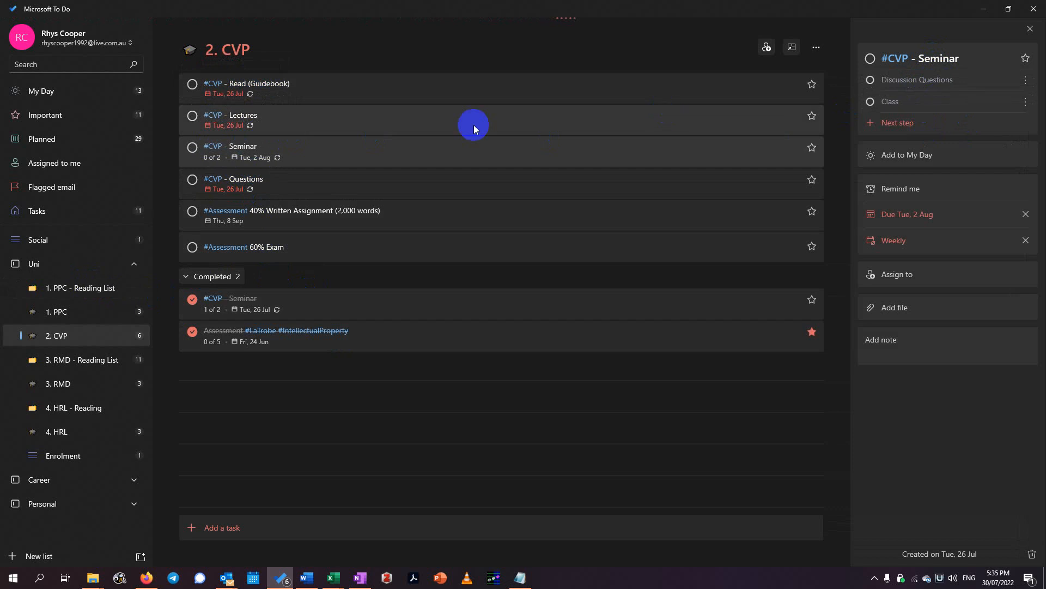
{"action": "left_click", "coordinate": [344, 175]}
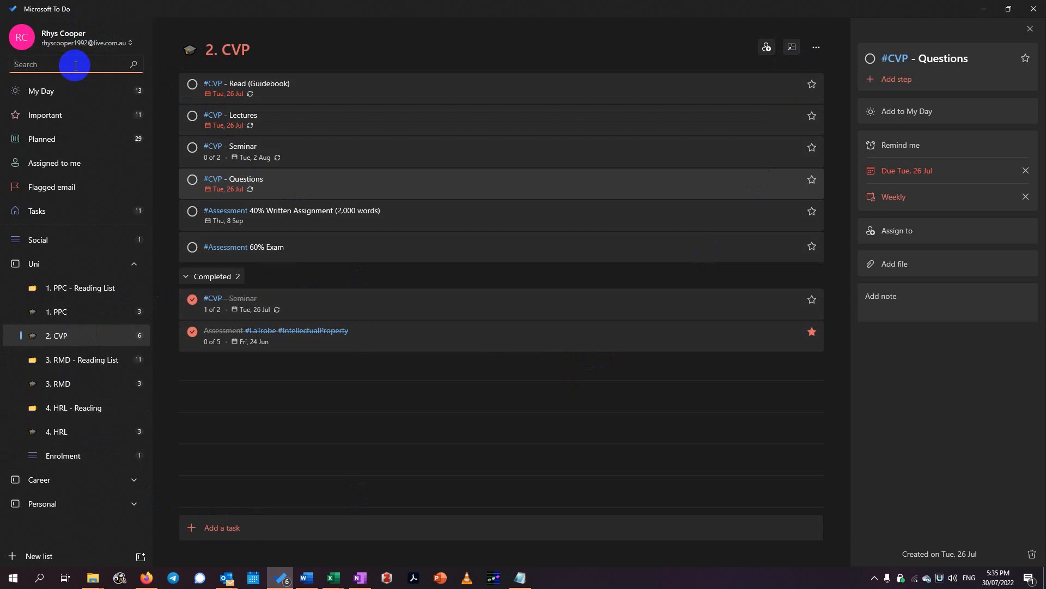
Search all tasks for #CVP and return to the 4. HRL - Reading list
{"action": "type", "text": "#CVP"}
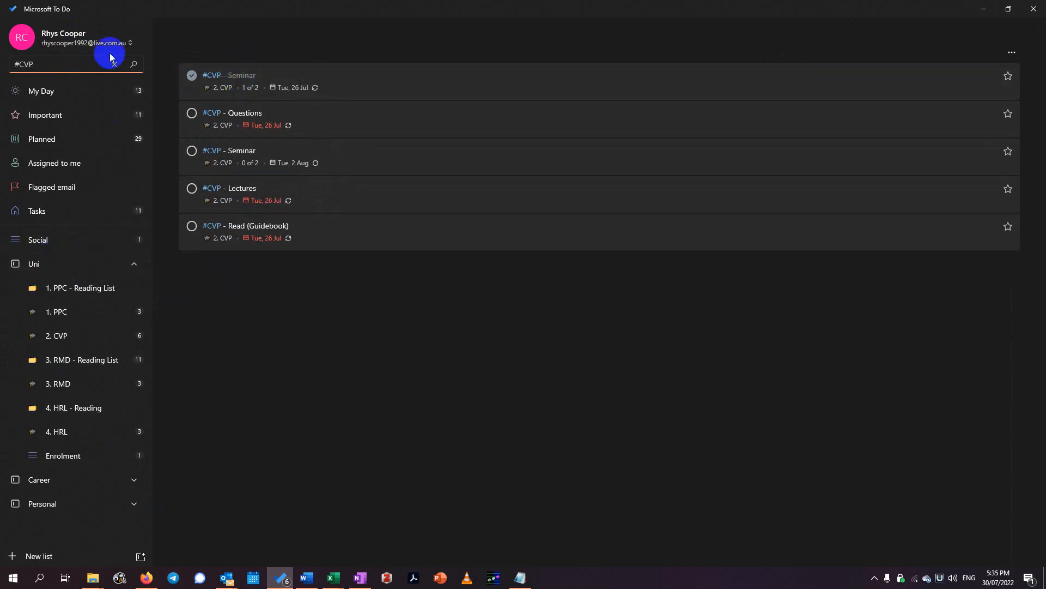
{"action": "left_click", "coordinate": [115, 66]}
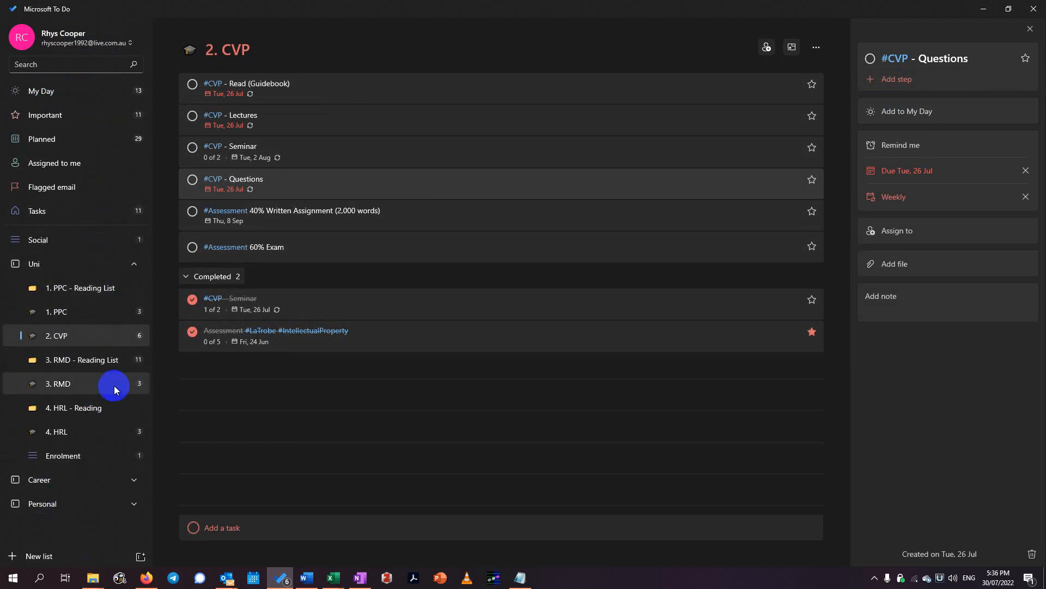
{"action": "left_click", "coordinate": [129, 416]}
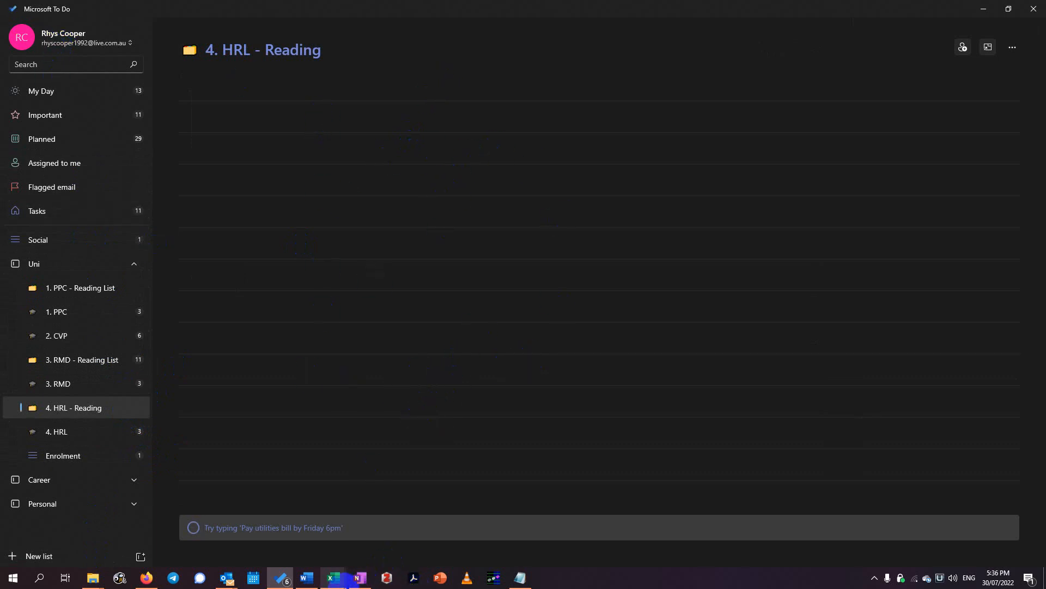
Switch to the Excel workbook Sem2_DueDates.xlsx and examine the unit codes and readings on the Required-Weeks sheet
{"action": "left_click", "coordinate": [329, 568]}
{"action": "left_click", "coordinate": [334, 542]}
{"action": "scroll", "coordinate": [344, 489], "scroll_direction": "down", "scroll_amount": 2}
{"action": "scroll", "coordinate": [344, 489], "scroll_direction": "up", "scroll_amount": 3}
{"action": "scroll", "coordinate": [269, 385], "scroll_direction": "down", "scroll_amount": 4}
{"action": "scroll", "coordinate": [126, 431], "scroll_direction": "up", "scroll_amount": 4}
{"action": "left_click_drag", "start_coordinate": [21, 142], "coordinate": [20, 259]}
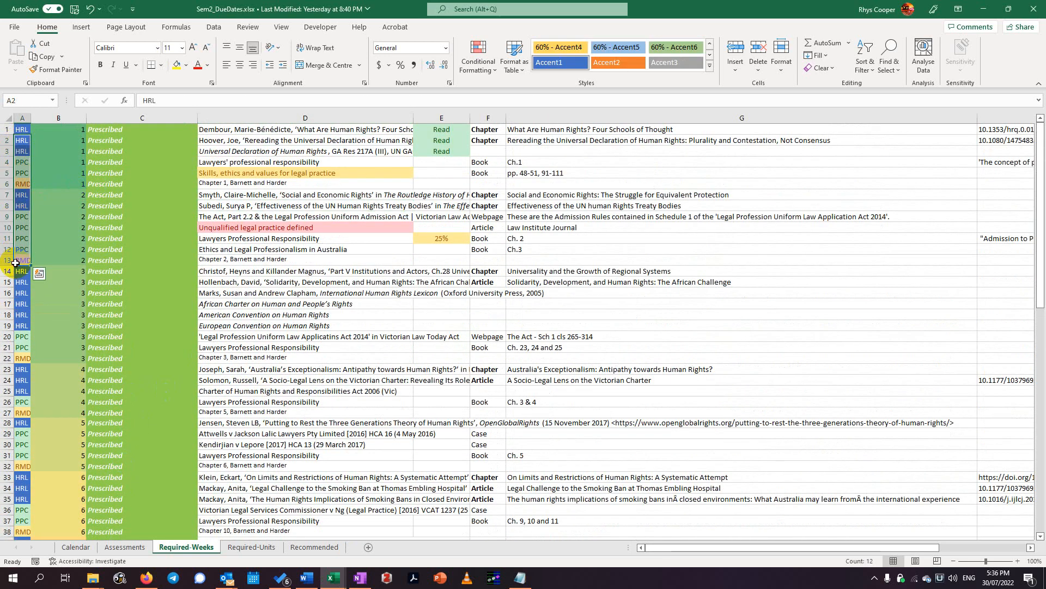
{"action": "left_click", "coordinate": [168, 315]}
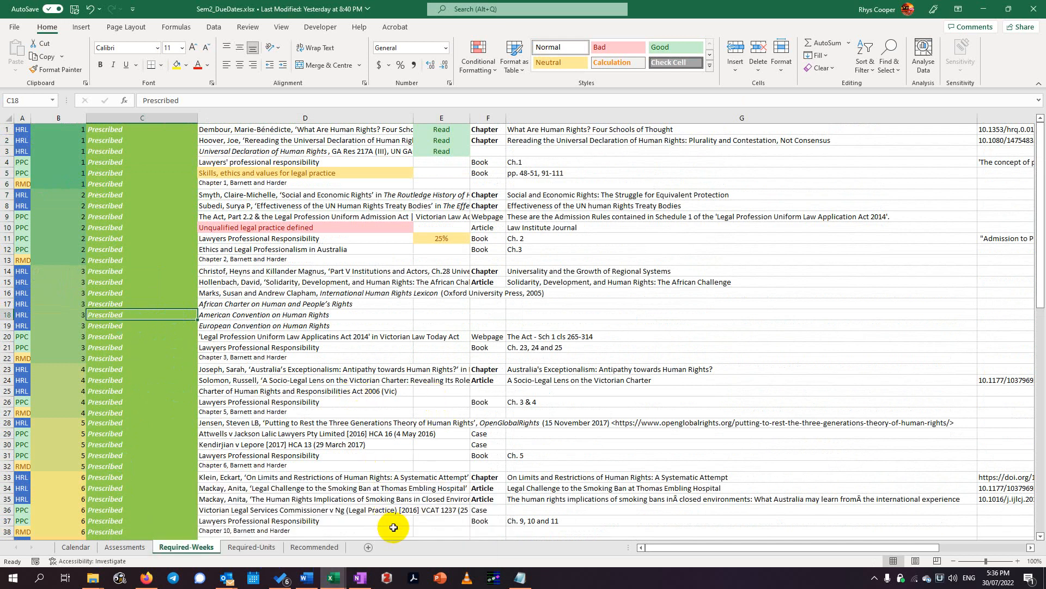
Switch to the ReadingList-ToDo-List.xlsx workbook and examine the prescribed readings on its HRL sheet
{"action": "mouse_move", "coordinate": [334, 577]}
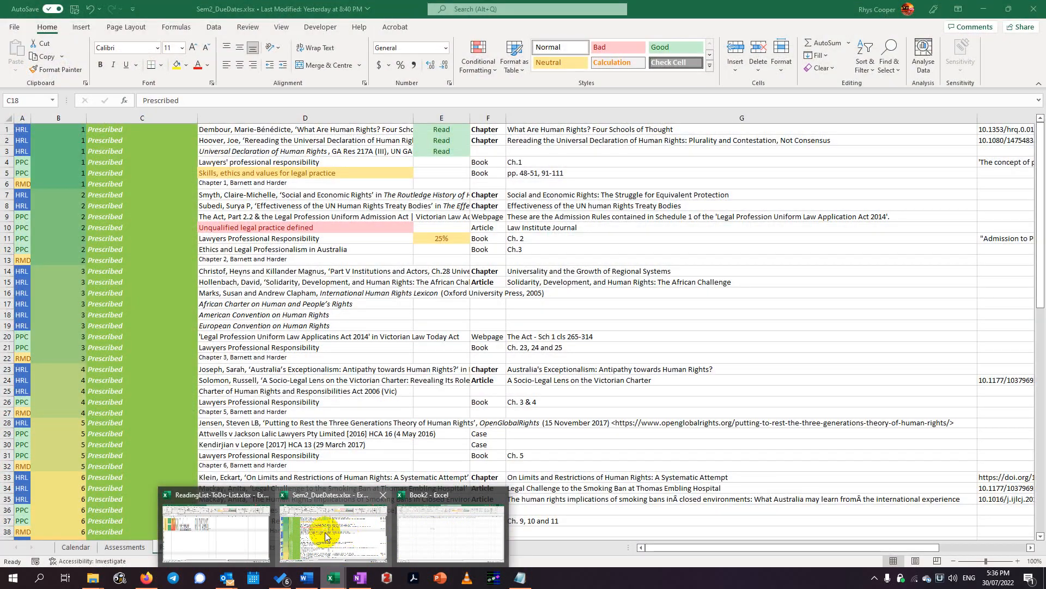
{"action": "left_click", "coordinate": [244, 531]}
{"action": "left_click", "coordinate": [272, 444]}
{"action": "left_click", "coordinate": [184, 547]}
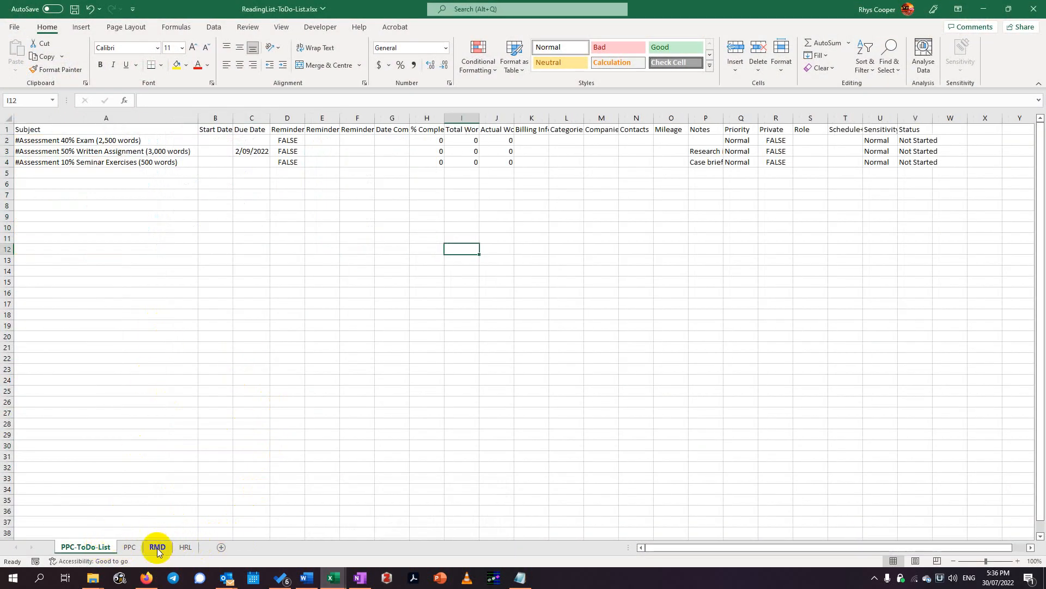
{"action": "left_click", "coordinate": [148, 371]}
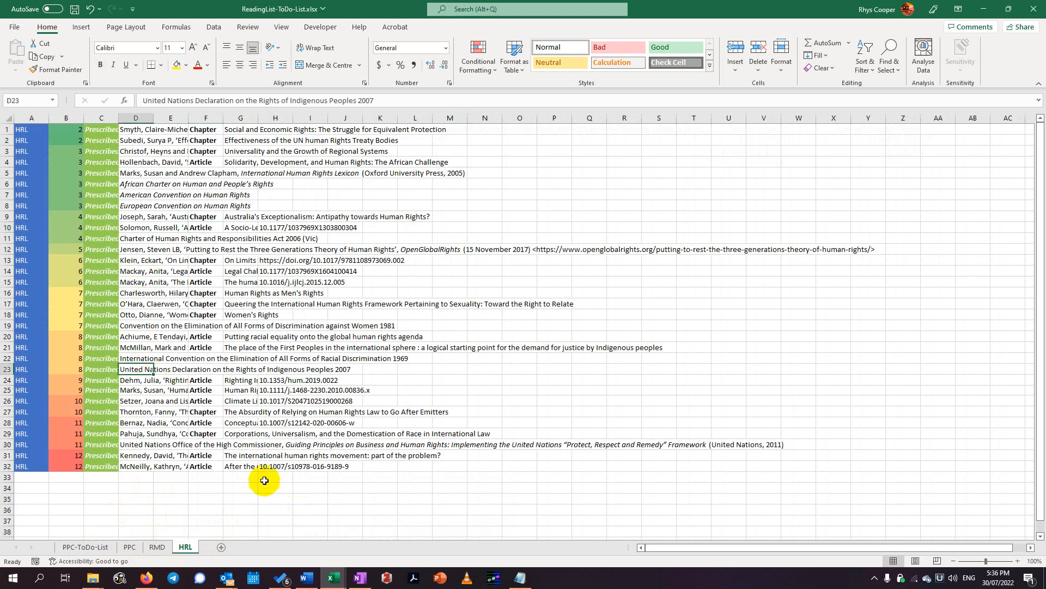
{"action": "left_click", "coordinate": [110, 174]}
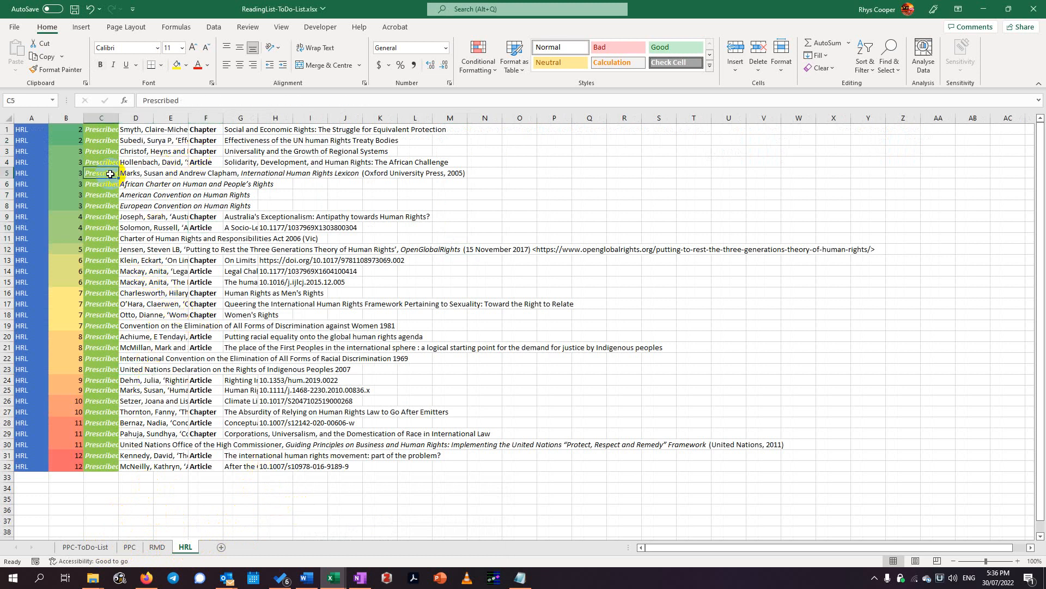
{"action": "left_click", "coordinate": [27, 131]}
{"action": "scroll", "coordinate": [149, 342], "scroll_direction": "down", "scroll_amount": 6}
{"action": "scroll", "coordinate": [156, 327], "scroll_direction": "up", "scroll_amount": 6}
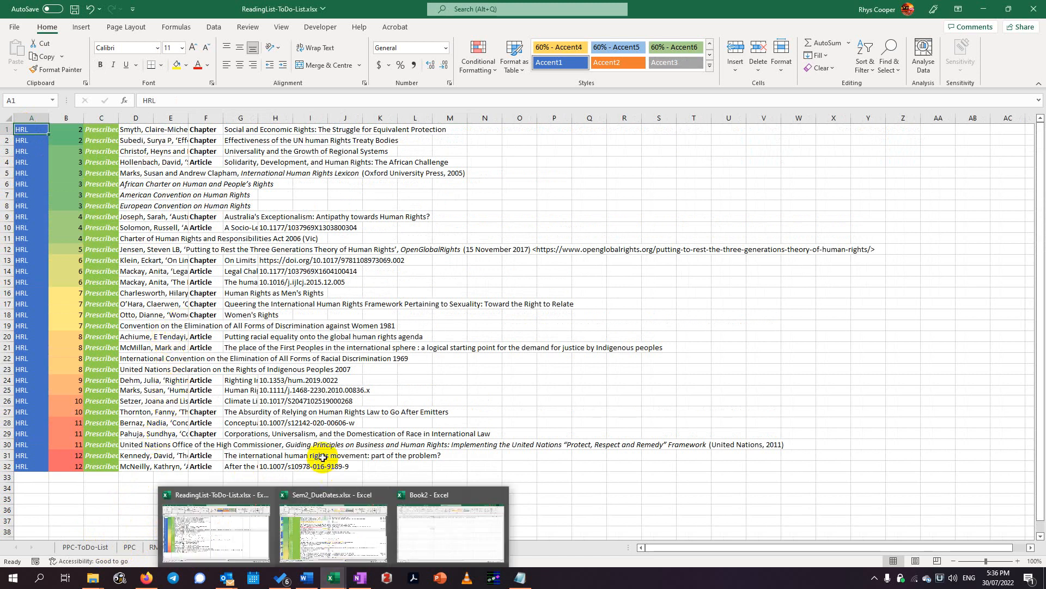
Check the week 1 HRL rows in Sem2_DueDates.xlsx and the headings in Book2, and return to the first empty row of the HRL sheet
{"action": "mouse_move", "coordinate": [339, 585]}
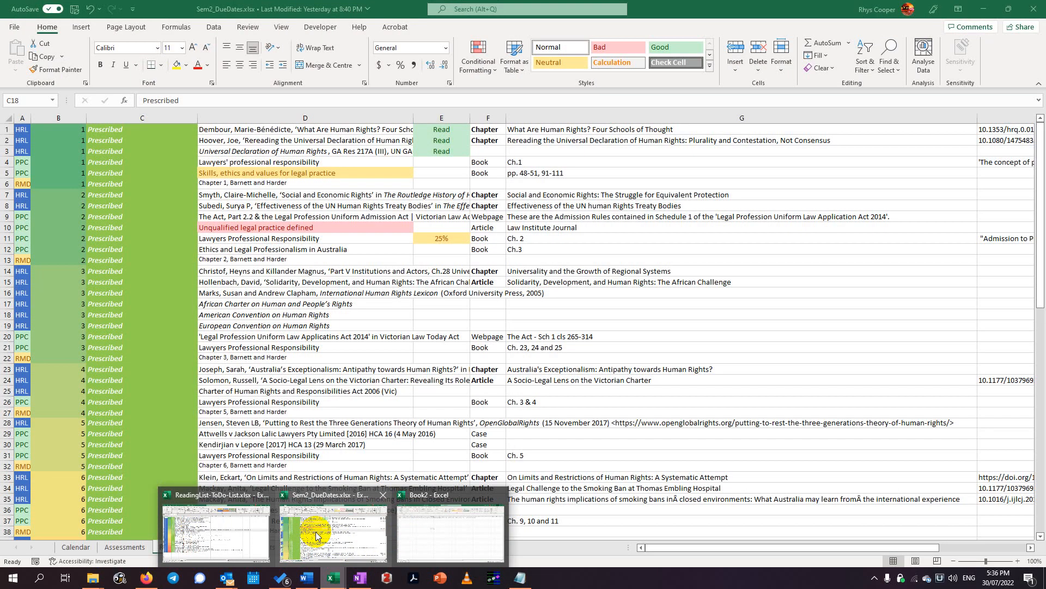
{"action": "left_click", "coordinate": [305, 531]}
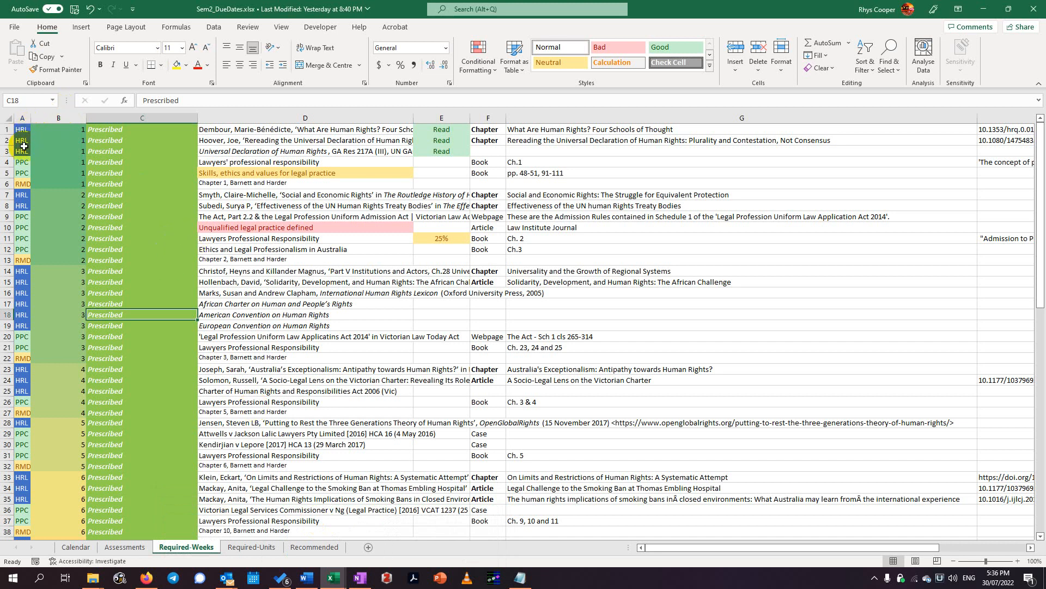
{"action": "left_click", "coordinate": [4, 150]}
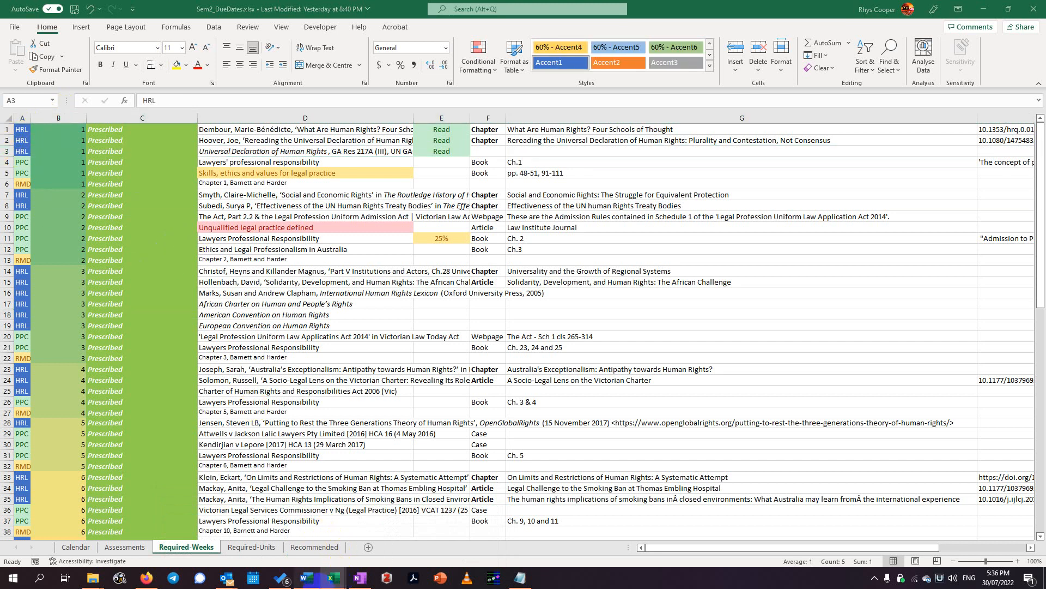
{"action": "left_click", "coordinate": [307, 578]}
{"action": "mouse_move", "coordinate": [334, 577]}
{"action": "left_click", "coordinate": [406, 540]}
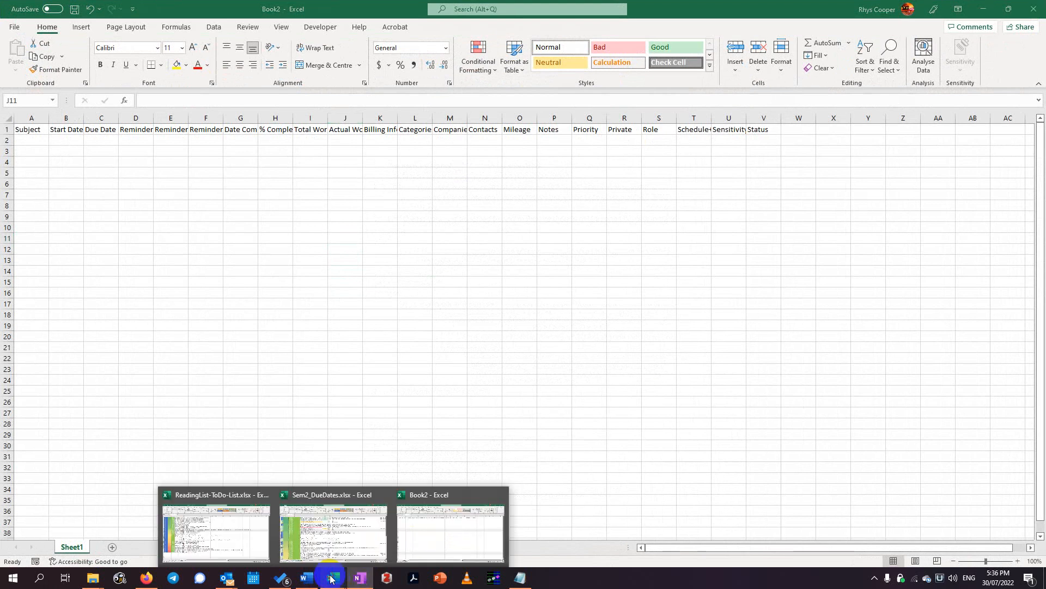
{"action": "left_click", "coordinate": [249, 517]}
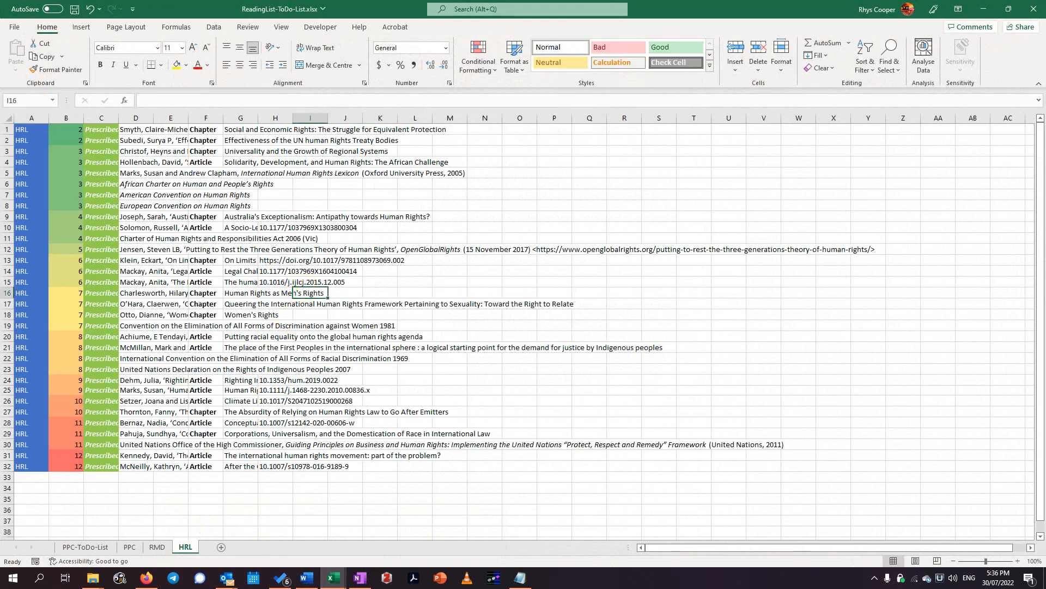
{"action": "left_click", "coordinate": [32, 478]}
Copy rows 1 to 3 from the Required-Weeks sheet of Sem2_DueDates.xlsx into the HRL sheet of ReadingList-ToDo-List.xlsx, starting at row 33
{"action": "mouse_move", "coordinate": [333, 578]}
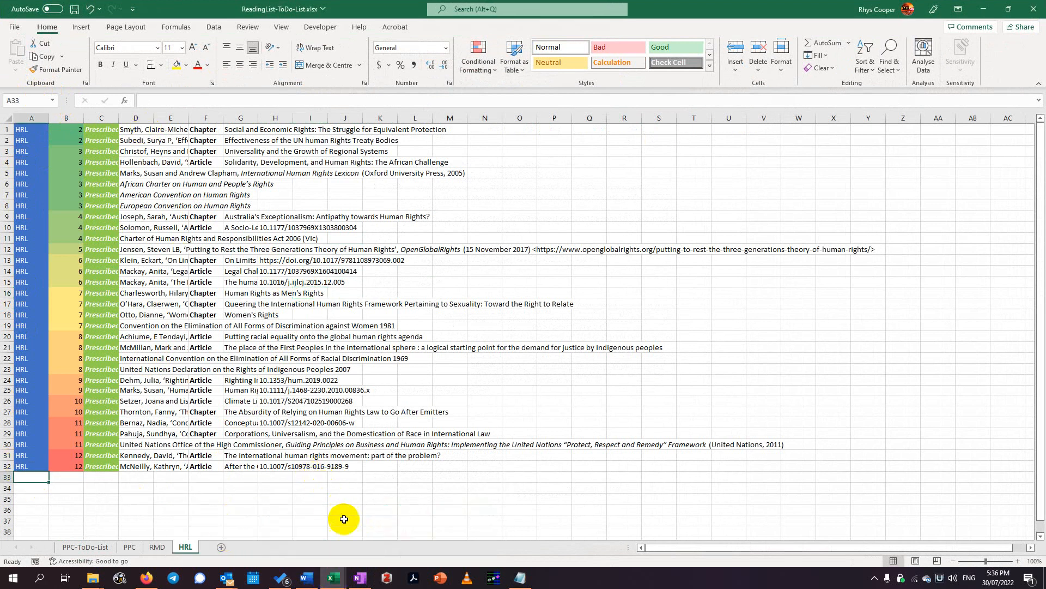
{"action": "left_click", "coordinate": [345, 542]}
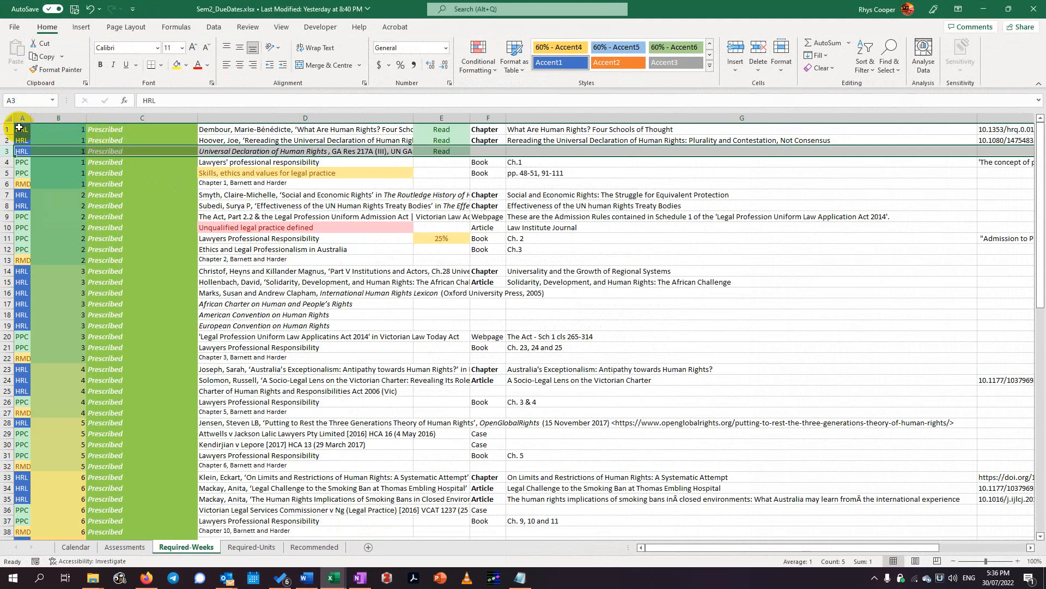
{"action": "left_click_drag", "start_coordinate": [6, 151], "coordinate": [6, 131]}
{"action": "key", "text": "ctrl+c"}
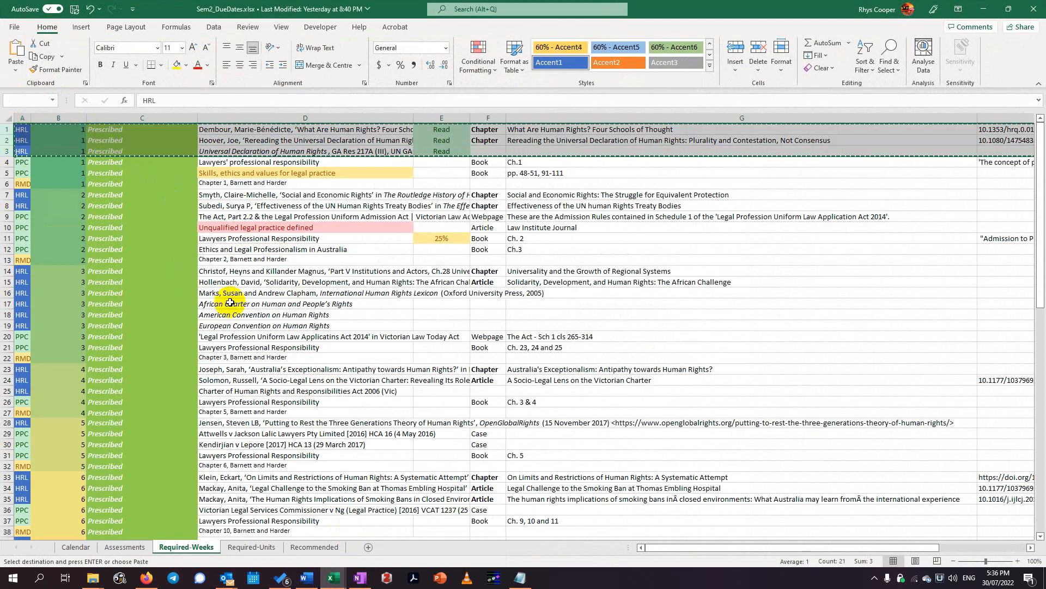
{"action": "mouse_move", "coordinate": [333, 577]}
{"action": "left_click", "coordinate": [234, 528]}
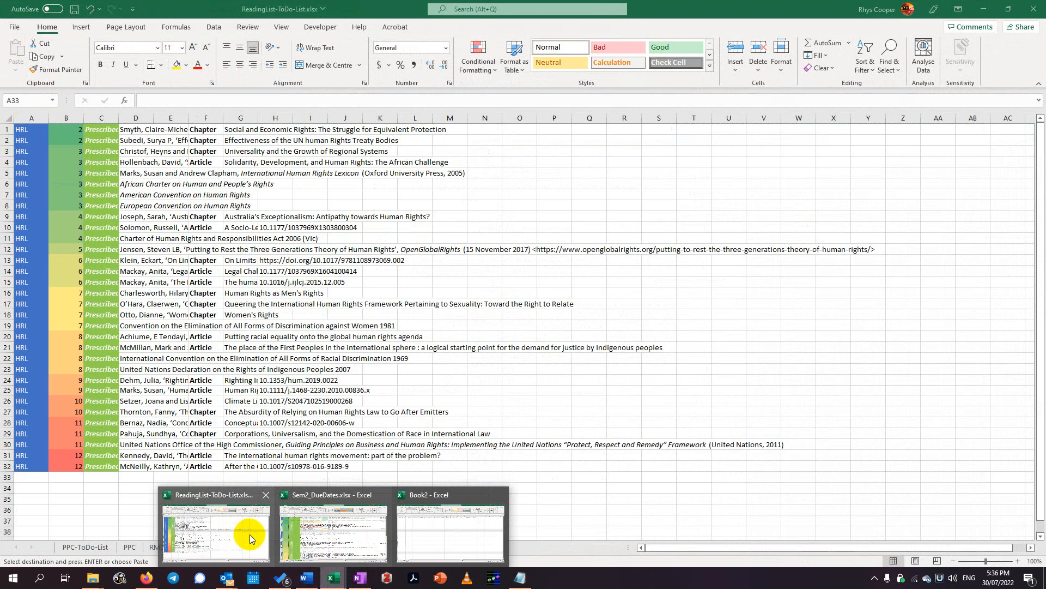
{"action": "left_click", "coordinate": [3, 476]}
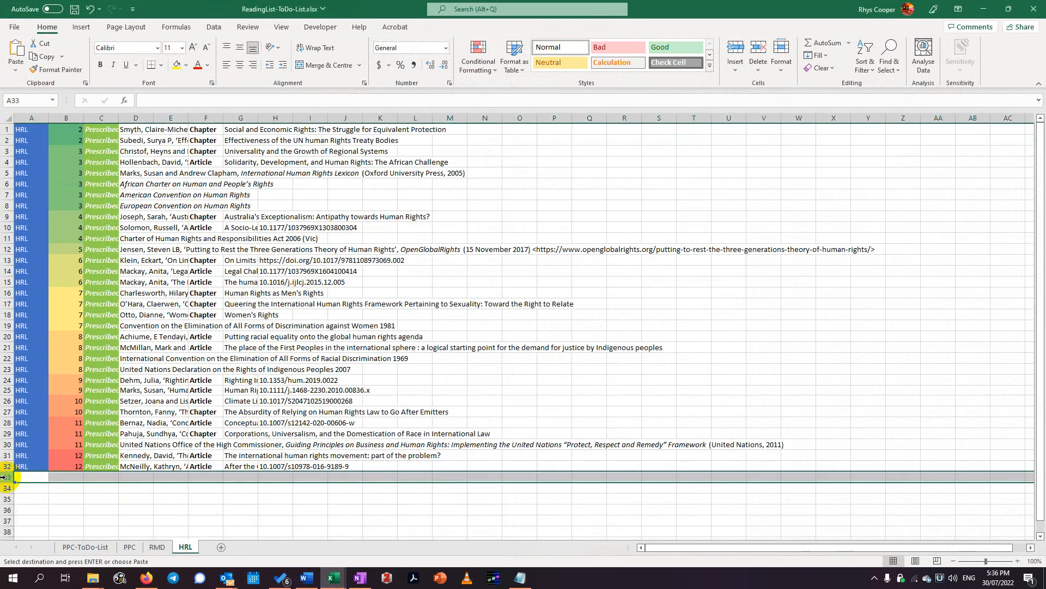
{"action": "key", "text": "ctrl+v"}
{"action": "left_click", "coordinate": [136, 496]}
Sort the HRL sheet by the week numbers in column B from smallest to largest, keeping whole rows together
{"action": "left_click", "coordinate": [70, 477]}
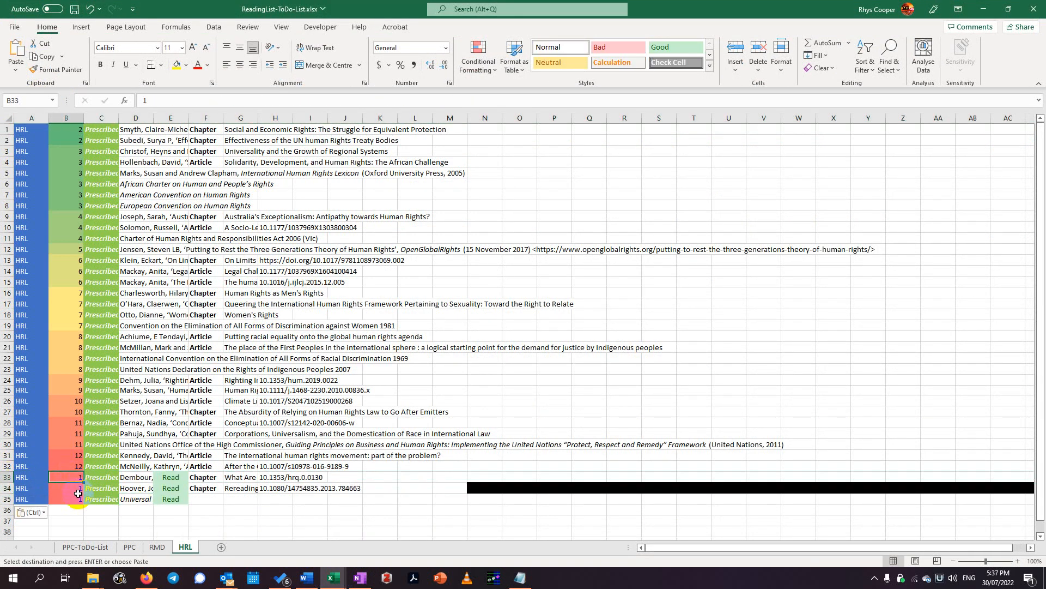
{"action": "left_click", "coordinate": [74, 112]}
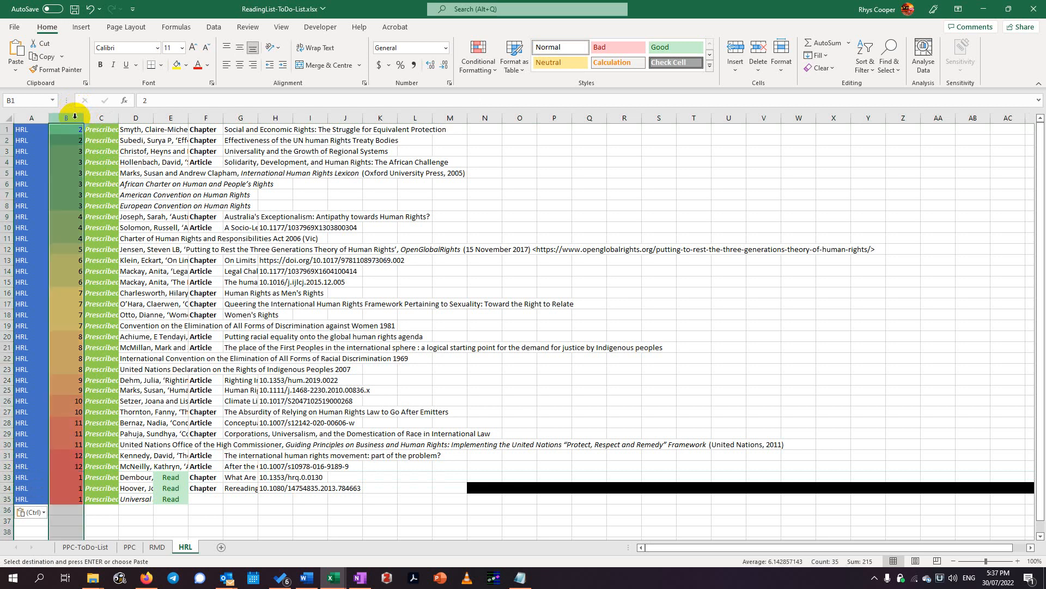
{"action": "left_click", "coordinate": [869, 71]}
{"action": "left_click", "coordinate": [886, 87]}
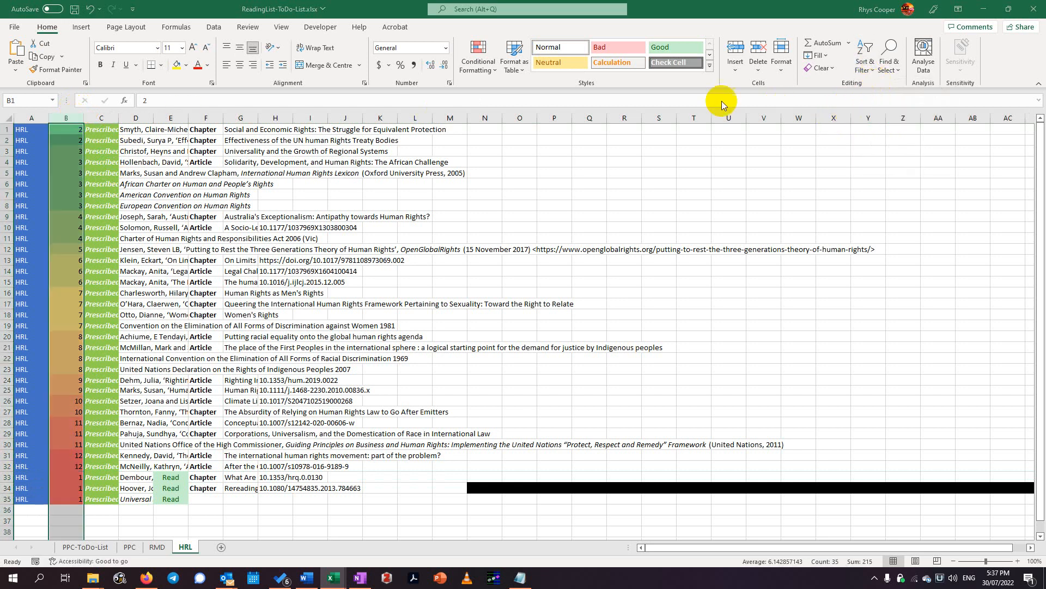
{"action": "left_click", "coordinate": [522, 333]}
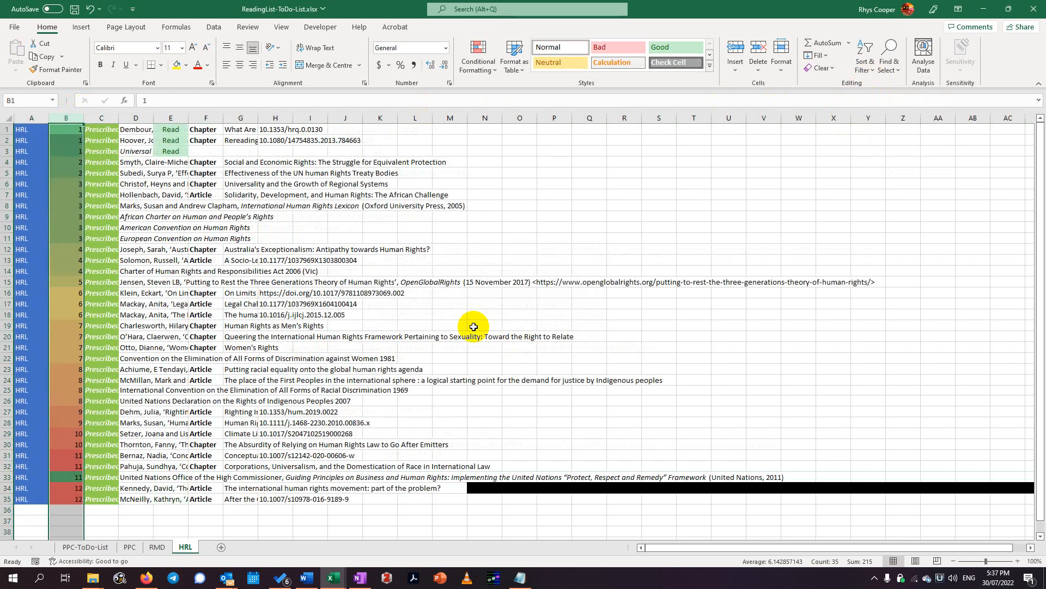
Delete the Prescribed column C from the HRL sheet and autofit the citation column that takes its place
{"action": "left_click", "coordinate": [142, 147]}
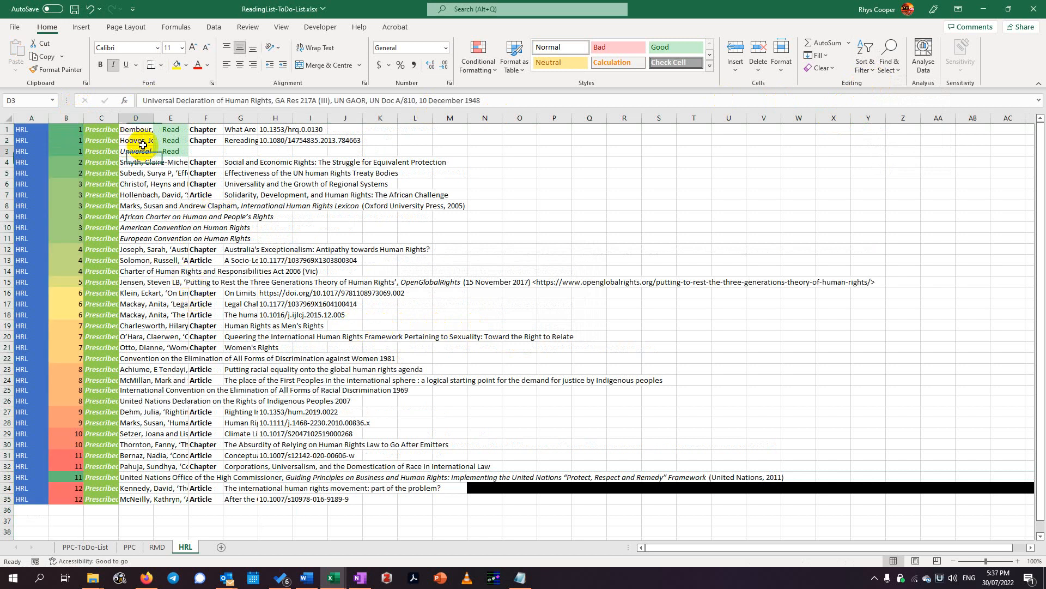
{"action": "left_click", "coordinate": [110, 118]}
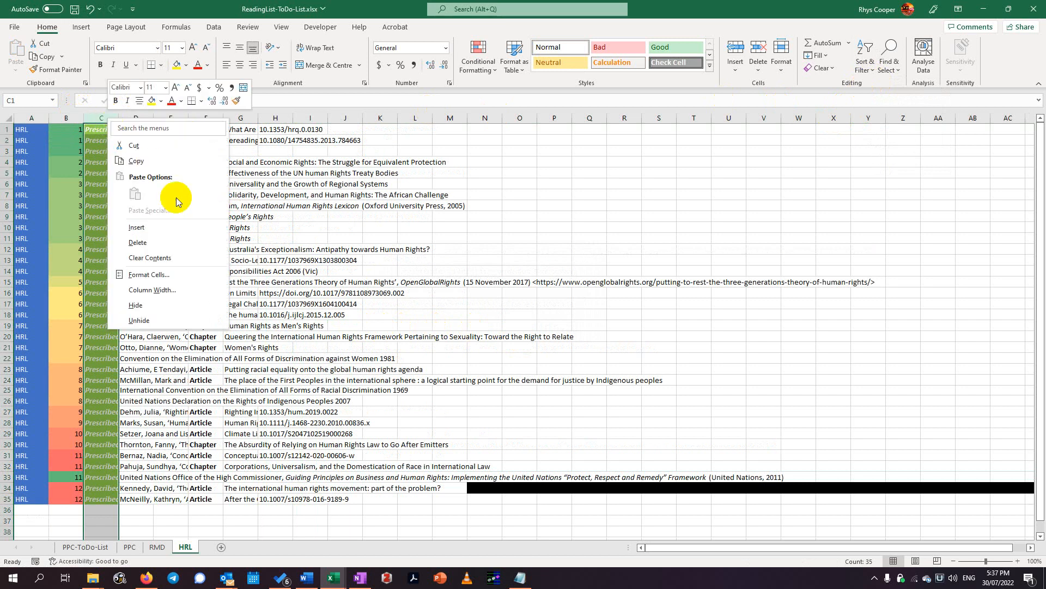
{"action": "left_click", "coordinate": [187, 242]}
{"action": "left_click", "coordinate": [242, 271]}
{"action": "double_click", "coordinate": [120, 117]}
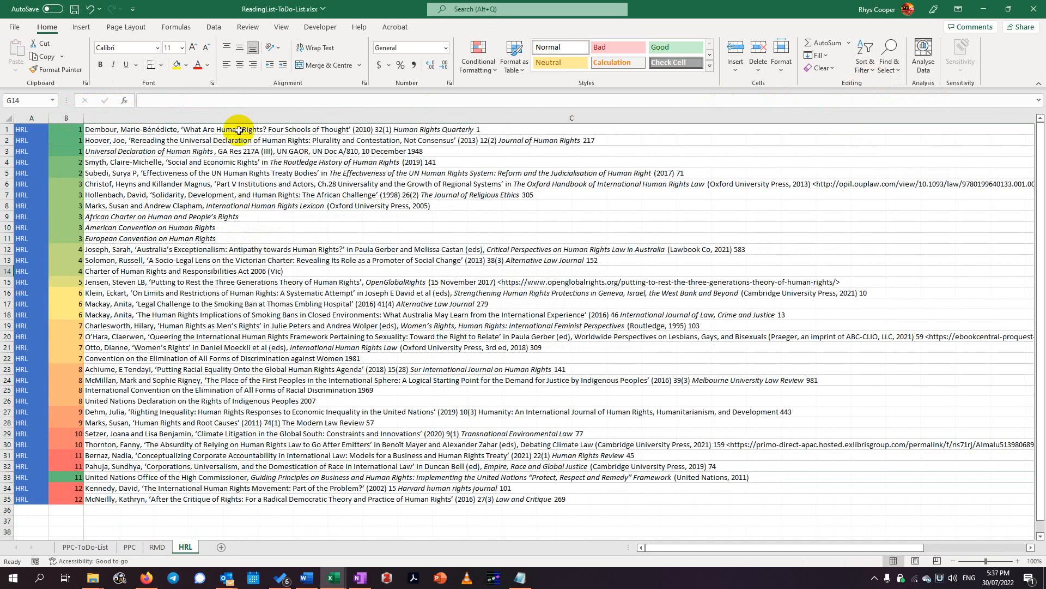
Look over the full citations and narrow column C so the status and type columns beside it fit in view
{"action": "left_click_drag", "start_coordinate": [149, 162], "coordinate": [209, 444]}
{"action": "left_click", "coordinate": [329, 452]}
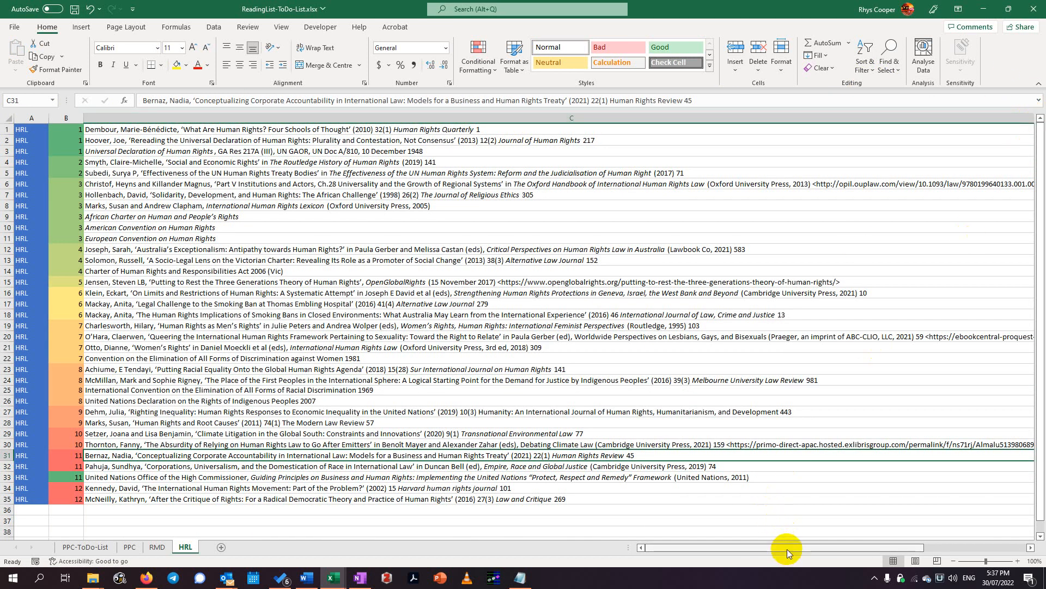
{"action": "left_click_drag", "start_coordinate": [787, 550], "coordinate": [815, 551]}
{"action": "left_click_drag", "start_coordinate": [961, 118], "coordinate": [65, 131]}
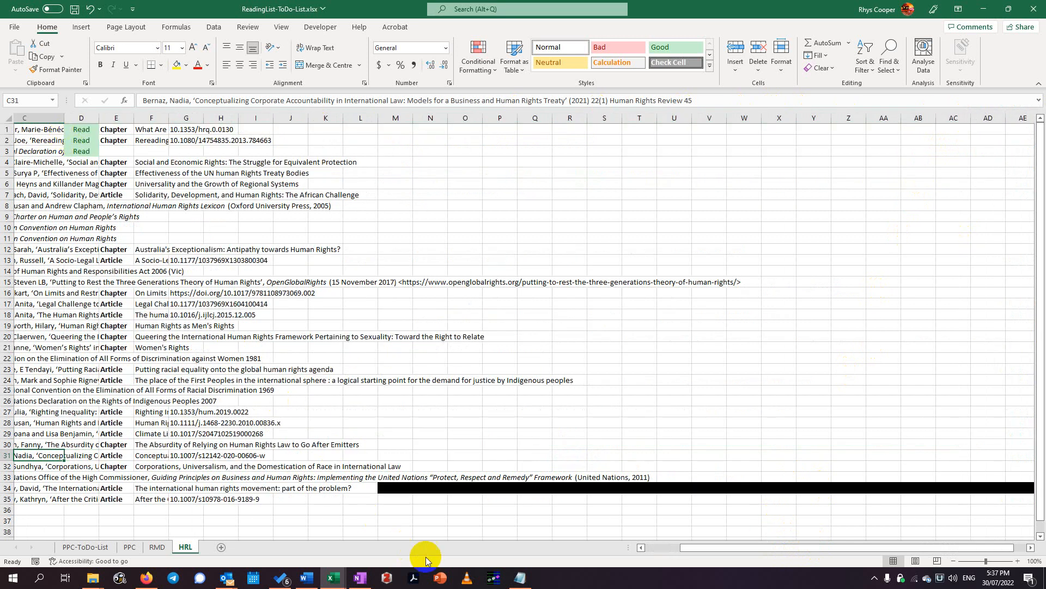
{"action": "left_click_drag", "start_coordinate": [782, 545], "coordinate": [584, 528]}
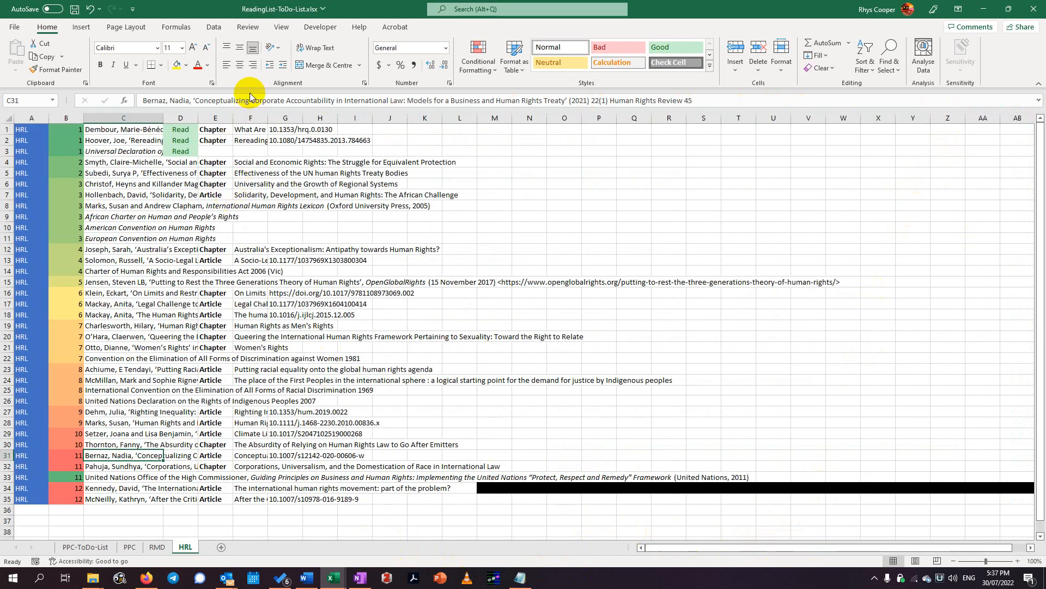
Insert a blank column before the citations and move the Chapter/Article column F to column C, right after the week numbers
{"action": "right_click", "coordinate": [124, 118]}
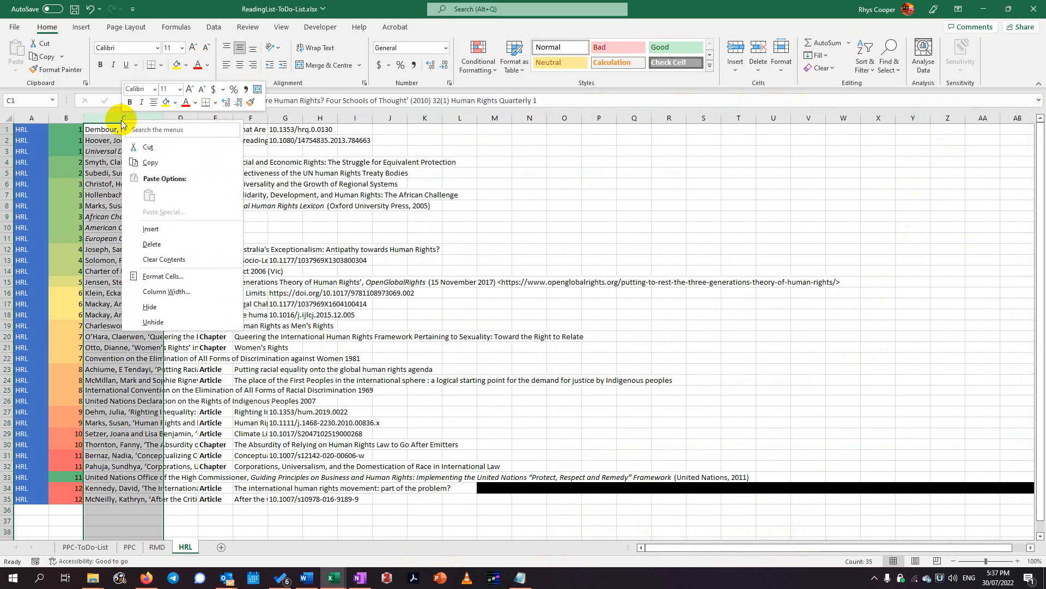
{"action": "left_click", "coordinate": [122, 224]}
{"action": "right_click", "coordinate": [252, 116]}
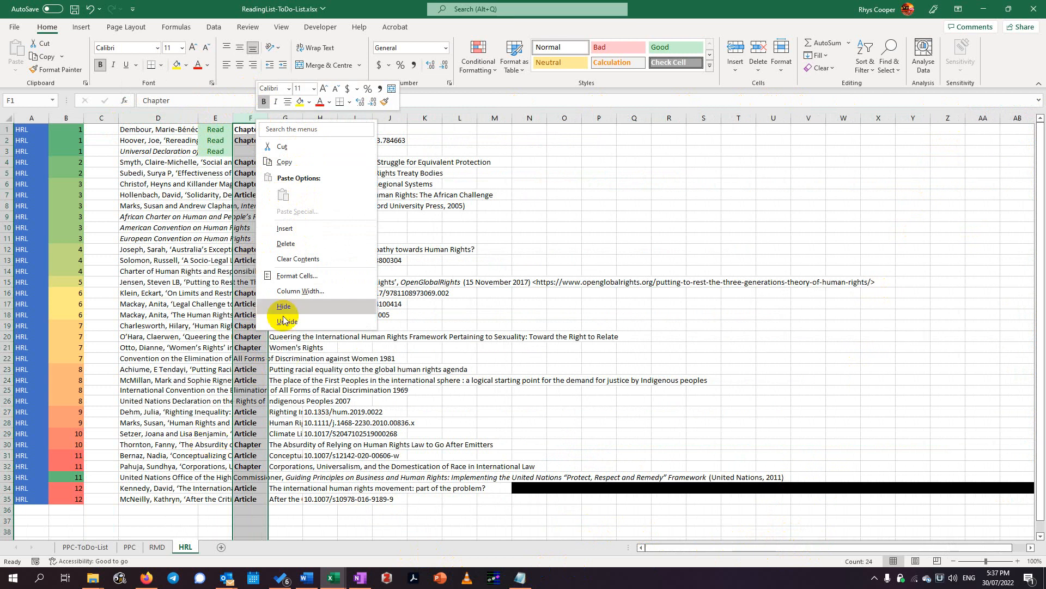
{"action": "left_click", "coordinate": [326, 149]}
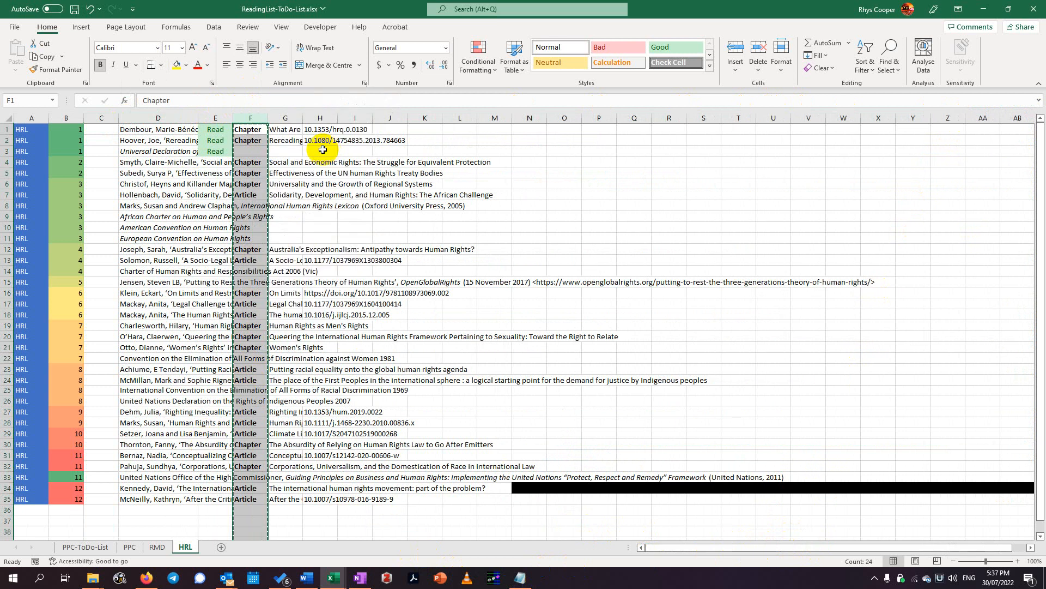
{"action": "right_click", "coordinate": [112, 118]}
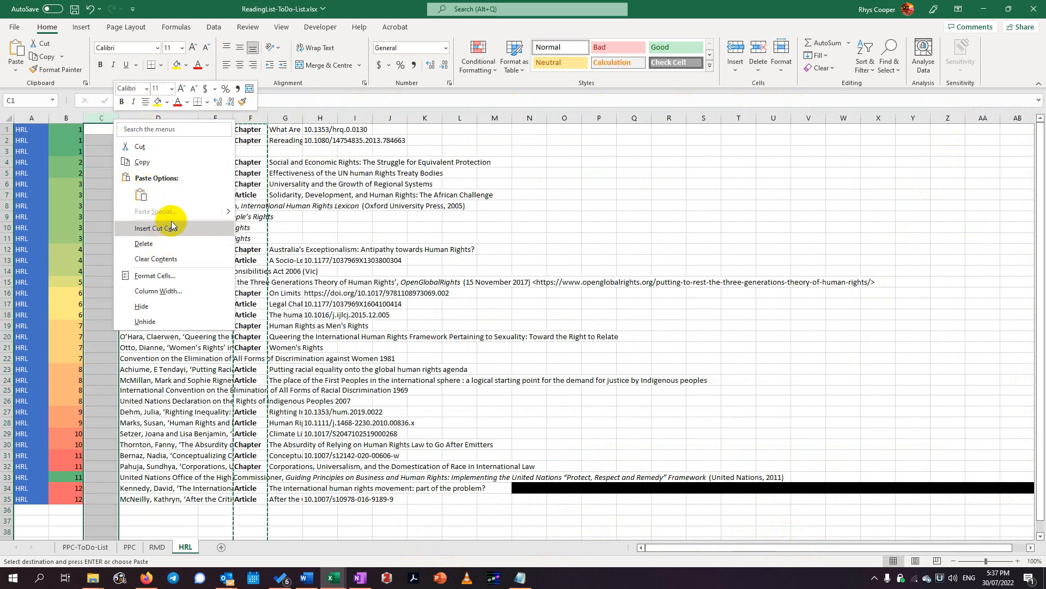
{"action": "left_click", "coordinate": [156, 228]}
{"action": "right_click", "coordinate": [112, 118]}
{"action": "left_click", "coordinate": [138, 241]}
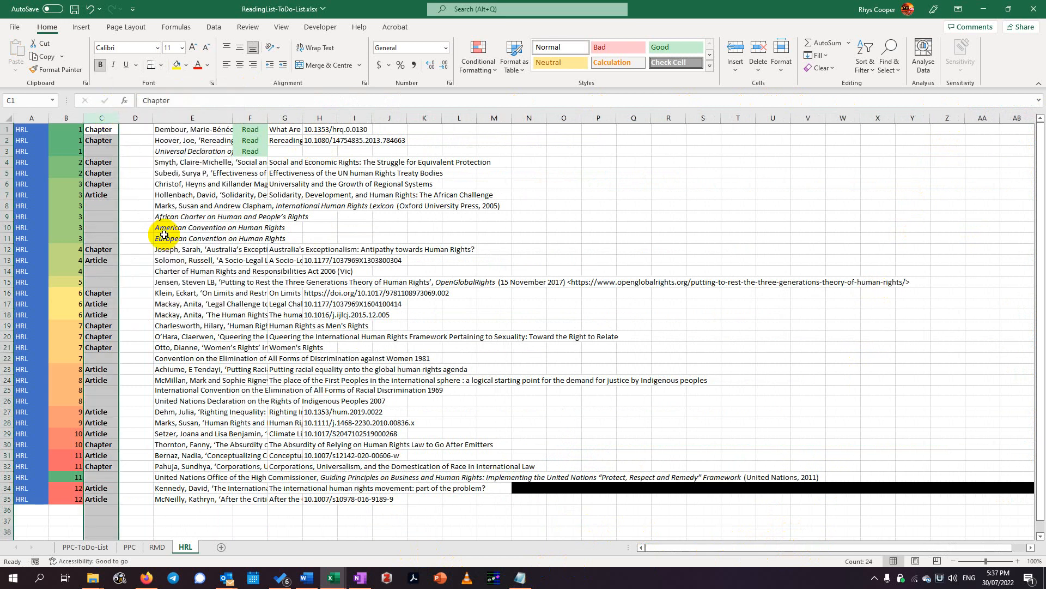
{"action": "key", "text": "ctrl+z"}
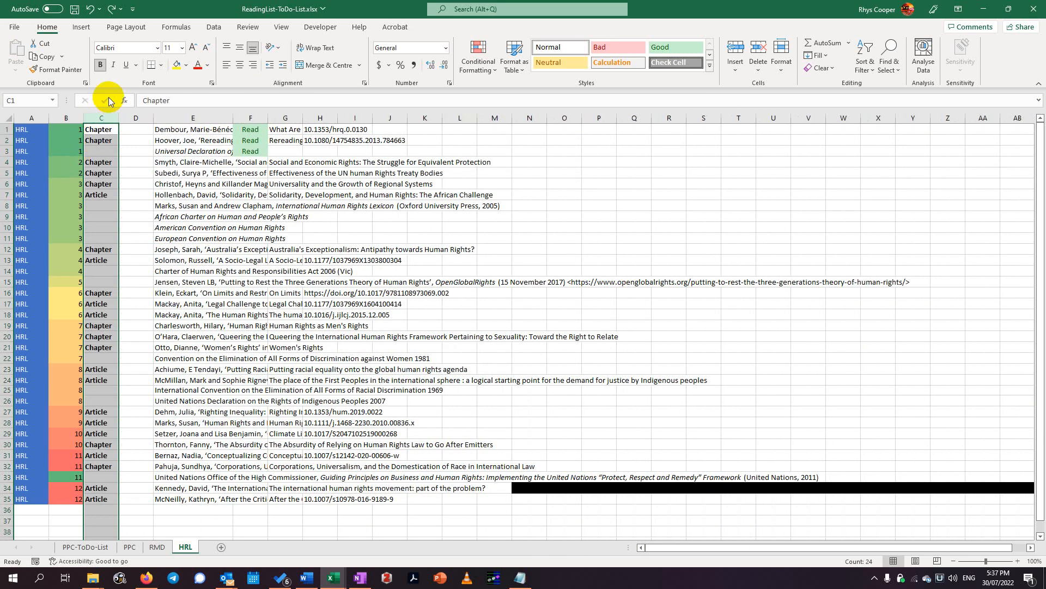
Insert a blank column C before the Chapter/Article column, enter # in C1 and fill it down to row 35
{"action": "right_click", "coordinate": [101, 117]}
{"action": "left_click", "coordinate": [146, 224]}
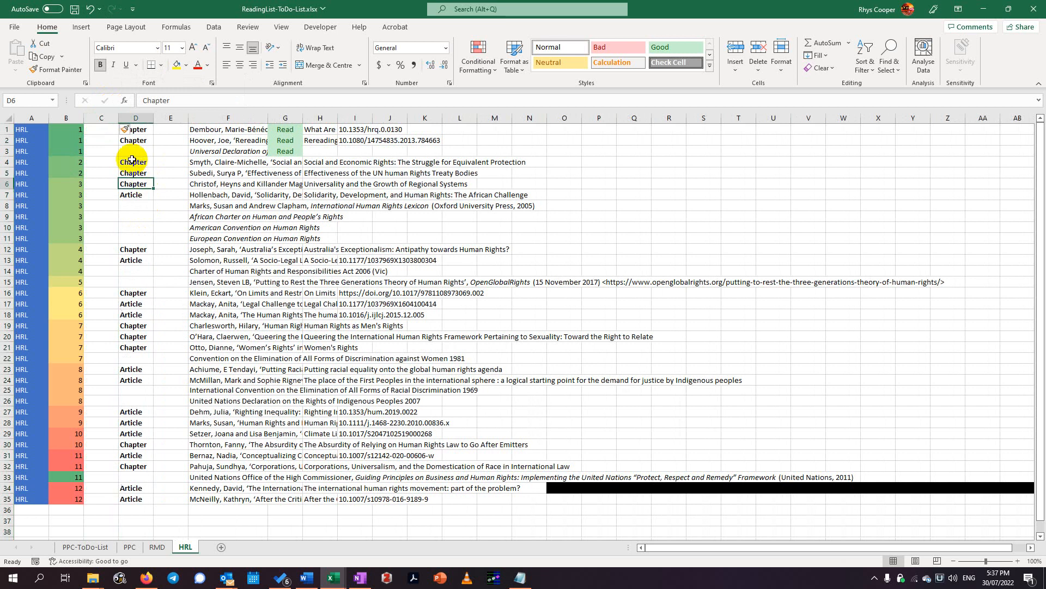
{"action": "type", "text": "#"}
{"action": "key", "text": "Return"}
{"action": "key", "text": "Up"}
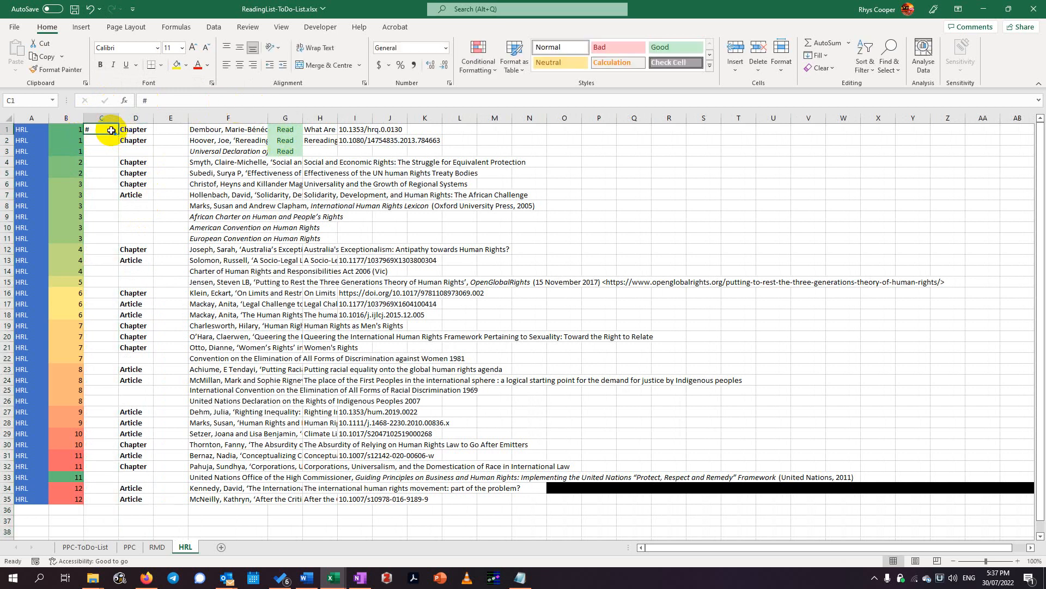
{"action": "double_click", "coordinate": [117, 134]}
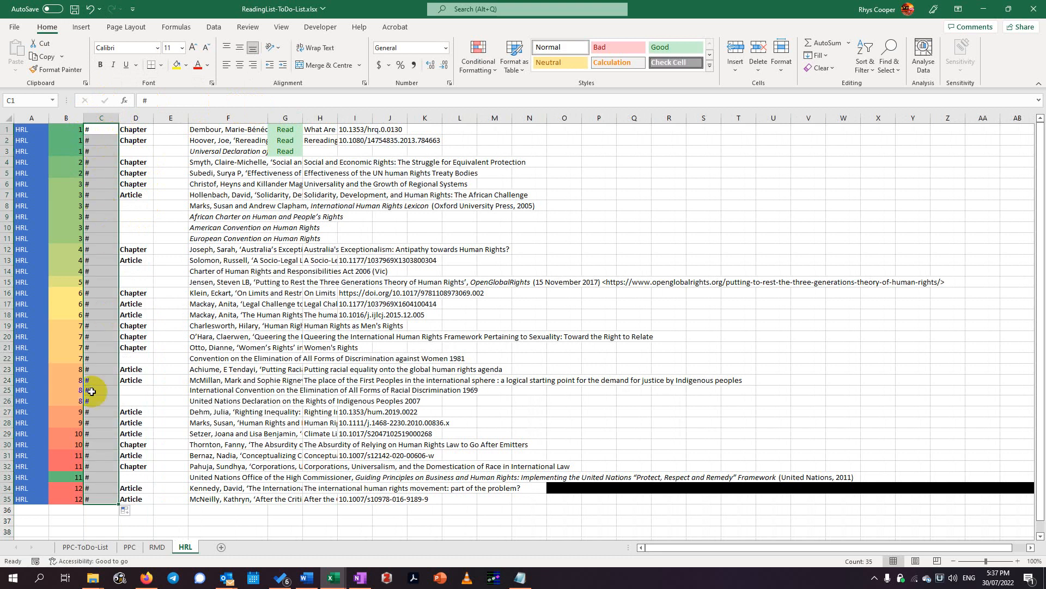
Autofit column C to the width of its # entries
{"action": "left_click_drag", "start_coordinate": [135, 391], "coordinate": [135, 380]}
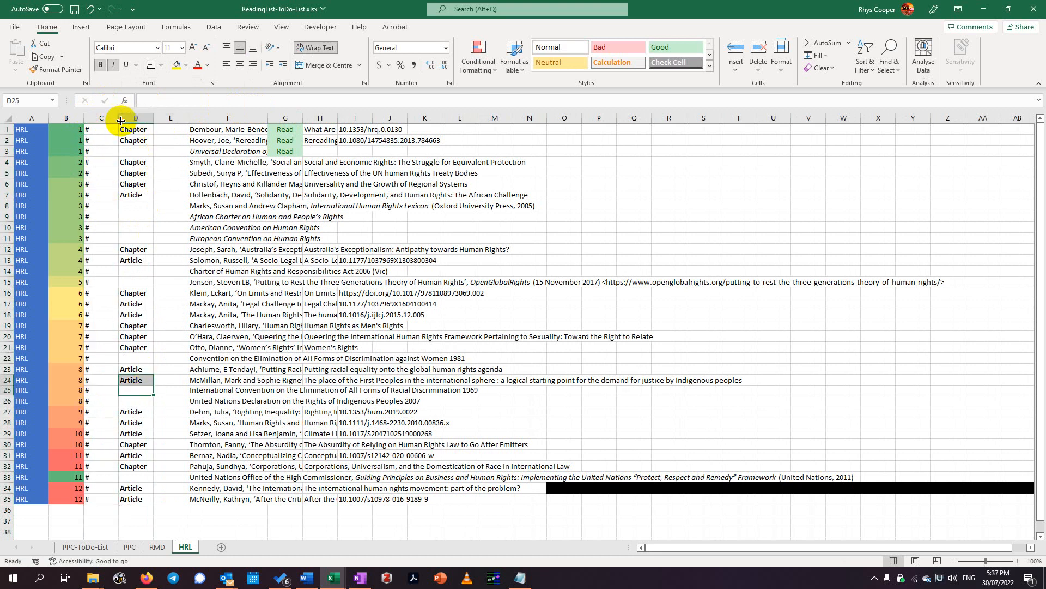
{"action": "double_click", "coordinate": [119, 119]}
{"action": "left_click_drag", "start_coordinate": [88, 131], "coordinate": [110, 507]}
{"action": "left_click", "coordinate": [233, 401]}
Clear the # from column C in every row that has no Chapter or Article entry
{"action": "left_click", "coordinate": [133, 146]}
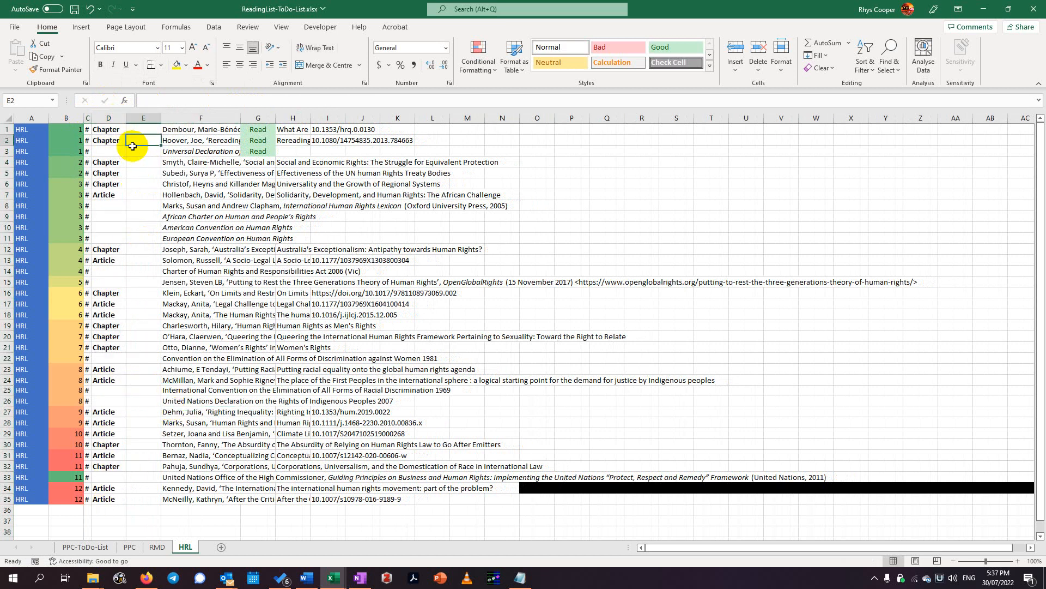
{"action": "left_click", "coordinate": [110, 149]}
{"action": "key", "text": "Left"}
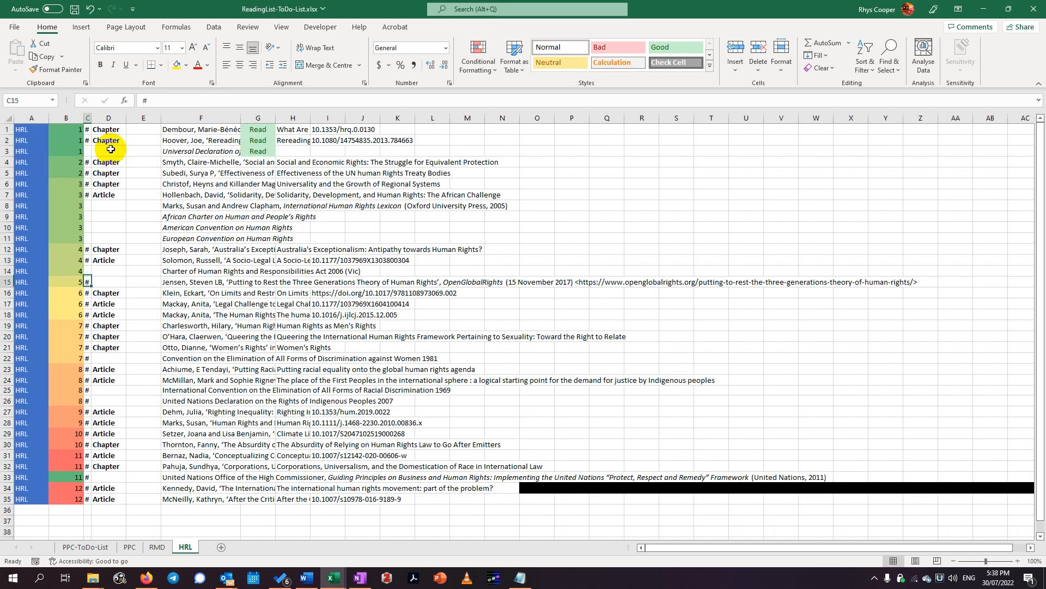
{"action": "key", "text": "Down"}
{"action": "key", "text": "Down"}
{"action": "key", "text": "Down"}
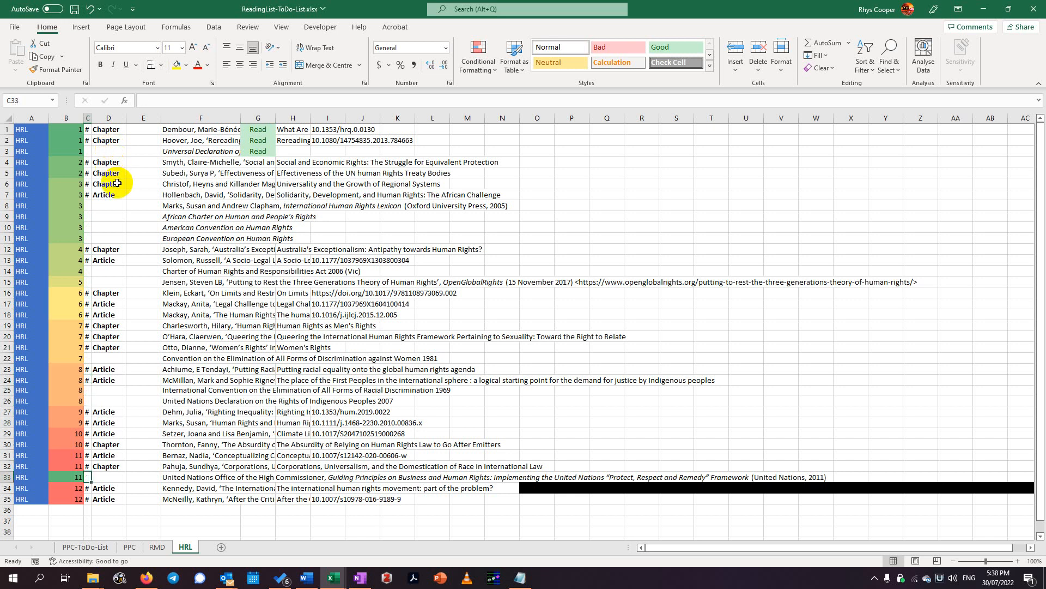
{"action": "left_click", "coordinate": [111, 215]}
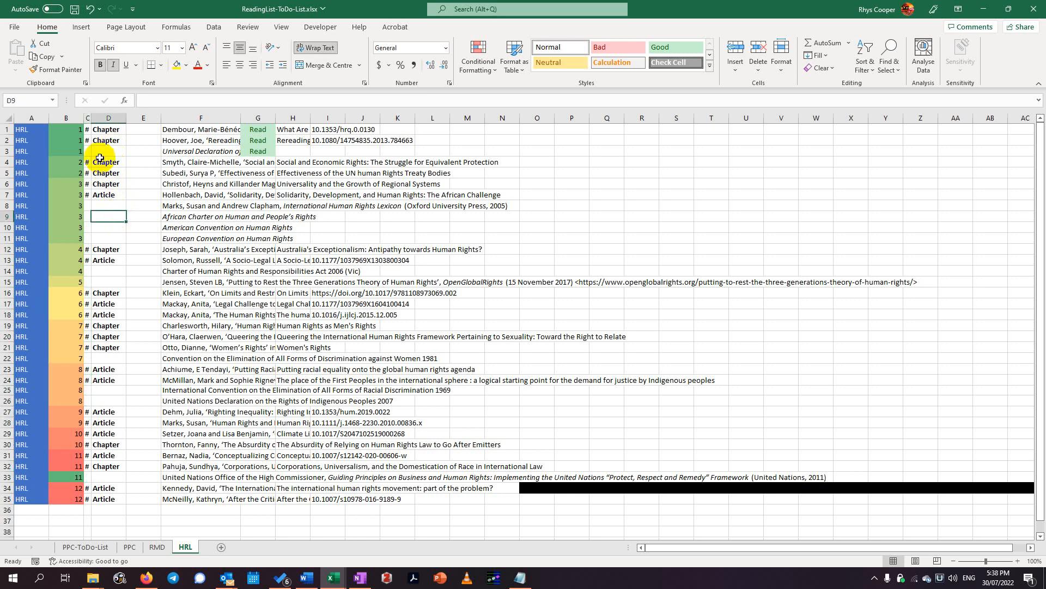
{"action": "left_click", "coordinate": [122, 203]}
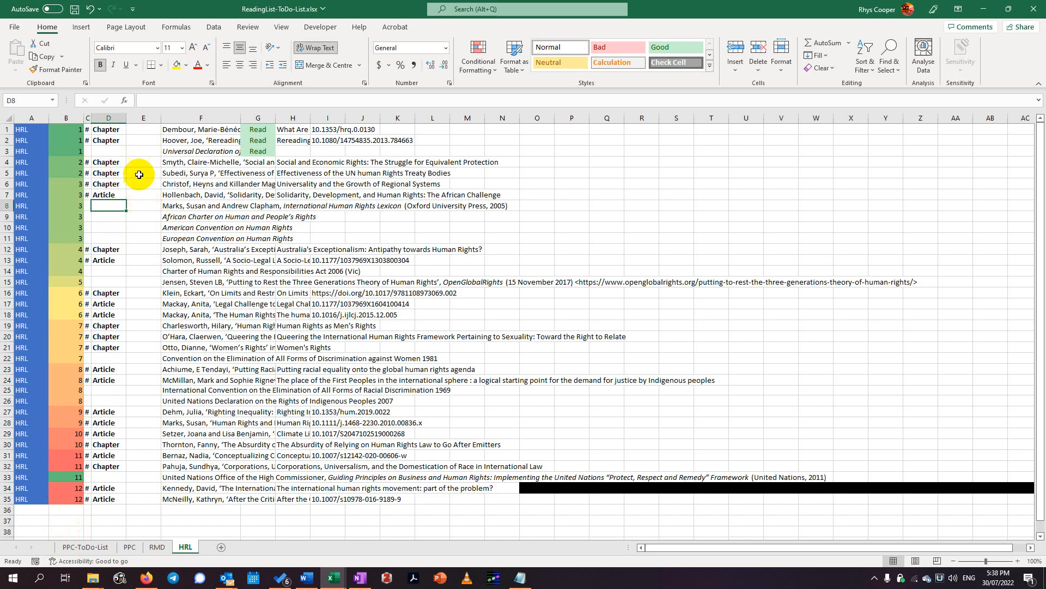
Insert a blank column C between the week numbers and the # column
{"action": "right_click", "coordinate": [88, 116]}
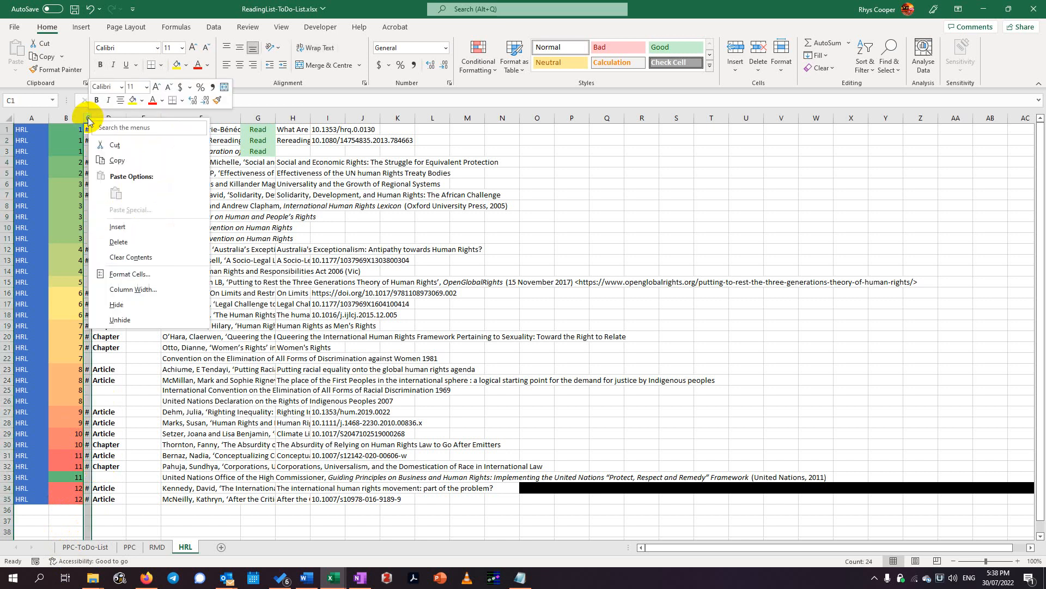
{"action": "left_click", "coordinate": [165, 226]}
{"action": "left_click", "coordinate": [109, 259]}
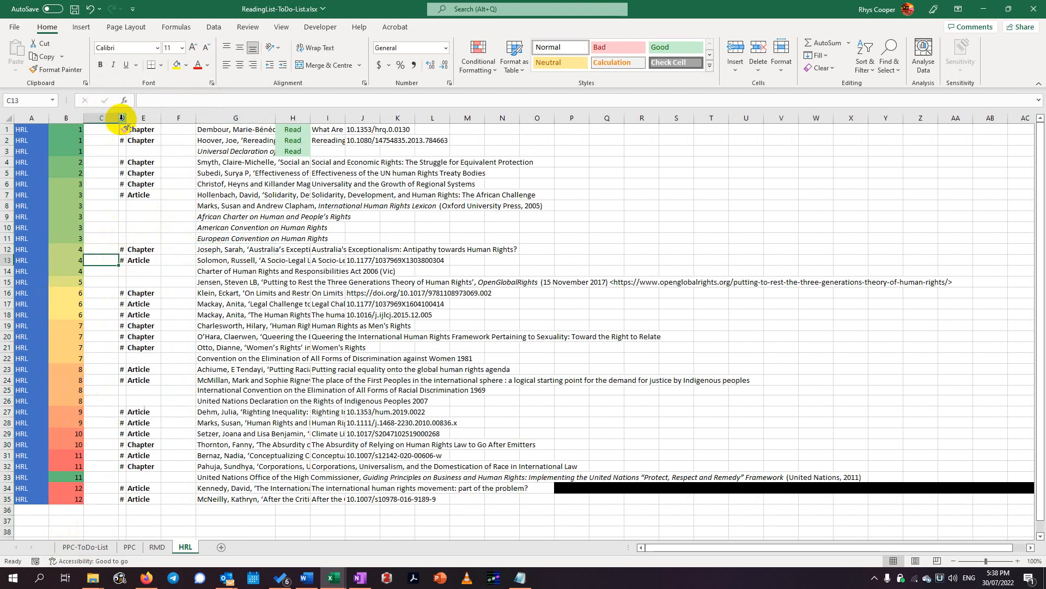
{"action": "left_click", "coordinate": [102, 131]}
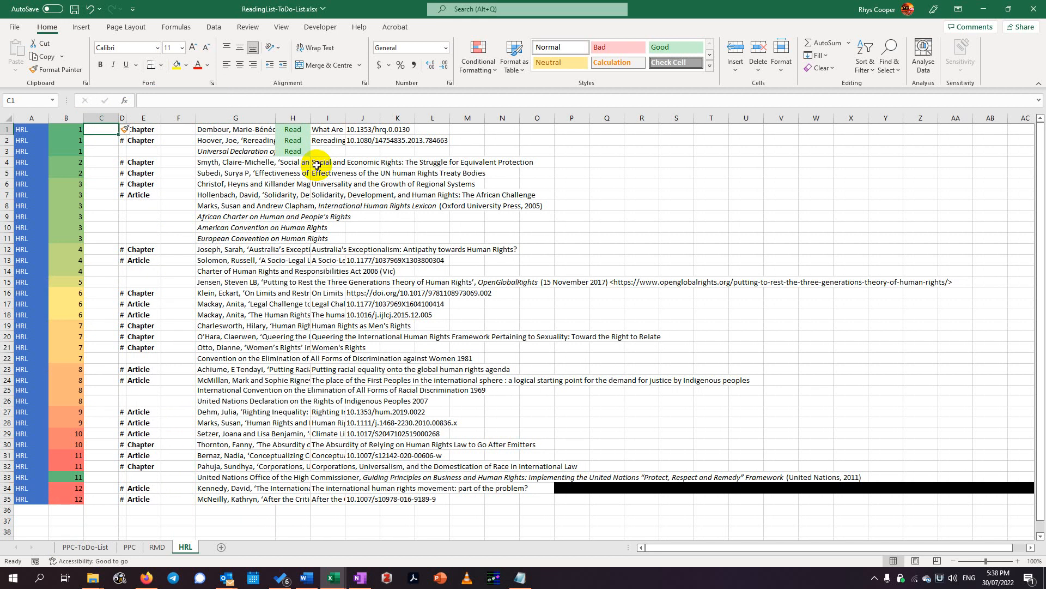
{"action": "left_click", "coordinate": [75, 129]}
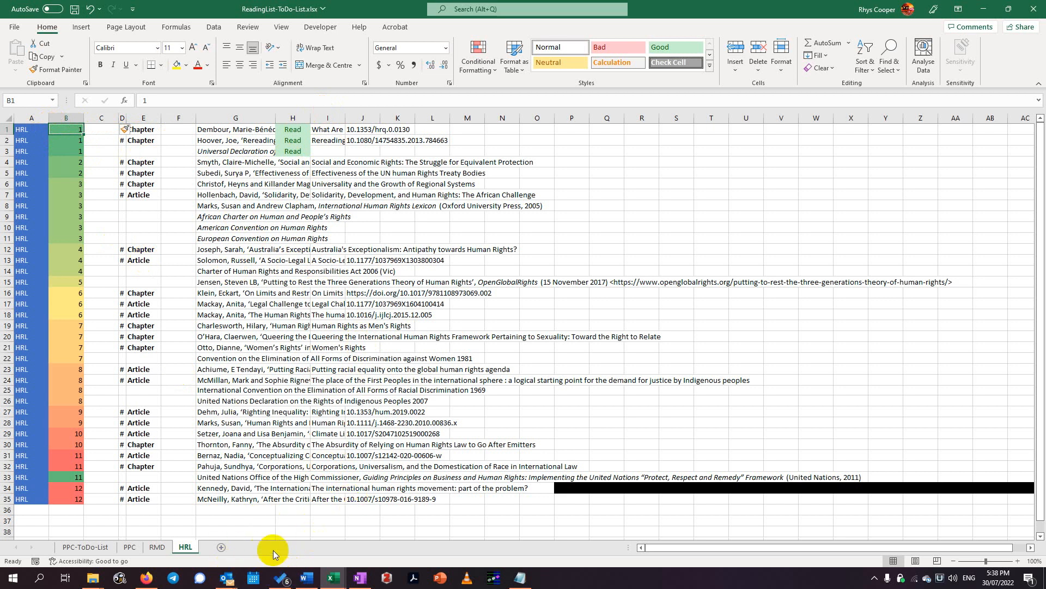
Look up the week 1 Human Rights Law class date in Google Calendar in Firefox, and enter 21/07/2022 in C1 of the HRL sheet
{"action": "left_click", "coordinate": [147, 578]}
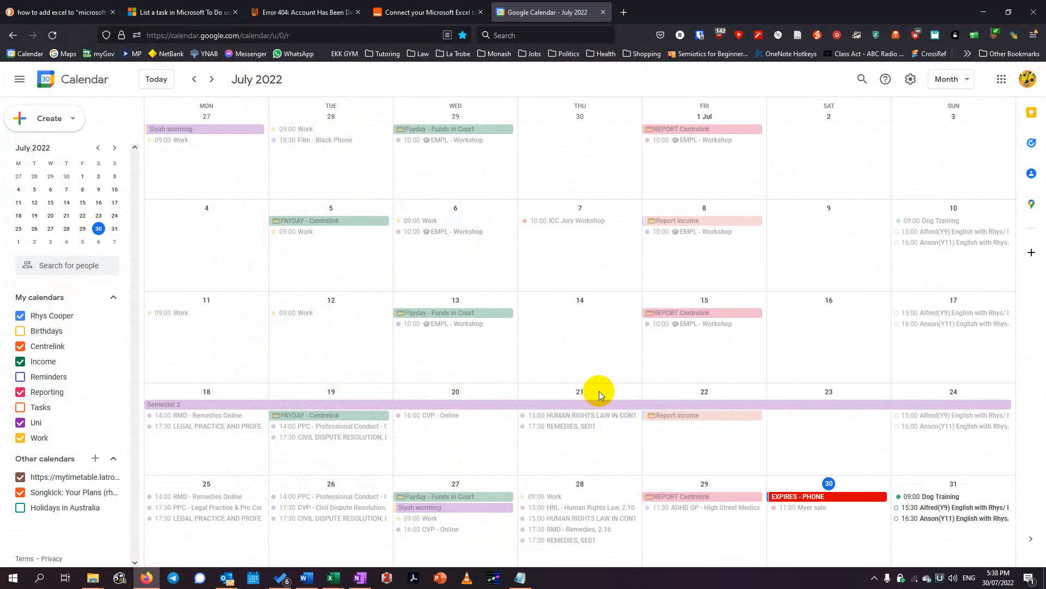
{"action": "left_click", "coordinate": [982, 10]}
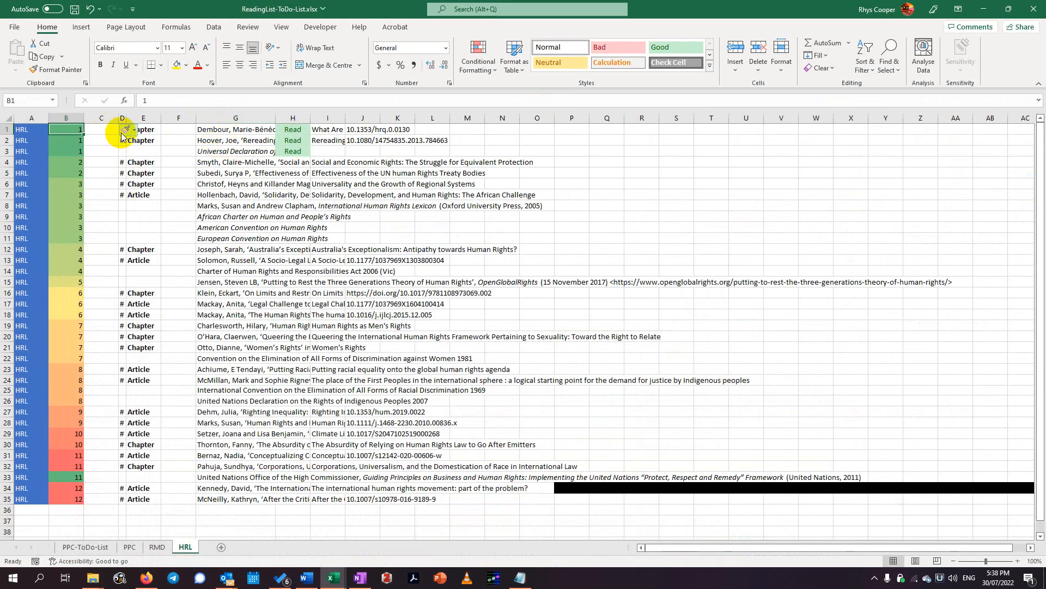
{"action": "left_click", "coordinate": [103, 131]}
{"action": "type", "text": "21/07/2022"}
{"action": "key", "text": "Return"}
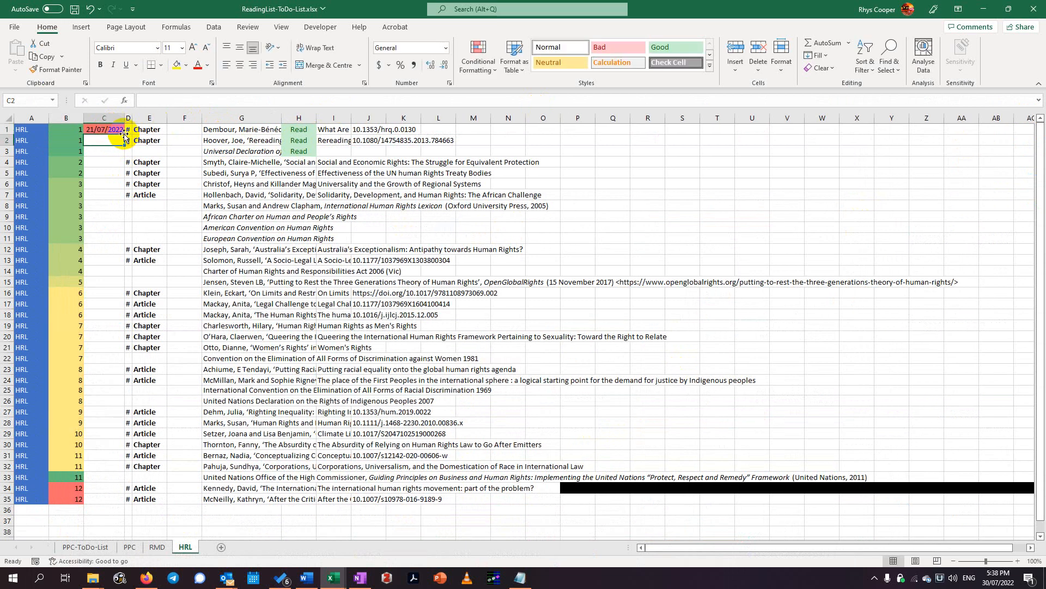
Copy the date in C1 to C2 and C3 for the other week 1 readings
{"action": "left_click", "coordinate": [117, 132]}
{"action": "key", "text": "ctrl+c"}
{"action": "left_click", "coordinate": [107, 143]}
{"action": "key", "text": "ctrl+v"}
{"action": "left_click", "coordinate": [106, 152]}
{"action": "key", "text": "ctrl+v"}
Enter =C3+7 in C4 for the first week 2 reading and paste its result into C5 as a plain value
{"action": "left_click", "coordinate": [102, 165]}
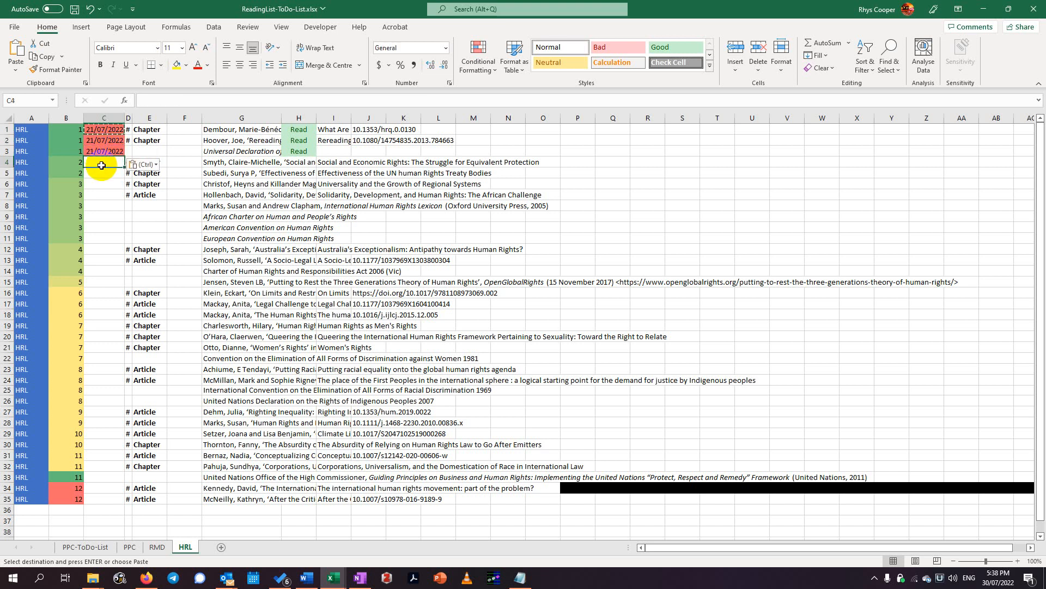
{"action": "type", "text": "="}
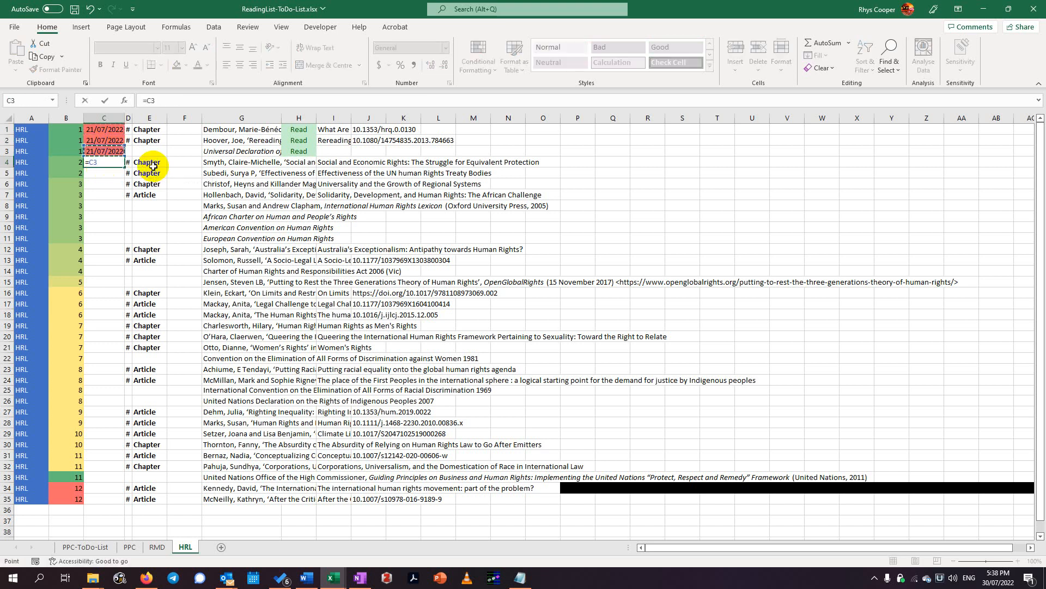
{"action": "left_click", "coordinate": [104, 163]}
{"action": "key", "text": "ctrl+c"}
{"action": "left_click", "coordinate": [102, 174]}
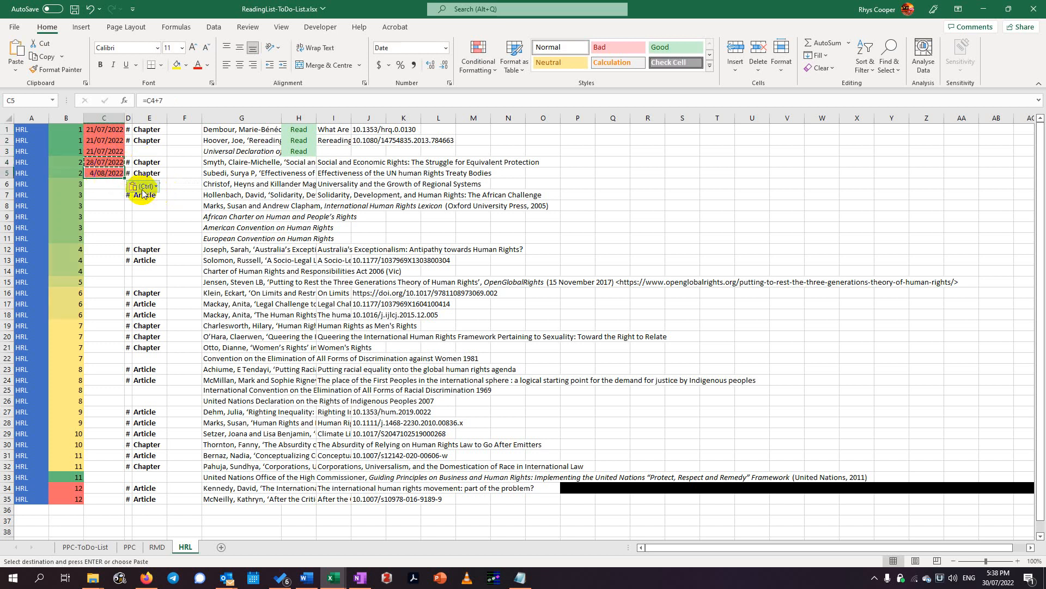
{"action": "left_click", "coordinate": [145, 186]}
{"action": "left_click", "coordinate": [138, 267]}
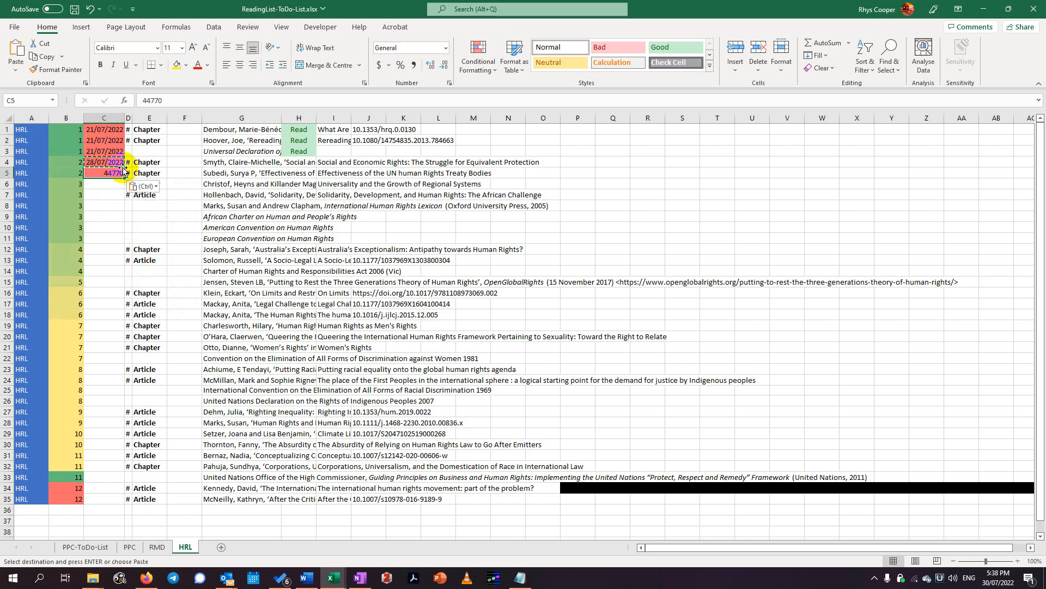
{"action": "left_click", "coordinate": [143, 187]}
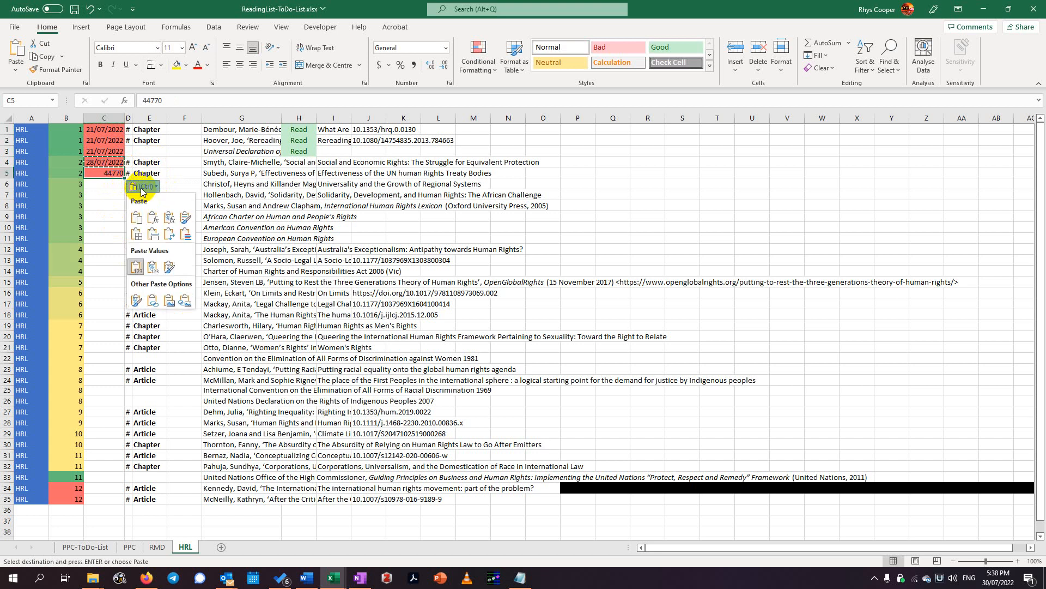
{"action": "left_click", "coordinate": [143, 190]}
Enter =C5+7 in C6 to date the first week 3 reading
{"action": "left_click", "coordinate": [116, 180]}
{"action": "type", "text": "="}
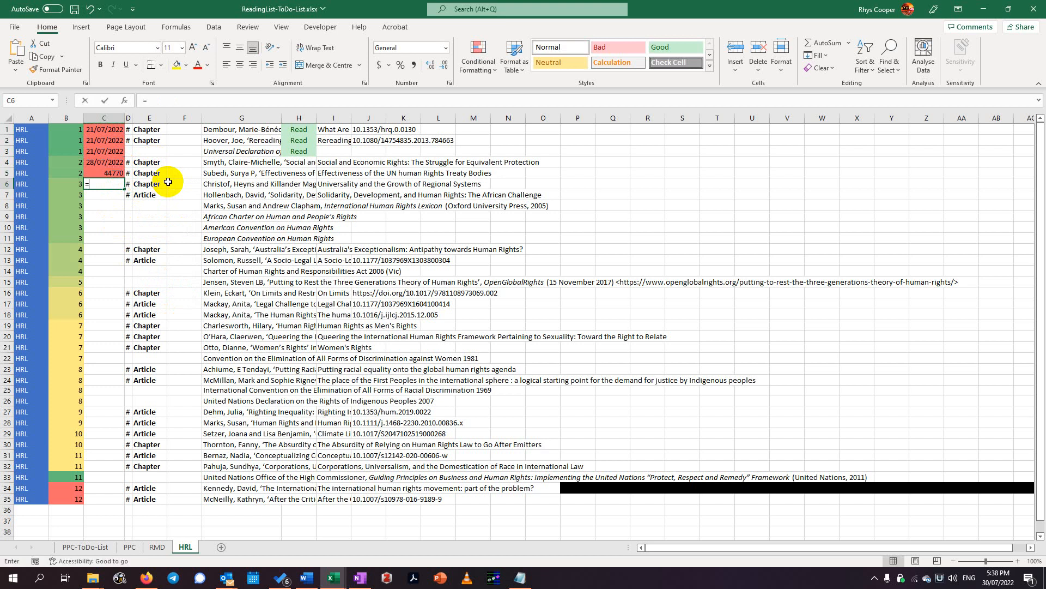
{"action": "key", "text": "Up"}
{"action": "type", "text": "+7"}
{"action": "key", "text": "Return"}
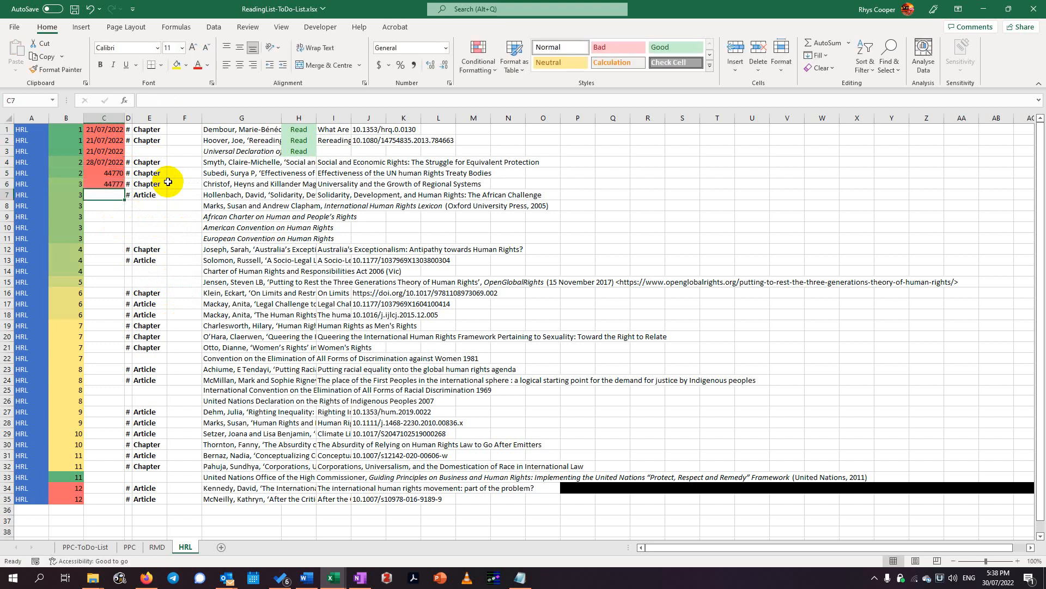
Format column C of the HRL sheet as Short Date
{"action": "left_click", "coordinate": [102, 118]}
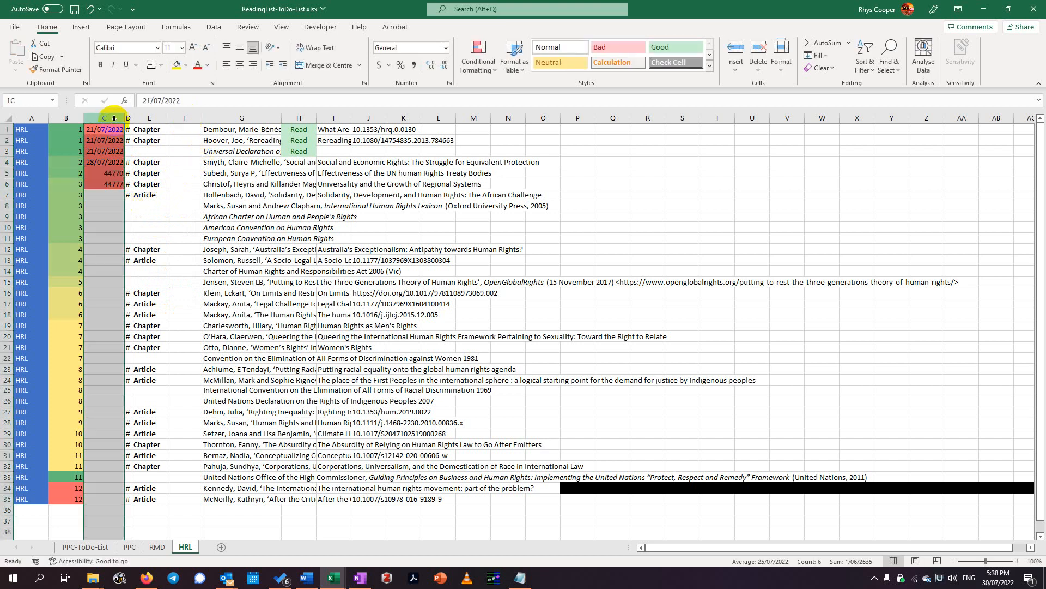
{"action": "left_click", "coordinate": [446, 48]}
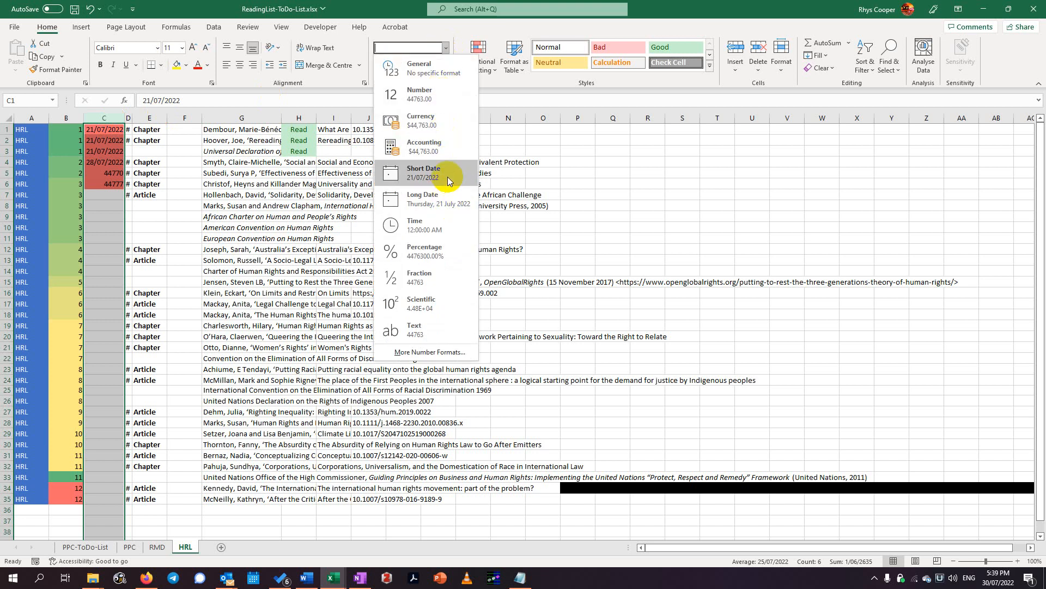
{"action": "left_click", "coordinate": [423, 172]}
{"action": "left_click", "coordinate": [184, 249]}
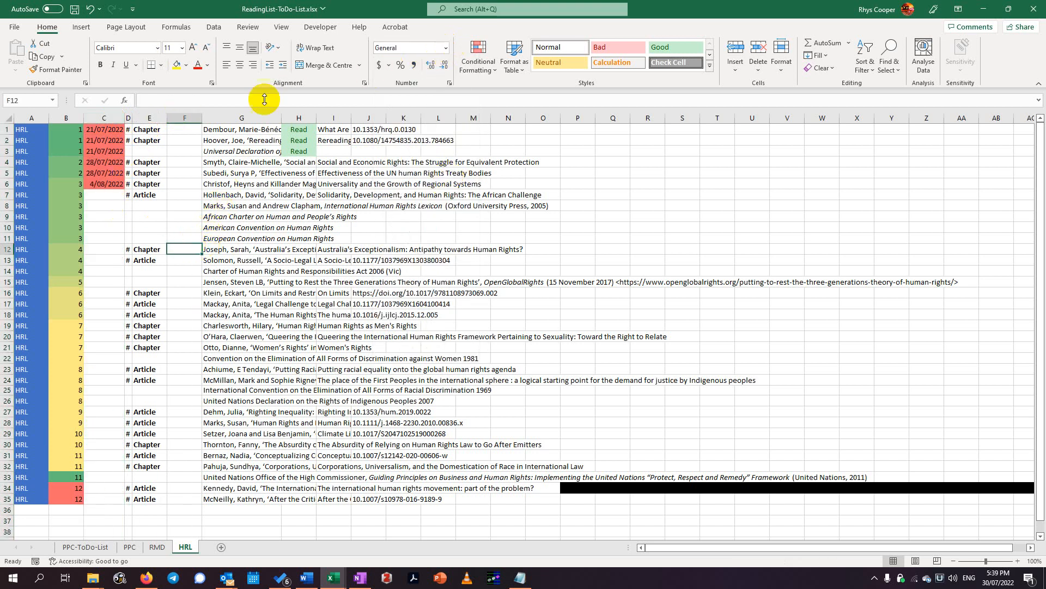
Copy the week 3 date in C6 and paste it into C7 as a plain value, 4/08/2022
{"action": "left_click", "coordinate": [103, 117]}
{"action": "left_click", "coordinate": [92, 190]}
{"action": "key", "text": "ctrl+c"}
{"action": "left_click", "coordinate": [111, 196]}
{"action": "key", "text": "ctrl+v"}
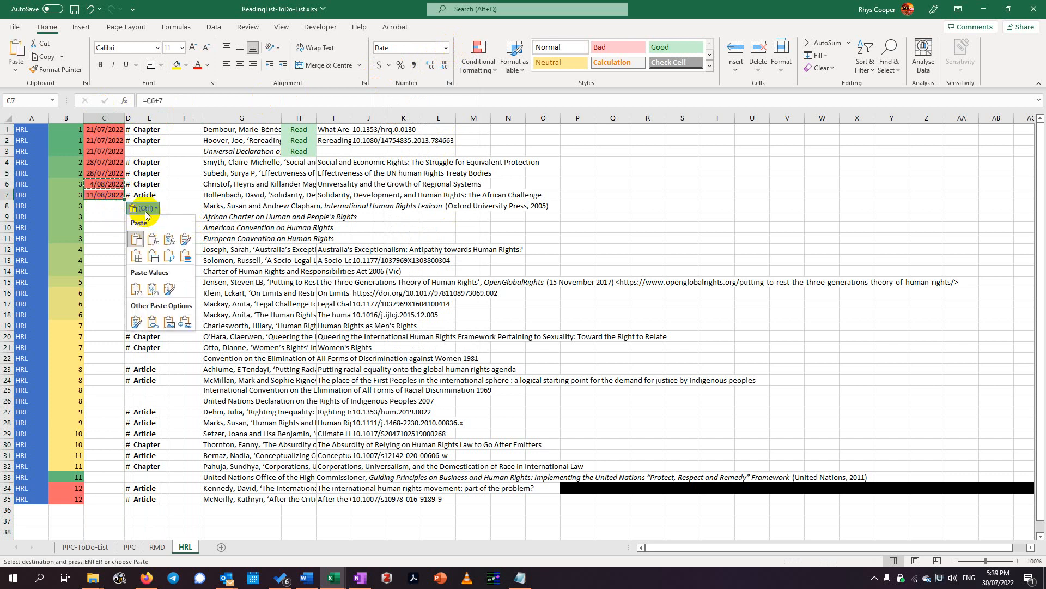
{"action": "left_click", "coordinate": [136, 289]}
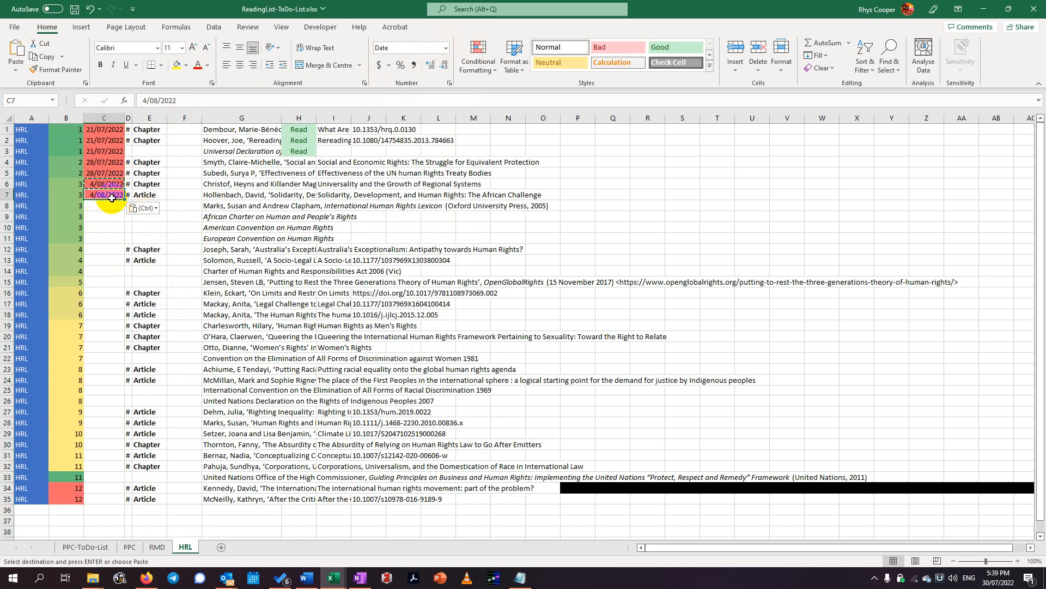
Fill C8 to C11 with 4/08/2022 for the remaining week 3 readings
{"action": "left_click", "coordinate": [103, 206]}
{"action": "key", "text": "ctrl+v"}
{"action": "left_click", "coordinate": [101, 217]}
{"action": "key", "text": "ctrl+v"}
{"action": "left_click", "coordinate": [98, 228]}
{"action": "key", "text": "ctrl+v"}
{"action": "left_click", "coordinate": [97, 239]}
{"action": "key", "text": "ctrl+v"}
Copy the plus-seven-days formula from C6 to C12 for week 4 and put its result, 11/08/2022, in C13 and C14 as plain values
{"action": "left_click", "coordinate": [117, 185]}
{"action": "key", "text": "ctrl+c"}
{"action": "left_click", "coordinate": [107, 250]}
{"action": "key", "text": "ctrl+v"}
{"action": "key", "text": "ctrl+c"}
{"action": "left_click", "coordinate": [109, 261]}
{"action": "key", "text": "ctrl+v"}
{"action": "left_click", "coordinate": [143, 273]}
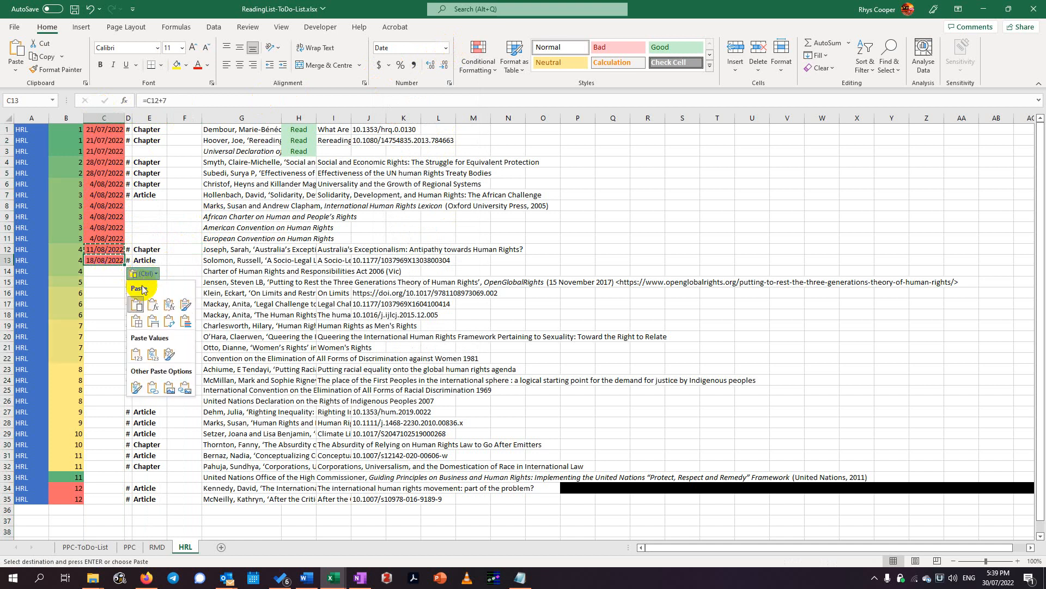
{"action": "left_click", "coordinate": [136, 355]}
{"action": "key", "text": "ctrl+c"}
{"action": "left_click", "coordinate": [113, 272]}
{"action": "key", "text": "ctrl+v"}
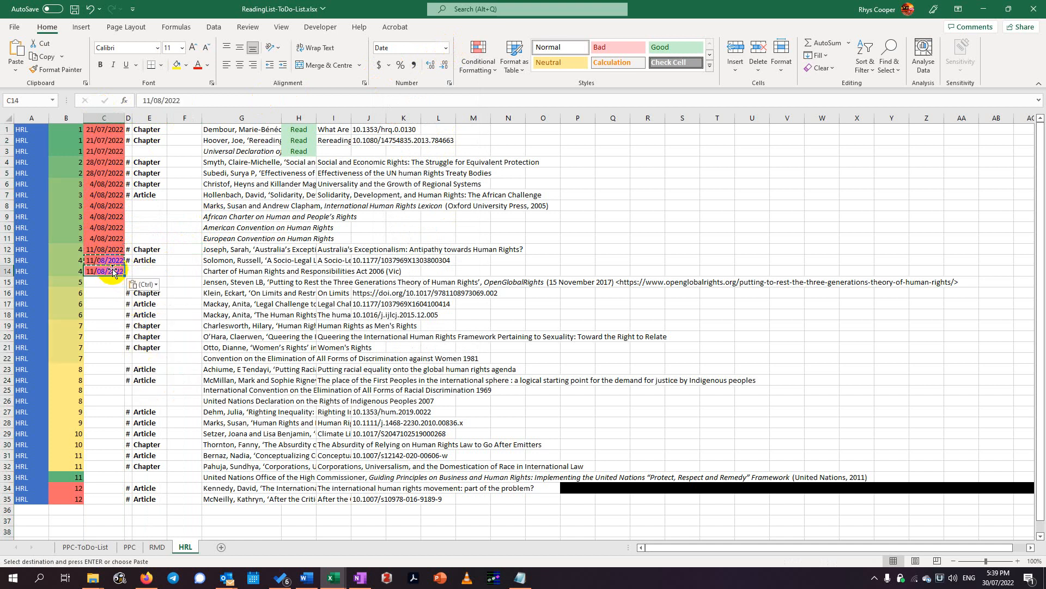
Copy the date formula in C12 to C15 for the week 5 reading and to C16 for the first week 6 reading
{"action": "left_click", "coordinate": [119, 250]}
{"action": "key", "text": "ctrl+c"}
{"action": "left_click", "coordinate": [104, 282]}
{"action": "key", "text": "ctrl+v"}
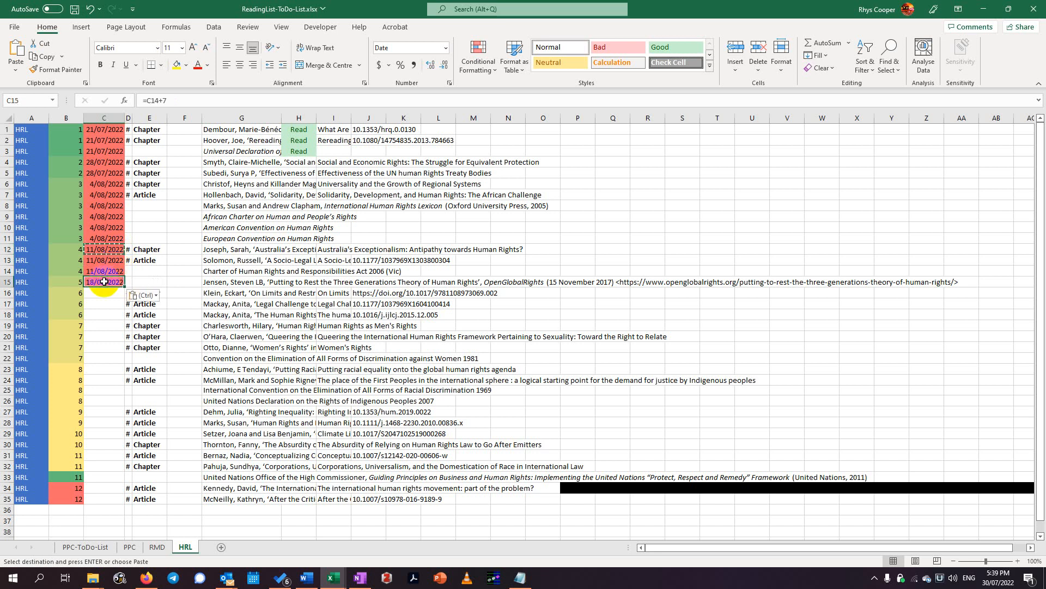
{"action": "left_click", "coordinate": [104, 293]}
{"action": "key", "text": "ctrl+v"}
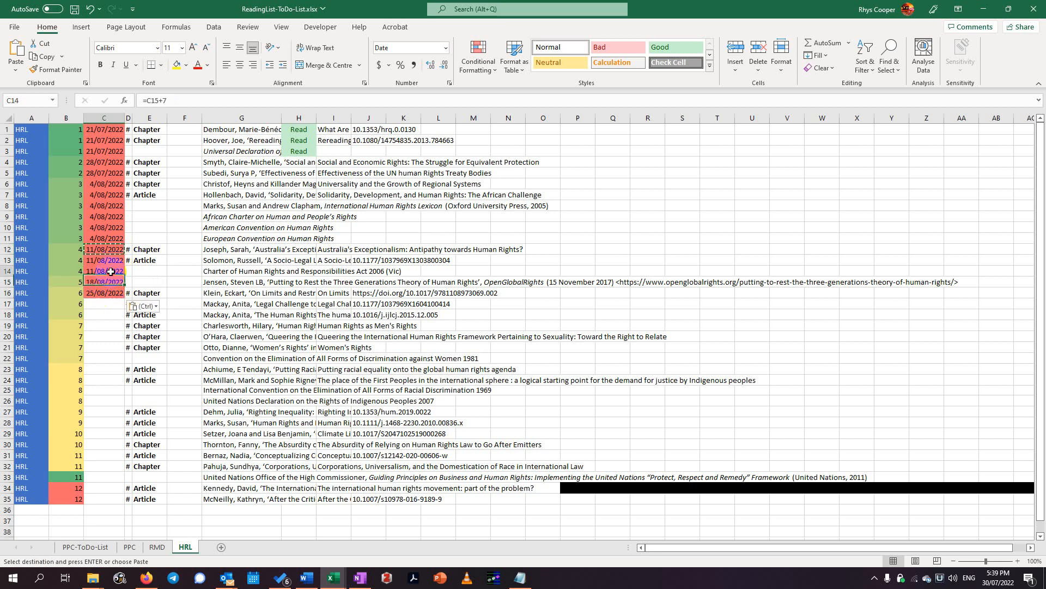
Fill C17 and C18 with 25/08/2022 as plain values for the other week 6 readings
{"action": "left_click", "coordinate": [105, 303]}
{"action": "key", "text": "ctrl+v"}
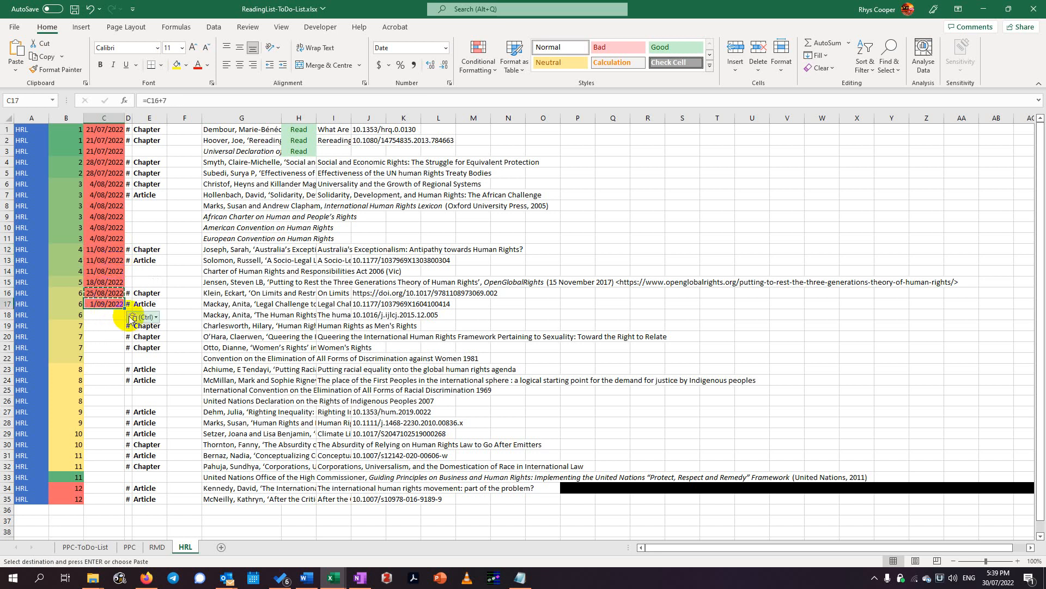
{"action": "left_click", "coordinate": [131, 315]}
{"action": "left_click", "coordinate": [134, 374]}
{"action": "left_click", "coordinate": [109, 315]}
{"action": "key", "text": "ctrl+v"}
Copy the plus-seven-days formula to C19 for week 7 and paste its result, 1/09/2022, into C20 as a plain value
{"action": "left_click", "coordinate": [108, 325]}
{"action": "key", "text": "ctrl+v"}
{"action": "key", "text": "ctrl+c"}
{"action": "left_click", "coordinate": [106, 335]}
{"action": "key", "text": "ctrl+v"}
{"action": "left_click", "coordinate": [104, 347]}
{"action": "key", "text": "ctrl+v"}
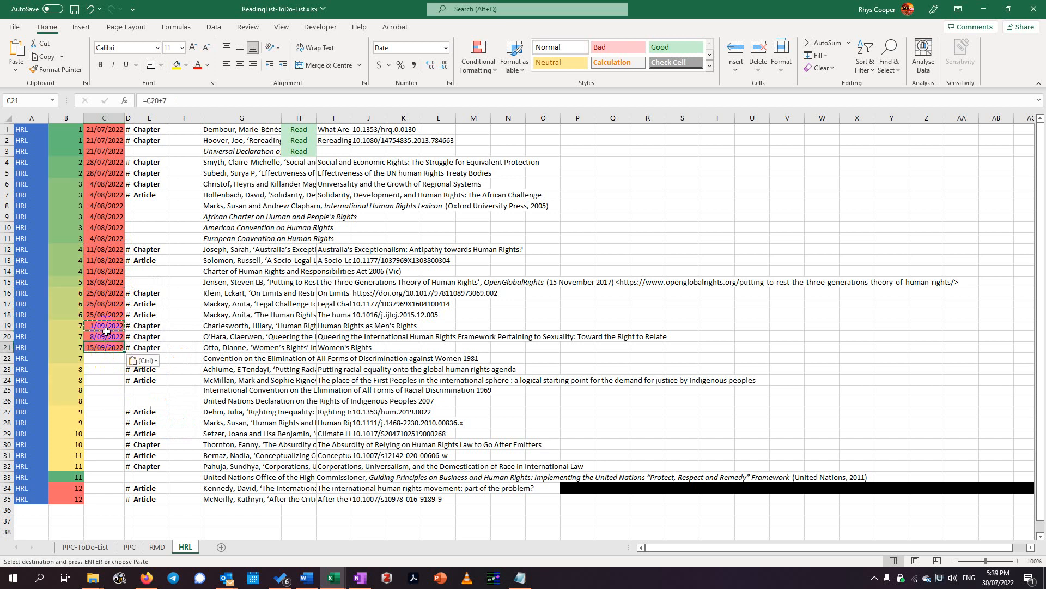
{"action": "left_click", "coordinate": [131, 347]}
{"action": "left_click", "coordinate": [136, 403]}
Copy the plain date 1/09/2022 from C20 to C21 and C22 for the remaining week 7 readings
{"action": "left_click", "coordinate": [104, 358]}
{"action": "key", "text": "ctrl+v"}
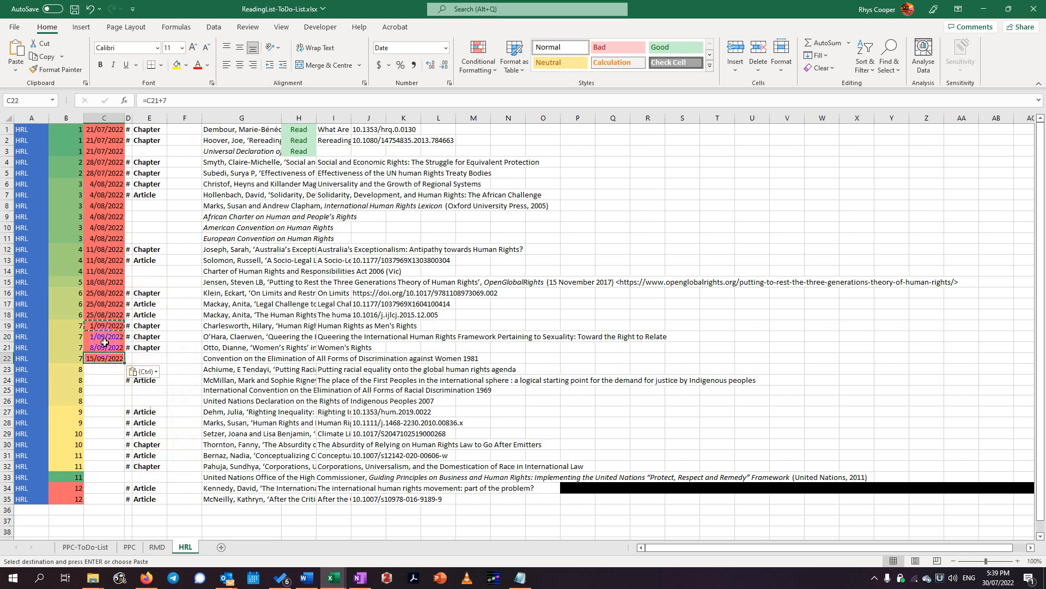
{"action": "key", "text": "ctrl"}
{"action": "left_click", "coordinate": [105, 336]}
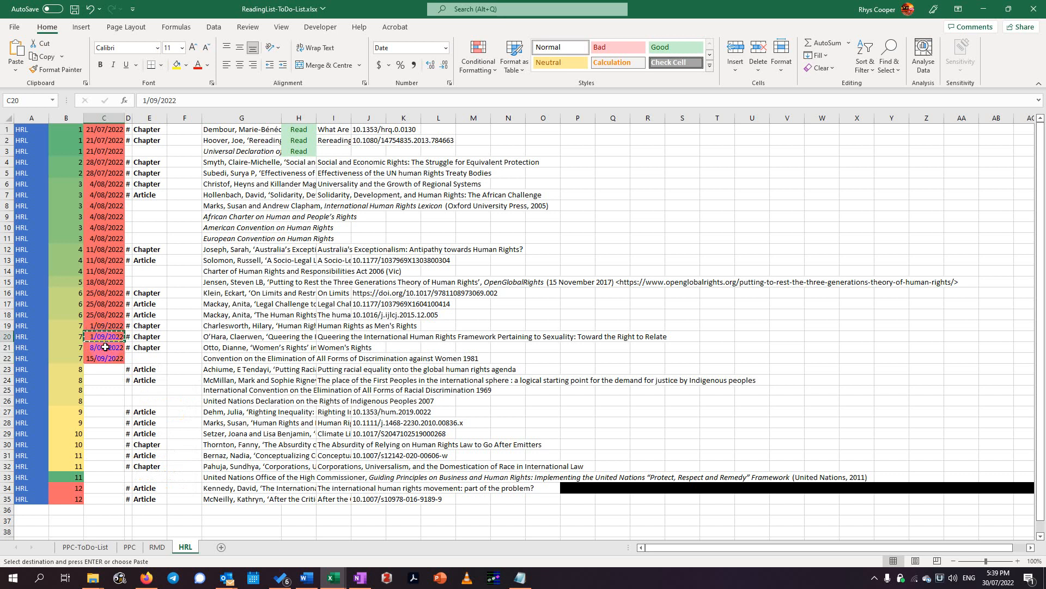
{"action": "left_click", "coordinate": [105, 358]}
{"action": "key", "text": "ctrl+v"}
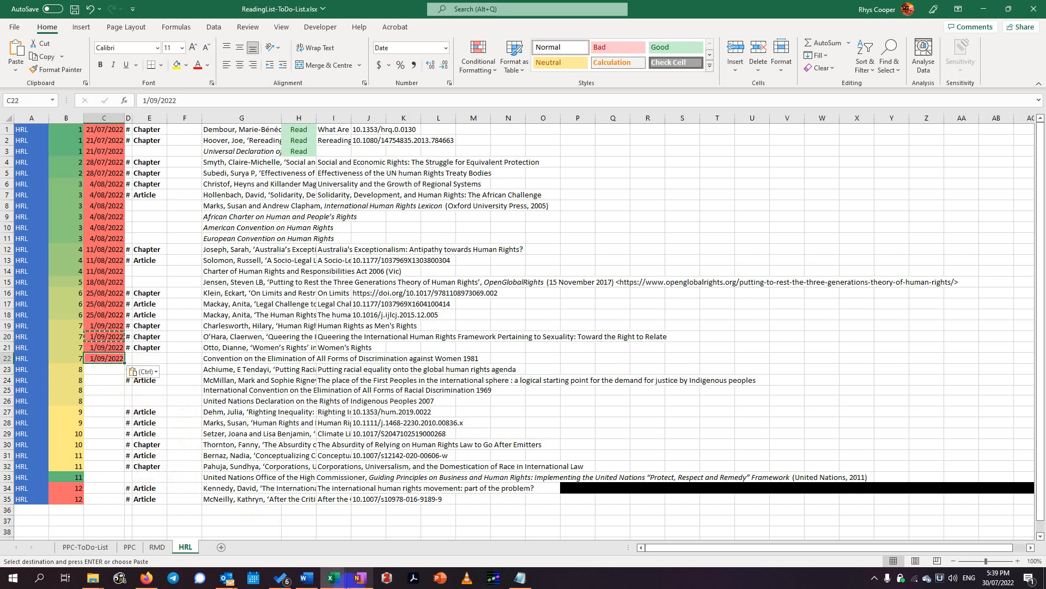
Date the first week 8 reading in C23 with the plus-seven-days formula and paste its result, 8/09/2022, into C24 as a plain value
{"action": "left_click", "coordinate": [107, 380]}
{"action": "key", "text": "ctrl+v"}
{"action": "left_click", "coordinate": [139, 393]}
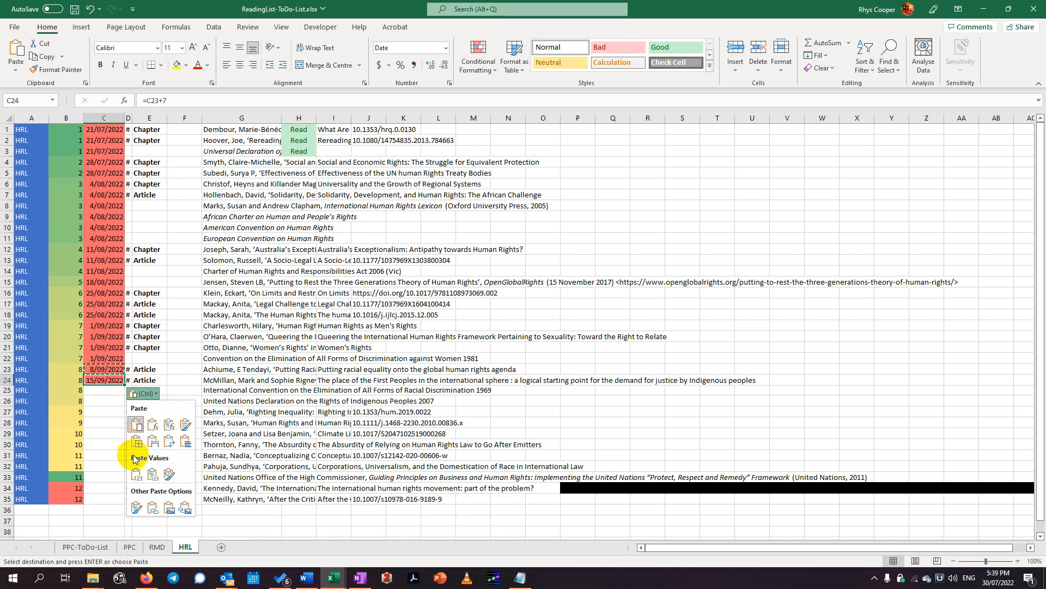
{"action": "left_click", "coordinate": [117, 435]}
{"action": "key", "text": "ctrl"}
{"action": "key", "text": "v"}
{"action": "key", "text": "ctrl+v"}
Fill C25 and C26 with 8/09/2022 for the remaining week 8 readings
{"action": "left_click", "coordinate": [108, 389]}
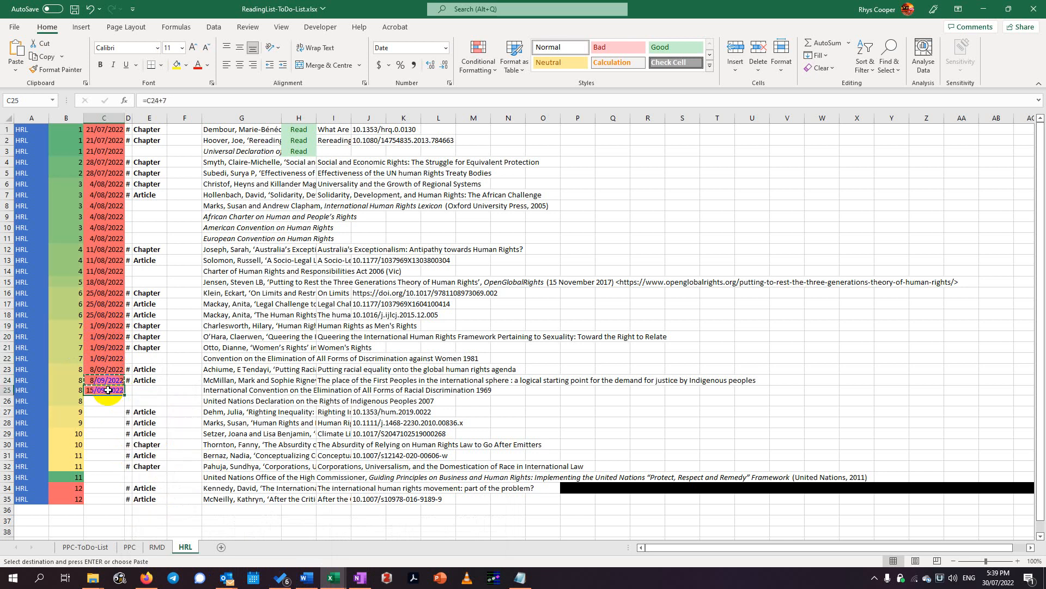
{"action": "left_click", "coordinate": [109, 402]}
{"action": "key", "text": "ctrl+v"}
Copy the date formula in C23 to C27 for the first week 9 reading
{"action": "left_click", "coordinate": [108, 371]}
{"action": "key", "text": "ctrl+c"}
{"action": "left_click", "coordinate": [109, 413]}
{"action": "key", "text": "ctrl+v"}
Copy the date in C27 and paste it into C28 as a plain value, 15/09/2022
{"action": "key", "text": "ctrl+c"}
{"action": "left_click", "coordinate": [108, 422]}
{"action": "key", "text": "ctrl+v"}
{"action": "left_click", "coordinate": [109, 412]}
{"action": "key", "text": "ctrl+c"}
{"action": "left_click", "coordinate": [108, 422]}
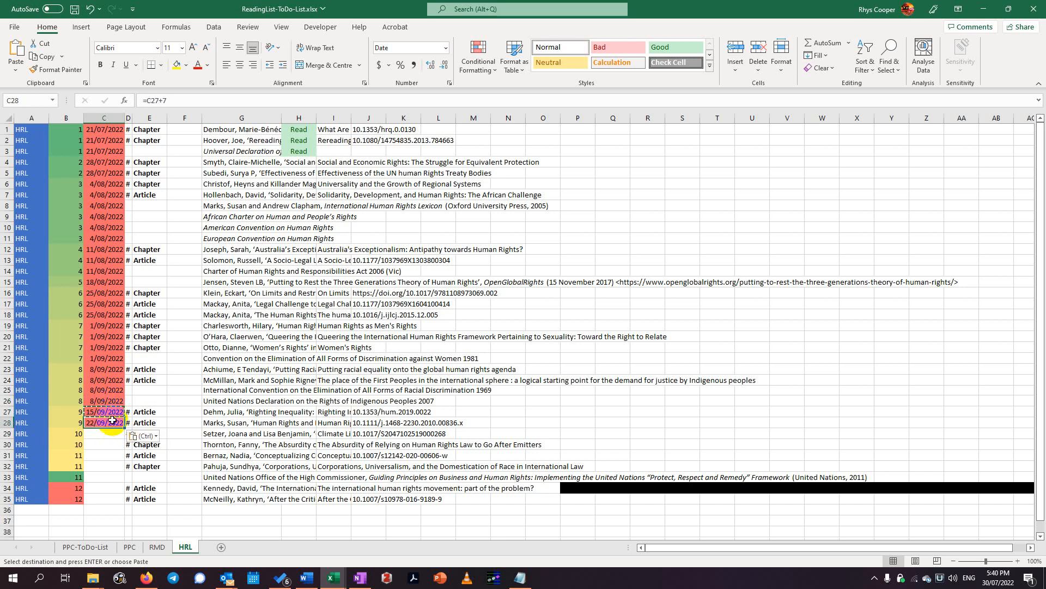
{"action": "left_click", "coordinate": [142, 436]}
{"action": "left_click", "coordinate": [132, 515]}
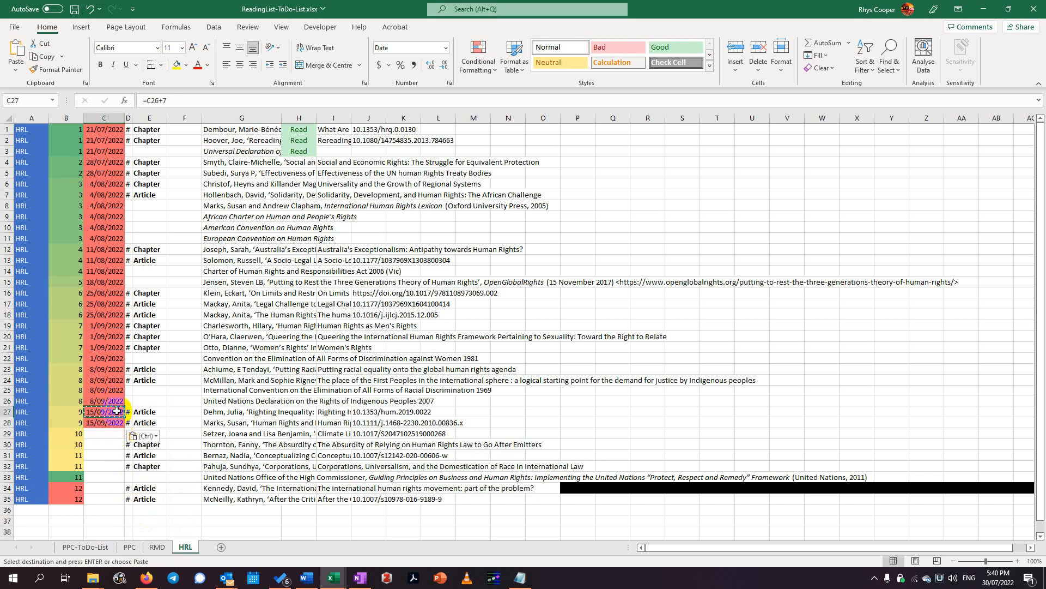
Paste the plus-seven-days formula into C29 for week 10 and put its result, 22/09/2022, in C30 as a plain value
{"action": "key", "text": "ctrl+v"}
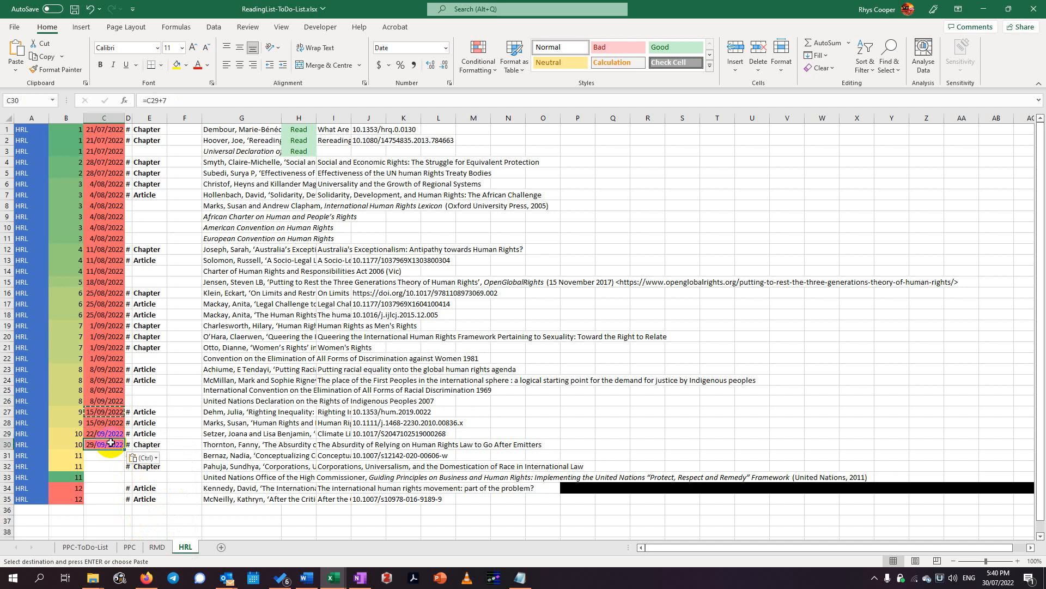
{"action": "left_click", "coordinate": [142, 457]}
{"action": "left_click", "coordinate": [141, 410]}
{"action": "left_click", "coordinate": [104, 448]}
{"action": "key", "text": "ctrl+c"}
{"action": "left_click", "coordinate": [115, 442]}
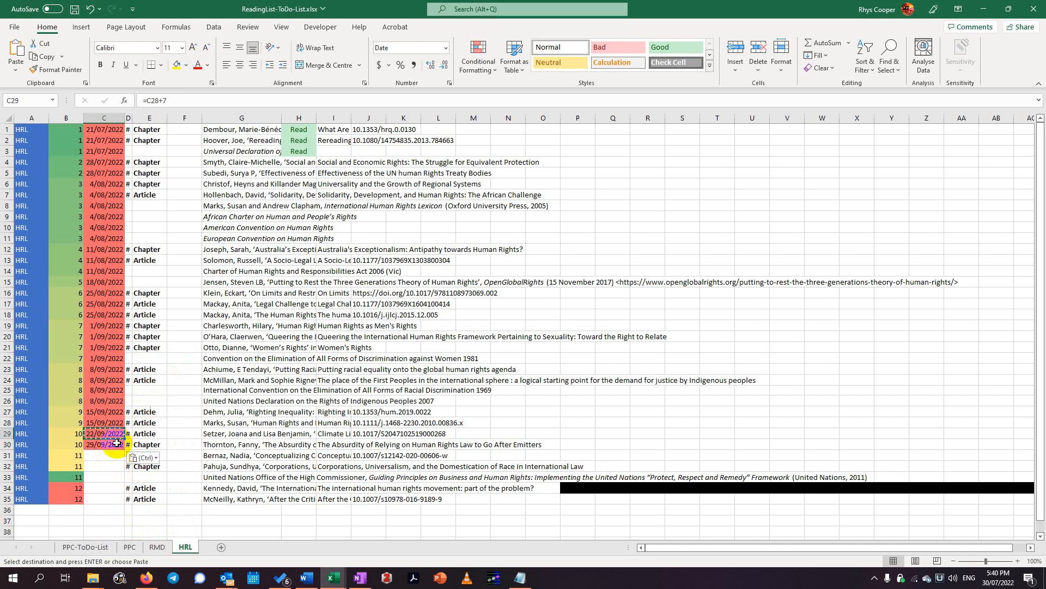
{"action": "left_click", "coordinate": [142, 457]}
{"action": "left_click", "coordinate": [141, 410]}
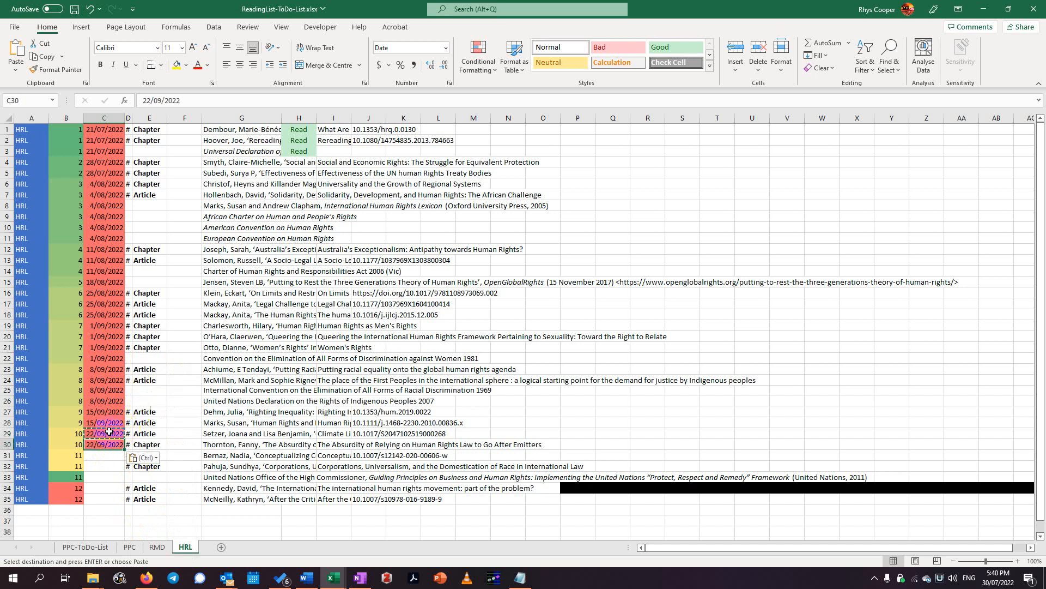
Date the week 11 readings in C31 to C33 as 29/09/2022, using the plus-seven-days formula first and pasting its result as plain values
{"action": "left_click", "coordinate": [113, 465]}
{"action": "key", "text": "ctrl+v"}
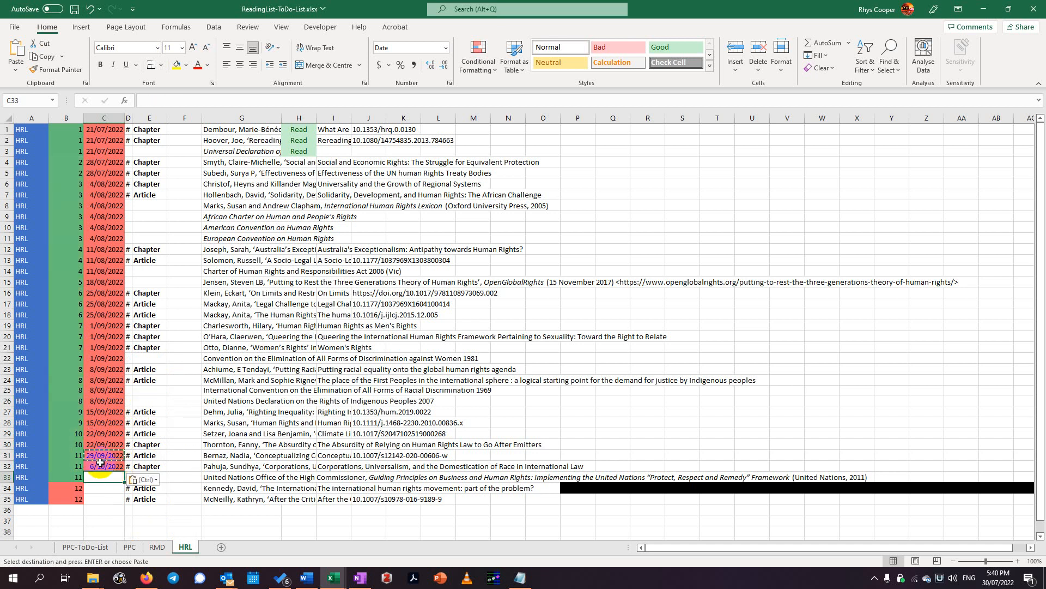
{"action": "left_click", "coordinate": [143, 479]}
{"action": "left_click", "coordinate": [134, 435]}
{"action": "left_click", "coordinate": [113, 474]}
{"action": "key", "text": "ctrl+v"}
{"action": "left_click", "coordinate": [139, 479]}
{"action": "left_click", "coordinate": [134, 436]}
Date the week 12 readings in C34 and C35 as 6/10/2022, with the formula in C34 and a plain value in C35
{"action": "left_click", "coordinate": [106, 477]}
{"action": "key", "text": "ctrl+v"}
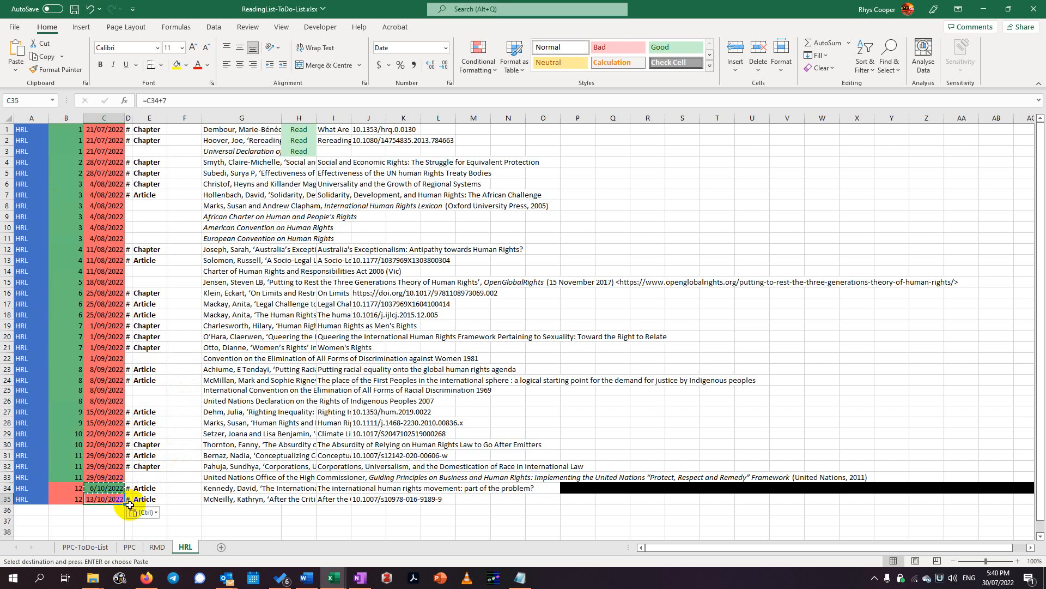
{"action": "left_click", "coordinate": [142, 512]}
{"action": "left_click", "coordinate": [134, 463]}
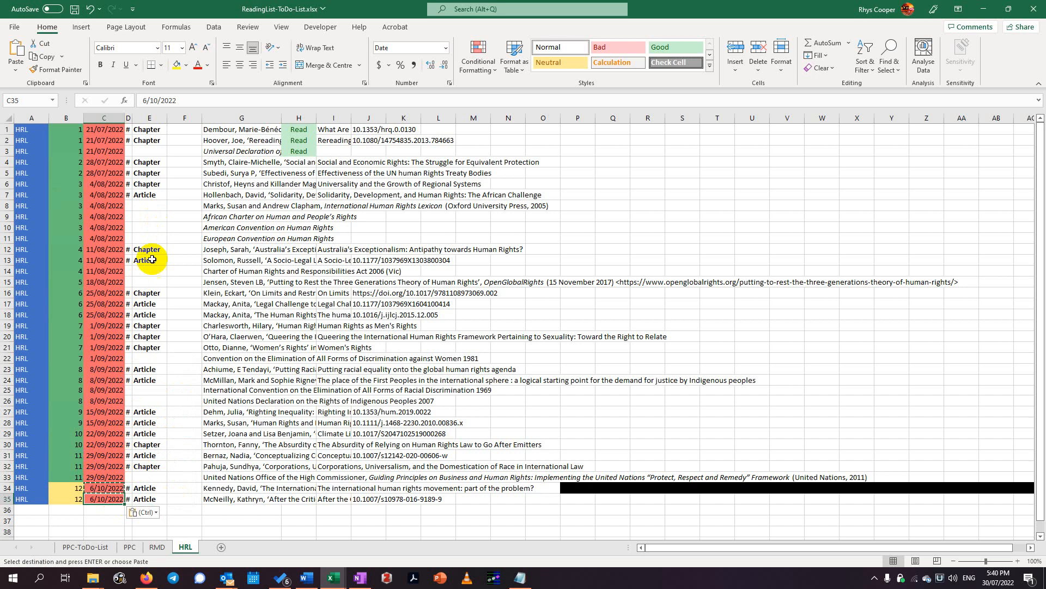
Clear the formatting of the dates in C1:C35 and reapply the Short Date format
{"action": "left_click_drag", "start_coordinate": [104, 497], "coordinate": [114, 25]}
{"action": "left_click", "coordinate": [819, 69]}
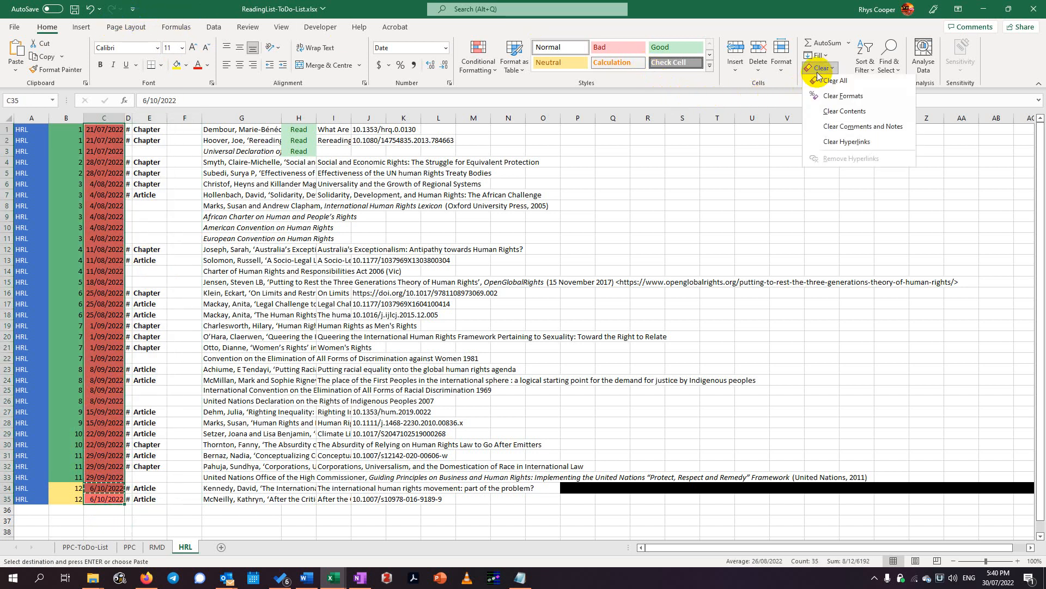
{"action": "left_click", "coordinate": [842, 96]}
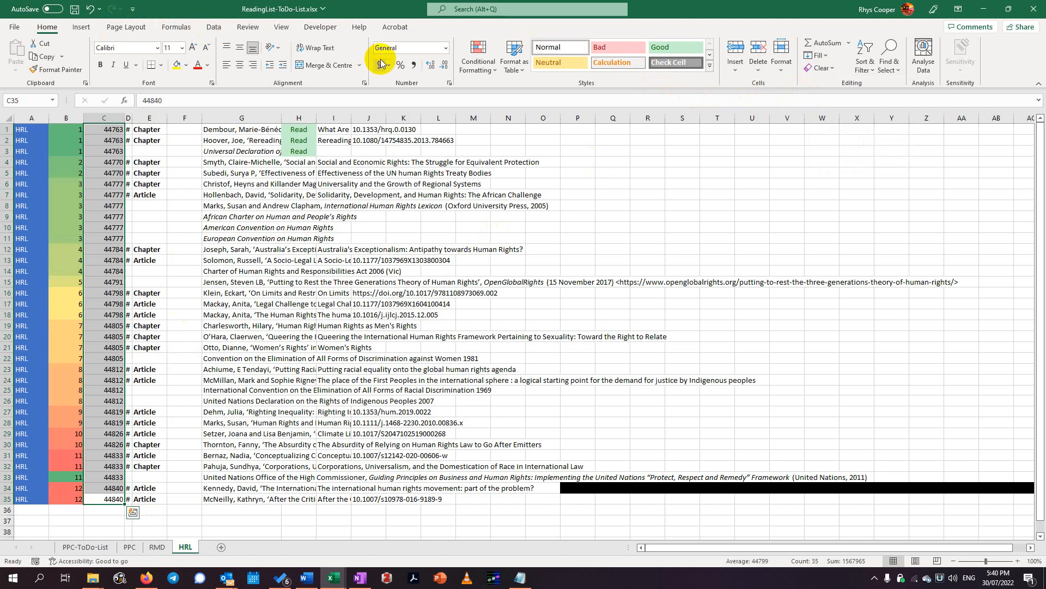
{"action": "left_click", "coordinate": [445, 48]}
{"action": "left_click", "coordinate": [415, 172]}
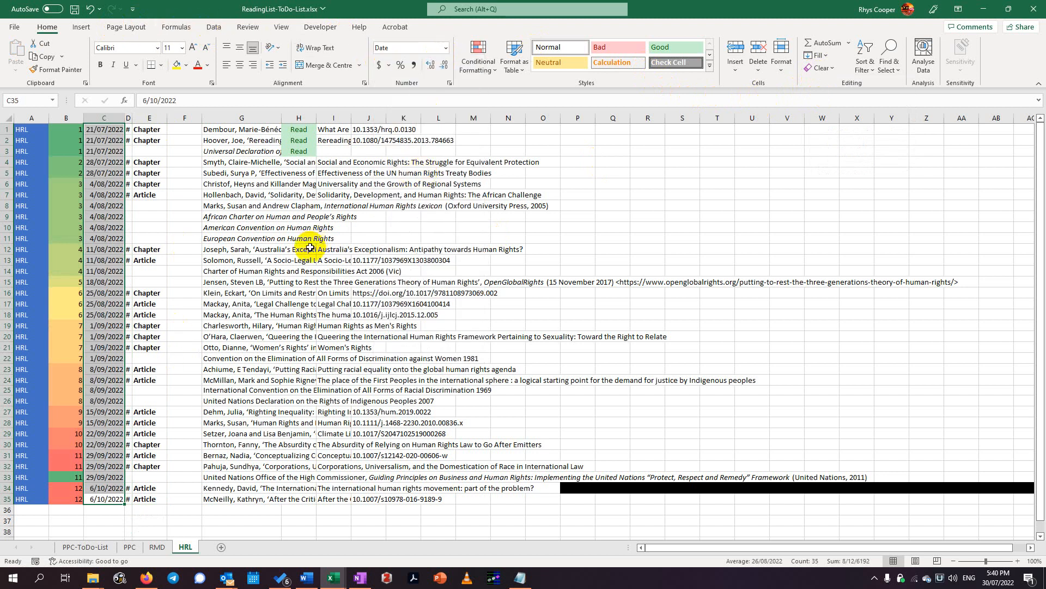
{"action": "left_click", "coordinate": [309, 248]}
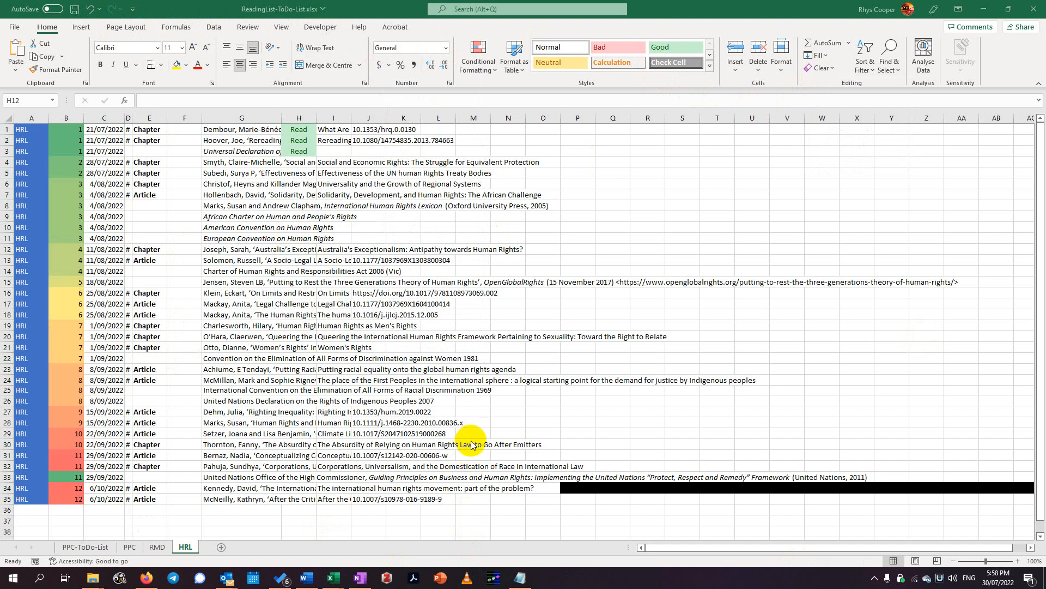
{"action": "left_click", "coordinate": [174, 307]}
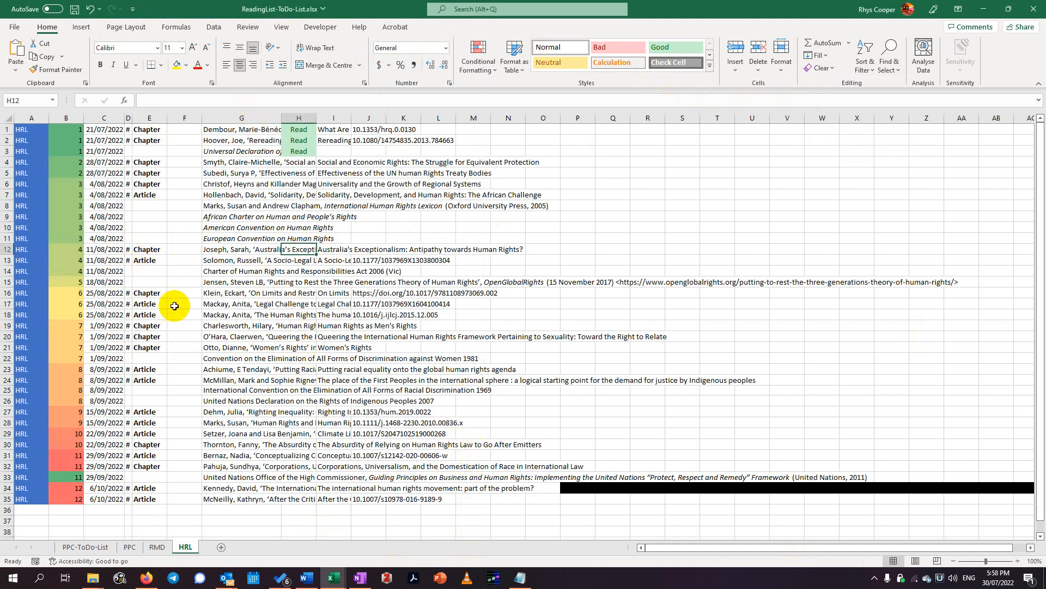
{"action": "left_click_drag", "start_coordinate": [110, 497], "coordinate": [115, 119]}
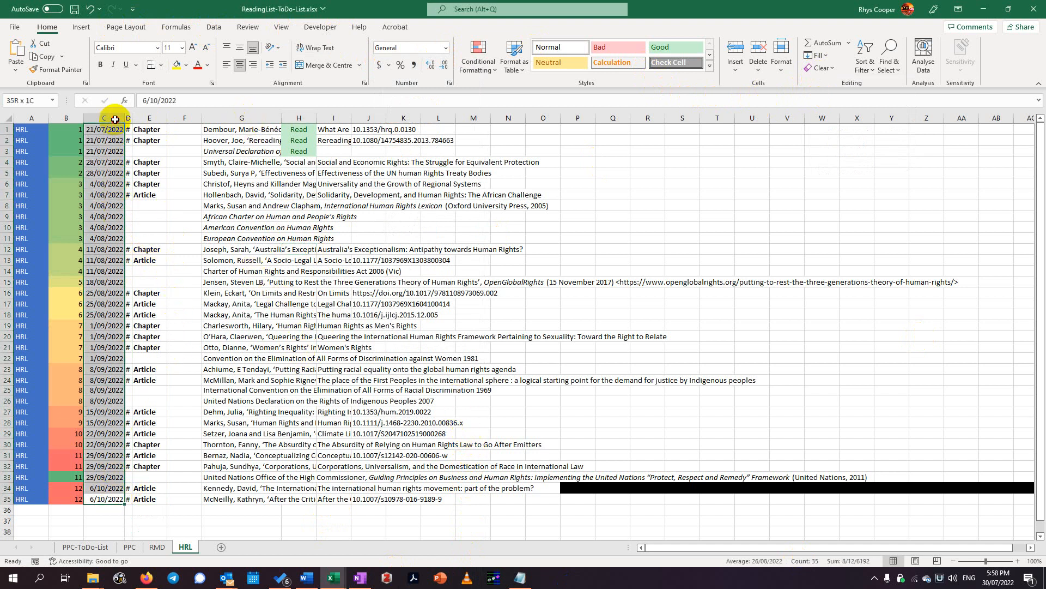
{"action": "left_click", "coordinate": [169, 281]}
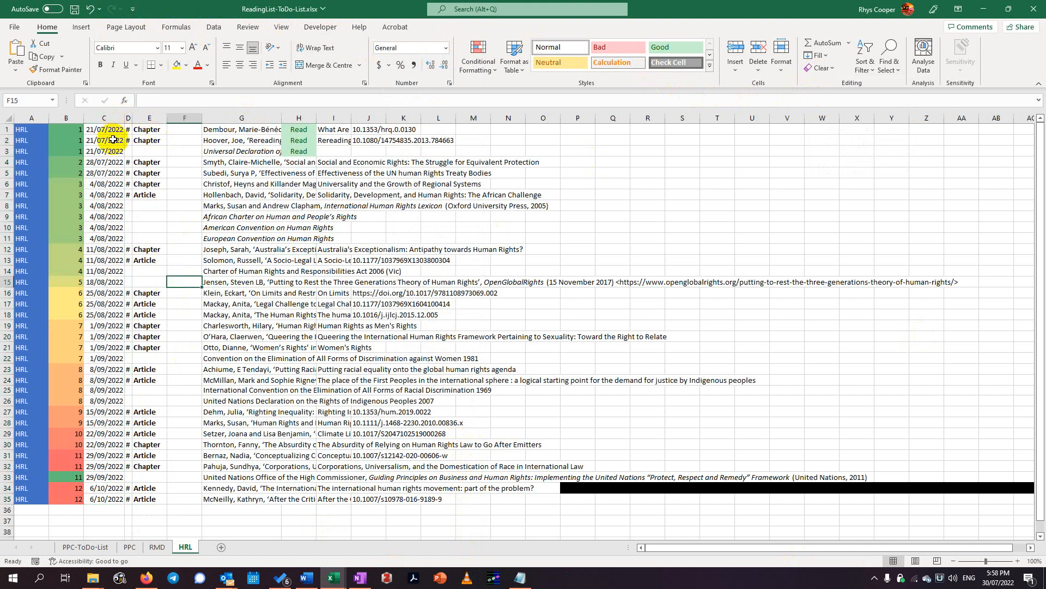
Insert an empty row above the first reading for column headers
{"action": "right_click", "coordinate": [5, 129]}
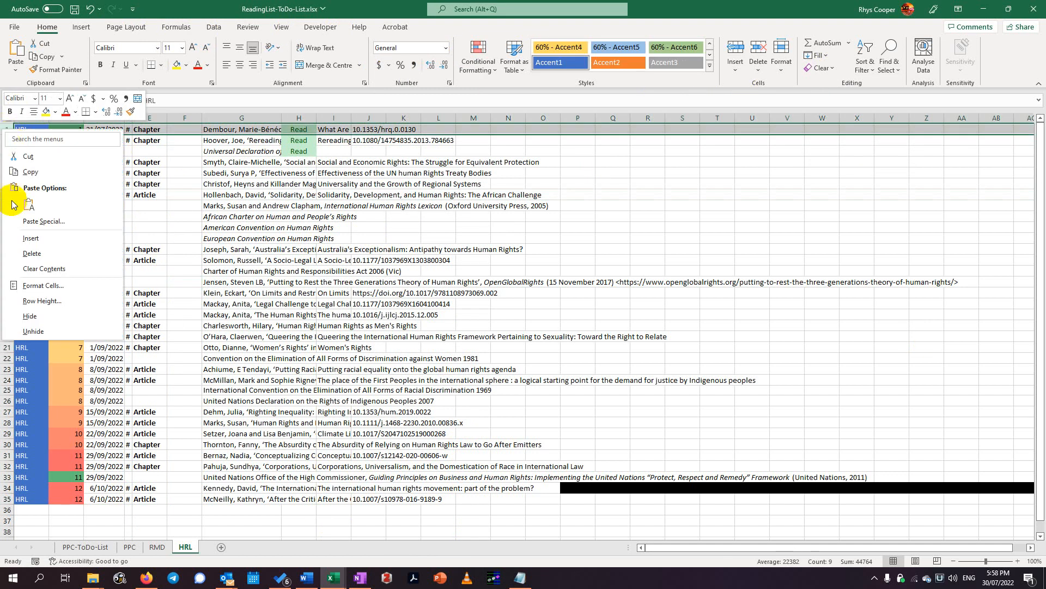
{"action": "left_click", "coordinate": [22, 223]}
{"action": "left_click", "coordinate": [165, 185]}
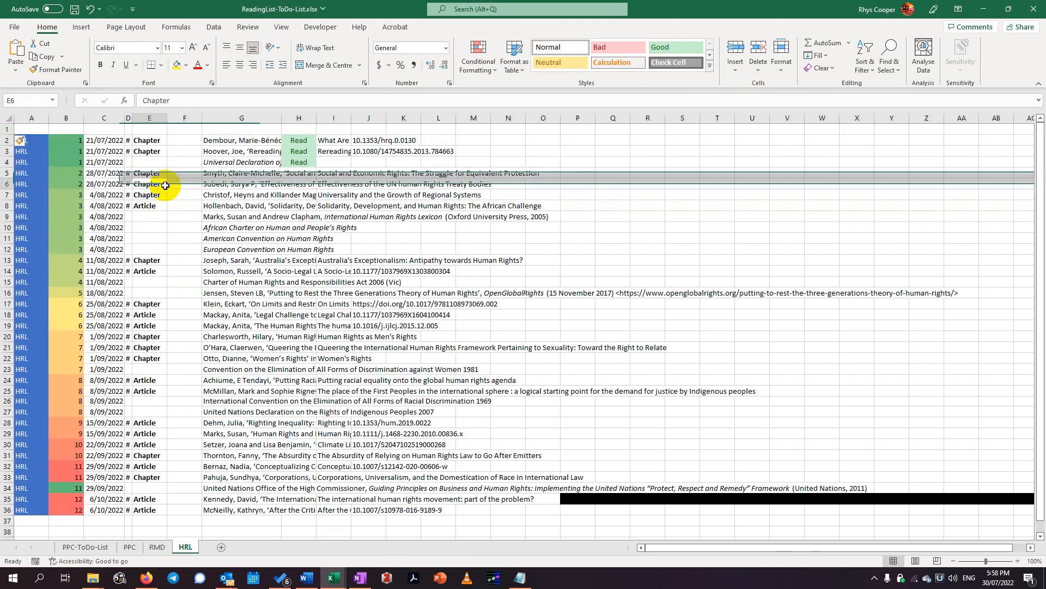
Enter the header Due Date in C1 and move along the header row to G1
{"action": "left_click", "coordinate": [105, 129]}
{"action": "type", "text": "Due"}
{"action": "key", "text": "Tab"}
{"action": "key", "text": "Tab"}
{"action": "key", "text": "Tab"}
{"action": "key", "text": "Tab"}
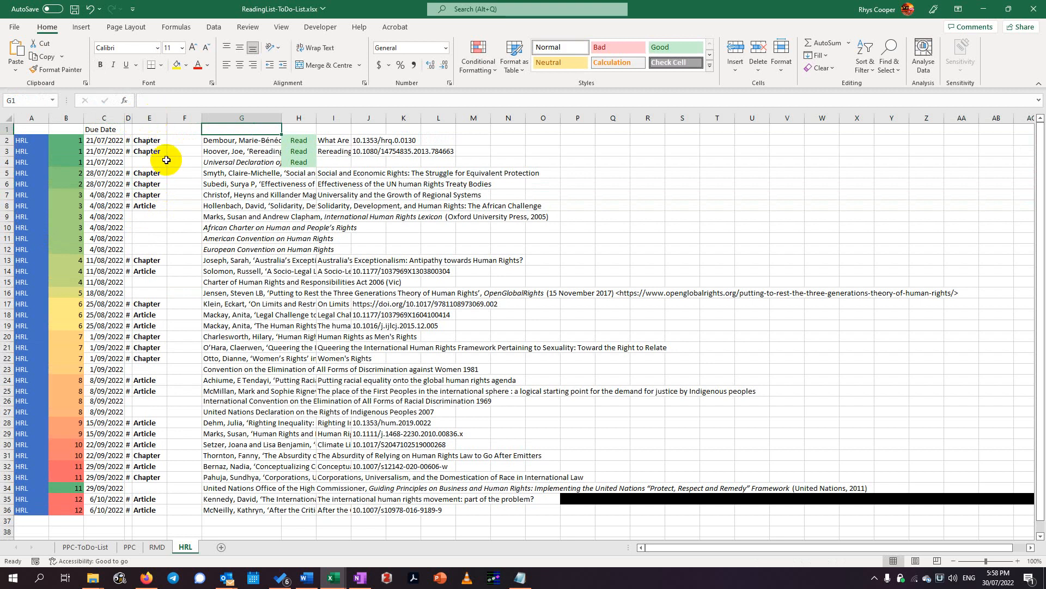
Widen the citation column G so more of each reading's citation fits
{"action": "left_click", "coordinate": [218, 163]}
{"action": "left_click_drag", "start_coordinate": [282, 118], "coordinate": [370, 127]}
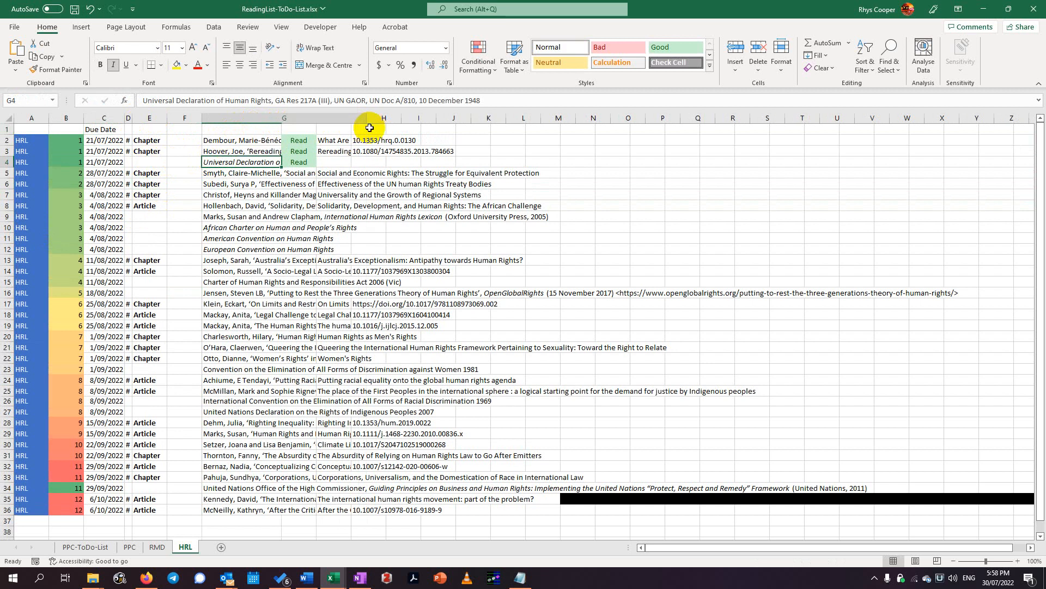
{"action": "left_click", "coordinate": [179, 143]}
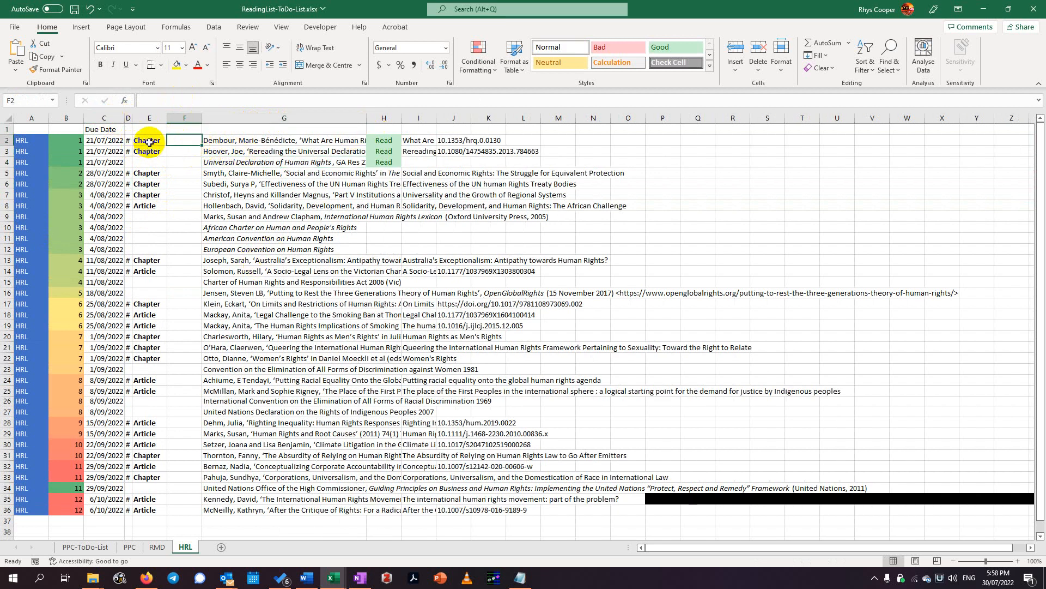
{"action": "left_click", "coordinate": [249, 141]}
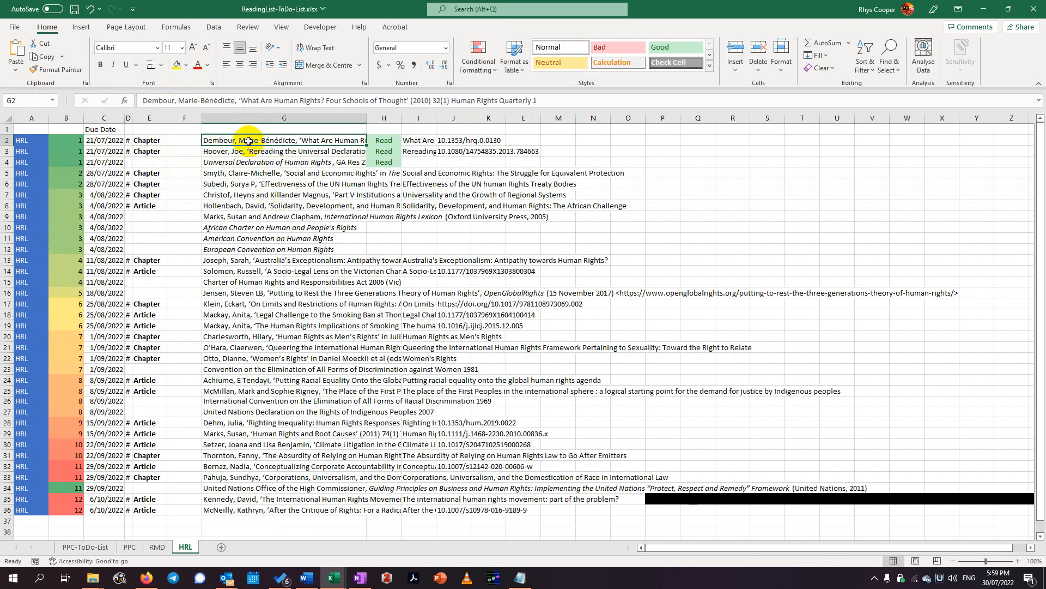
Enter a single blank space in F2 and fill it down to F36
{"action": "left_click", "coordinate": [193, 138]}
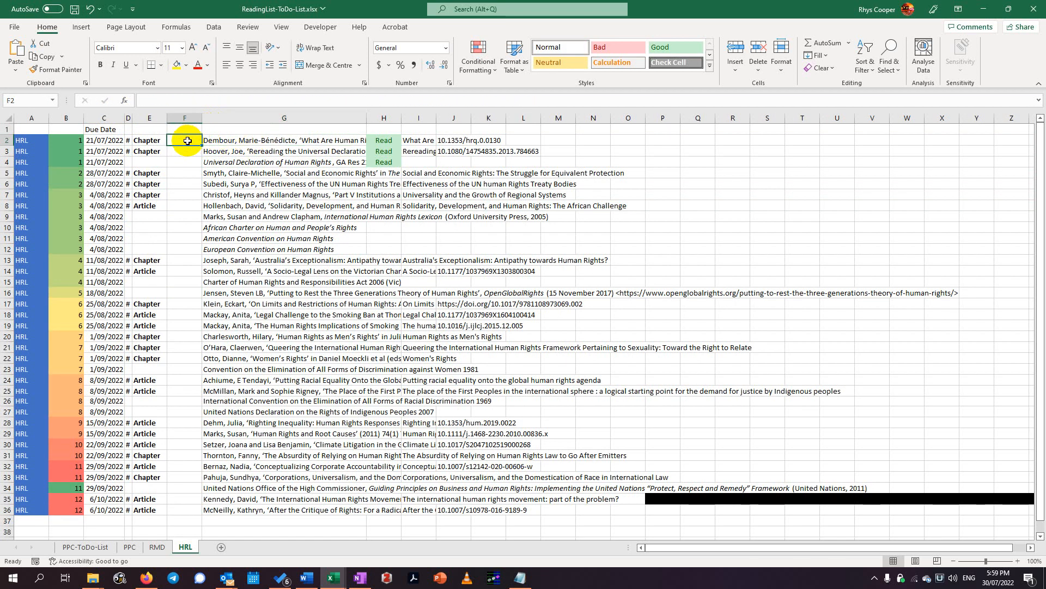
{"action": "left_click", "coordinate": [188, 103]}
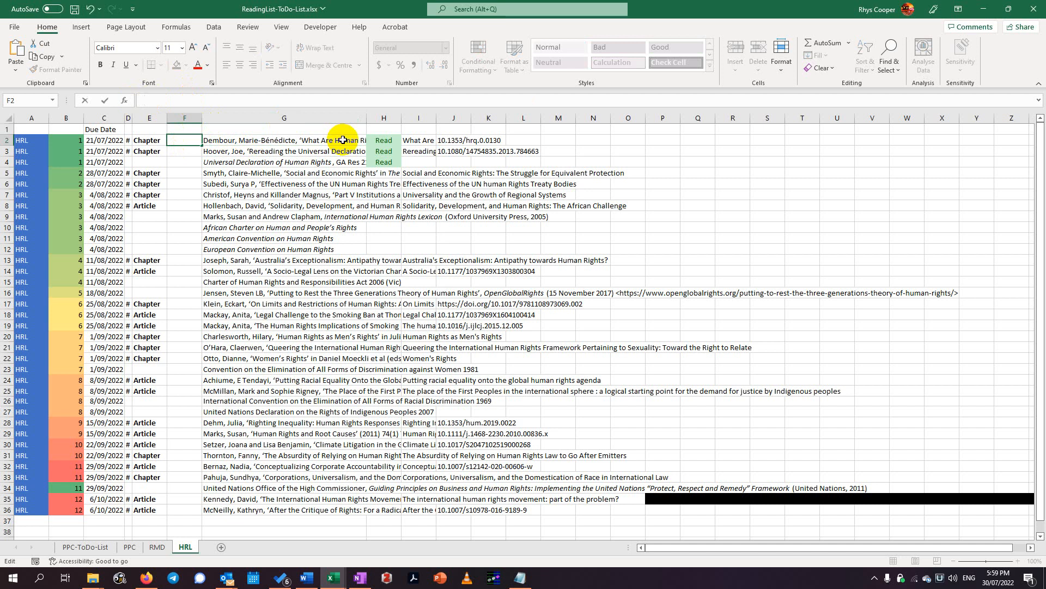
{"action": "key", "text": "Return"}
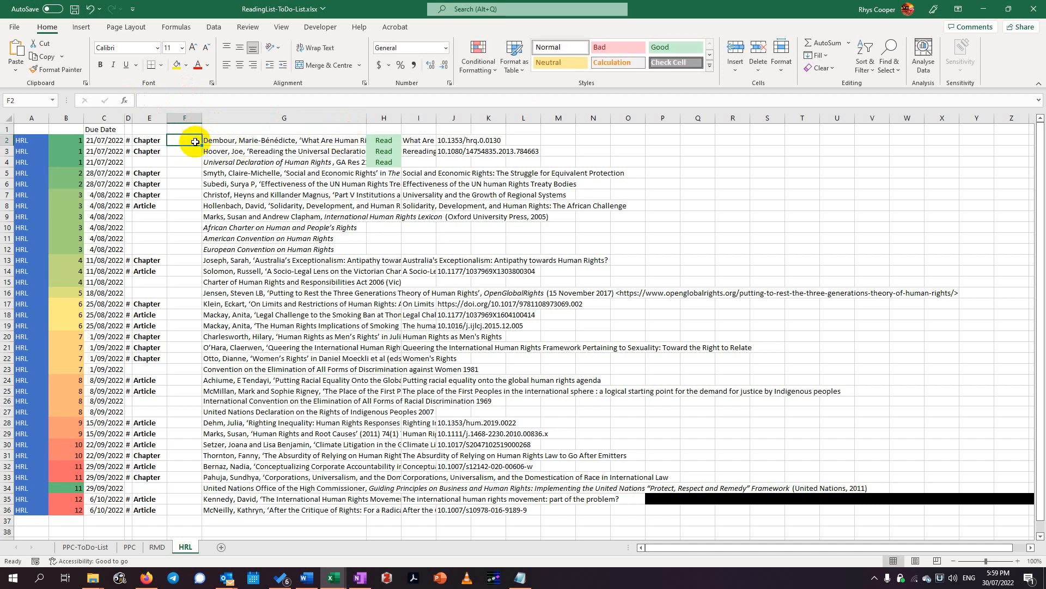
{"action": "double_click", "coordinate": [202, 144]}
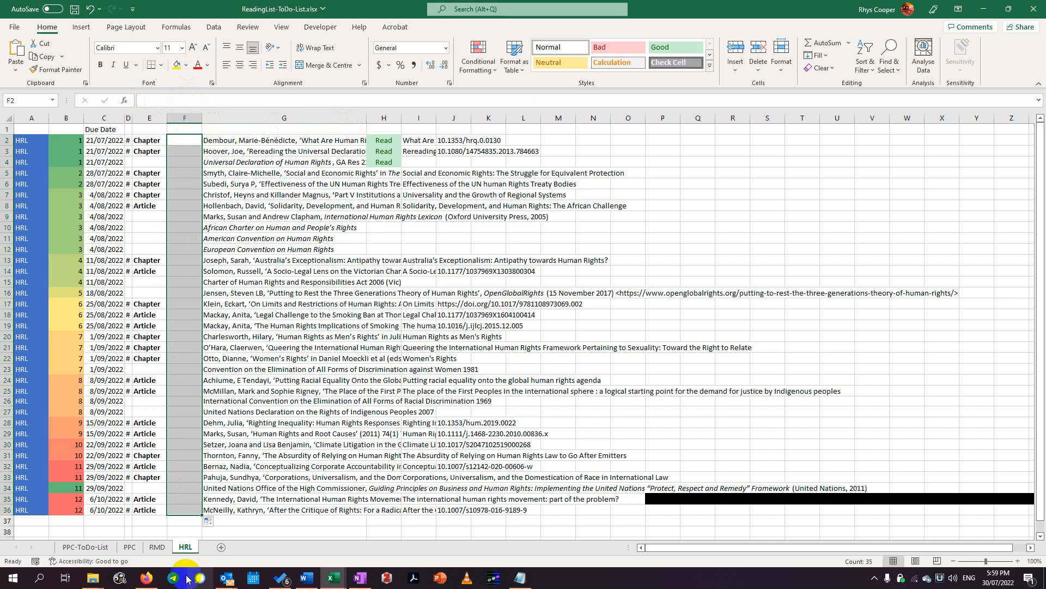
{"action": "left_click", "coordinate": [222, 195]}
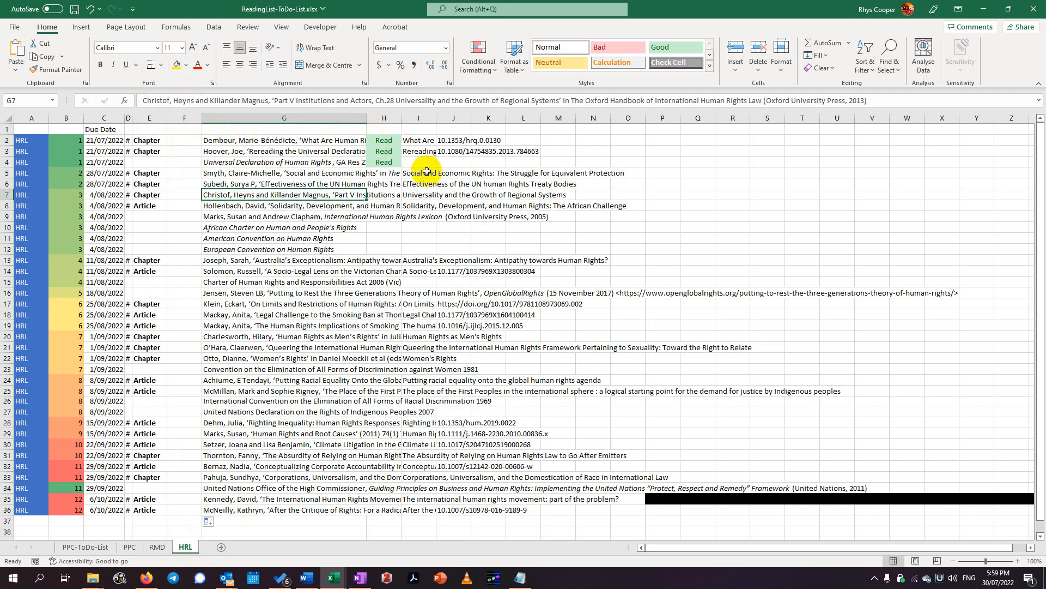
Insert an empty column between the citations in G and the Read status column
{"action": "right_click", "coordinate": [391, 118]}
{"action": "key", "text": "Escape"}
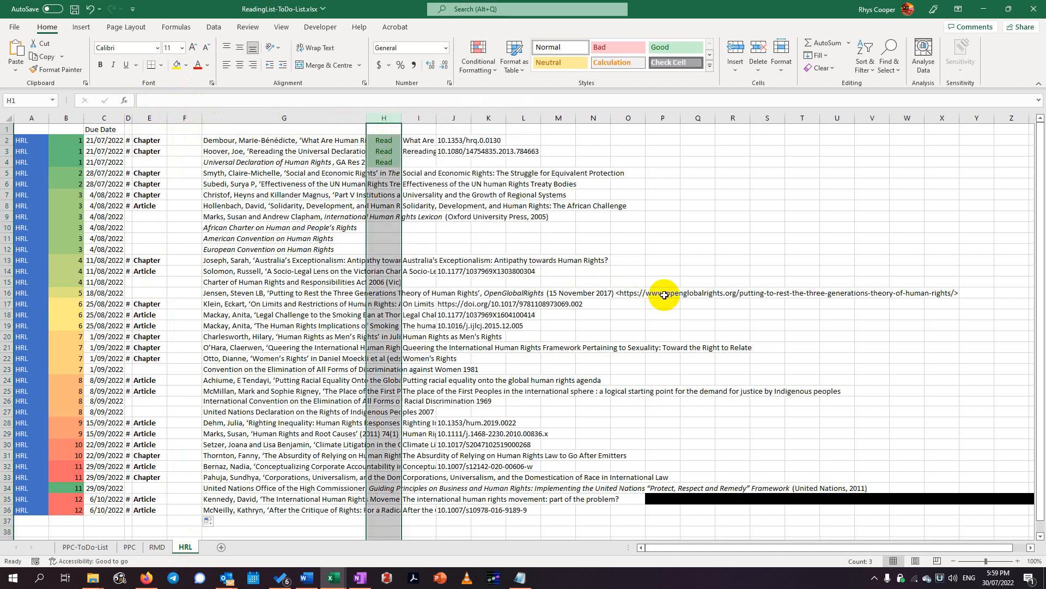
{"action": "left_click", "coordinate": [393, 127]}
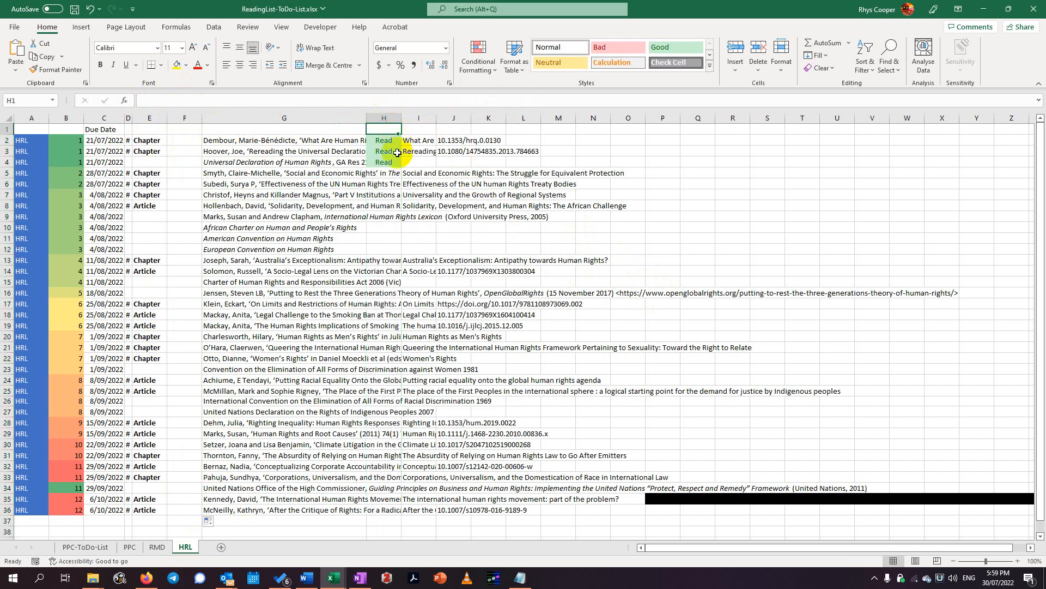
{"action": "right_click", "coordinate": [396, 117]}
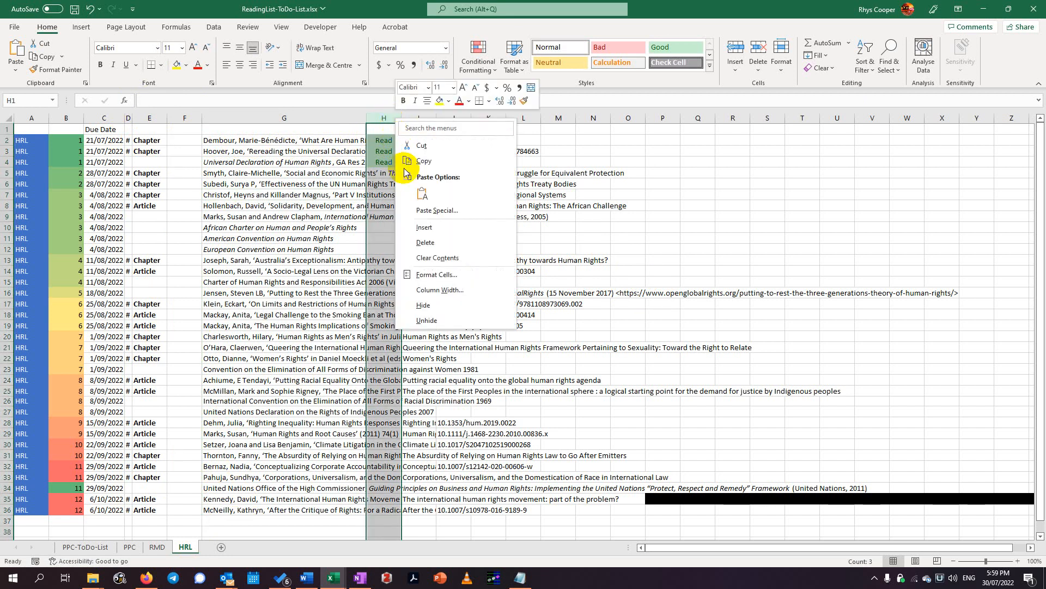
{"action": "left_click", "coordinate": [446, 233]}
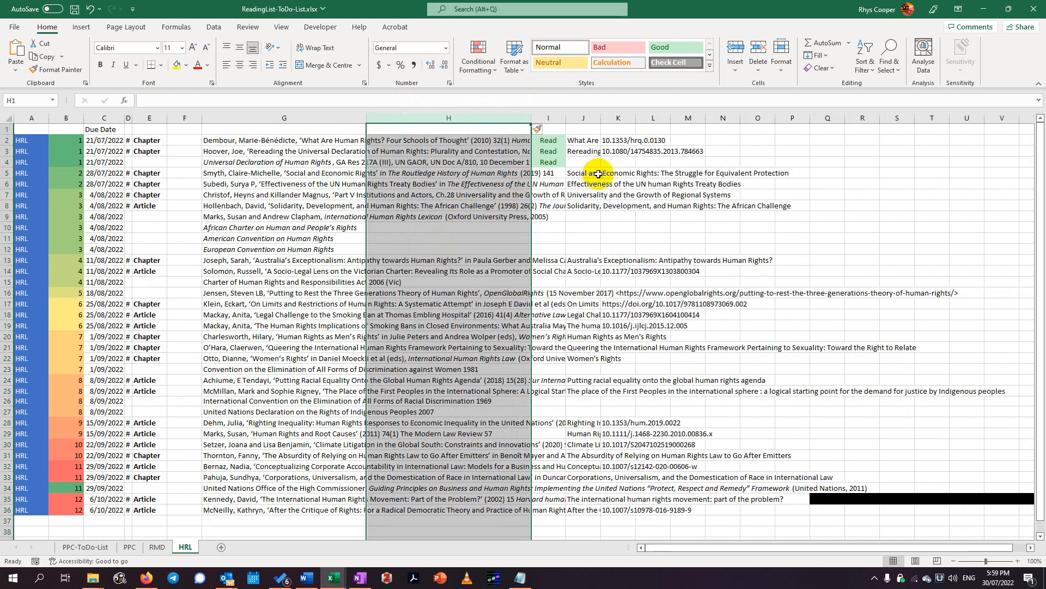
{"action": "left_click", "coordinate": [482, 153]}
{"action": "left_click", "coordinate": [484, 140]}
Narrow spacer column F and widen the title column J and the DOI column K
{"action": "left_click_drag", "start_coordinate": [201, 118], "coordinate": [167, 117]}
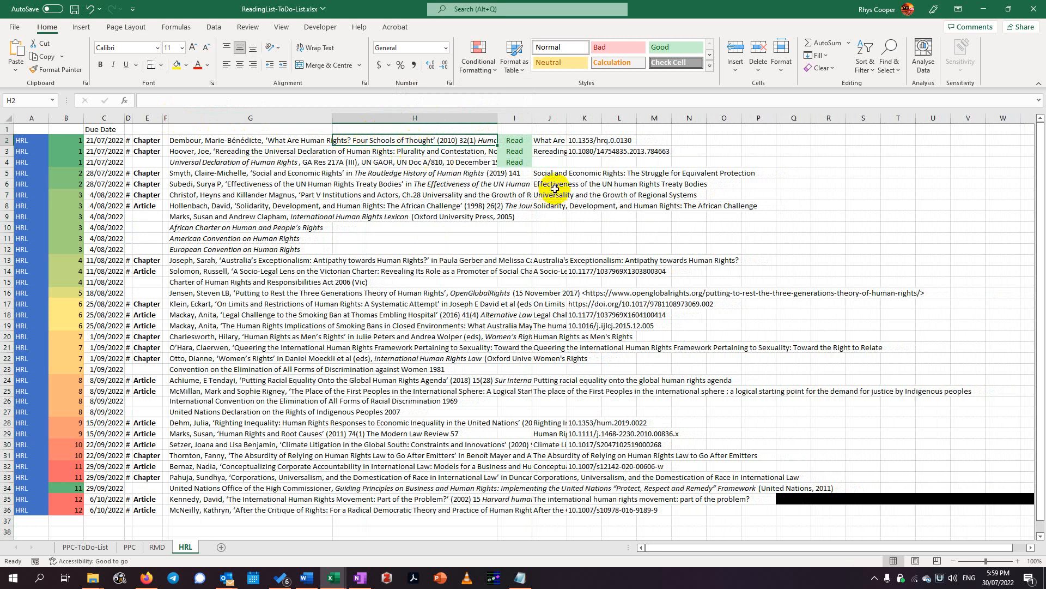
{"action": "left_click", "coordinate": [573, 139]}
{"action": "left_click_drag", "start_coordinate": [567, 117], "coordinate": [716, 119]}
{"action": "left_click", "coordinate": [704, 164]}
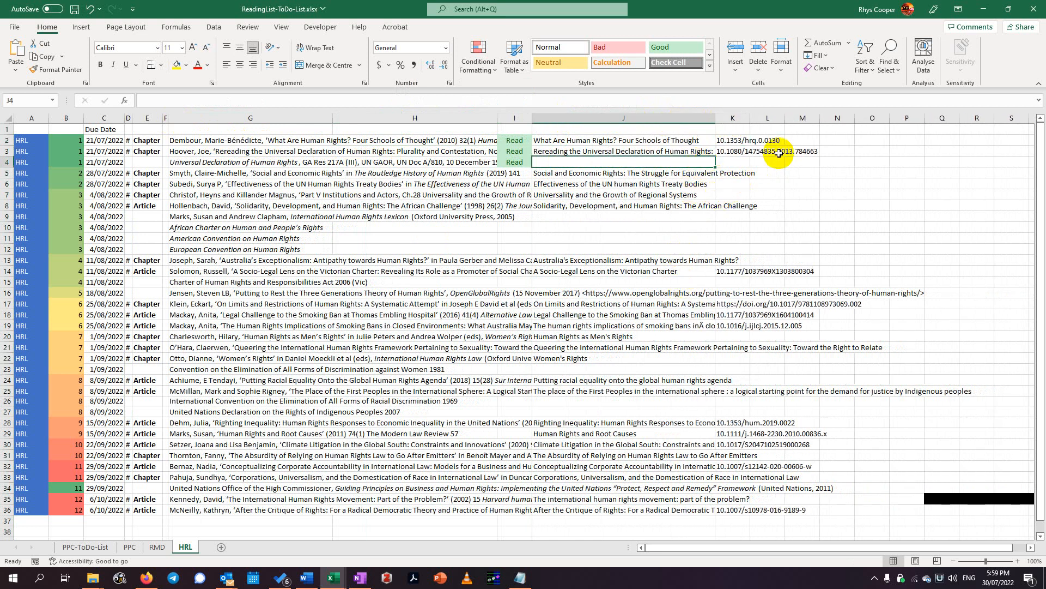
{"action": "left_click", "coordinate": [838, 140]}
{"action": "left_click_drag", "start_coordinate": [750, 118], "coordinate": [836, 118]}
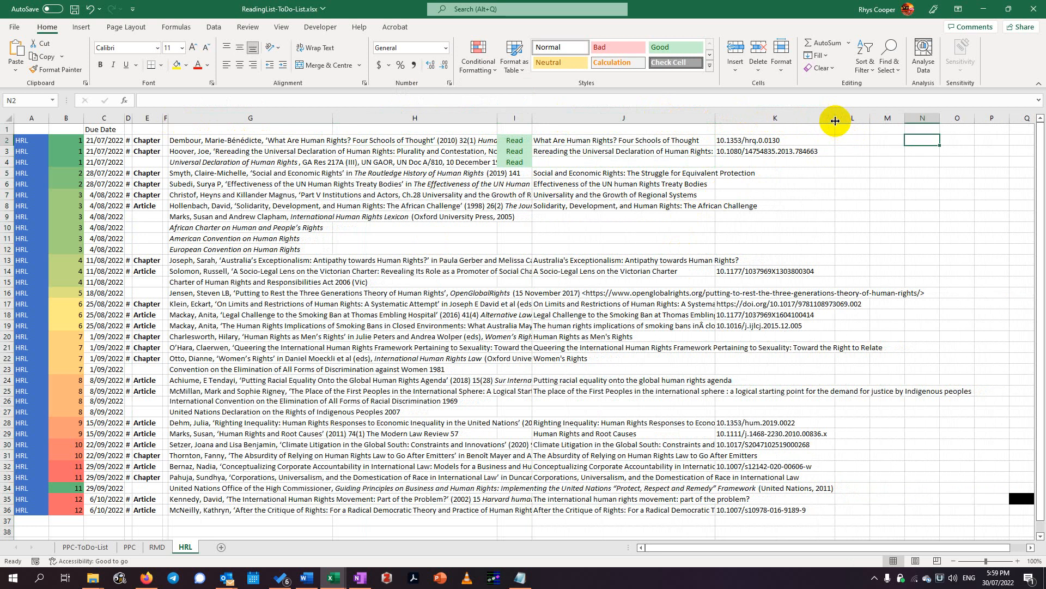
{"action": "left_click", "coordinate": [702, 163]}
Insert an empty column between the title column J and the DOI column
{"action": "left_click", "coordinate": [729, 133]}
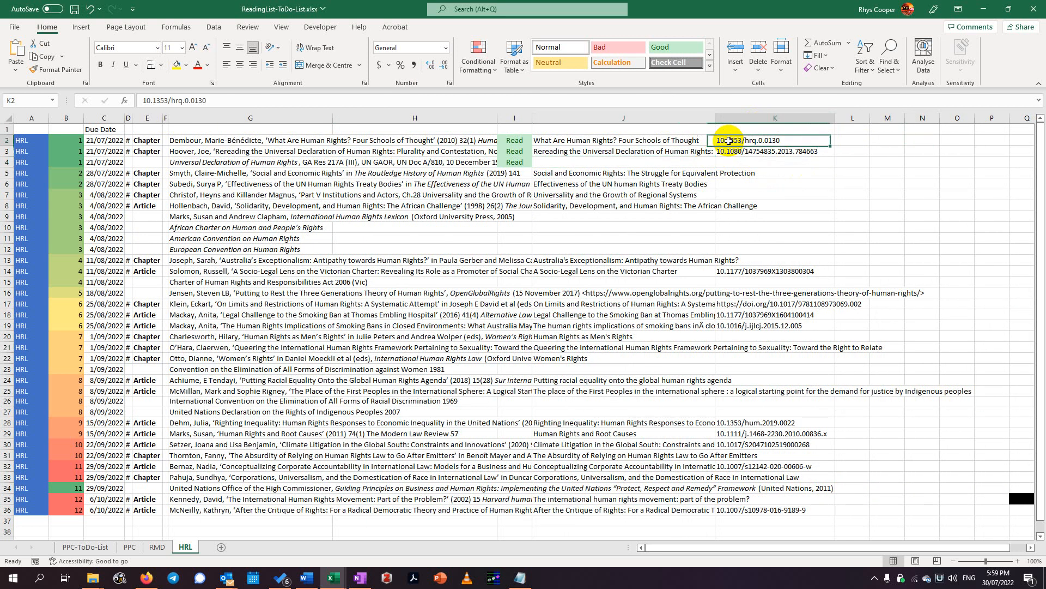
{"action": "right_click", "coordinate": [742, 119]}
{"action": "left_click", "coordinate": [774, 235]}
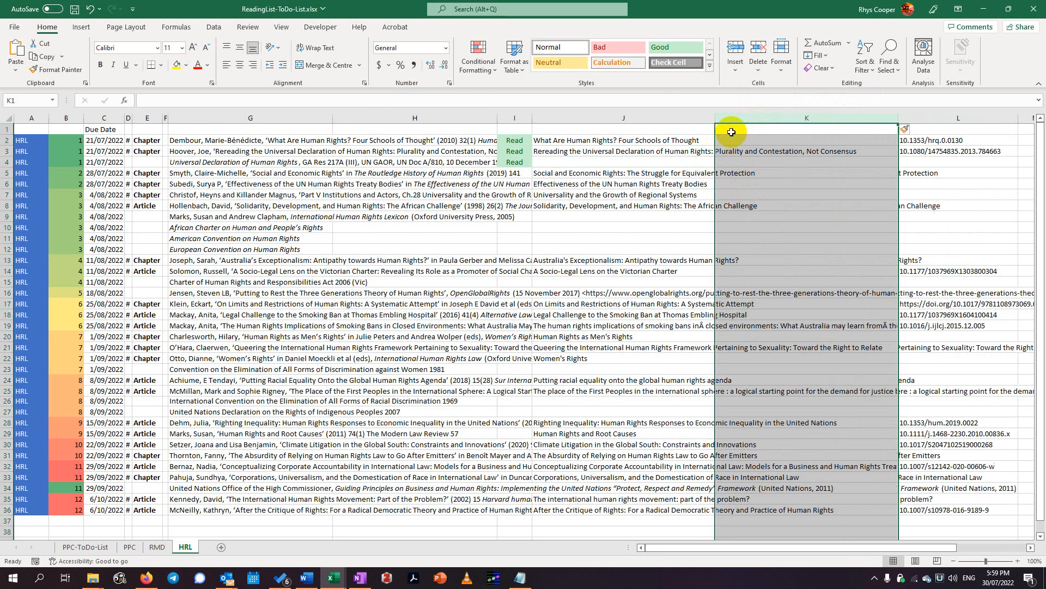
Enter a blank space in K2 and K3 and narrow column K to a thin spacer
{"action": "left_click", "coordinate": [741, 143]}
{"action": "left_click", "coordinate": [746, 153]}
{"action": "key", "text": "Return"}
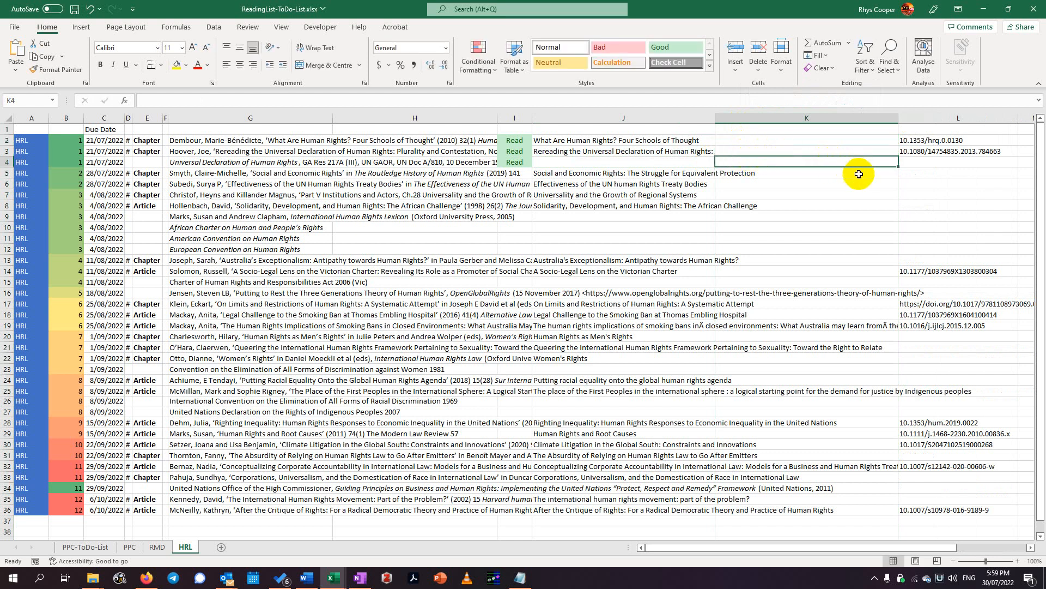
{"action": "left_click", "coordinate": [859, 260]}
{"action": "left_click", "coordinate": [867, 325]}
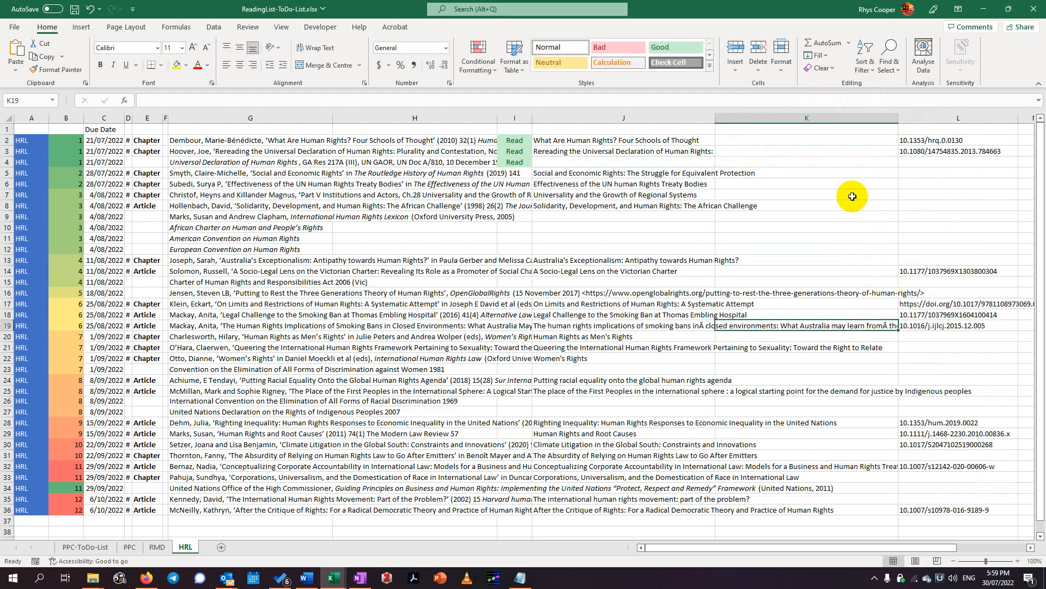
{"action": "left_click_drag", "start_coordinate": [901, 118], "coordinate": [720, 118]}
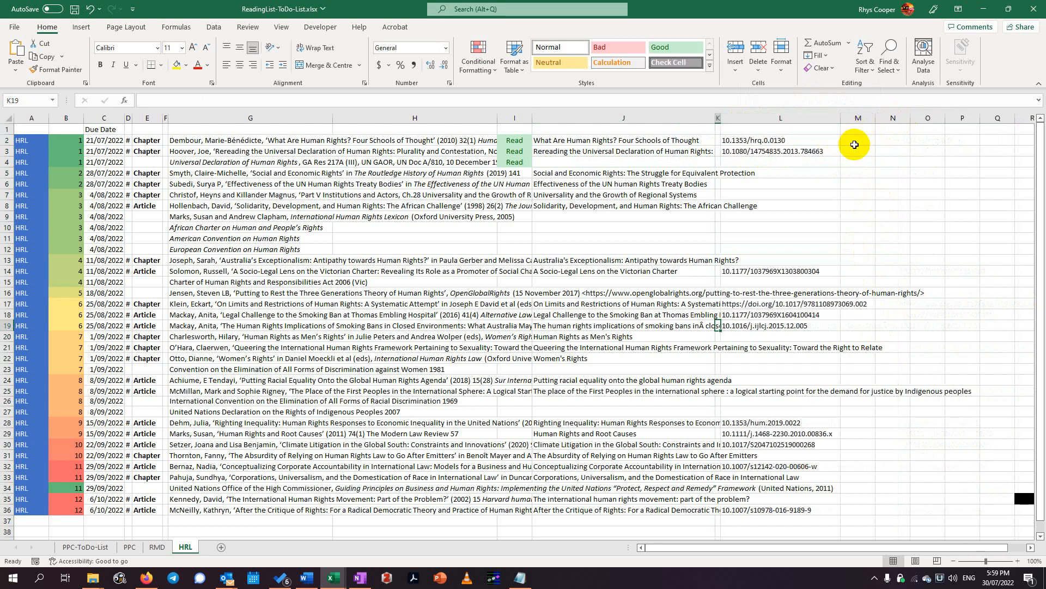
Join the title and DOI in M2 with =CONCAT(J2:L2) and fill the formula down to M36
{"action": "type", "text": "=conat"}
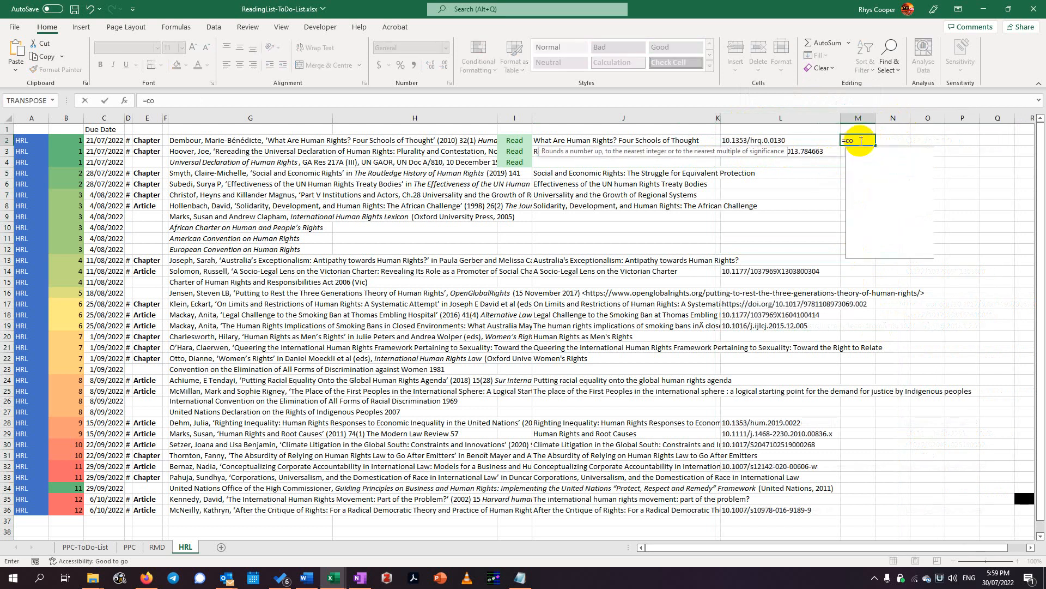
{"action": "key", "text": "BackSpace"}
{"action": "key", "text": "BackSpace"}
{"action": "type", "text": "cat("}
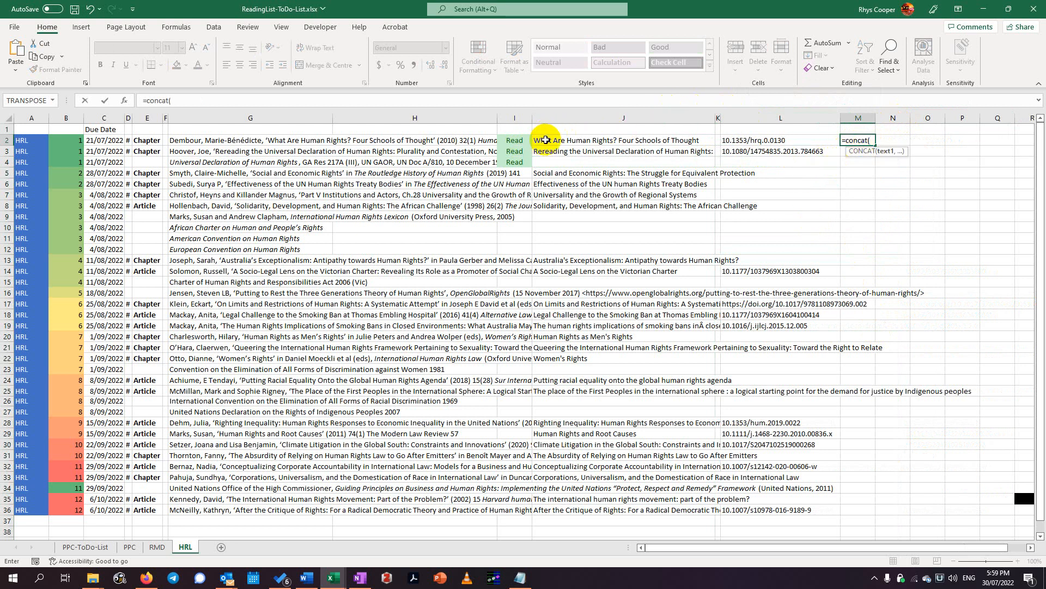
{"action": "left_click_drag", "start_coordinate": [534, 138], "coordinate": [739, 138]}
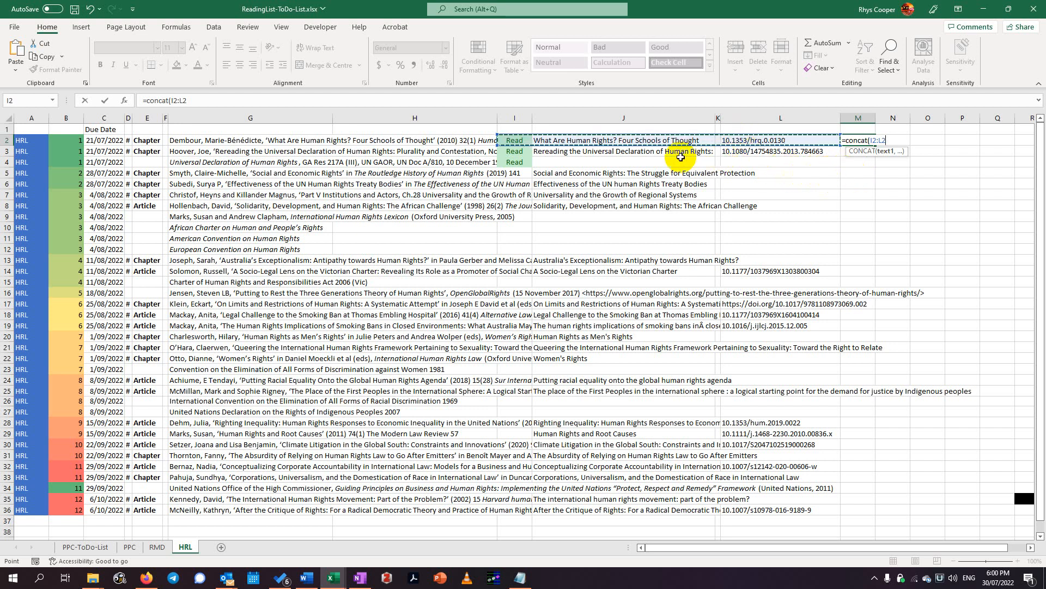
{"action": "left_click_drag", "start_coordinate": [678, 140], "coordinate": [807, 137]}
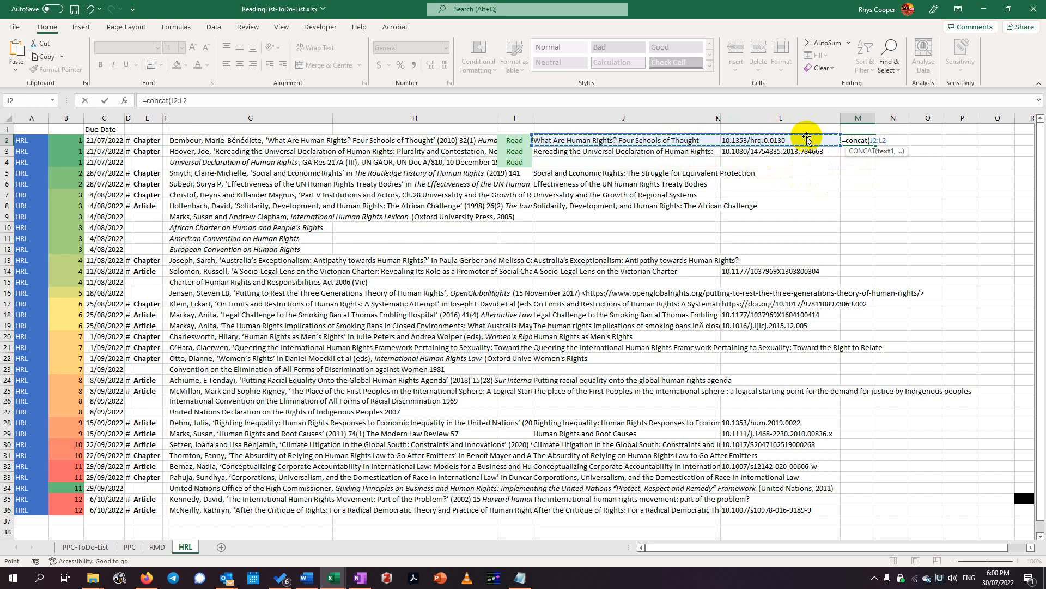
{"action": "key", "text": "Return"}
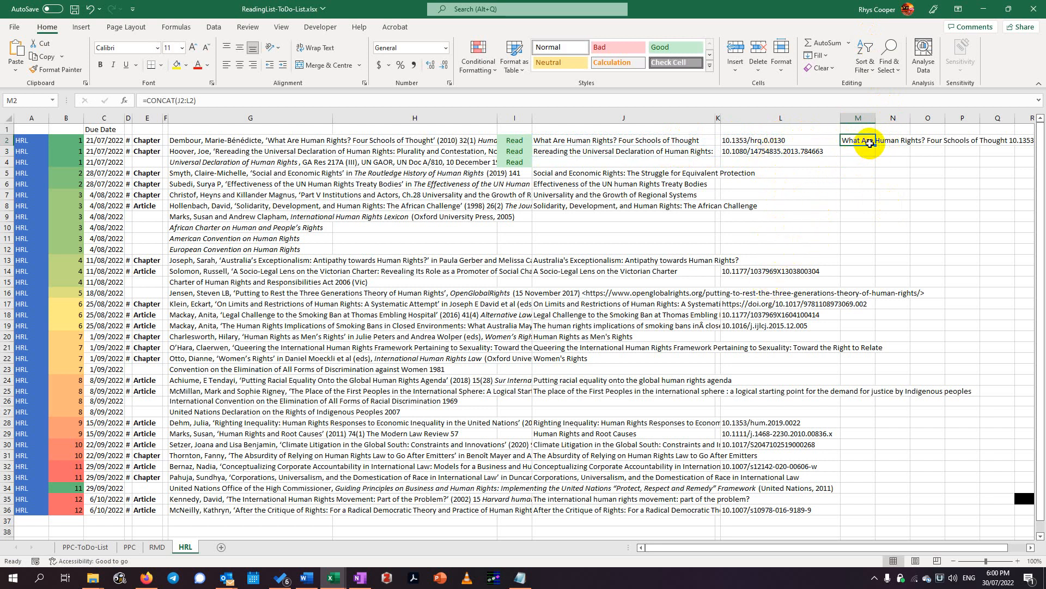
{"action": "left_click_drag", "start_coordinate": [876, 144], "coordinate": [869, 509]}
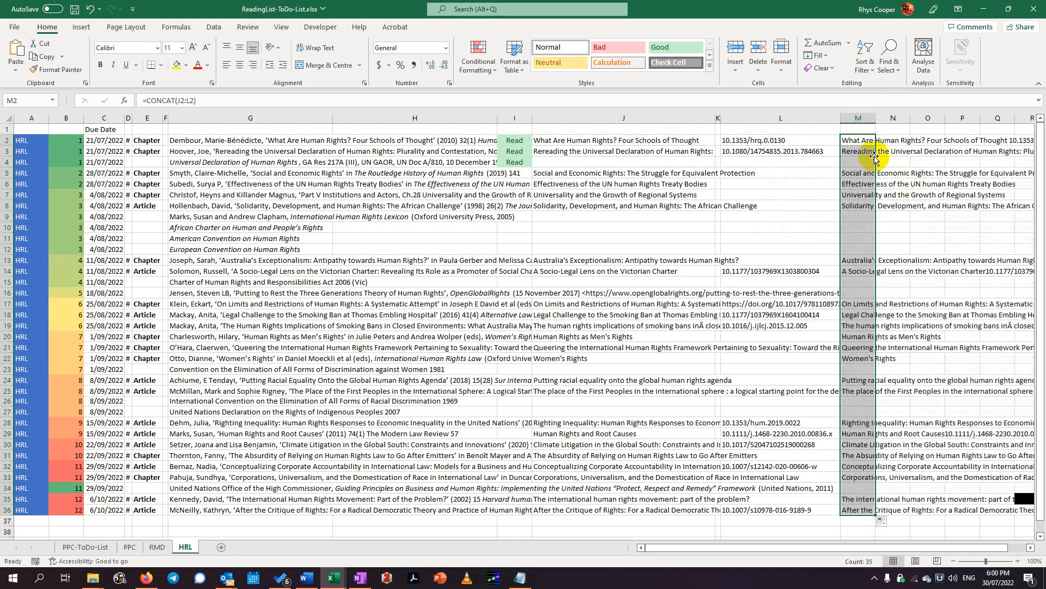
Enter the headers Notes in M1 and Complete in I1
{"action": "left_click", "coordinate": [871, 128]}
{"action": "type", "text": "Notes"}
{"action": "key", "text": "Return"}
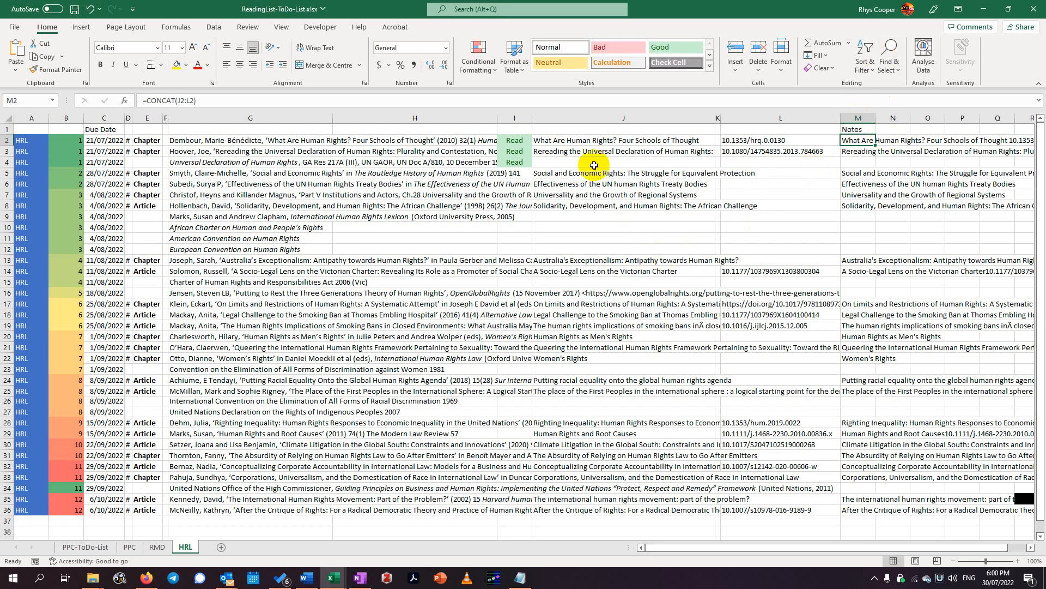
{"action": "left_click", "coordinate": [518, 132]}
{"action": "type", "text": "Com"}
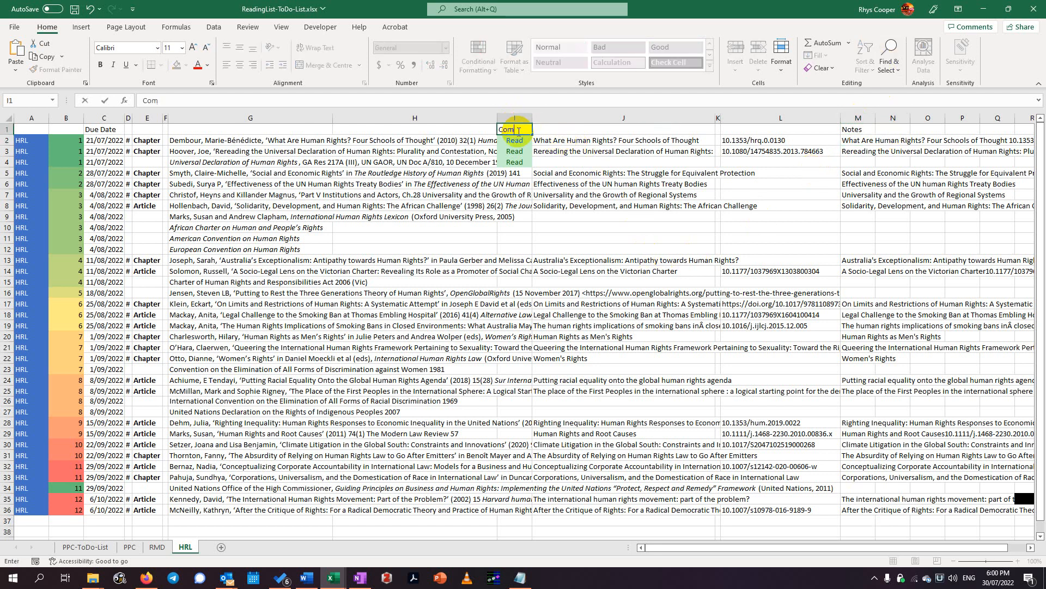
{"action": "type", "text": "plete"}
{"action": "key", "text": "Left"}
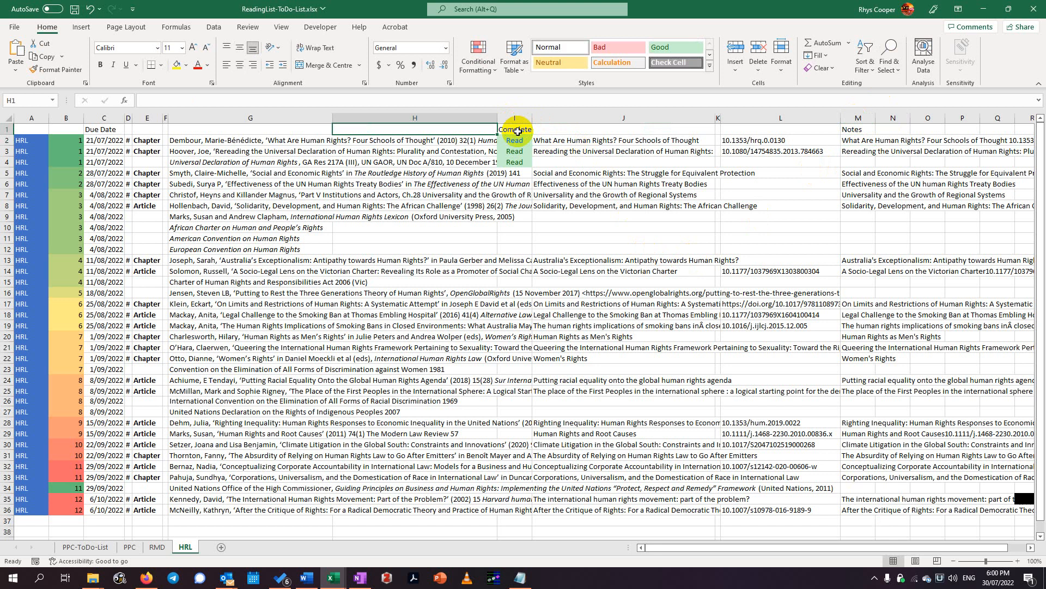
{"action": "left_click", "coordinate": [518, 131]}
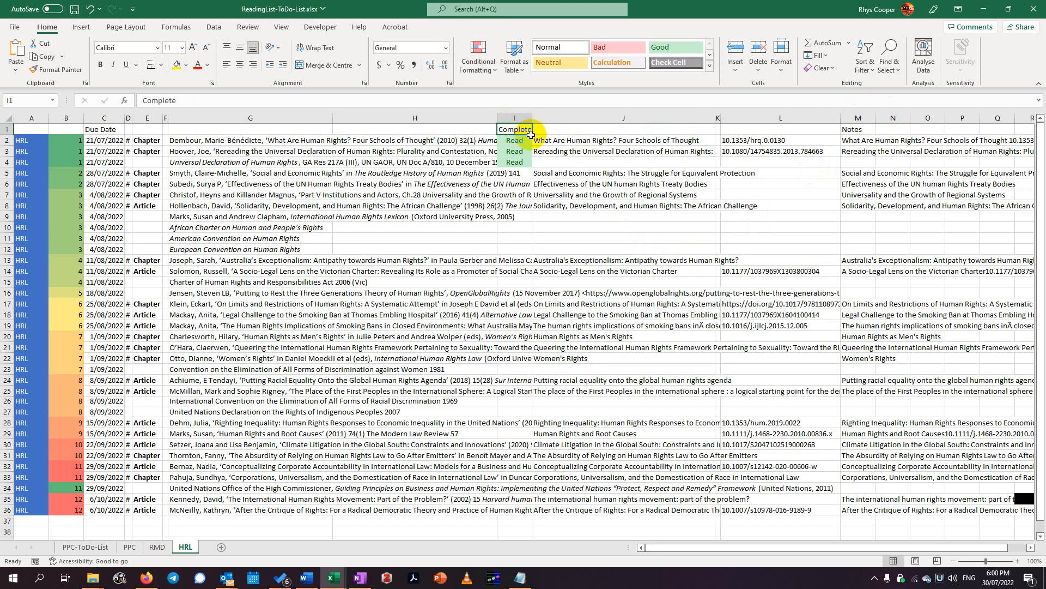
{"action": "left_click", "coordinate": [566, 128]}
Enter the header Subject in H1 above the empty column beside the citations
{"action": "left_click", "coordinate": [310, 130]}
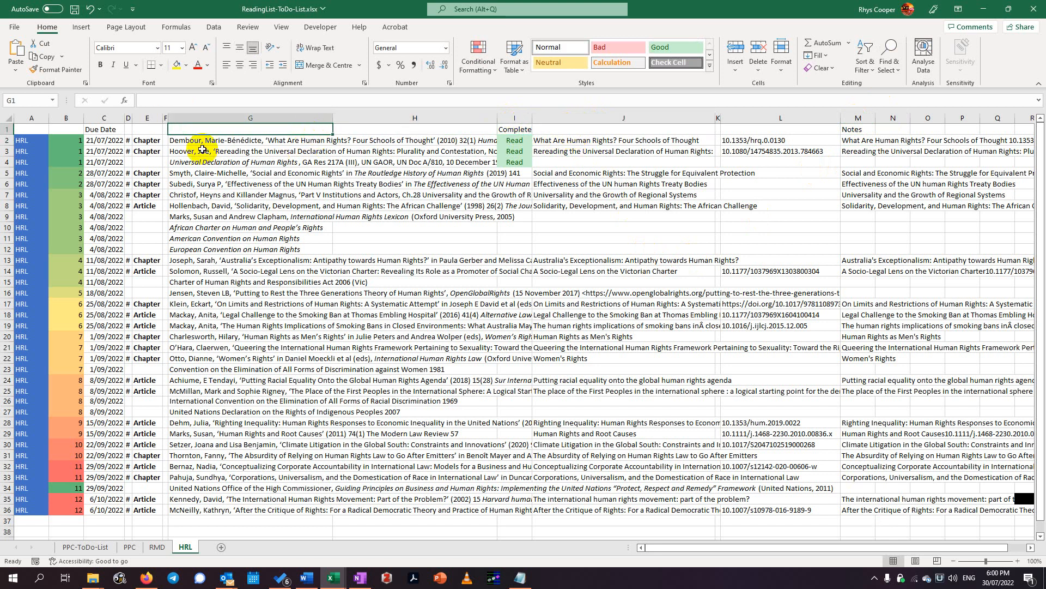
{"action": "left_click", "coordinate": [388, 133]}
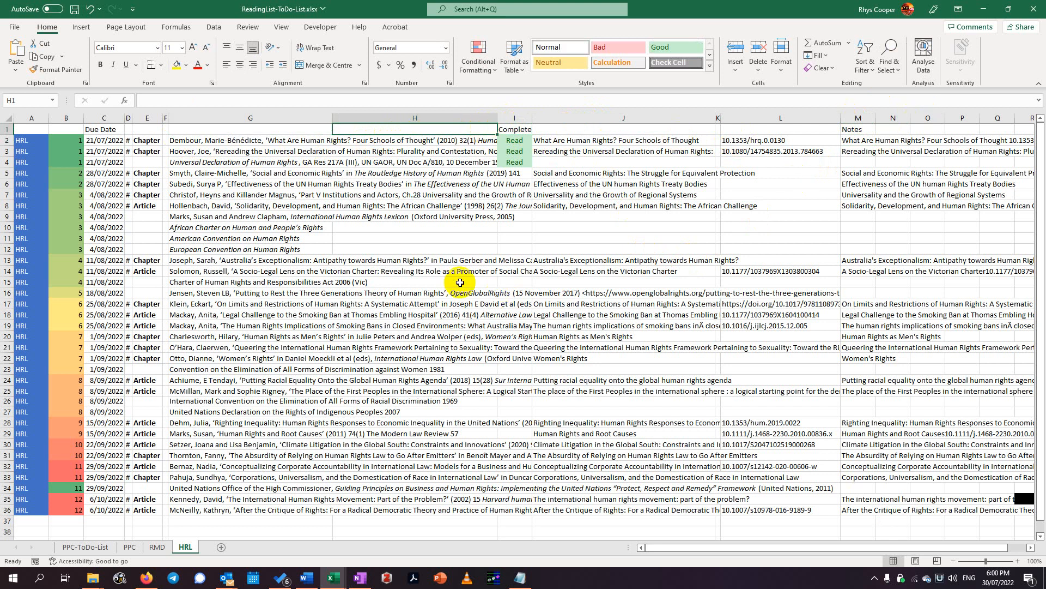
{"action": "left_click", "coordinate": [429, 142]}
{"action": "left_click", "coordinate": [435, 132]}
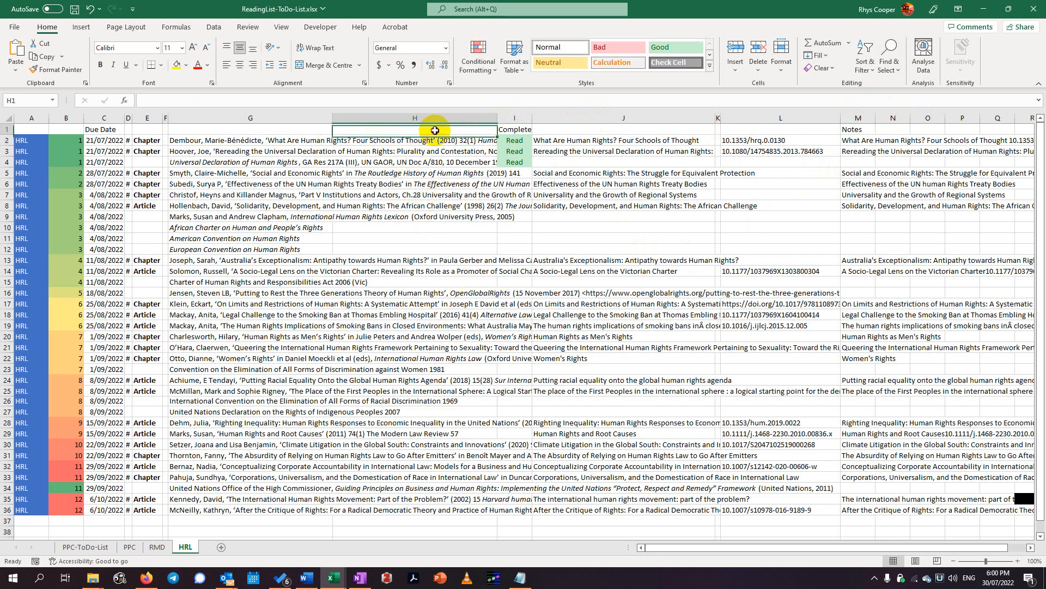
{"action": "type", "text": "Subject"}
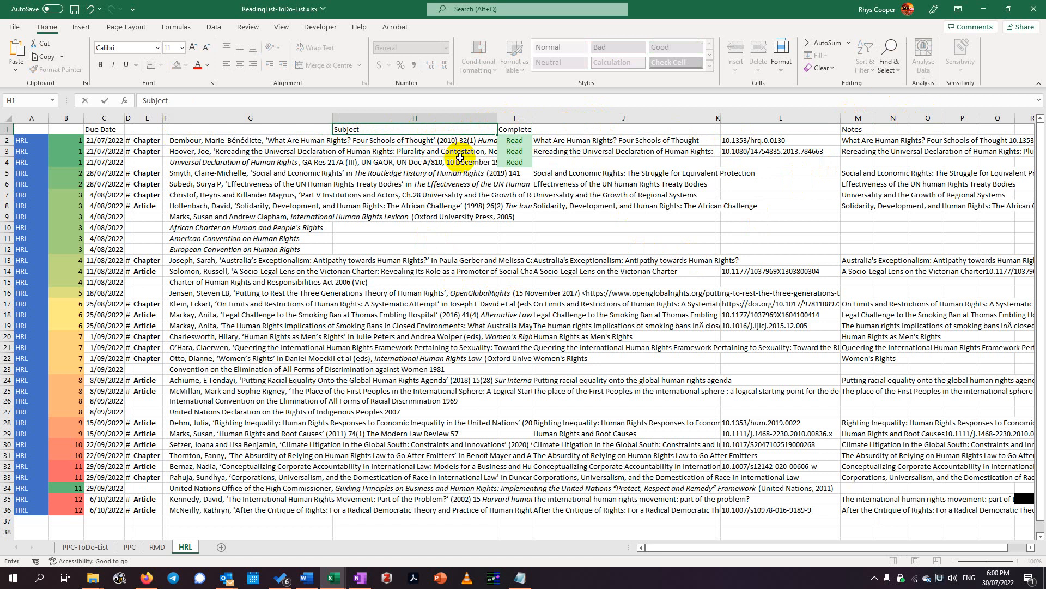
{"action": "key", "text": "Return"}
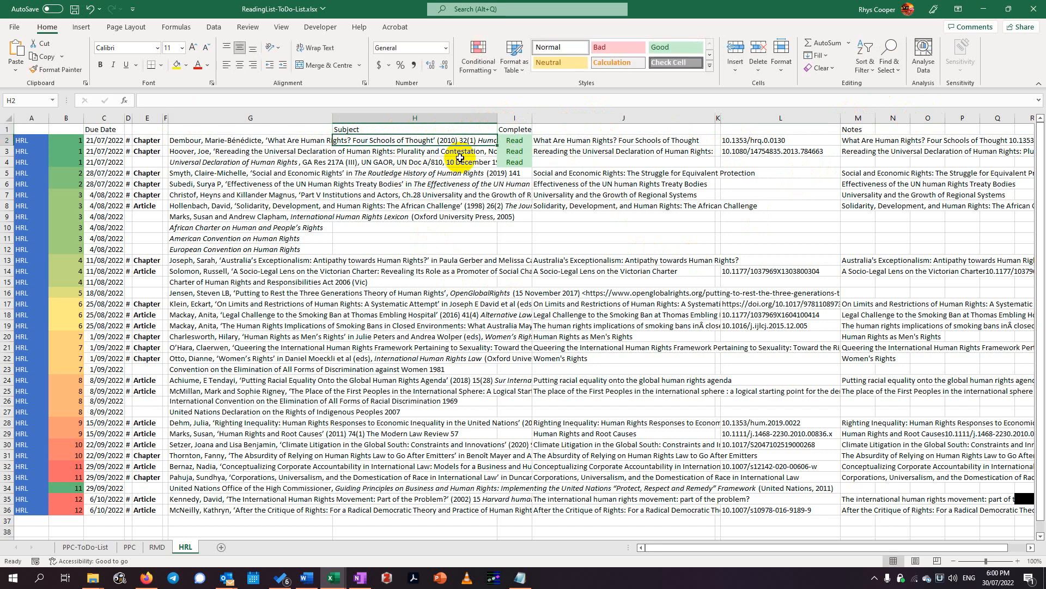
Build the Subject text in H2 with =CONCAT(D2:G2) and fill the formula down to H36
{"action": "type", "text": "=concat("}
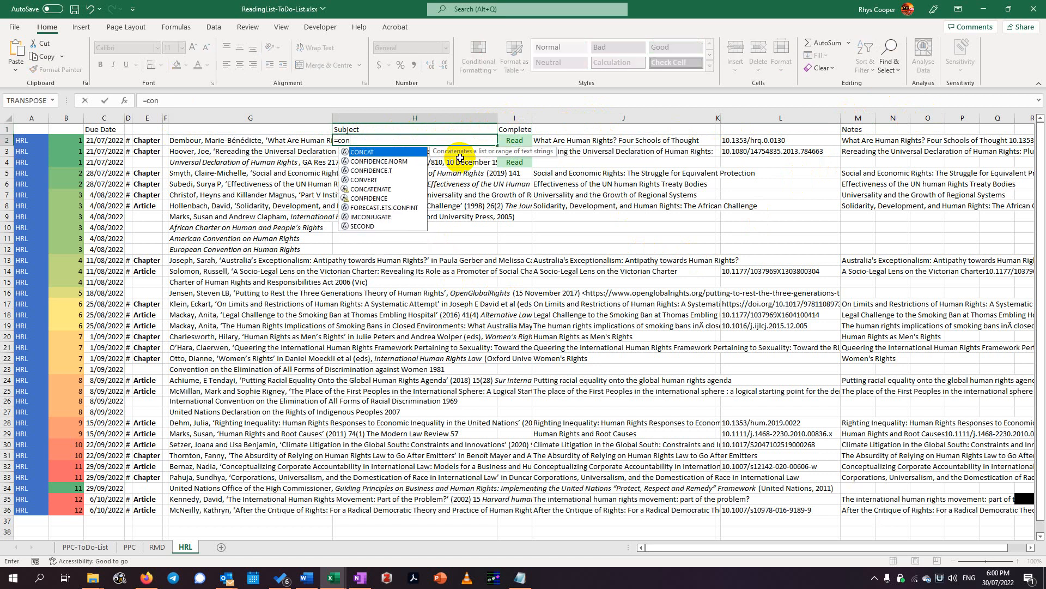
{"action": "key", "text": "Left"}
{"action": "key", "text": "Left"}
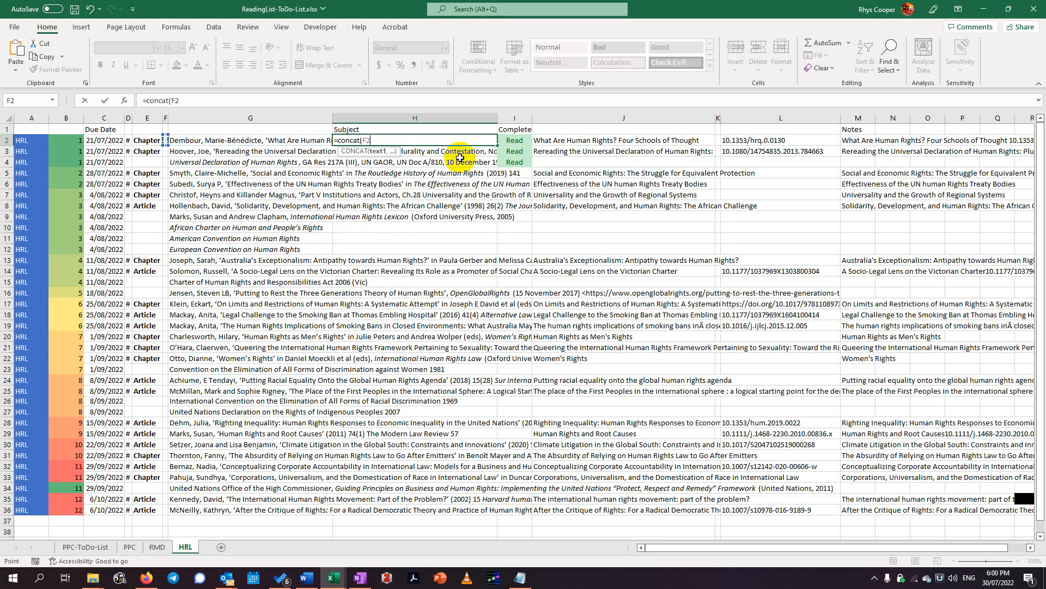
{"action": "key", "text": "shift+Right"}
{"action": "key", "text": "shift+Right"}
{"action": "key", "text": "shift+Right"}
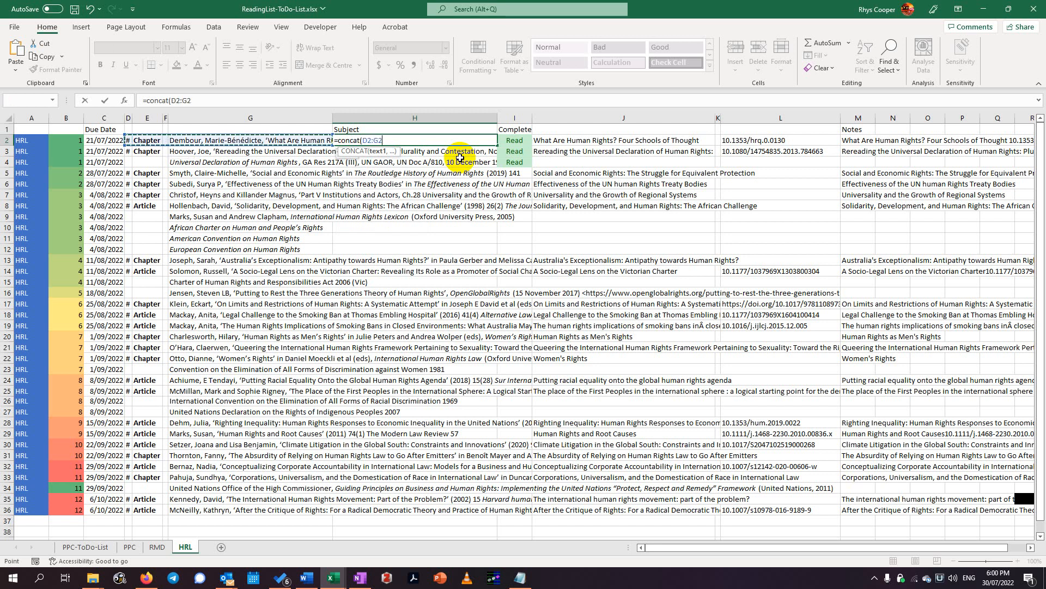
{"action": "key", "text": "Return"}
{"action": "left_click", "coordinate": [472, 140]}
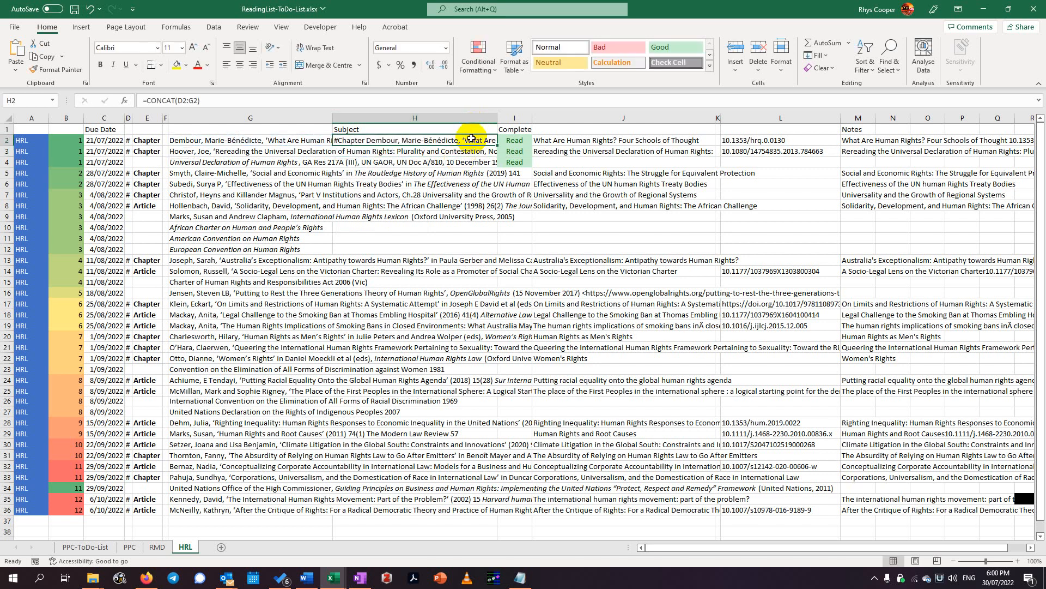
{"action": "left_click_drag", "start_coordinate": [497, 148], "coordinate": [497, 515]}
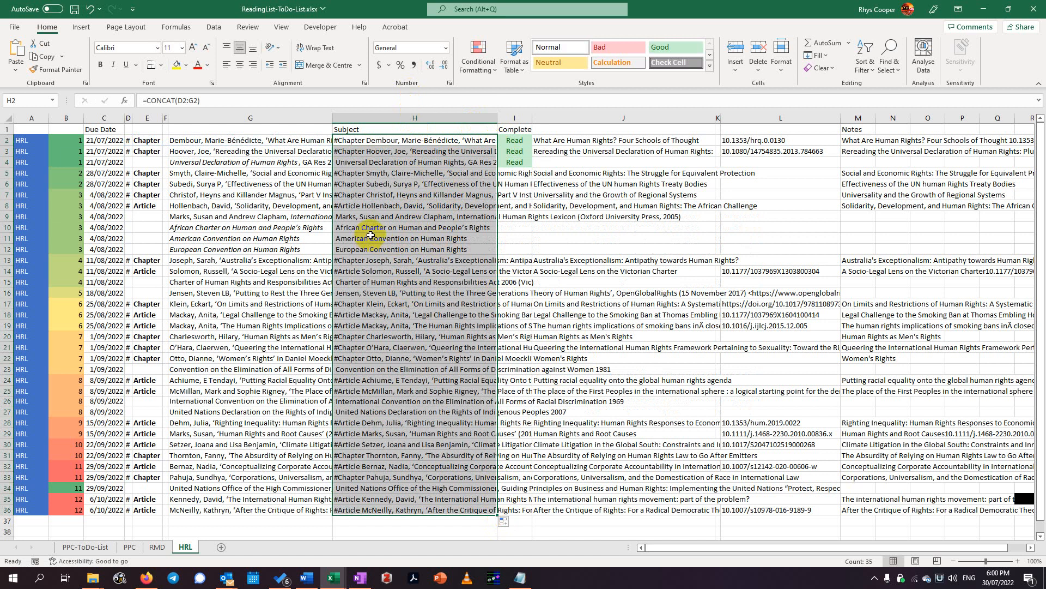
{"action": "left_click", "coordinate": [270, 216]}
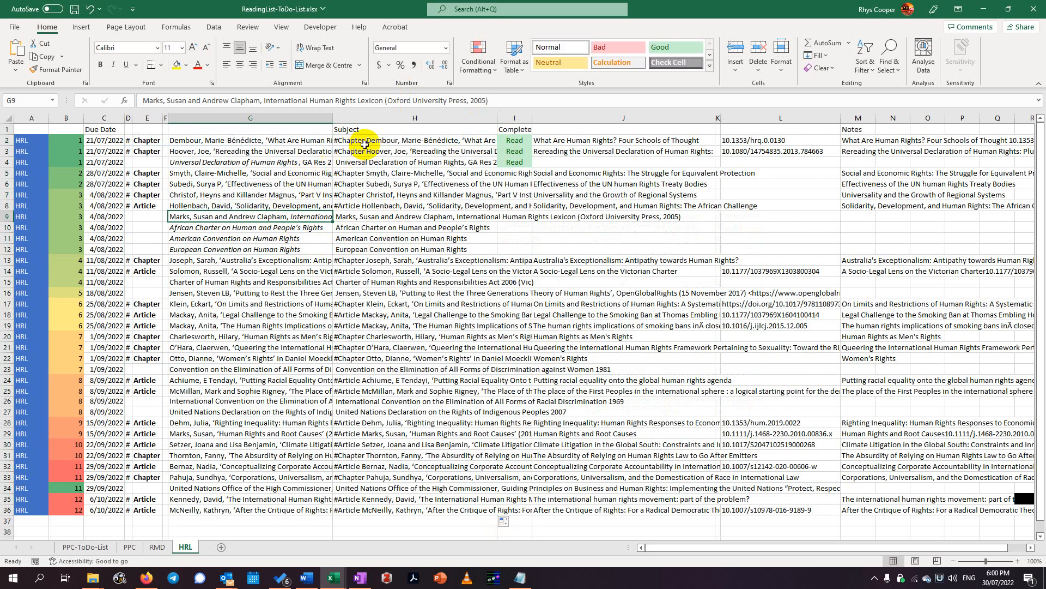
Insert a column before the # column and enter #Reading followed by a space in D2
{"action": "right_click", "coordinate": [128, 117]}
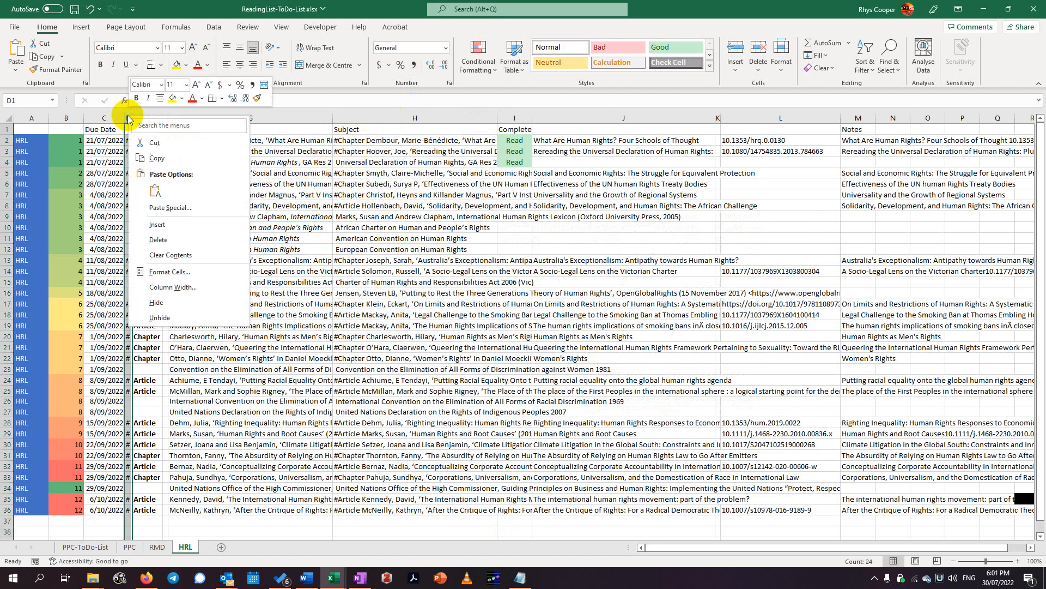
{"action": "left_click", "coordinate": [158, 225]}
{"action": "left_click", "coordinate": [150, 140]}
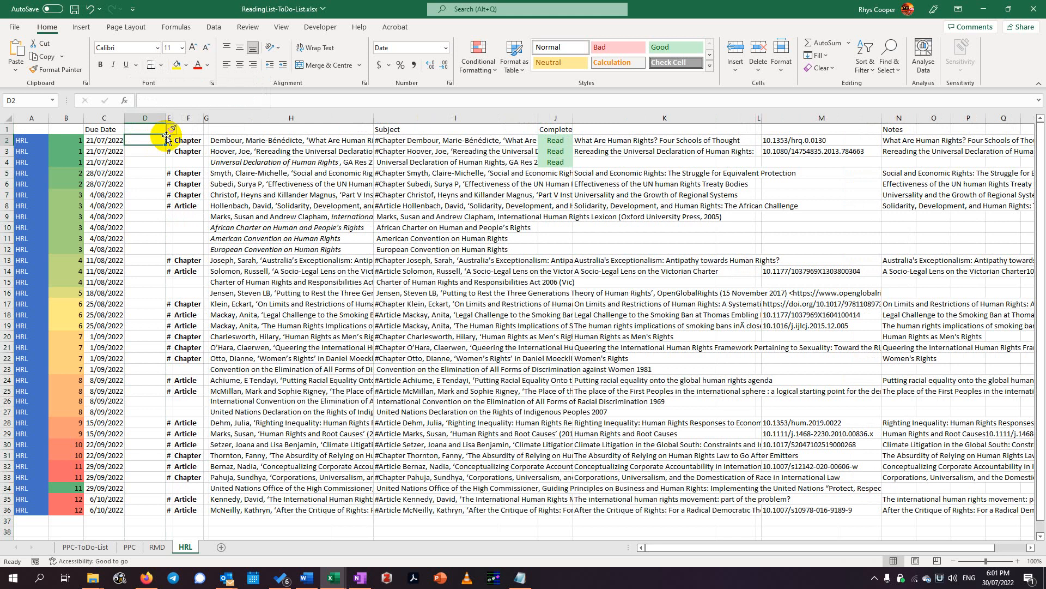
{"action": "type", "text": "#Reading"}
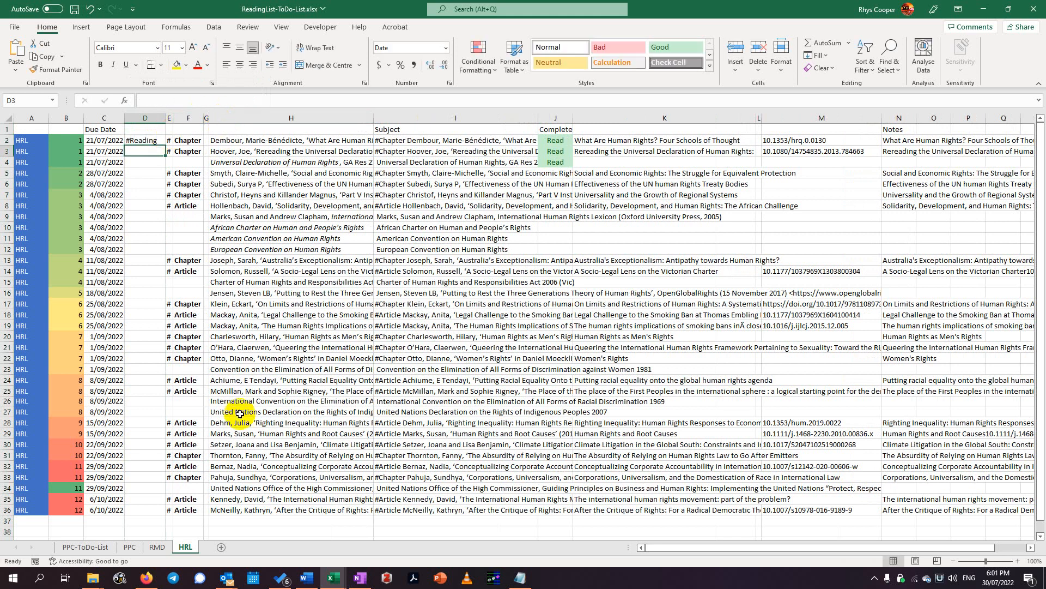
Check the task tags in the RMD reading list in Microsoft To Do, and fill #Reading down to D36 in the Excel sheet
{"action": "left_click", "coordinate": [281, 578]}
{"action": "left_click", "coordinate": [105, 361]}
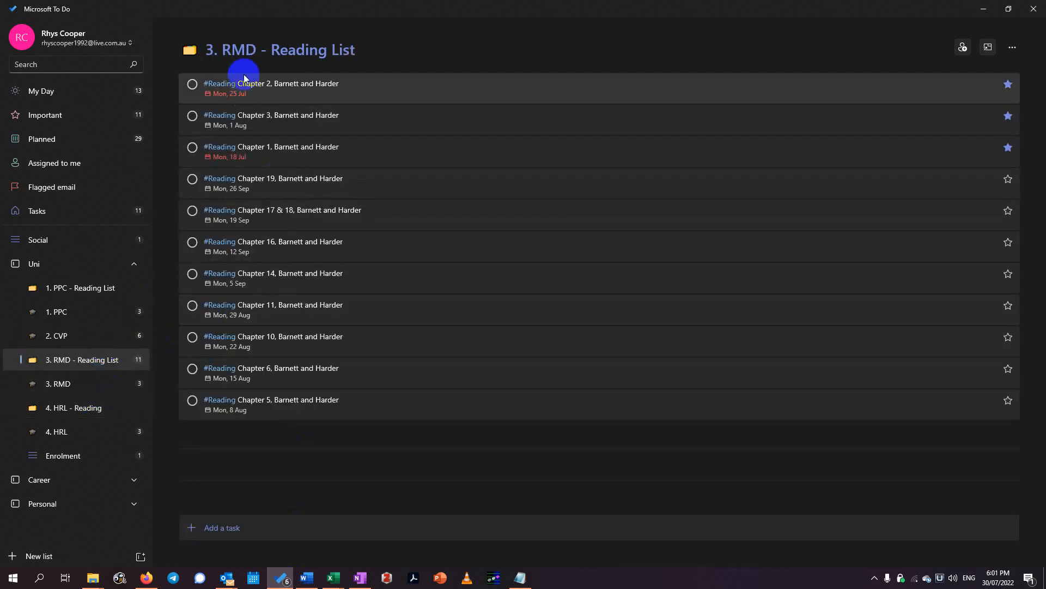
{"action": "left_click", "coordinate": [982, 10]}
{"action": "left_click", "coordinate": [160, 143]}
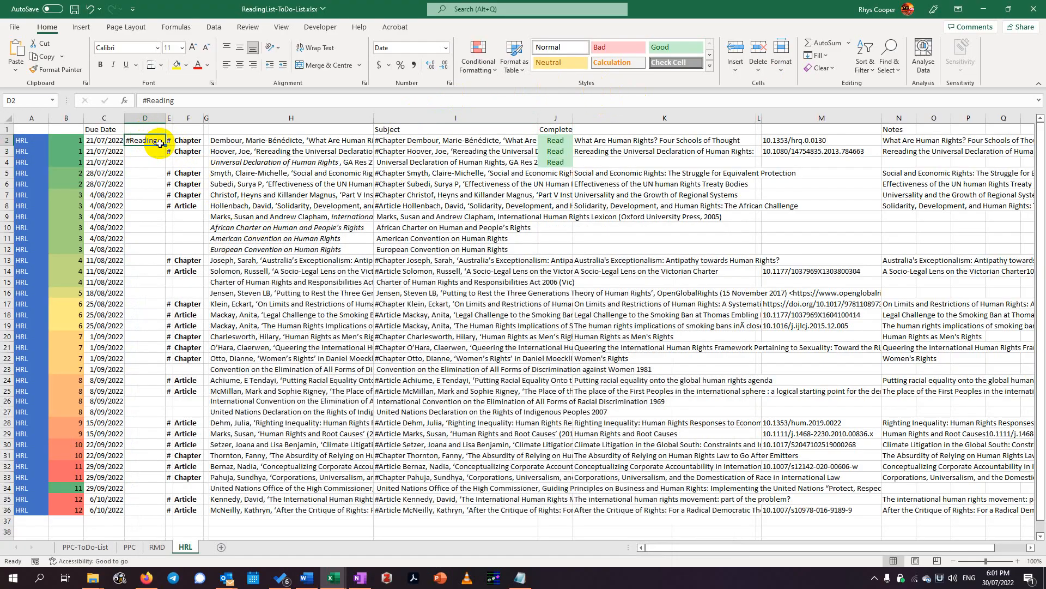
{"action": "left_click_drag", "start_coordinate": [165, 146], "coordinate": [157, 513]}
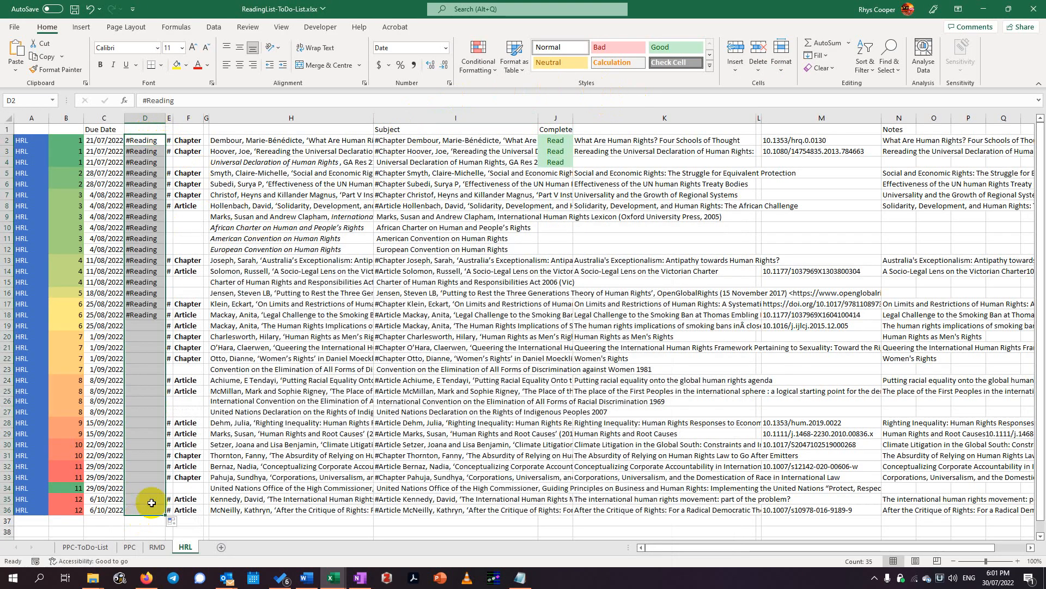
Extend the Subject formula in I2 to =CONCAT(D2:H2) and fill it down the column through row 36
{"action": "left_click", "coordinate": [426, 141]}
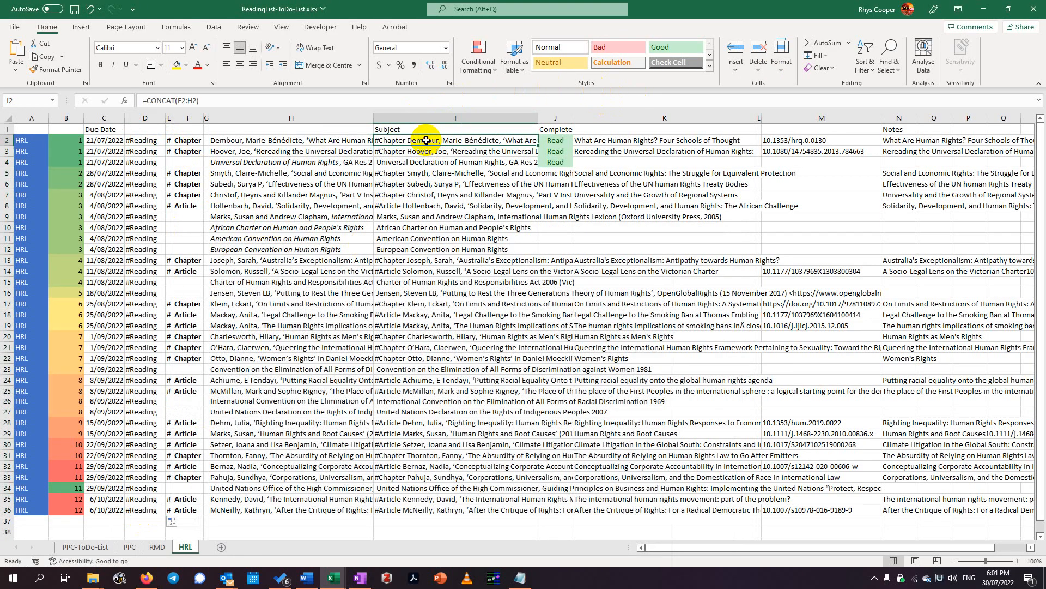
{"action": "left_click", "coordinate": [205, 100]}
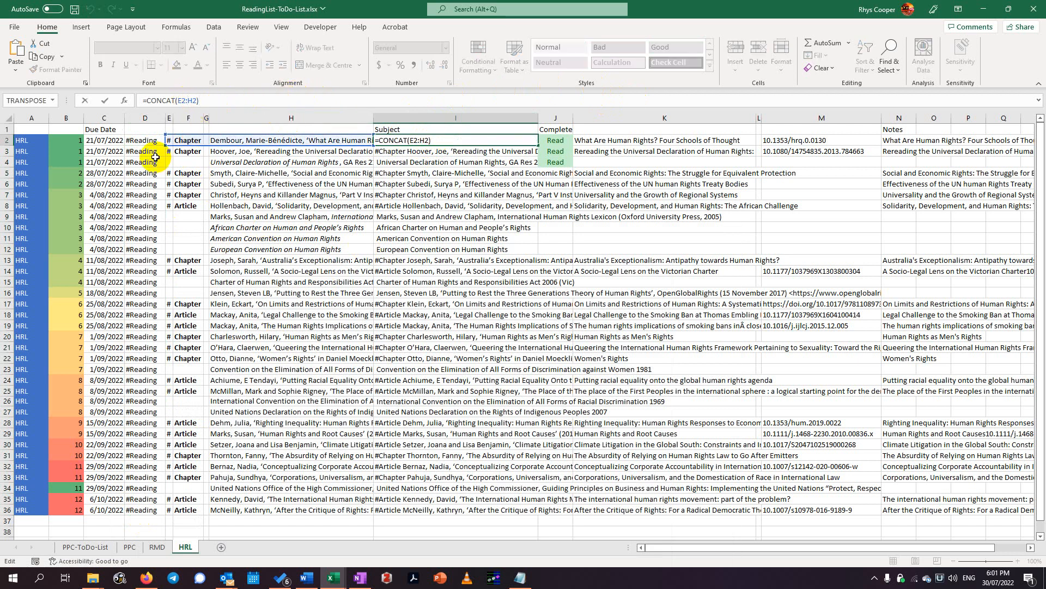
{"action": "left_click_drag", "start_coordinate": [145, 144], "coordinate": [143, 143]}
{"action": "key", "text": "Return"}
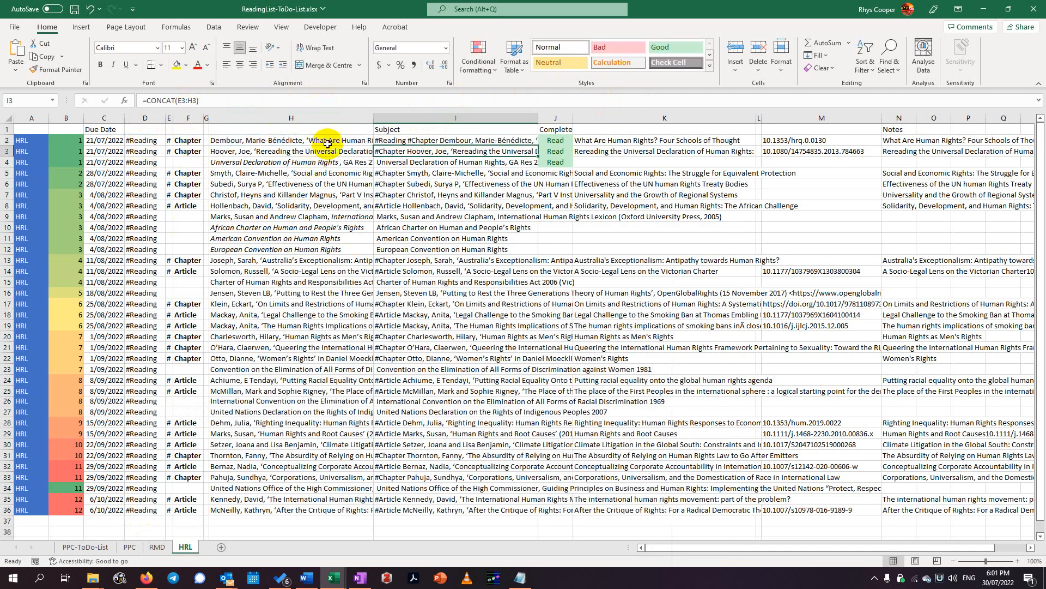
{"action": "key", "text": "Up"}
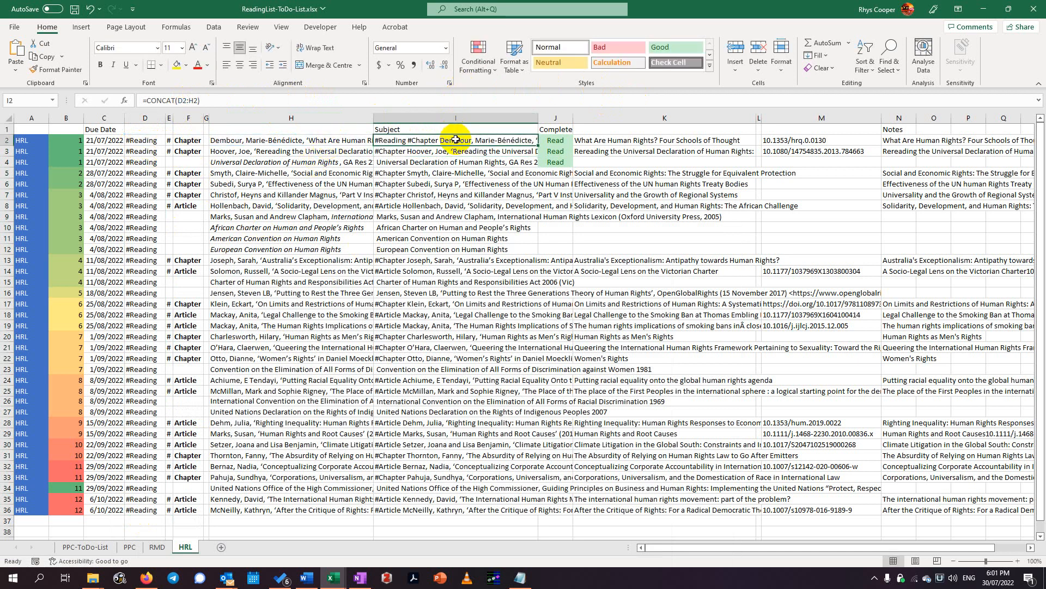
{"action": "double_click", "coordinate": [539, 146]}
{"action": "left_click", "coordinate": [408, 205]}
{"action": "left_click", "coordinate": [416, 162]}
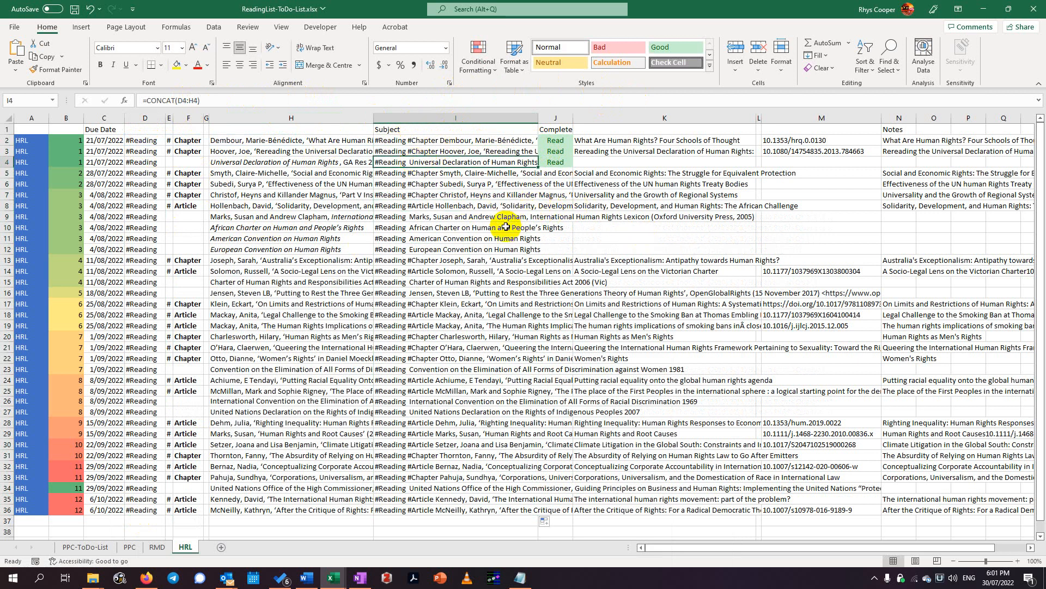
{"action": "left_click", "coordinate": [461, 357]}
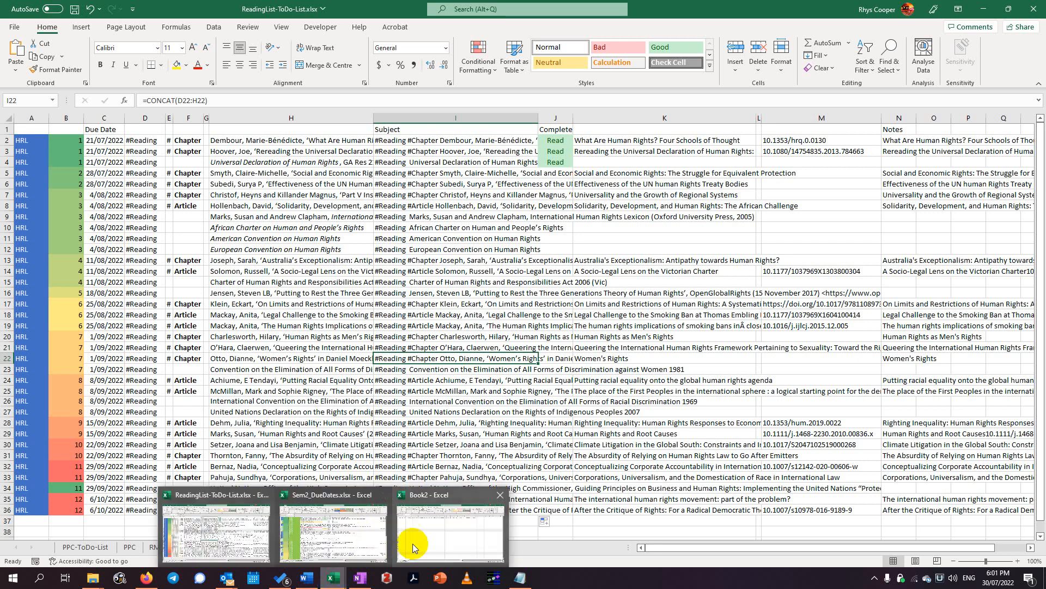
Look over the task field headers in the Book2 workbook, and open the 4. HRL task folder in Outlook
{"action": "left_click", "coordinate": [431, 529]}
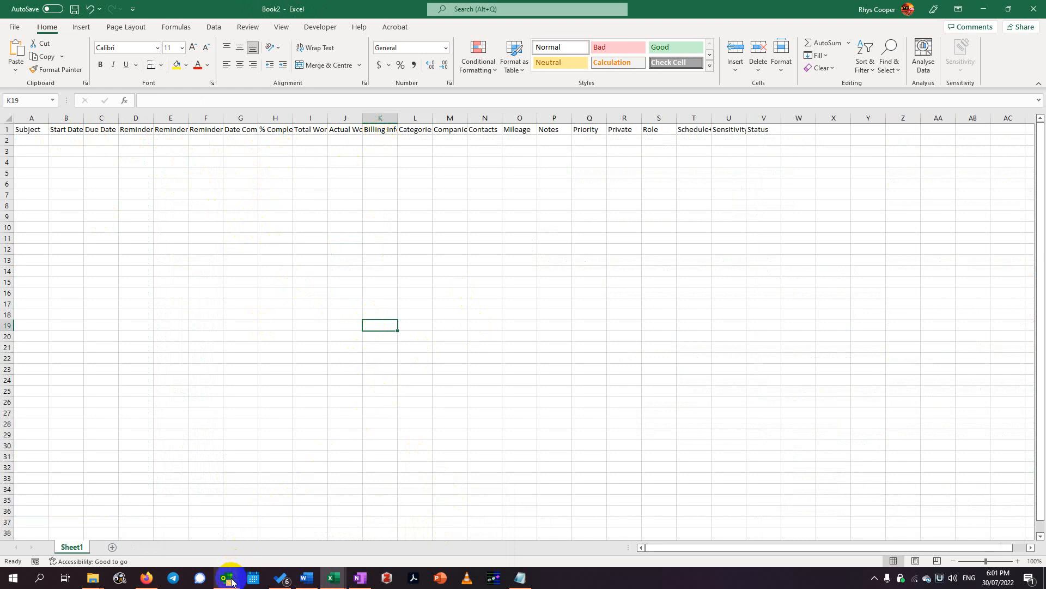
{"action": "left_click", "coordinate": [213, 522]}
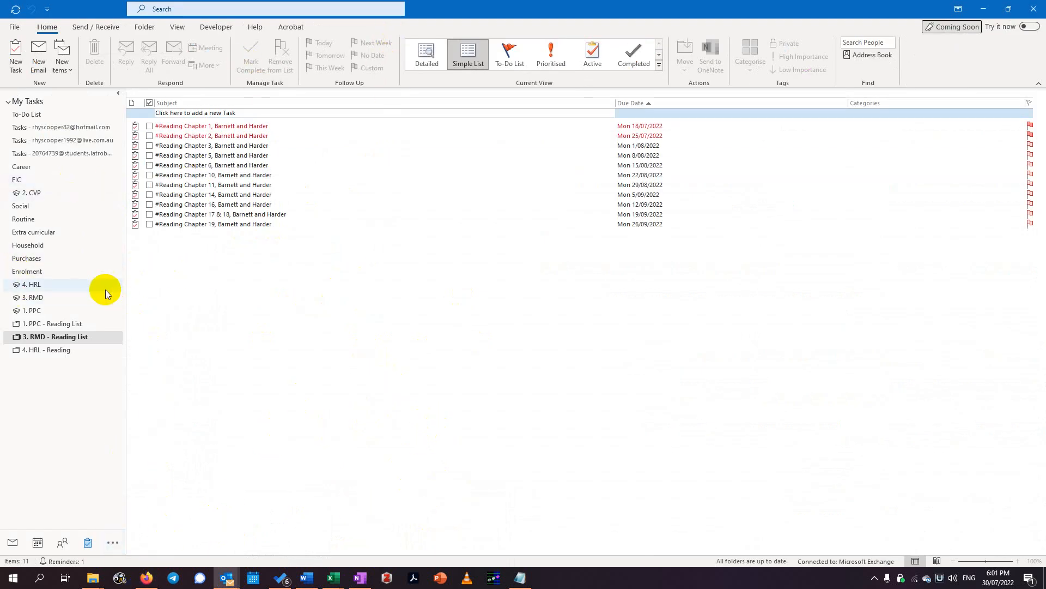
{"action": "left_click", "coordinate": [59, 284]}
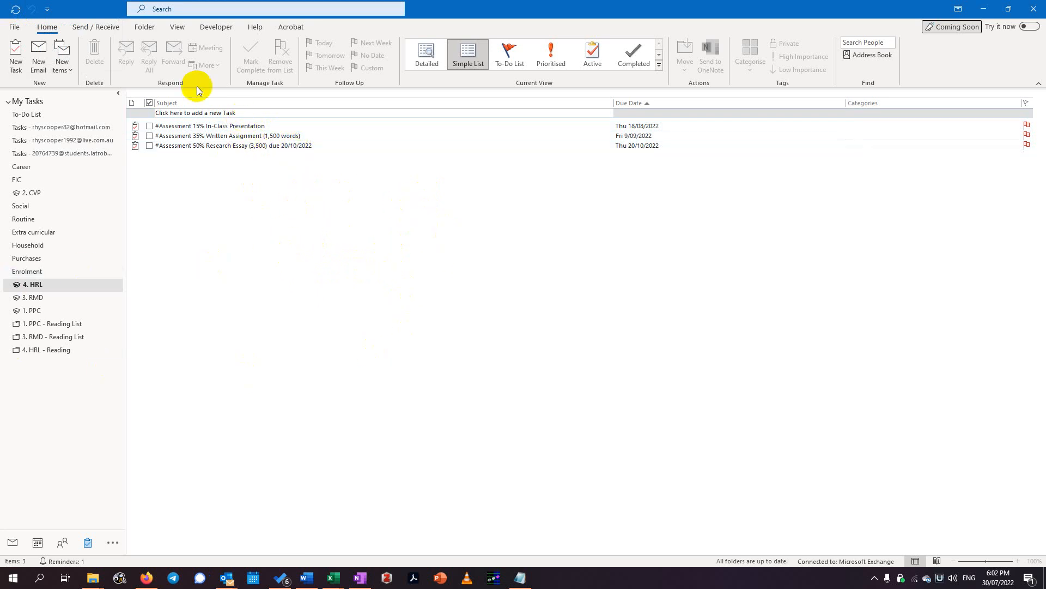
Set up an Outlook export to a Comma Separated Values file from the 4. HRL task folder
{"action": "left_click", "coordinate": [14, 28]}
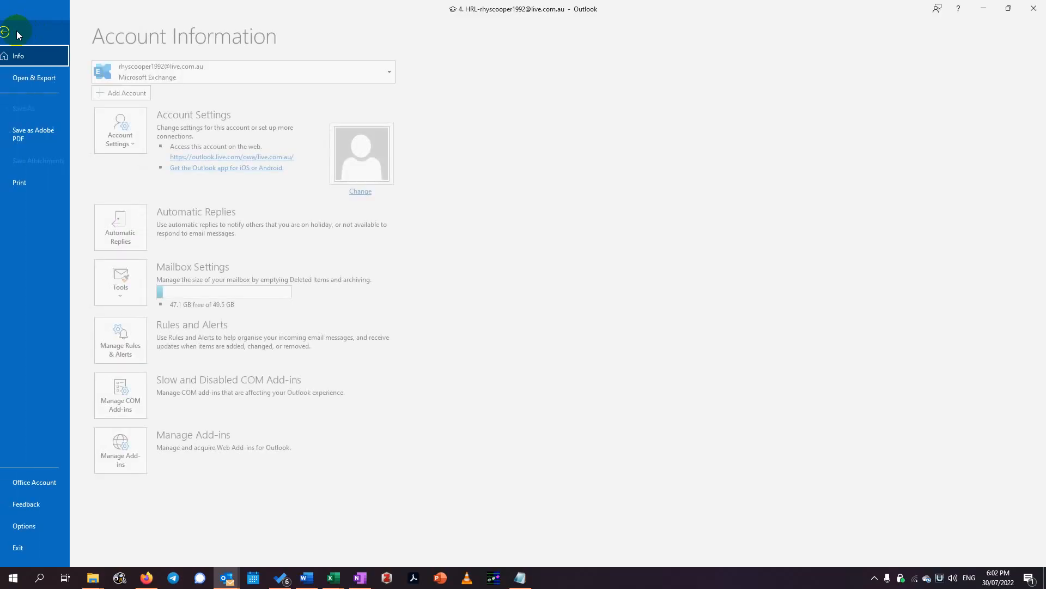
{"action": "left_click", "coordinate": [59, 79]}
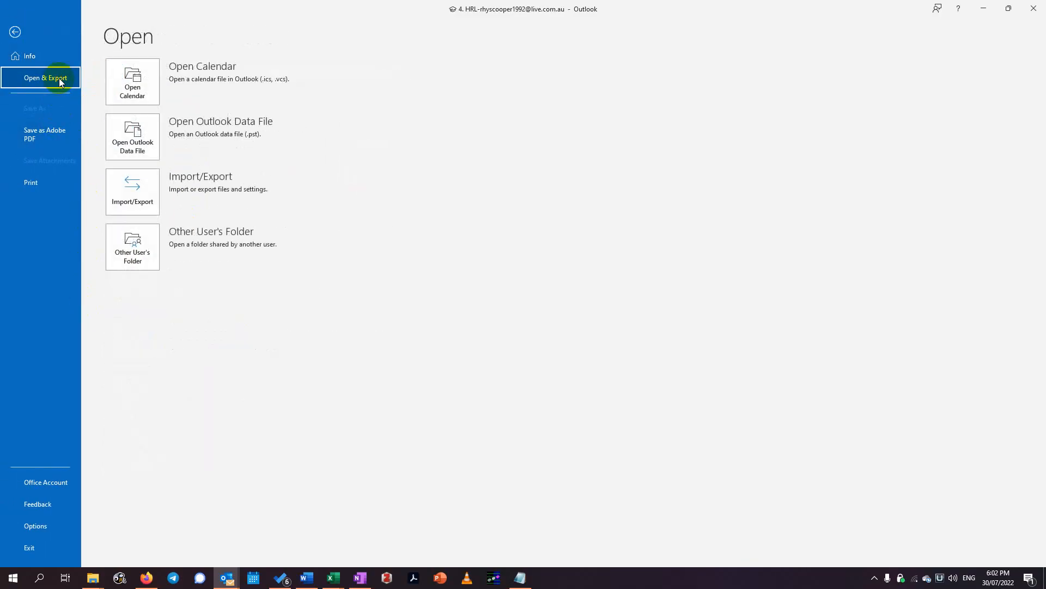
{"action": "left_click", "coordinate": [141, 192]}
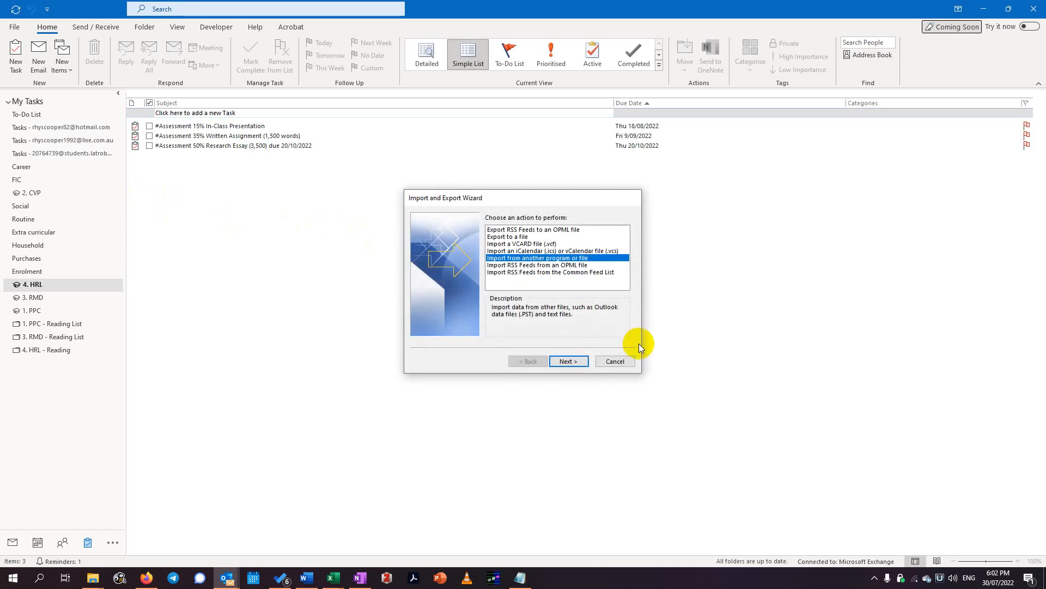
{"action": "left_click", "coordinate": [529, 238]}
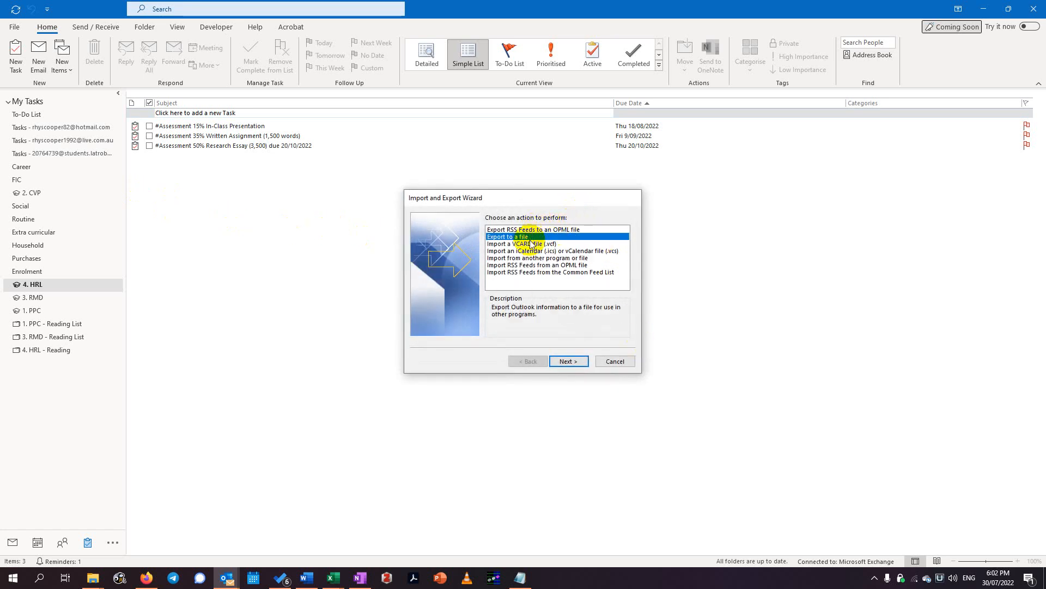
{"action": "left_click", "coordinate": [571, 360]}
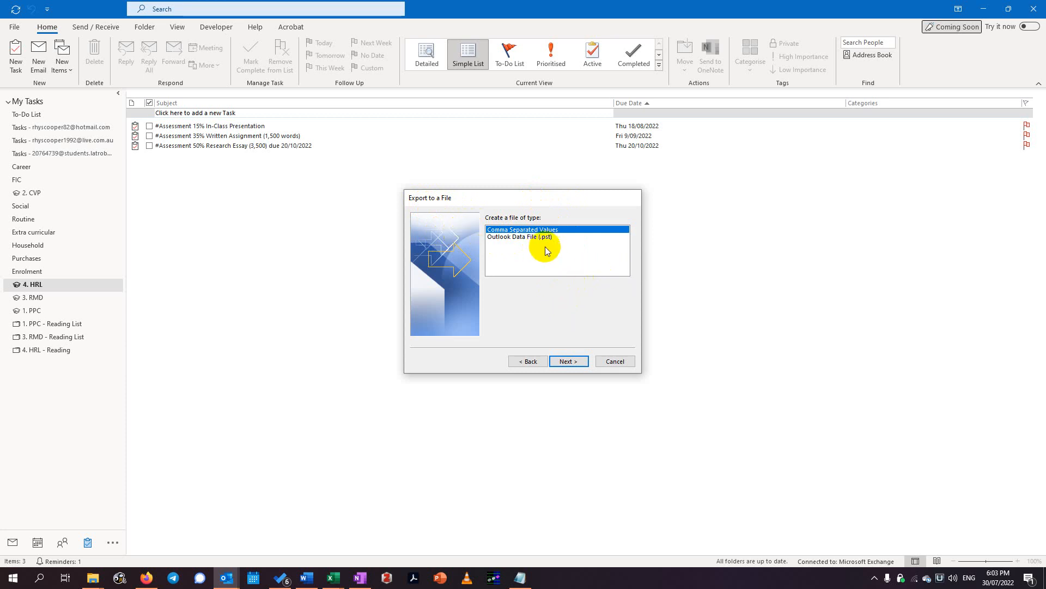
{"action": "left_click", "coordinate": [570, 362]}
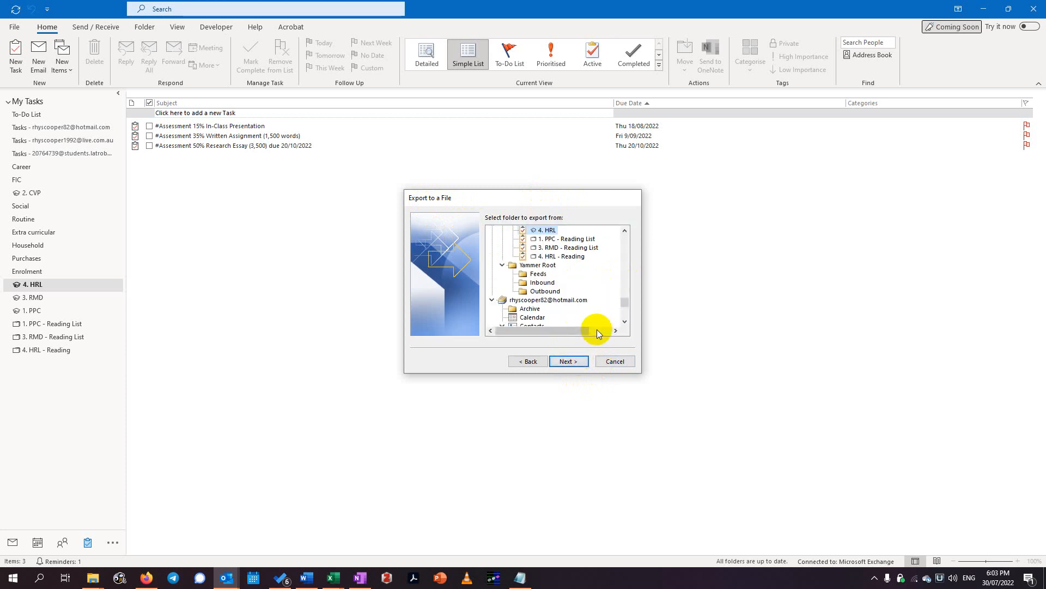
{"action": "scroll", "coordinate": [531, 279], "scroll_direction": "up", "scroll_amount": 1}
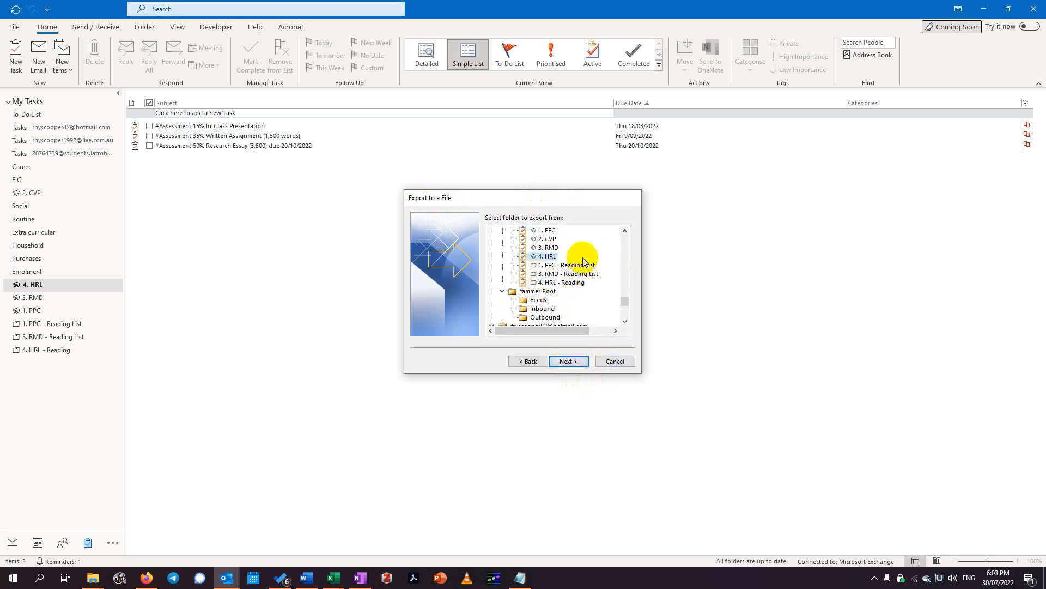
{"action": "left_click", "coordinate": [585, 365]}
Set the export destination to the 27. Human Rights Law folder, with a CSV name beginning HRL-ReadingList-Microsoft-ToDo
{"action": "left_click", "coordinate": [613, 227]}
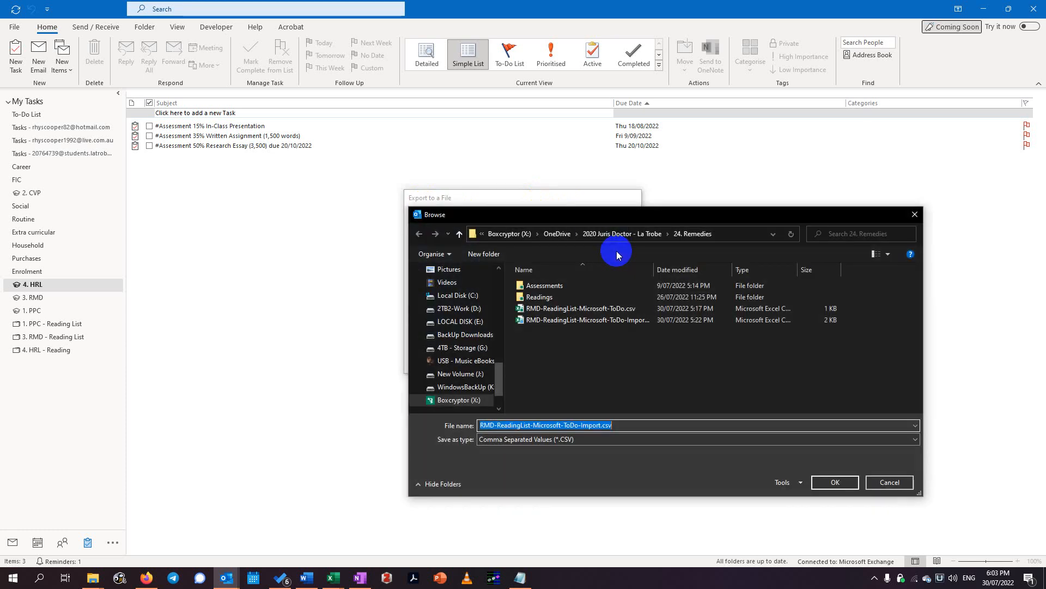
{"action": "left_click", "coordinate": [643, 233]}
{"action": "scroll", "coordinate": [625, 309], "scroll_direction": "down", "scroll_amount": 5}
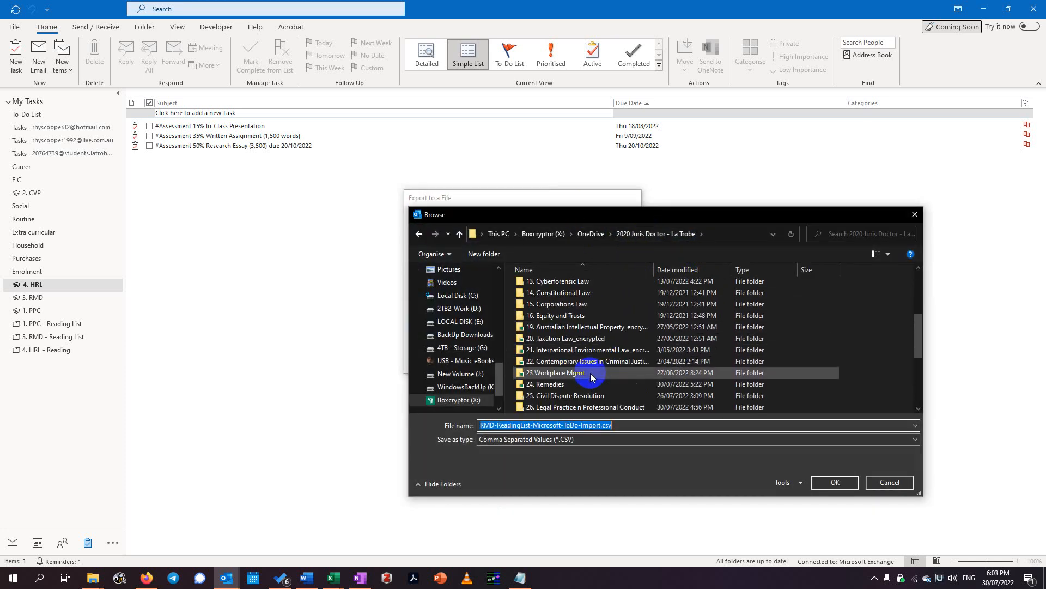
{"action": "double_click", "coordinate": [578, 350]}
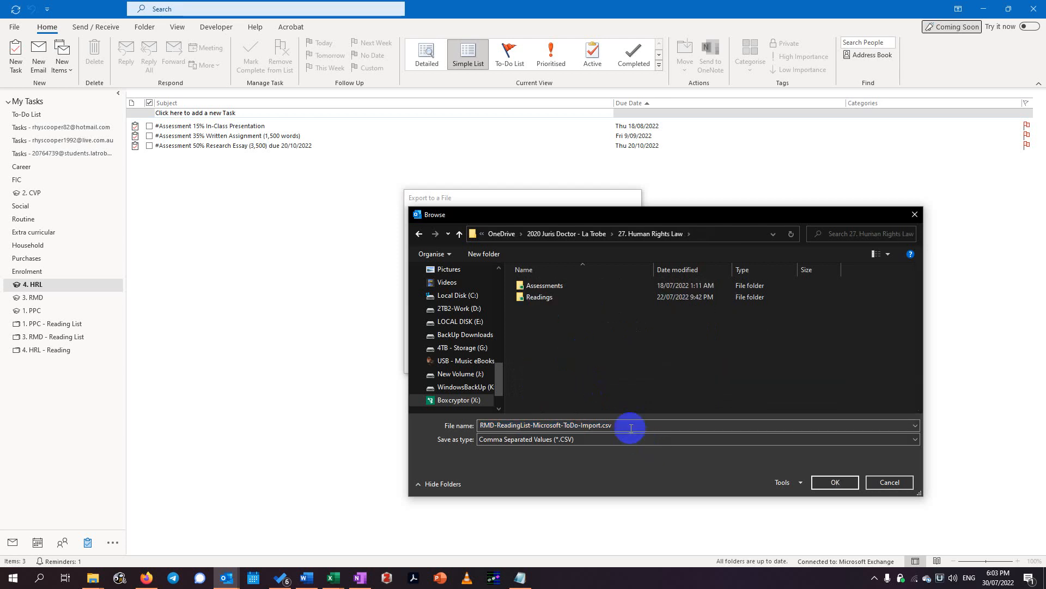
{"action": "double_click", "coordinate": [601, 424]}
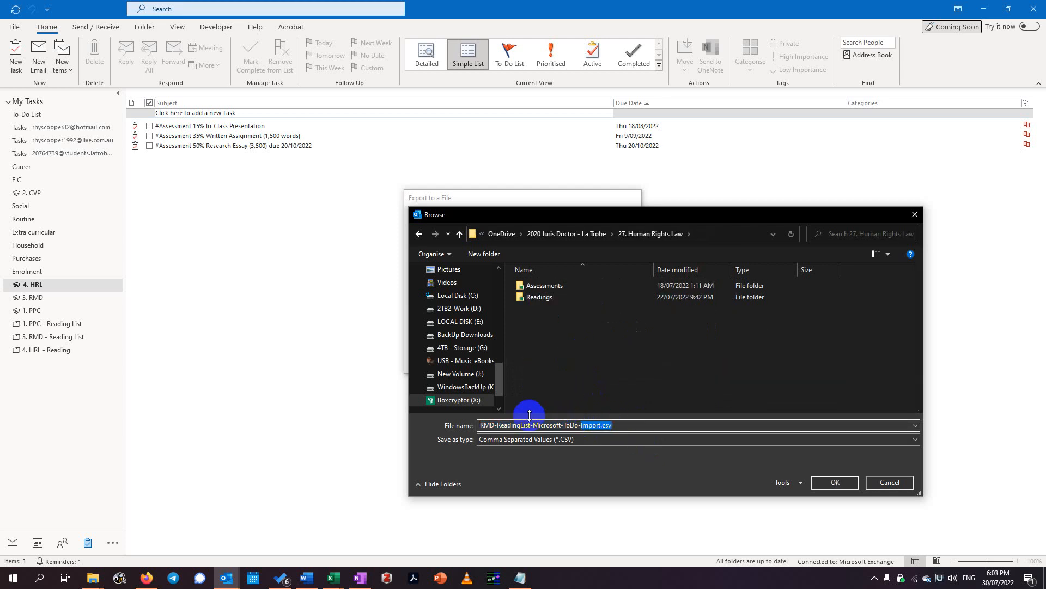
{"action": "left_click", "coordinate": [495, 425]}
{"action": "type", "text": "HRL"}
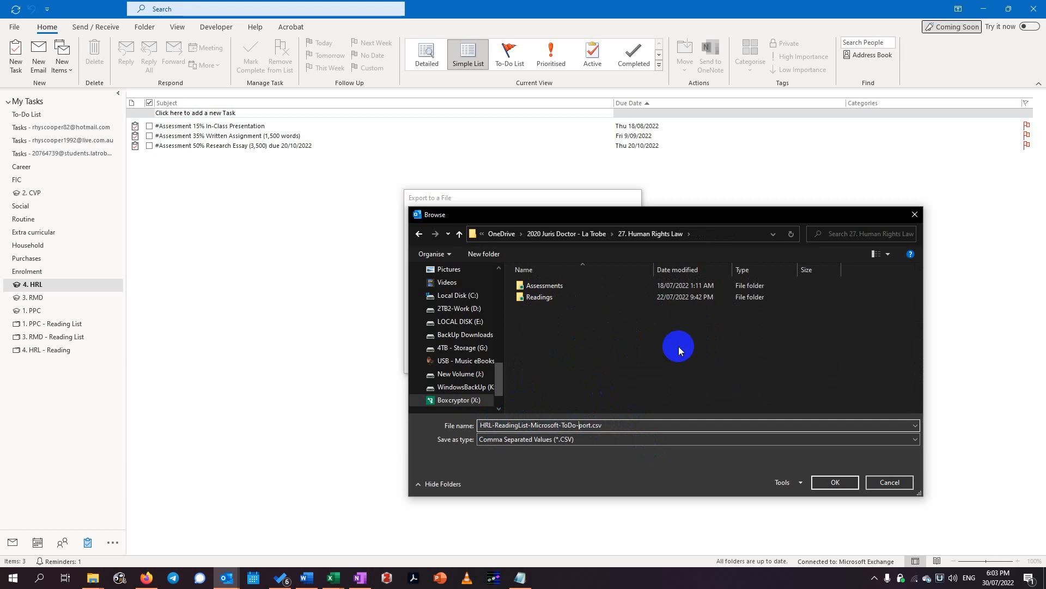
{"action": "key", "text": "Return"}
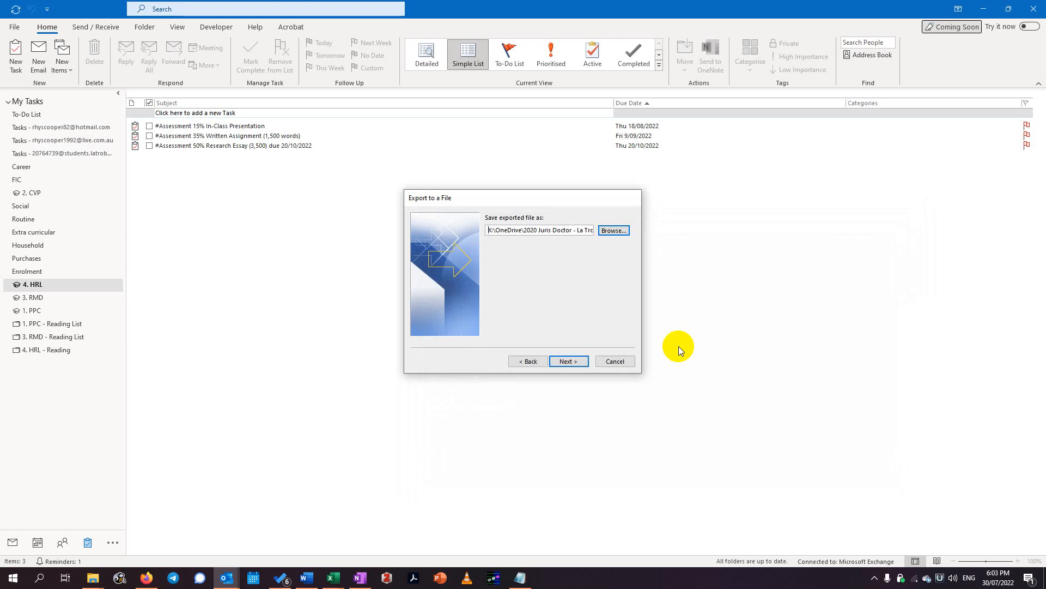
Run the task export with the date range from 1/6/2022 to 1/10/2022
{"action": "left_click", "coordinate": [569, 362]}
{"action": "left_click", "coordinate": [567, 363]}
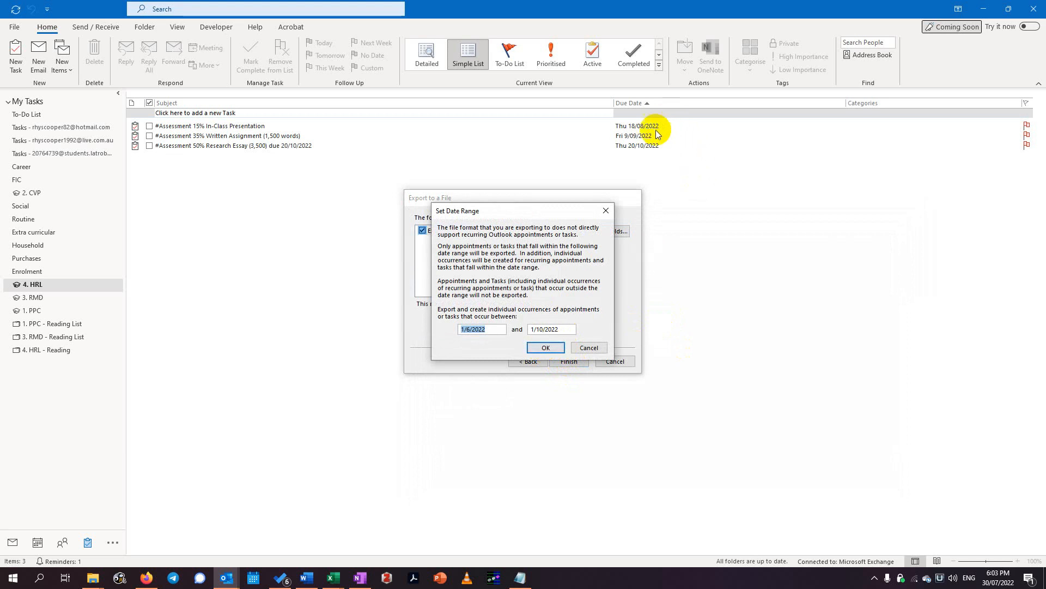
{"action": "left_click", "coordinate": [533, 329]}
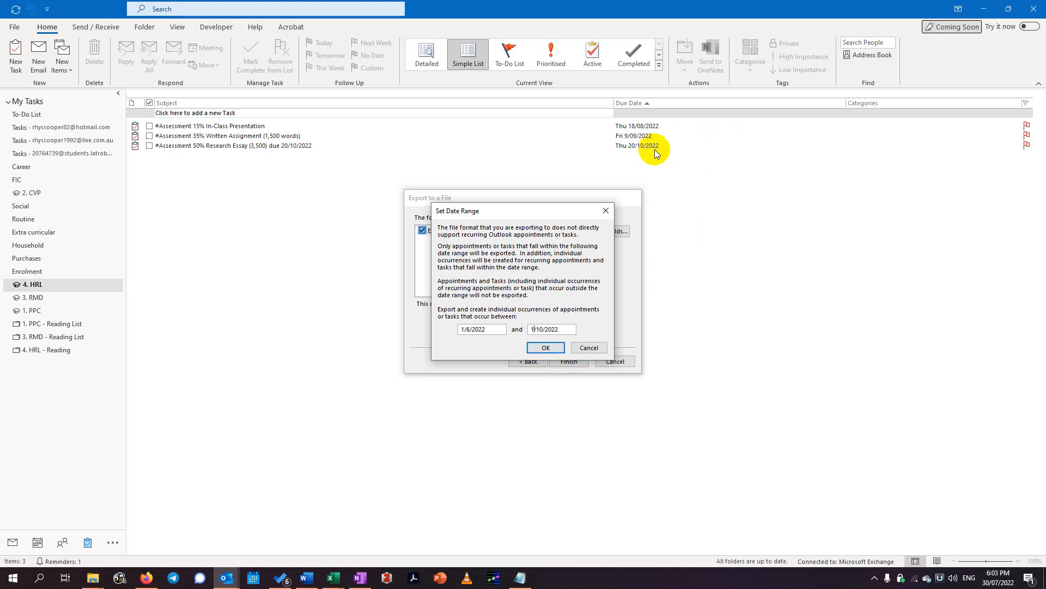
{"action": "left_click", "coordinate": [545, 348]}
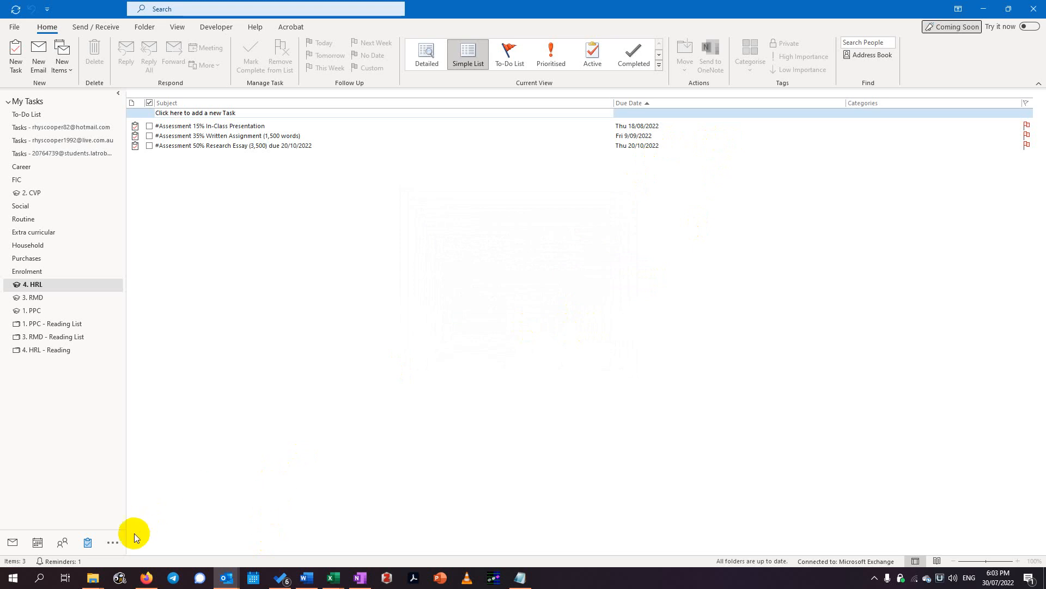
Open the exported HRL-ReadingList-Microsoft-ToDo-Export.csv from the 27. Human Rights Law folder in Excel
{"action": "mouse_move", "coordinate": [93, 578]}
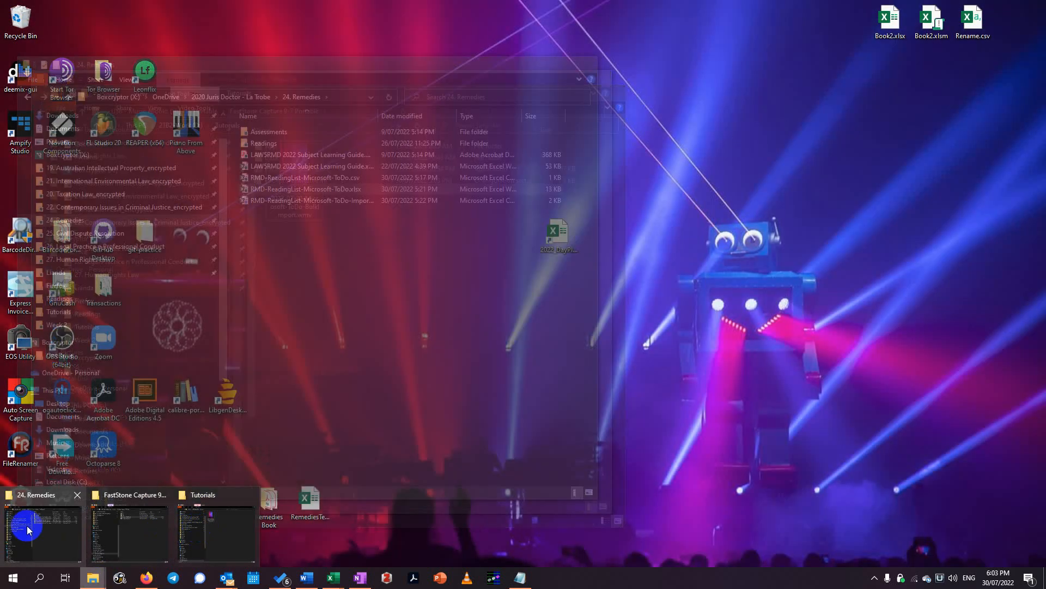
{"action": "left_click", "coordinate": [191, 527]}
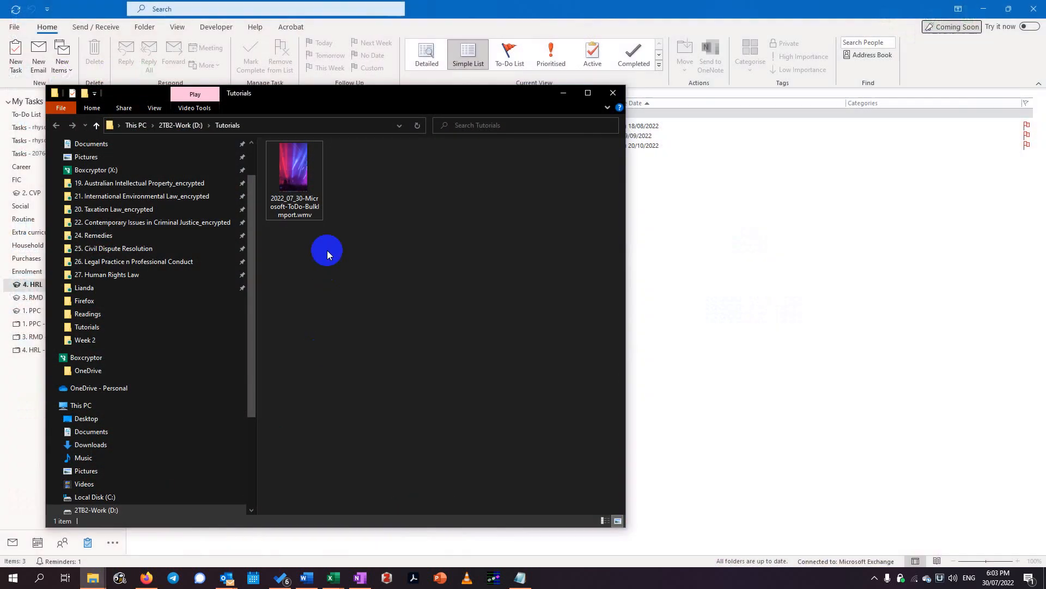
{"action": "left_click", "coordinate": [144, 276]}
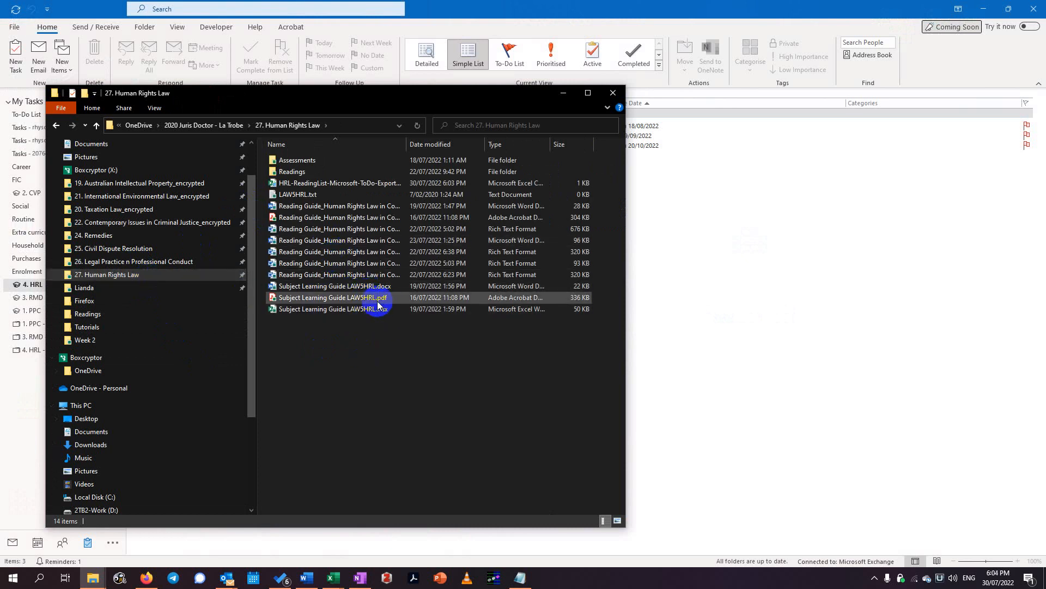
{"action": "double_click", "coordinate": [384, 182]}
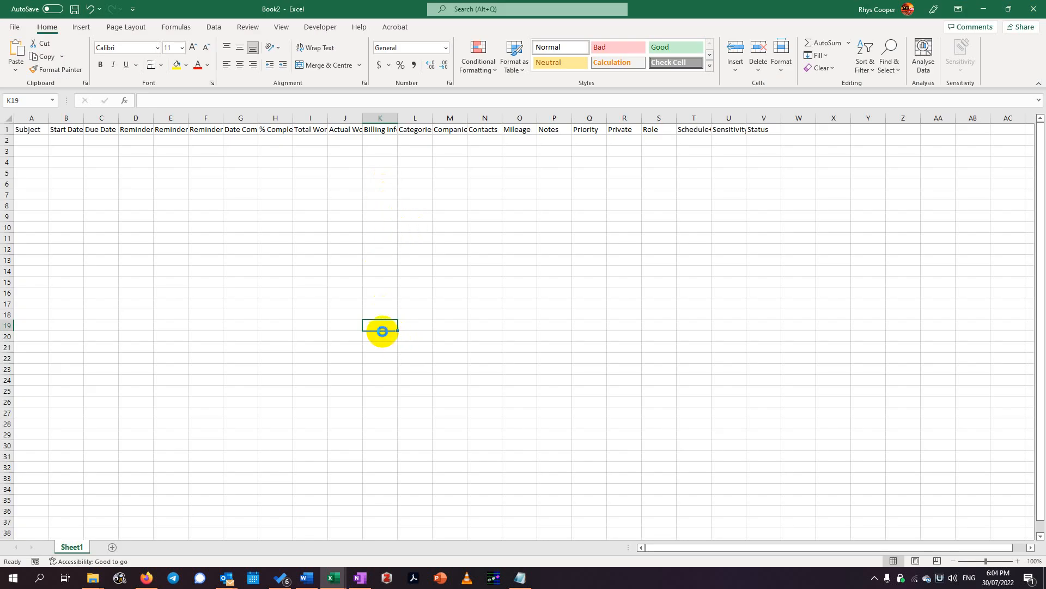
Autofit the Subject and Due Date columns of the exported CSV and check the two assessment rows
{"action": "left_click", "coordinate": [37, 162]}
{"action": "left_click", "coordinate": [38, 129]}
{"action": "left_click", "coordinate": [41, 141]}
{"action": "left_click", "coordinate": [196, 238]}
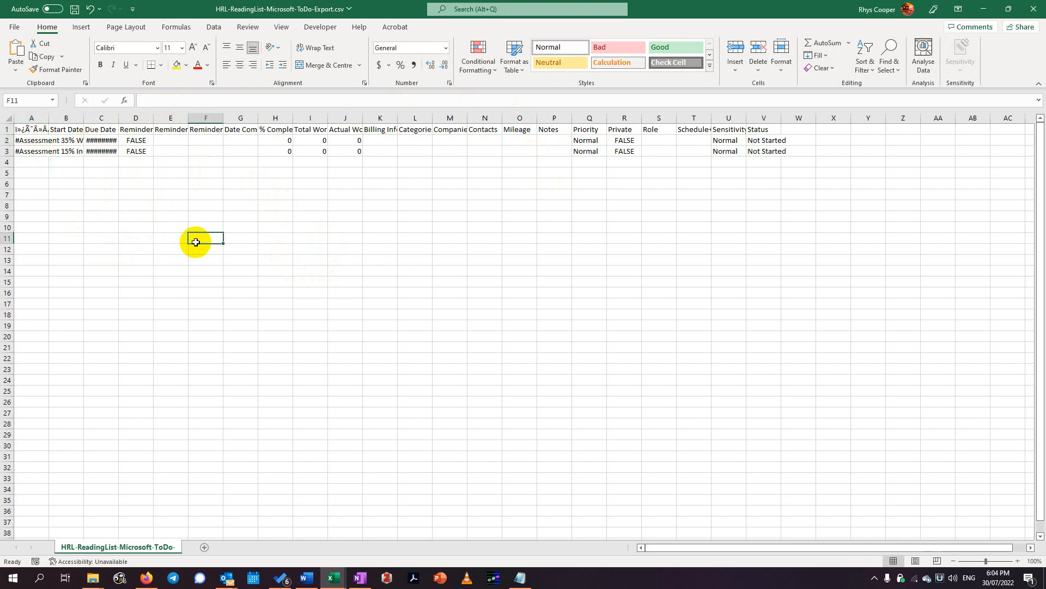
{"action": "left_click", "coordinate": [44, 118]}
{"action": "double_click", "coordinate": [48, 118]}
{"action": "left_click", "coordinate": [241, 243]}
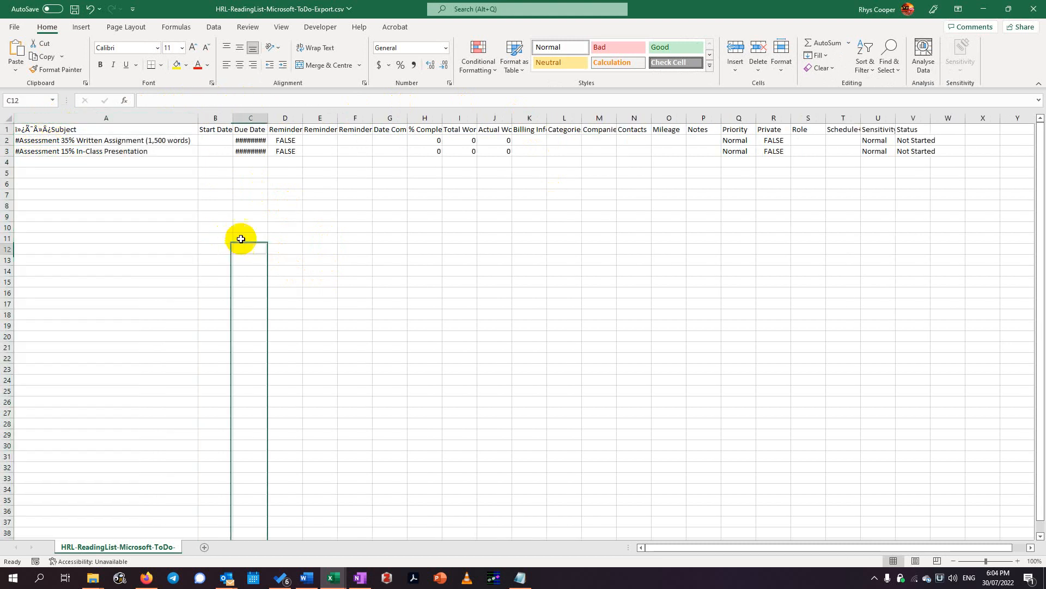
{"action": "double_click", "coordinate": [268, 117]}
{"action": "left_click_drag", "start_coordinate": [262, 141], "coordinate": [266, 153]}
{"action": "left_click", "coordinate": [269, 164]}
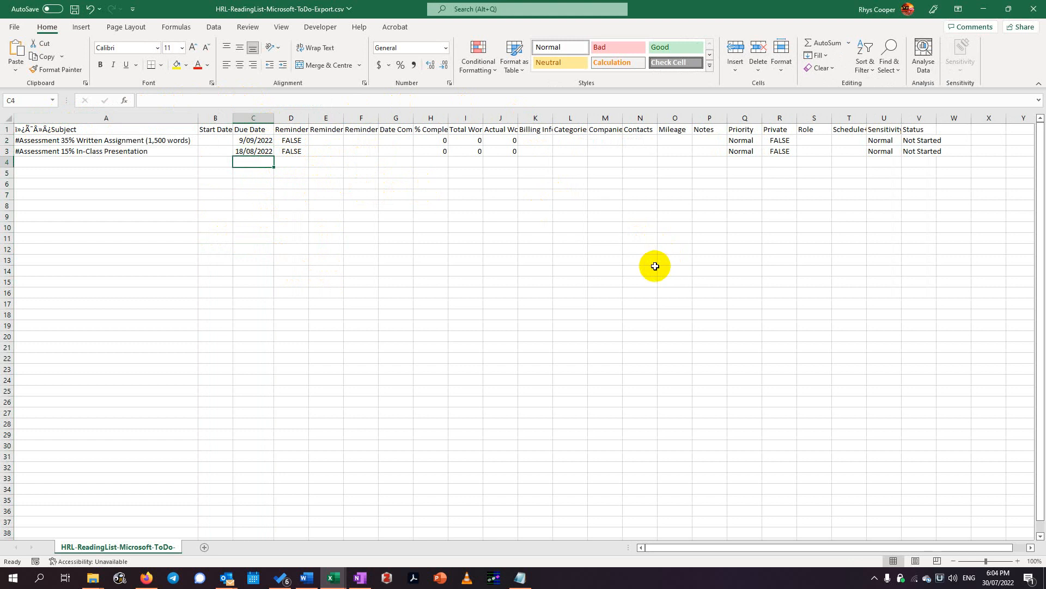
Widen the Reminder On/Off and Reminder Date columns to show their full headers
{"action": "left_click", "coordinate": [846, 142]}
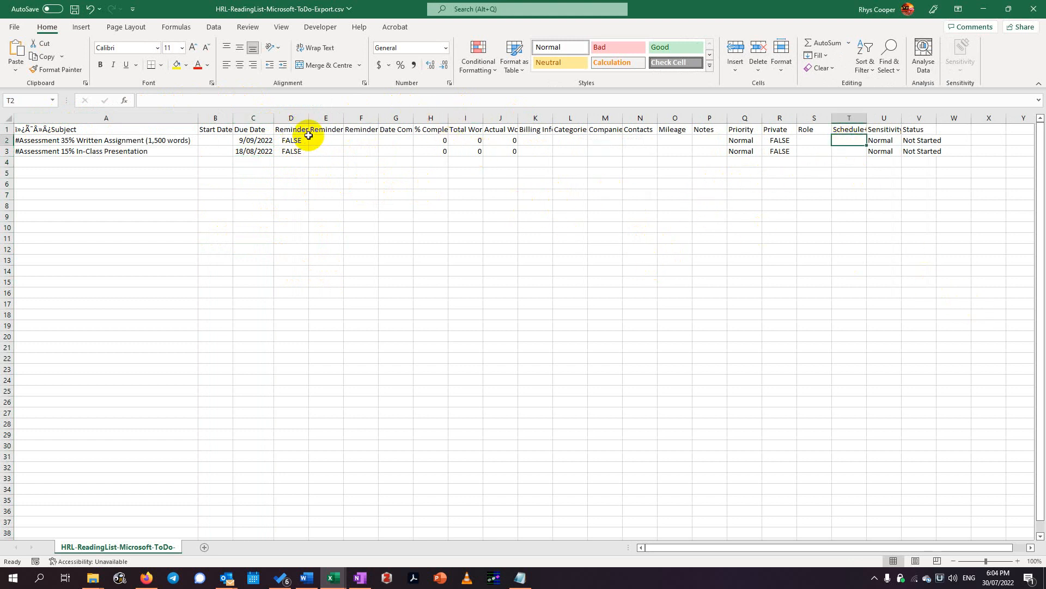
{"action": "left_click", "coordinate": [312, 118]}
{"action": "double_click", "coordinate": [309, 118]}
{"action": "left_click", "coordinate": [309, 143]}
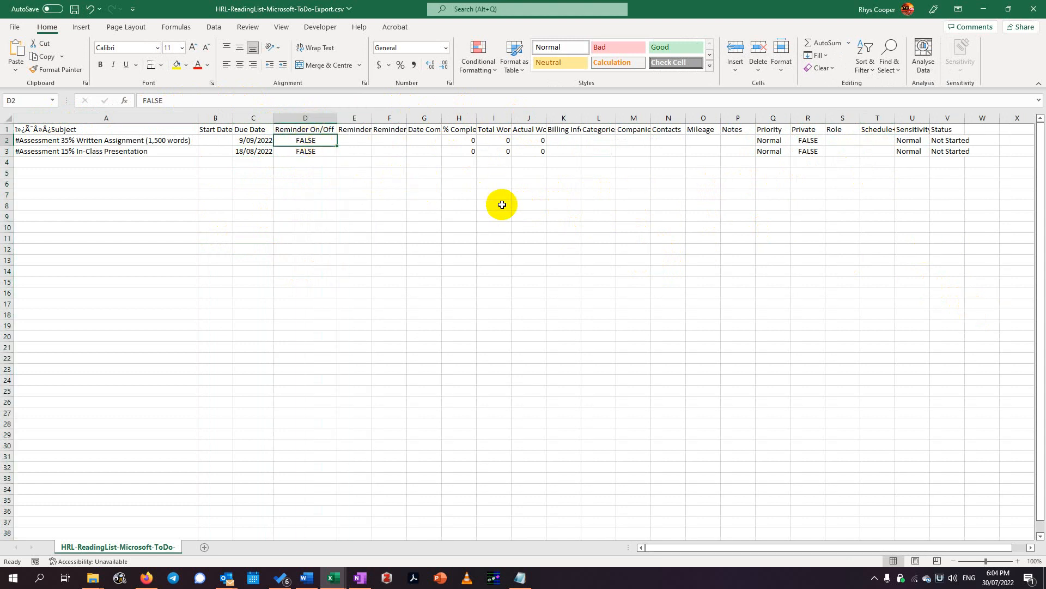
{"action": "left_click_drag", "start_coordinate": [372, 118], "coordinate": [394, 120]}
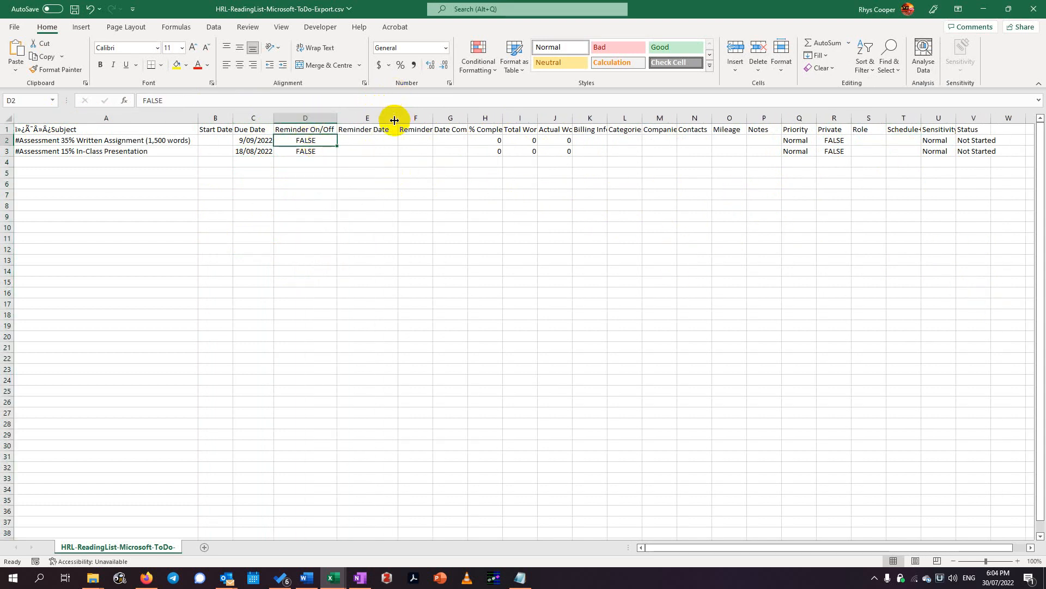
{"action": "left_click", "coordinate": [494, 140]}
{"action": "left_click", "coordinate": [536, 140]}
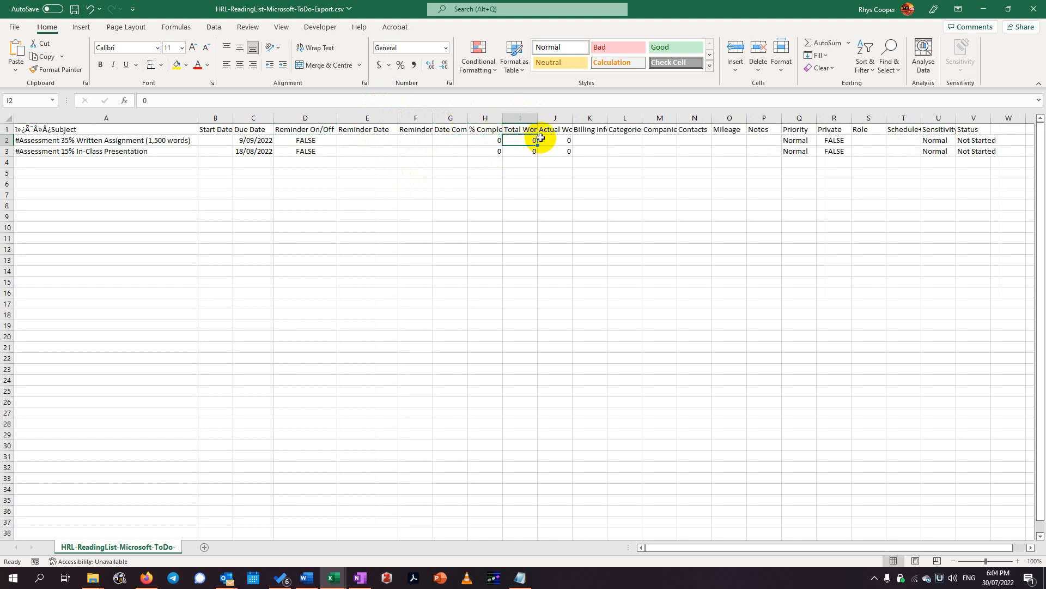
Widen the Total Work and Actual Work columns and check row 2's Priority, Private, Sensitivity and Status values
{"action": "left_click_drag", "start_coordinate": [537, 120], "coordinate": [587, 118]}
{"action": "left_click_drag", "start_coordinate": [479, 129], "coordinate": [779, 130]}
{"action": "left_click", "coordinate": [582, 161]}
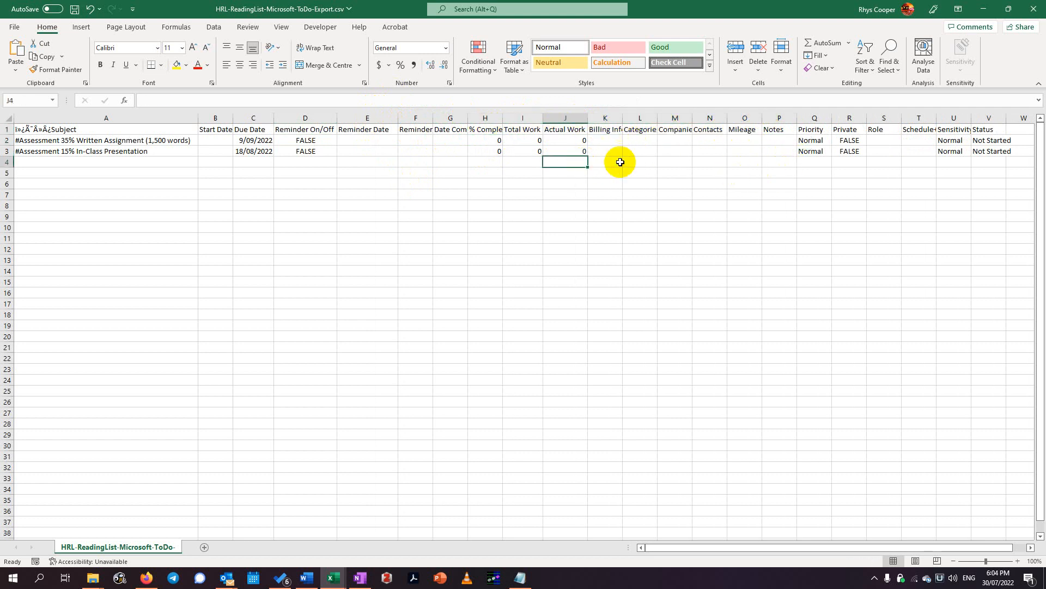
{"action": "left_click", "coordinate": [818, 141]}
{"action": "left_click", "coordinate": [854, 140]}
{"action": "left_click", "coordinate": [951, 140]}
{"action": "left_click", "coordinate": [990, 140]}
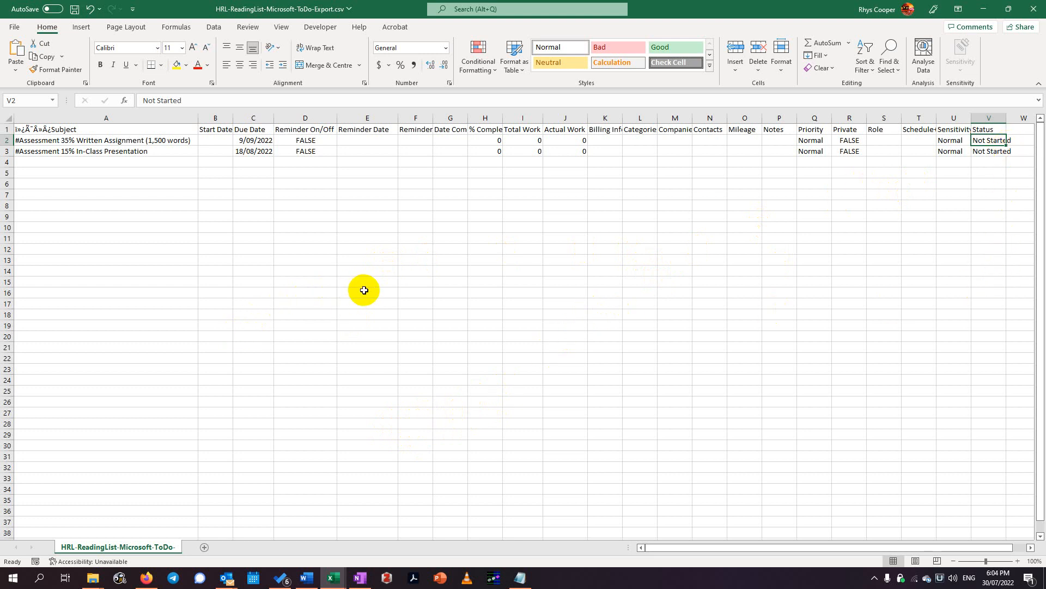
Copy the Subject entries I2:I36 from the HRL sheet of ReadingList-ToDo-List.xlsx
{"action": "left_click", "coordinate": [336, 582]}
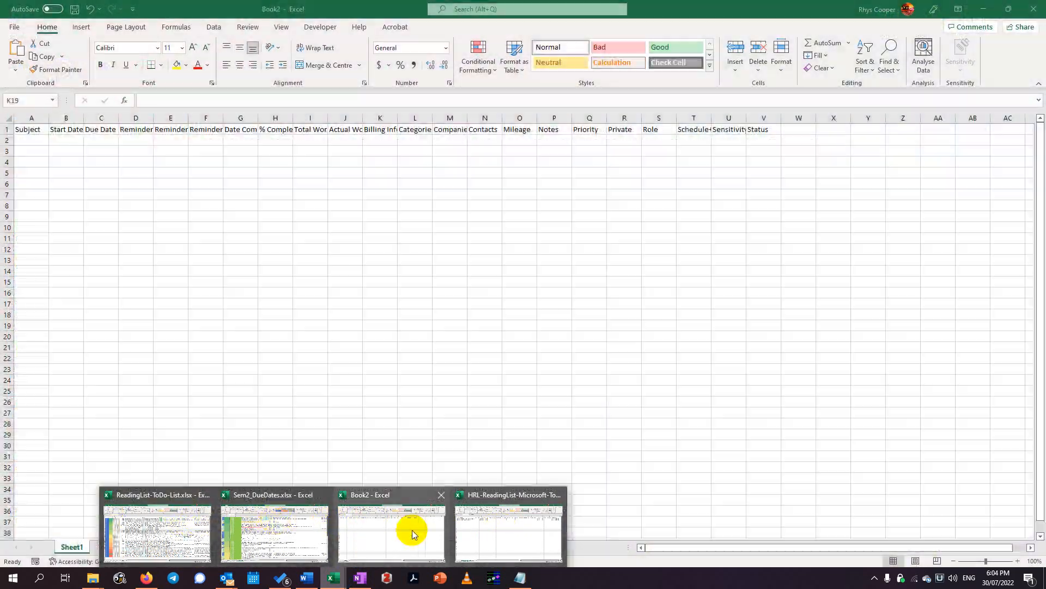
{"action": "left_click", "coordinate": [411, 530]}
{"action": "left_click", "coordinate": [334, 578]}
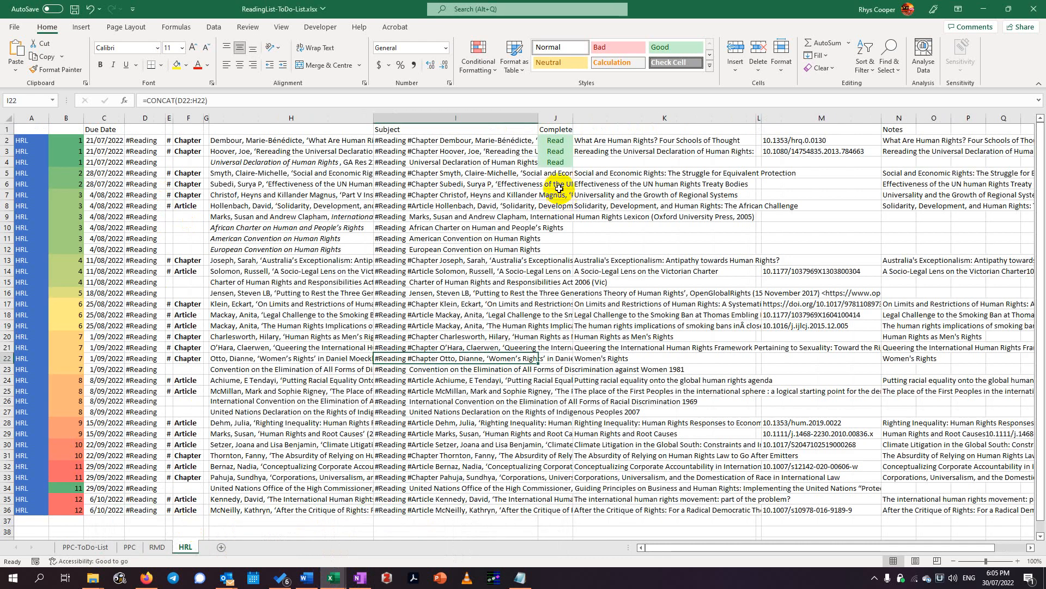
{"action": "left_click_drag", "start_coordinate": [461, 140], "coordinate": [458, 515]}
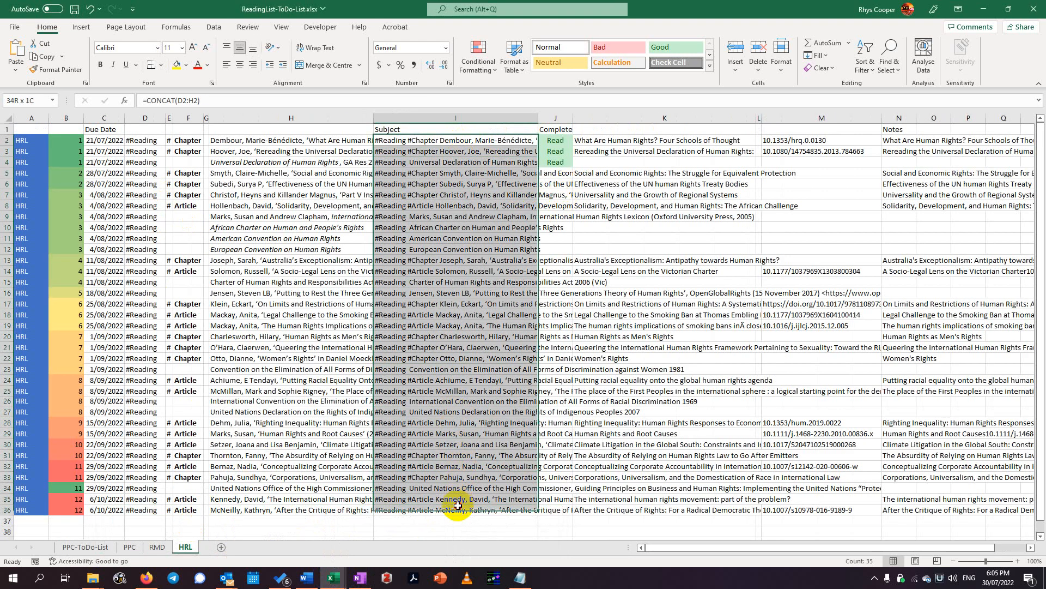
{"action": "key", "text": "ctrl+c"}
Paste the copied subjects as values into the Subject column of Book2, starting at A2
{"action": "key", "text": "alt+Tab"}
{"action": "left_click", "coordinate": [235, 159]}
{"action": "left_click", "coordinate": [37, 138]}
{"action": "key", "text": "ctrl+v"}
{"action": "key", "text": "ctrl"}
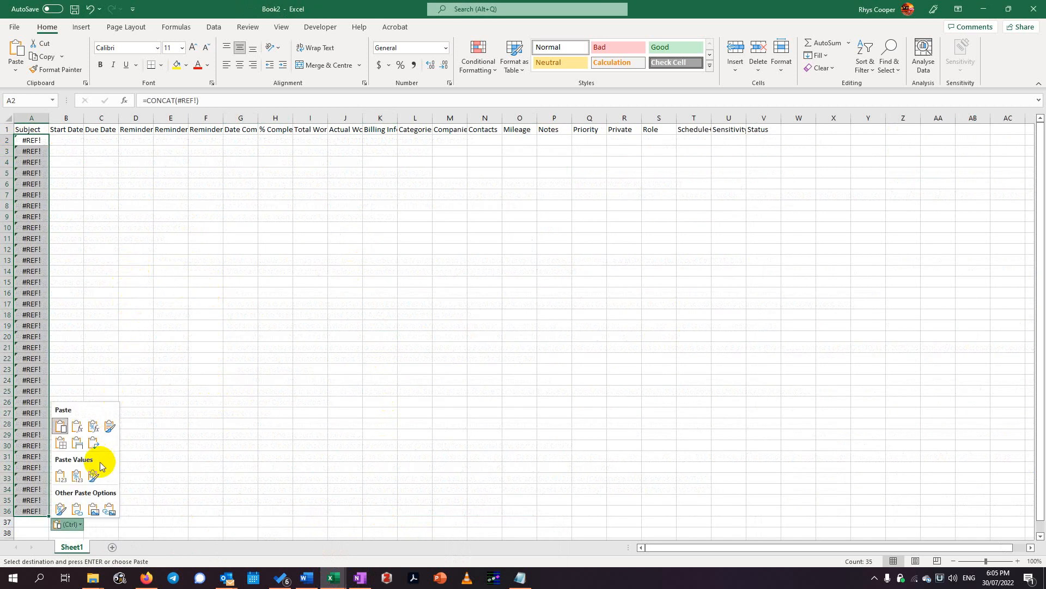
{"action": "left_click", "coordinate": [61, 477]}
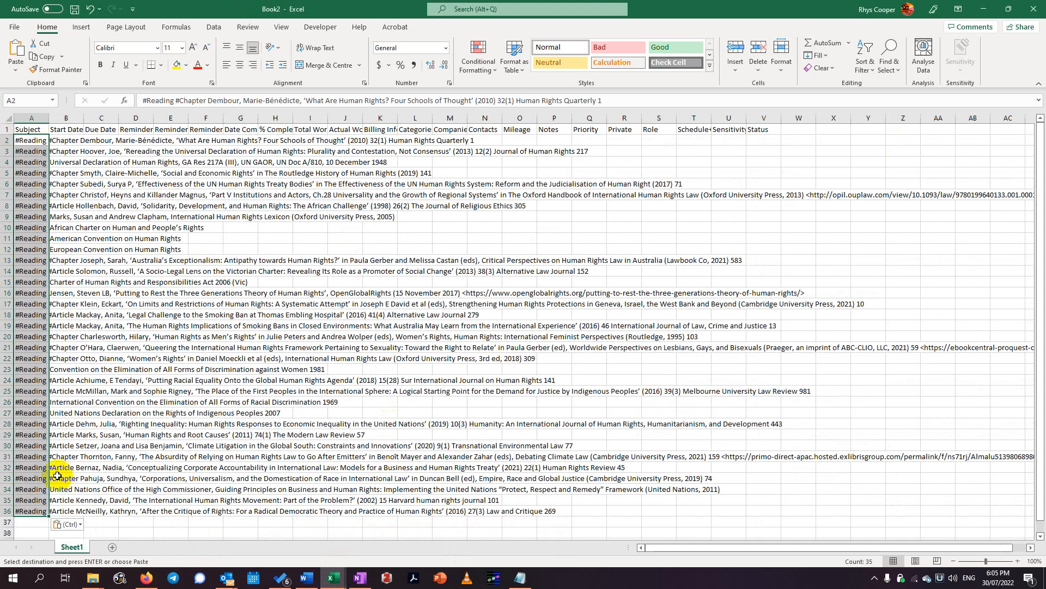
{"action": "left_click", "coordinate": [71, 526]}
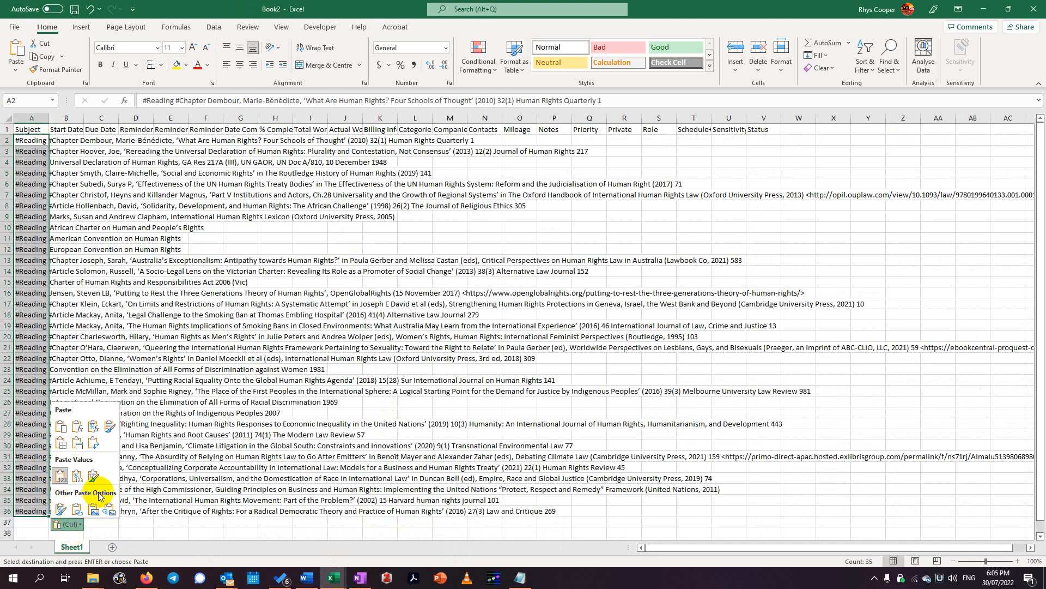
{"action": "left_click", "coordinate": [136, 196]}
Copy the due dates C2:C36 from the HRL sheet into Book2's Due Date column from C2 and autofit the column
{"action": "left_click", "coordinate": [70, 141]}
{"action": "key", "text": "alt+Tab"}
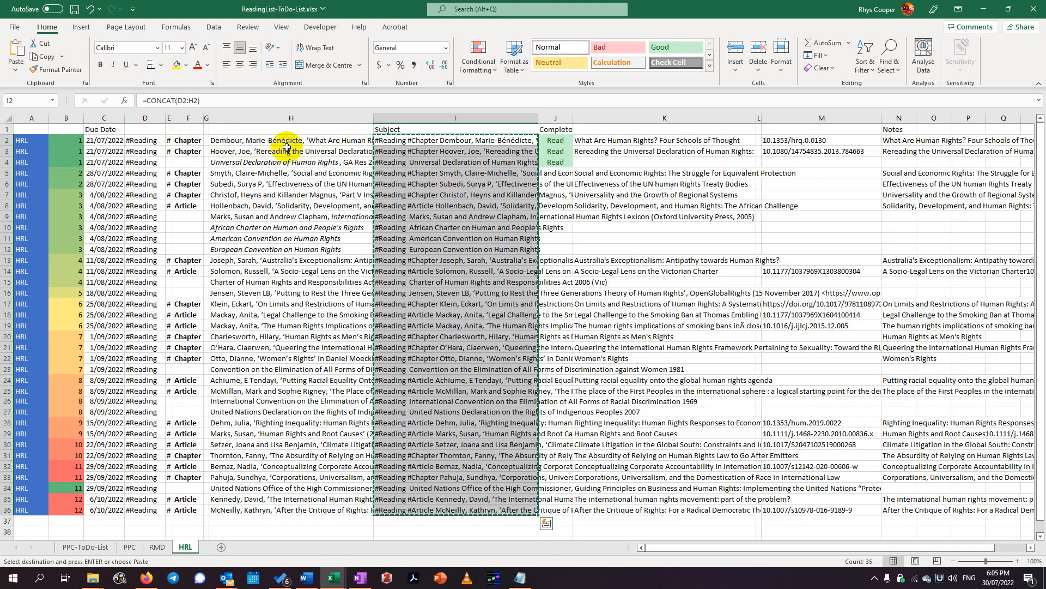
{"action": "left_click", "coordinate": [109, 140]}
{"action": "key", "text": "ctrl+shift+Down"}
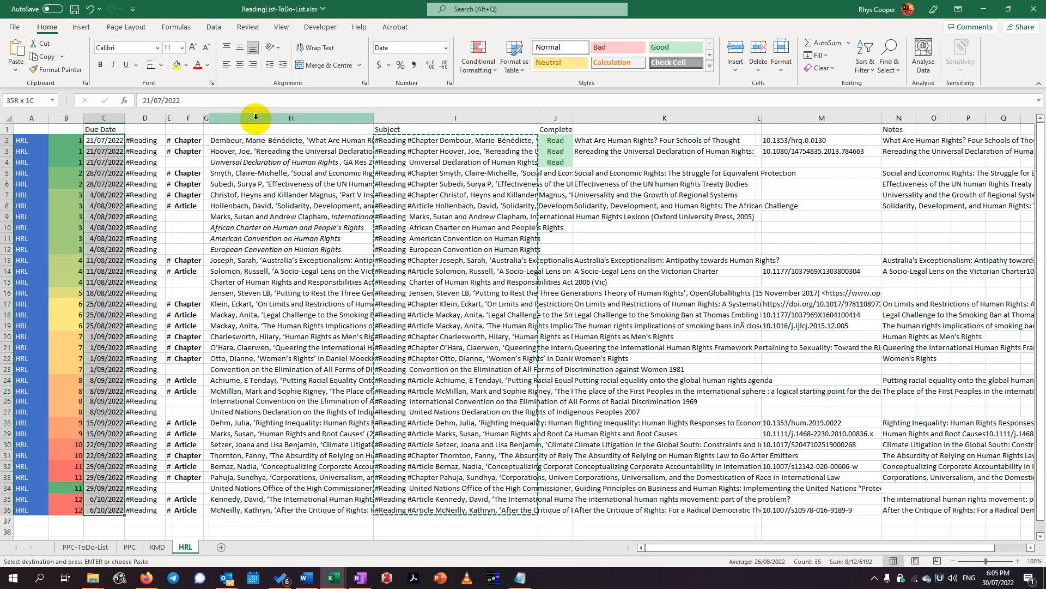
{"action": "key", "text": "ctrl+c"}
{"action": "key", "text": "alt+Tab"}
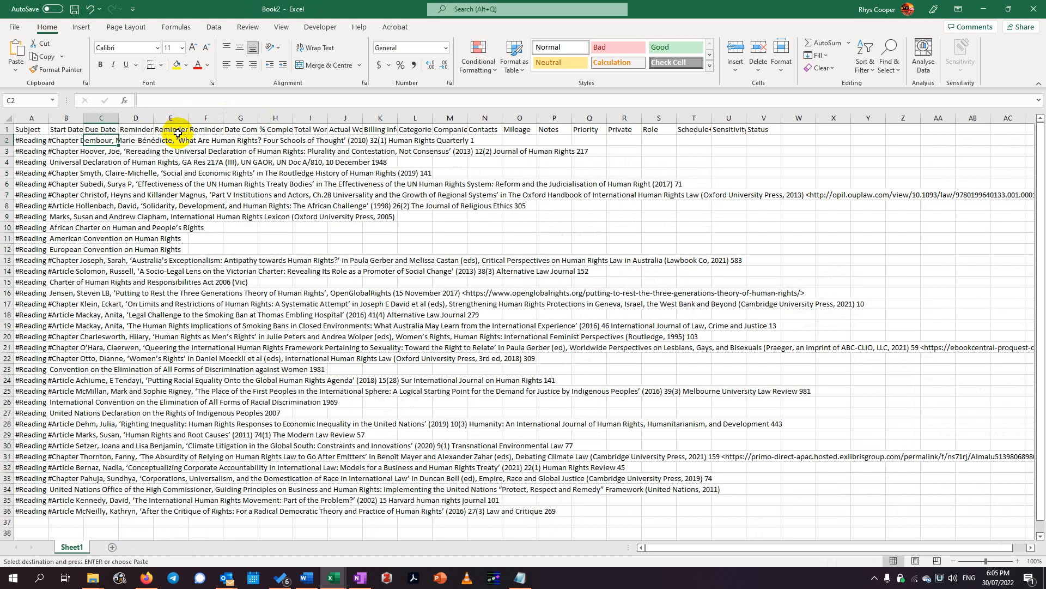
{"action": "key", "text": "ctrl+v"}
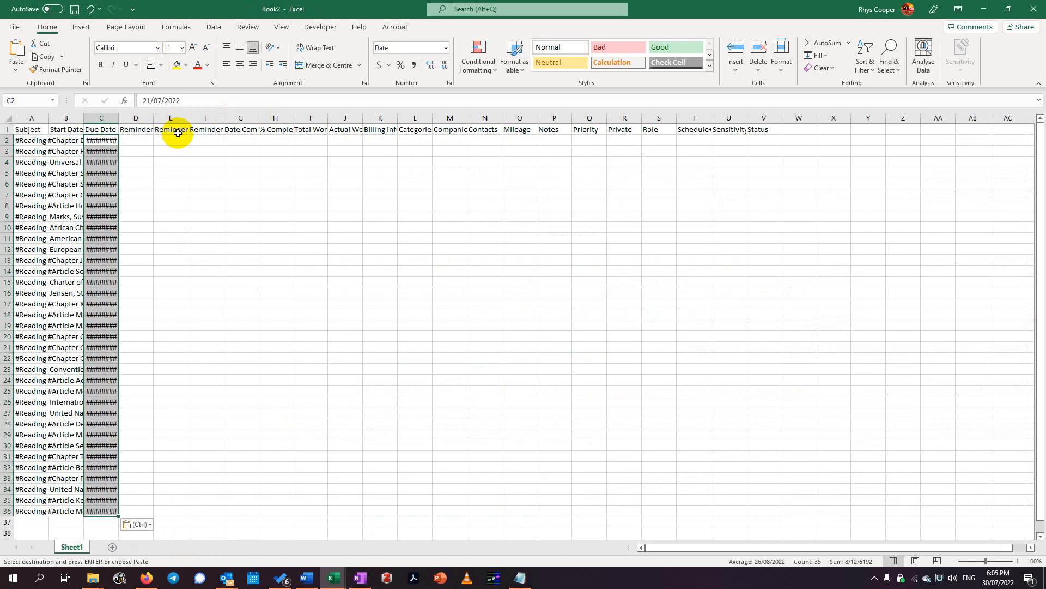
{"action": "double_click", "coordinate": [115, 117]}
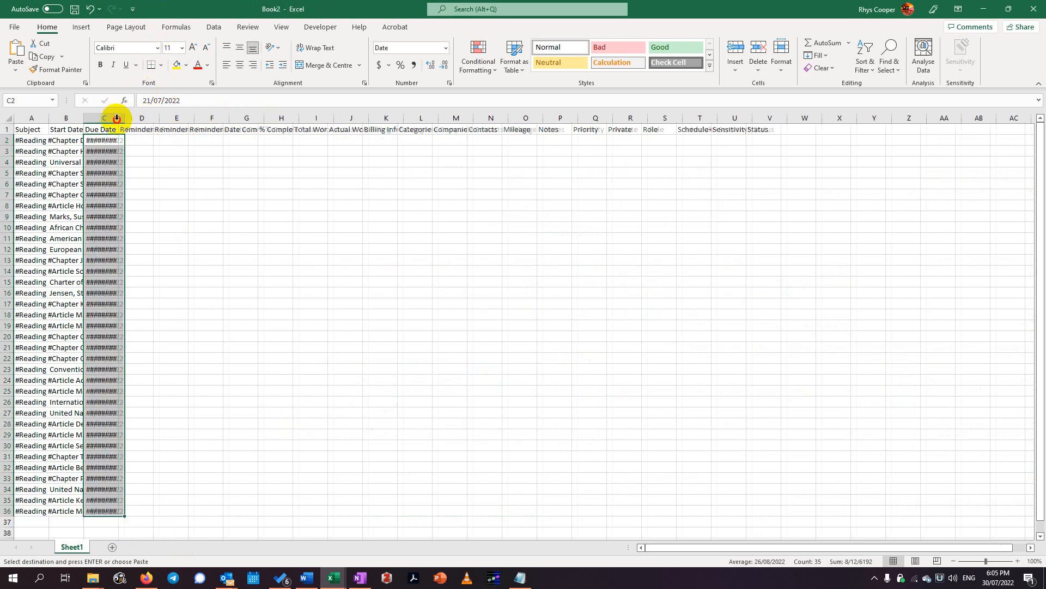
Review the Complete column's Read entries on the HRL sheet against the Subject and Due Date columns in Book2
{"action": "key", "text": "alt+Tab"}
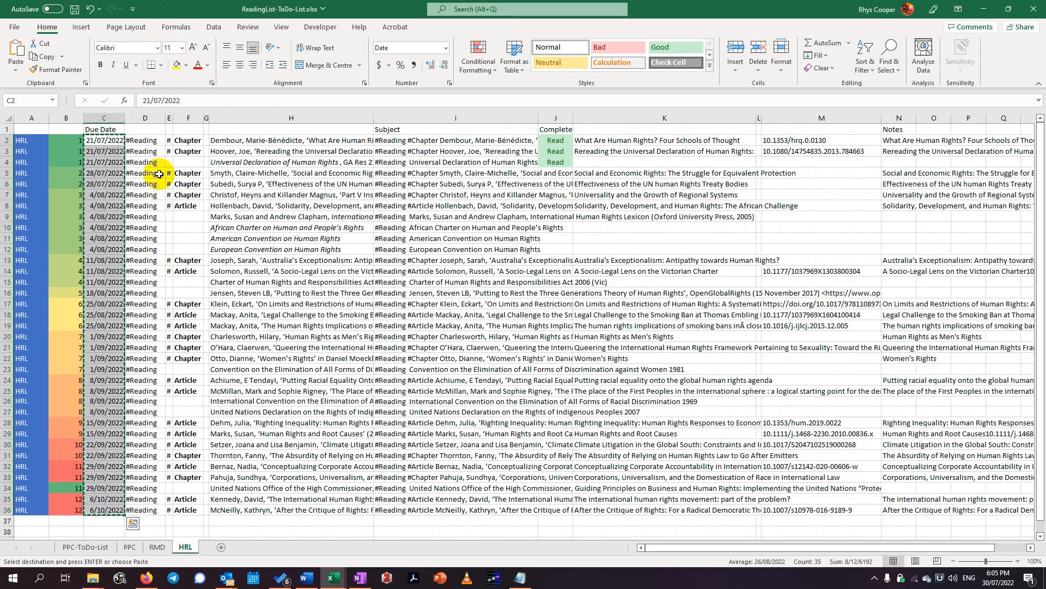
{"action": "key", "text": "ctrl+shift+Down"}
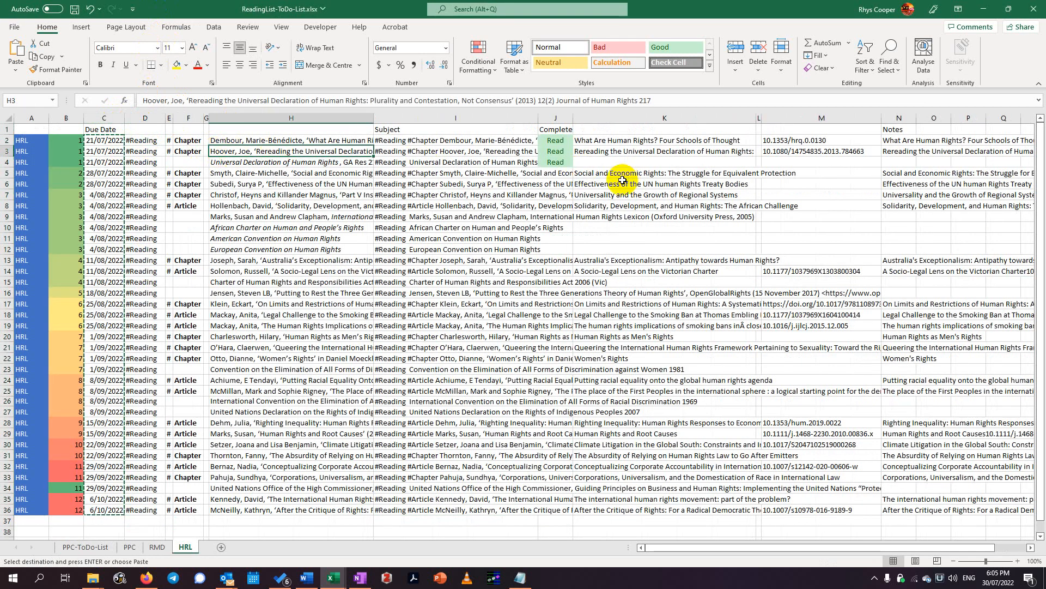
{"action": "left_click", "coordinate": [555, 140]}
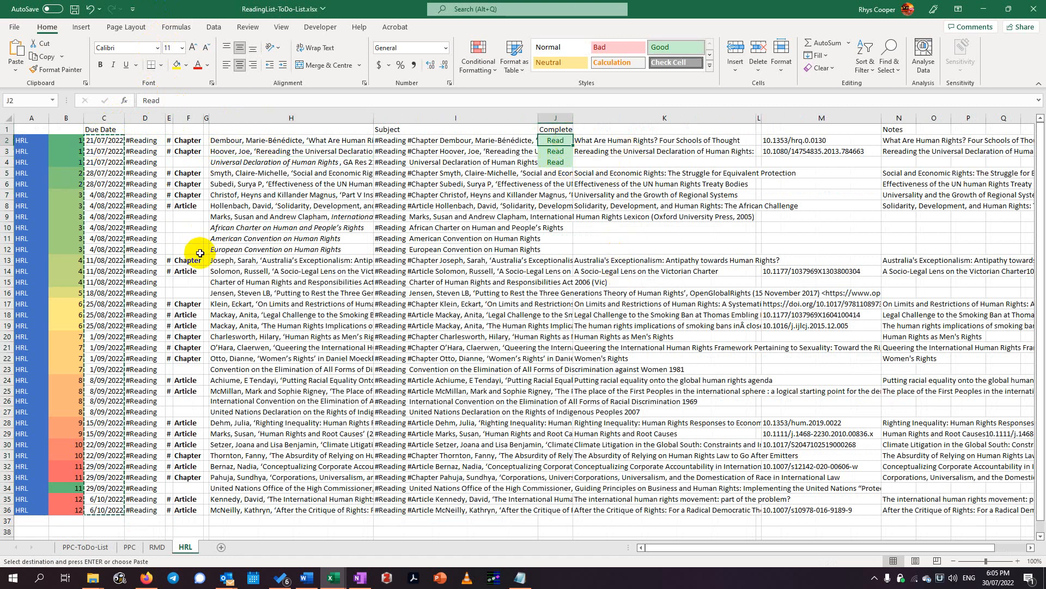
{"action": "key", "text": "alt+Tab"}
{"action": "left_click", "coordinate": [38, 140]}
{"action": "left_click", "coordinate": [95, 140]}
{"action": "key", "text": "alt+Tab"}
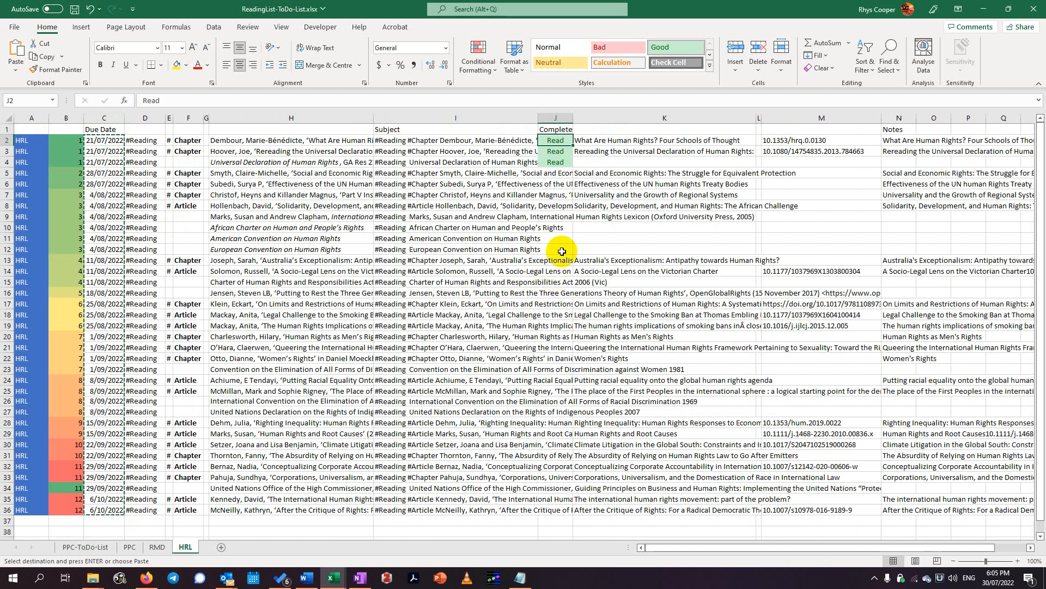
{"action": "left_click", "coordinate": [629, 152]}
{"action": "left_click_drag", "start_coordinate": [558, 138], "coordinate": [558, 157]}
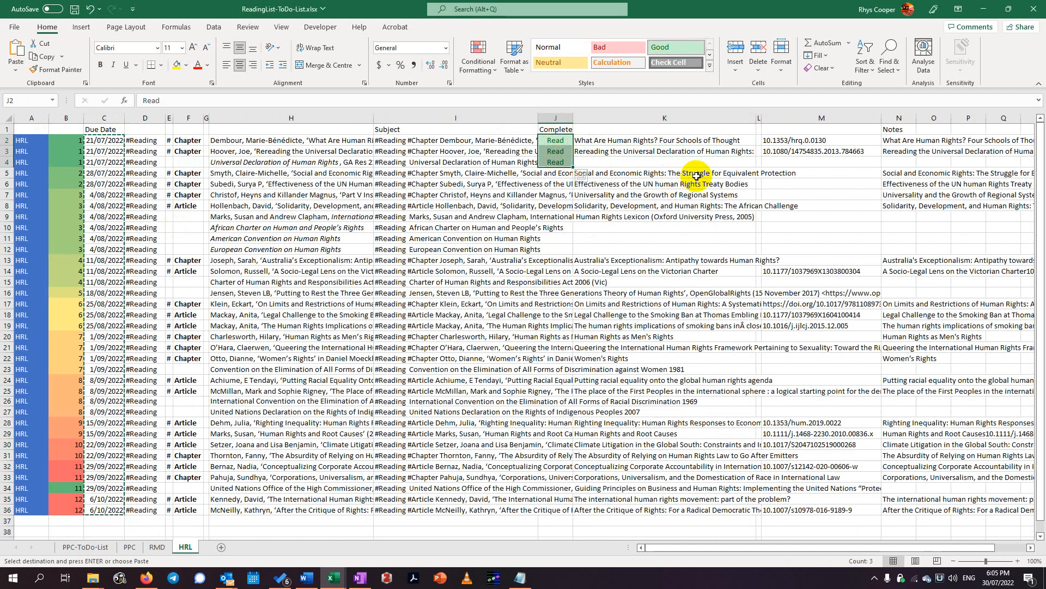
Copy the Notes entries N2:N36 from the HRL sheet and paste them as values into Book2's Notes column from P2
{"action": "left_click_drag", "start_coordinate": [899, 140], "coordinate": [899, 510]}
{"action": "key", "text": "ctrl+c"}
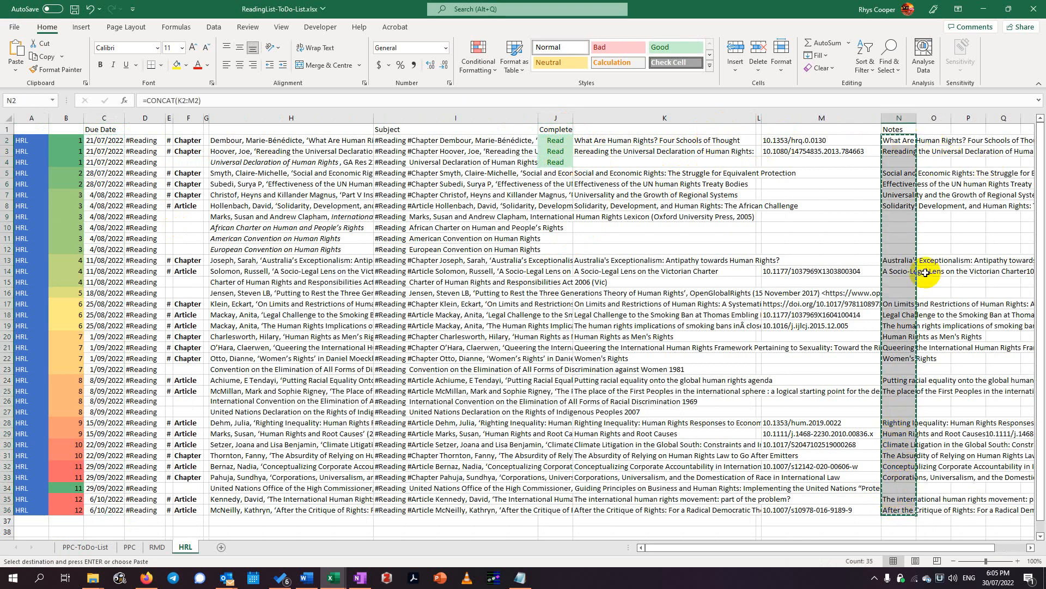
{"action": "key", "text": "alt+Tab"}
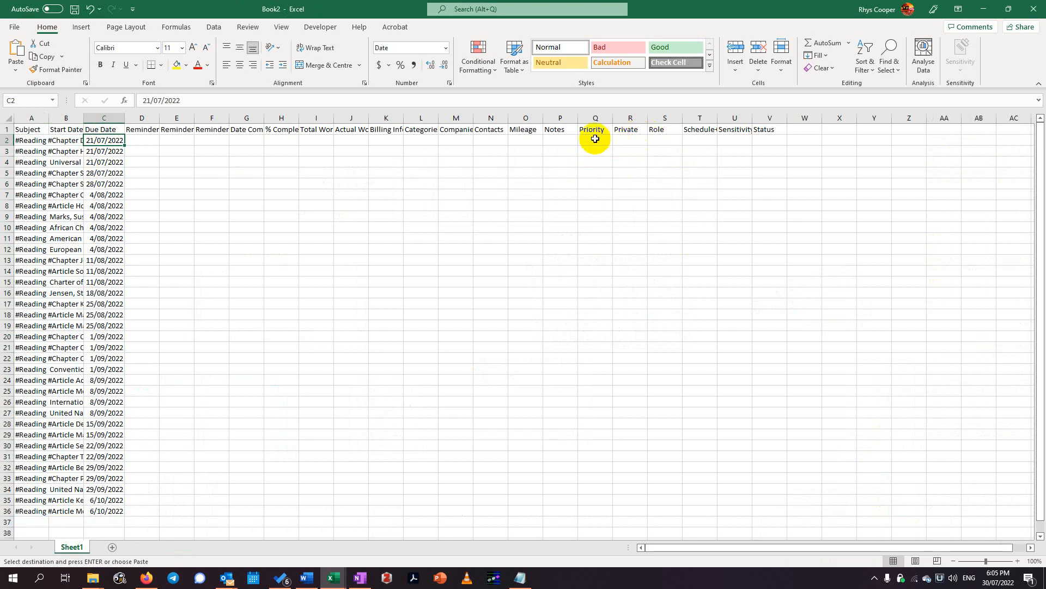
{"action": "left_click", "coordinate": [566, 140]}
{"action": "key", "text": "ctrl+v"}
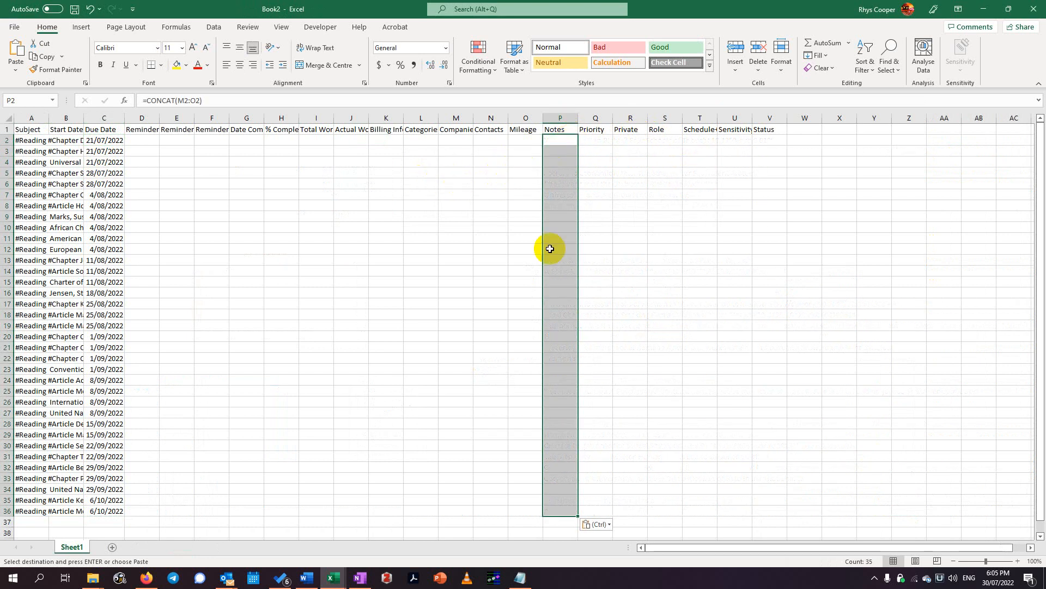
{"action": "key", "text": "ctrl"}
{"action": "left_click", "coordinate": [593, 472]}
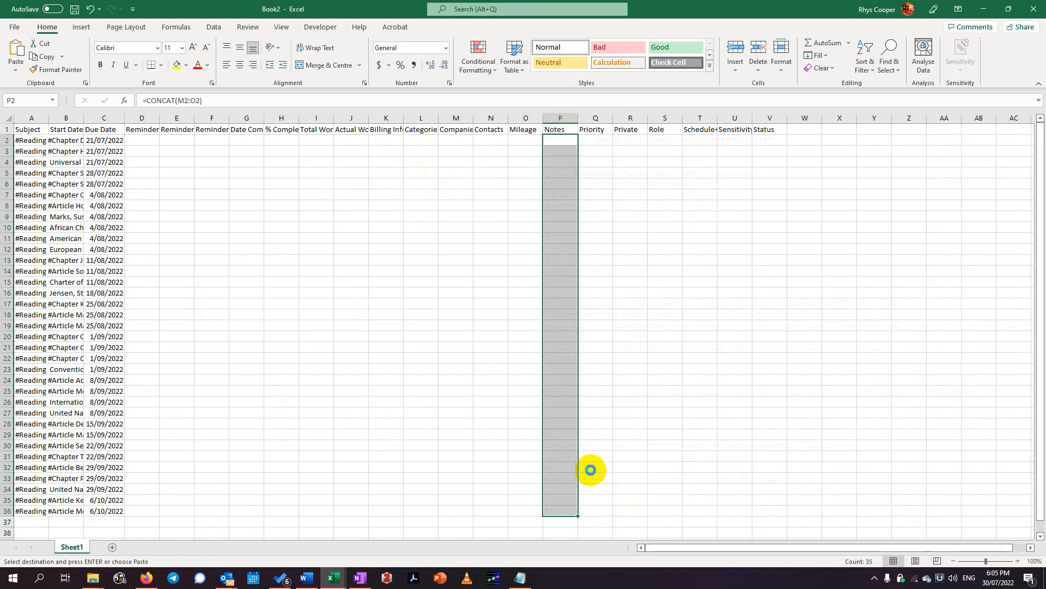
{"action": "left_click", "coordinate": [467, 337]}
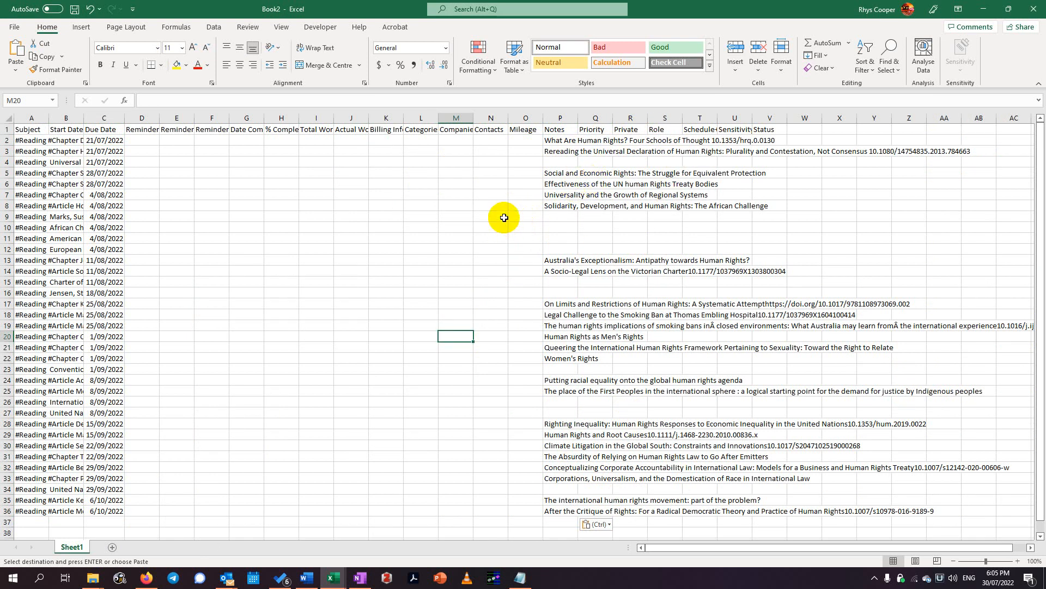
Copy the default task values D2:V2, Reminder On/Off through Status, from HRL-ReadingList-Microsoft-ToDo-Export.csv
{"action": "key", "text": "alt+Tab"}
{"action": "key", "text": "alt+Tab"}
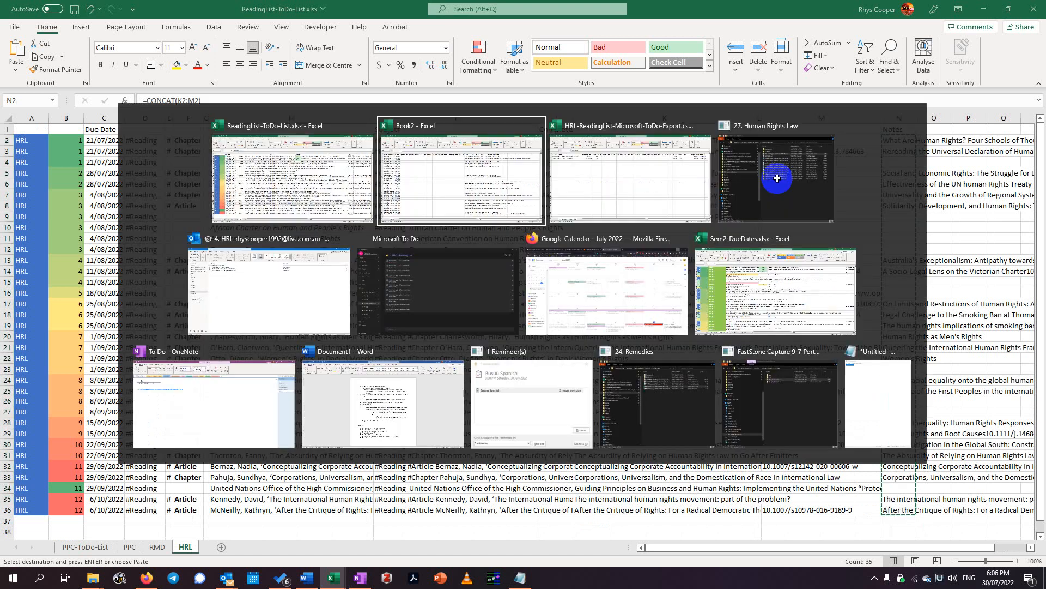
{"action": "key", "text": "alt+Tab"}
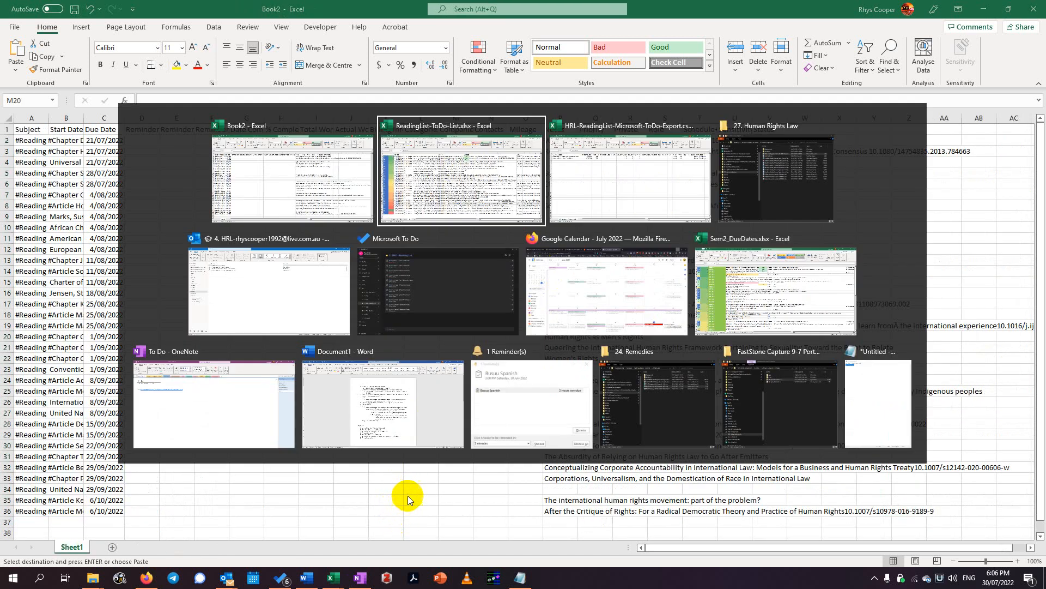
{"action": "key", "text": "alt+Tab"}
{"action": "left_click", "coordinate": [418, 161]}
{"action": "left_click_drag", "start_coordinate": [300, 143], "coordinate": [981, 142]}
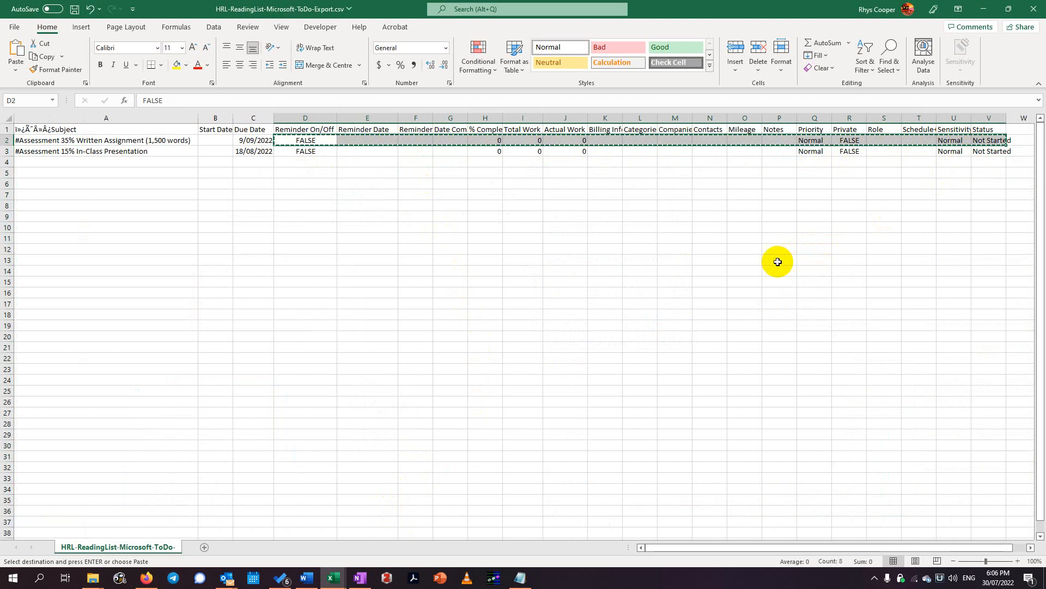
Paste the copied default task values into row 9 of Book2, starting at D9
{"action": "key", "text": "alt+Tab"}
{"action": "left_click", "coordinate": [242, 222]}
{"action": "left_click", "coordinate": [144, 216]}
{"action": "key", "text": "alt+Tab"}
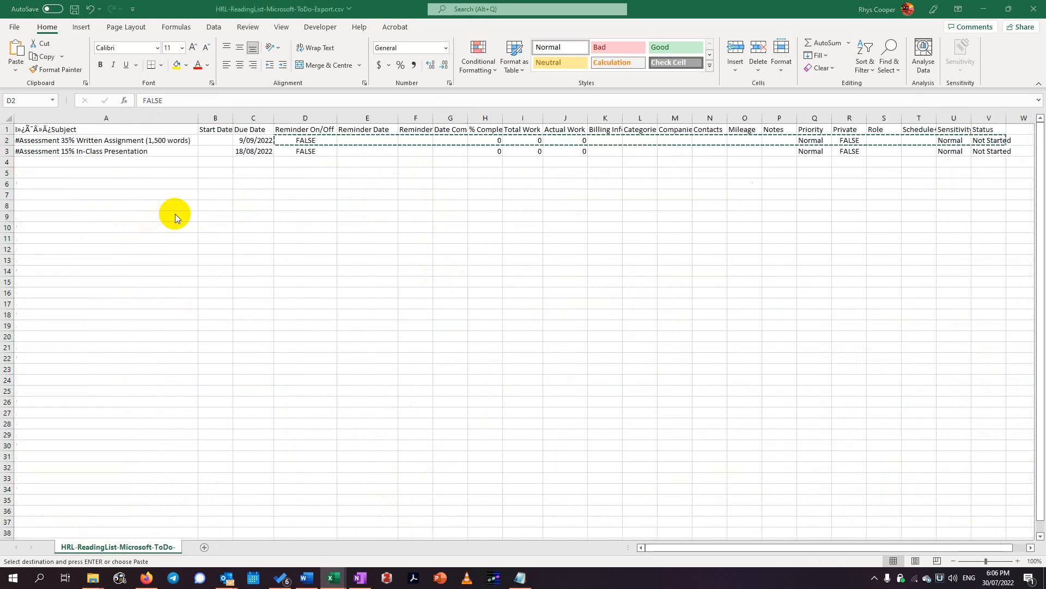
{"action": "key", "text": "alt+Tab"}
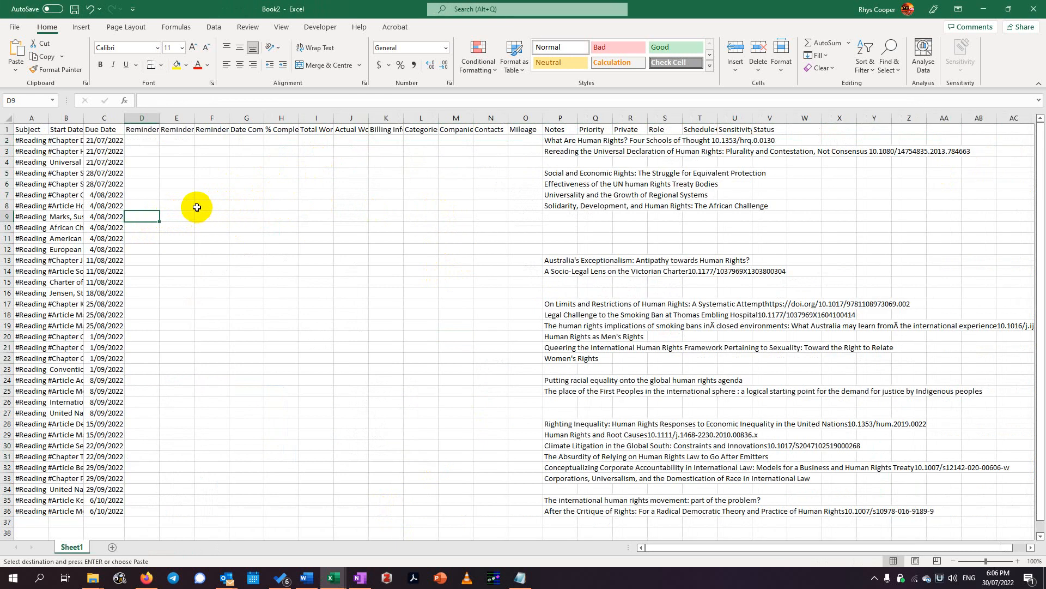
{"action": "key", "text": "ctrl+v"}
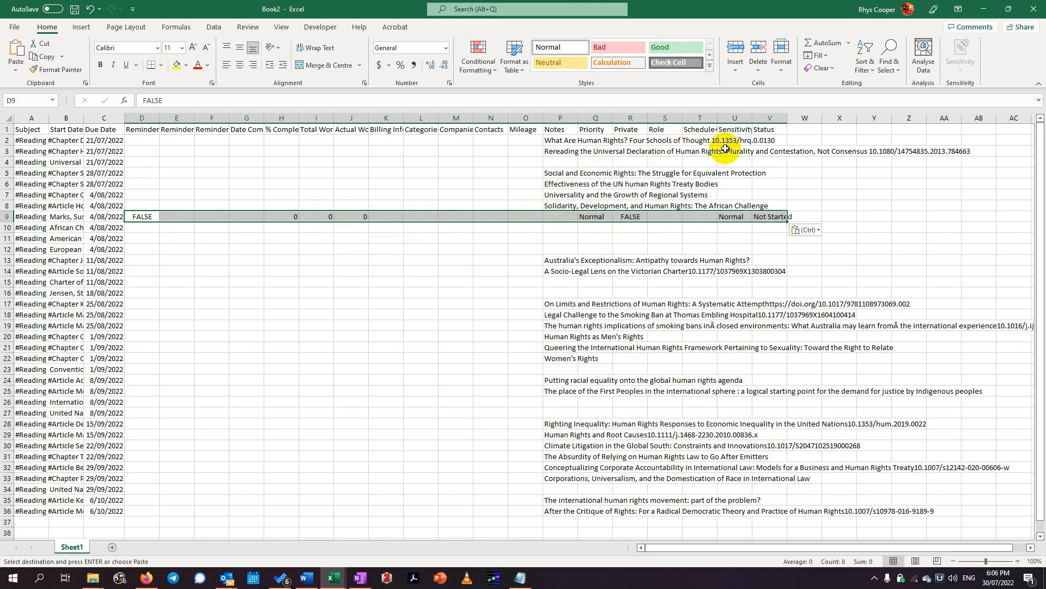
Fill the row 9 values of Priority through Sensitivity, Q9:U9, up to row 2 and down to row 36
{"action": "left_click", "coordinate": [731, 215]}
{"action": "left_click_drag", "start_coordinate": [730, 215], "coordinate": [584, 217]}
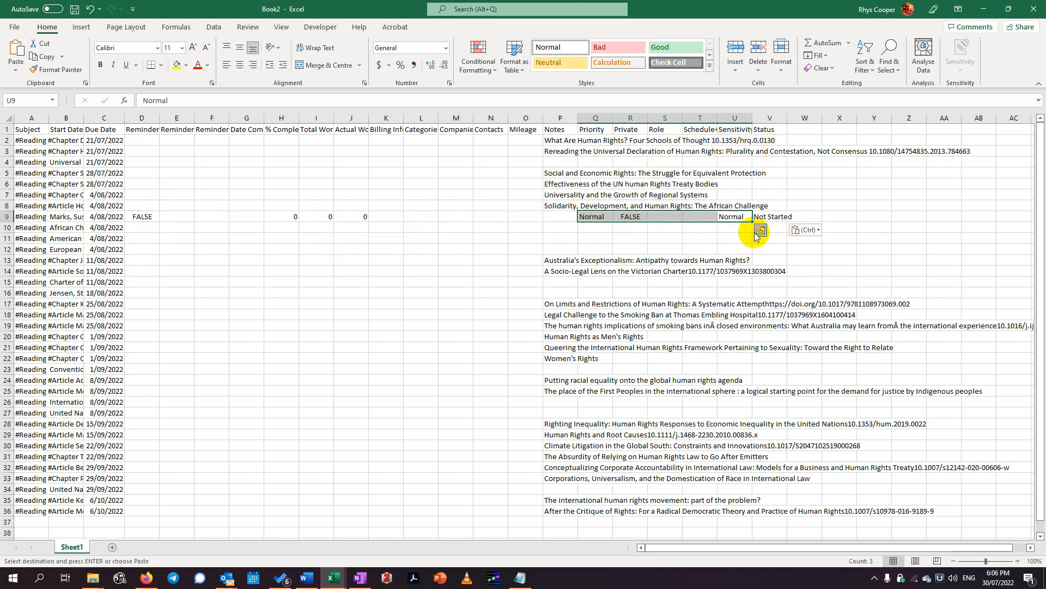
{"action": "left_click_drag", "start_coordinate": [753, 222], "coordinate": [744, 140]}
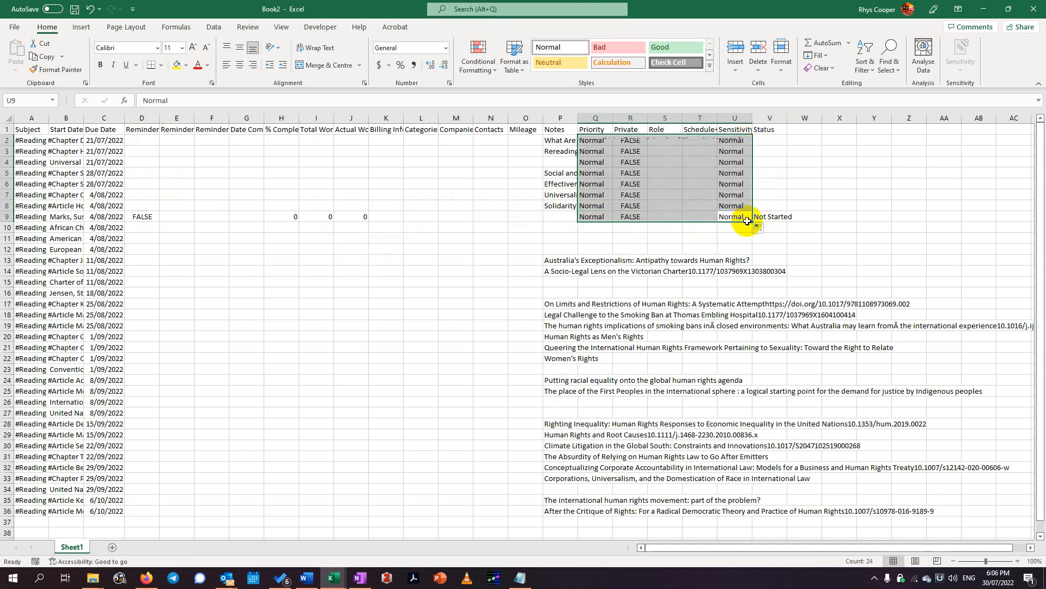
{"action": "left_click_drag", "start_coordinate": [754, 223], "coordinate": [715, 381]}
{"action": "scroll", "coordinate": [776, 338], "scroll_direction": "up", "scroll_amount": 4}
{"action": "left_click", "coordinate": [794, 295]}
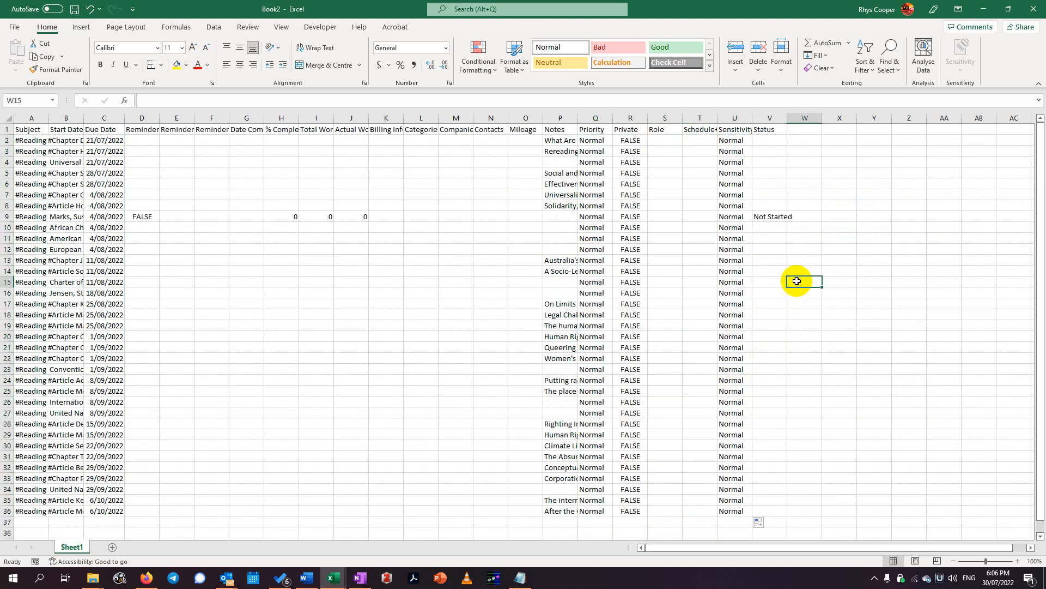
Copy the whole Complete column J from the HRL sheet of ReadingList-ToDo-List.xlsx
{"action": "left_click", "coordinate": [774, 218]}
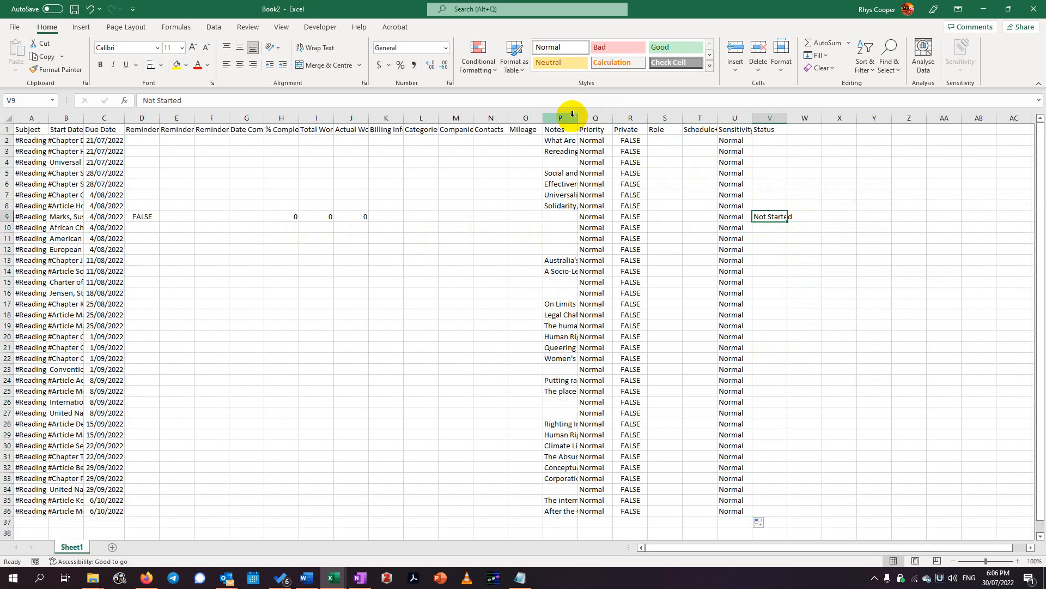
{"action": "key", "text": "alt+Tab"}
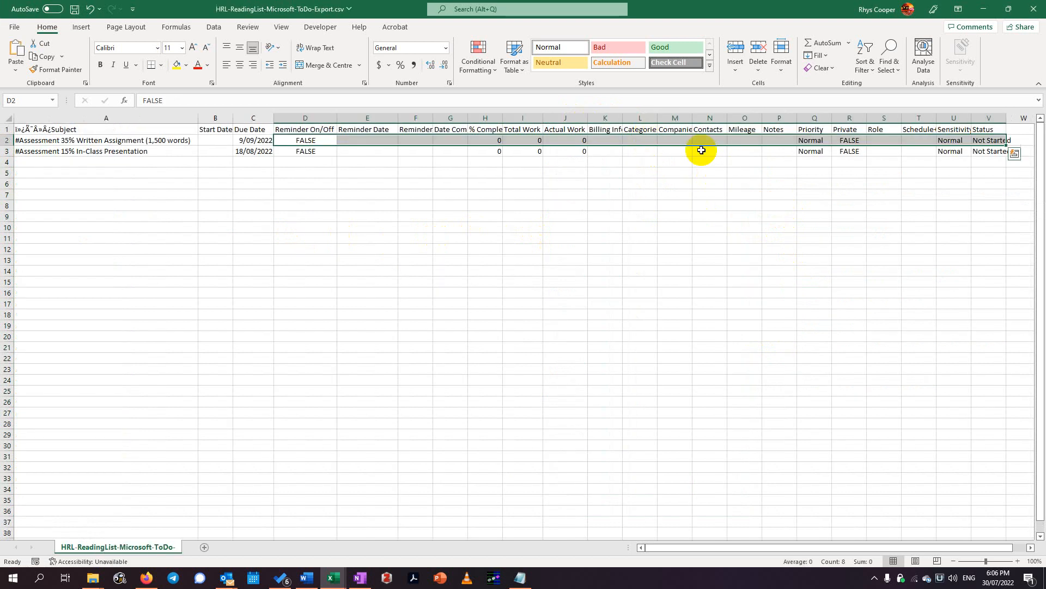
{"action": "left_click", "coordinate": [722, 171]}
{"action": "key", "text": "alt+Tab"}
{"action": "key", "text": "alt+Tab"}
{"action": "key", "text": "alt+Tab"}
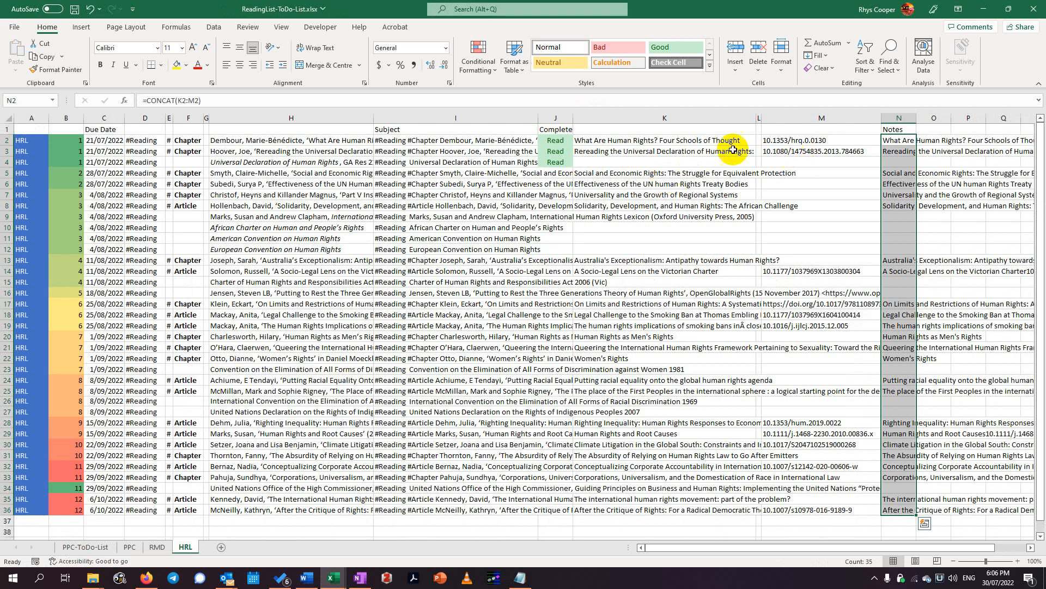
{"action": "left_click", "coordinate": [554, 117]}
{"action": "key", "text": "ctrl+c"}
Paste the copied Complete column into column X of Book2, starting at X1
{"action": "key", "text": "alt+Tab"}
{"action": "left_click", "coordinate": [839, 129]}
{"action": "key", "text": "ctrl+v"}
{"action": "left_click", "coordinate": [798, 256]}
{"action": "left_click_drag", "start_coordinate": [834, 217], "coordinate": [837, 129]}
{"action": "left_click", "coordinate": [834, 390]}
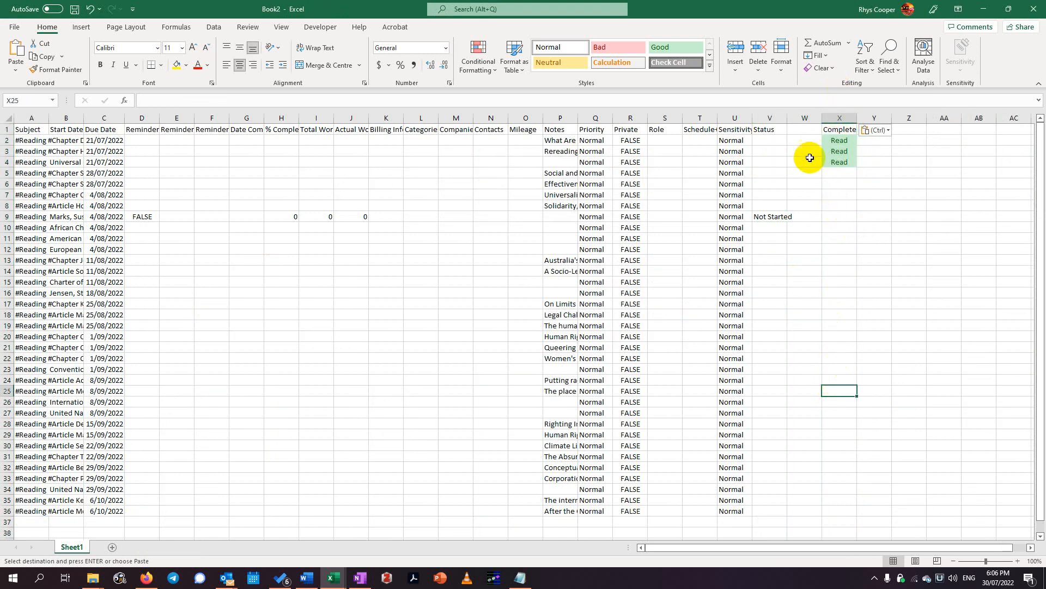
{"action": "left_click", "coordinate": [784, 146]}
{"action": "left_click", "coordinate": [646, 143]}
{"action": "left_click", "coordinate": [602, 142]}
{"action": "left_click", "coordinate": [559, 140]}
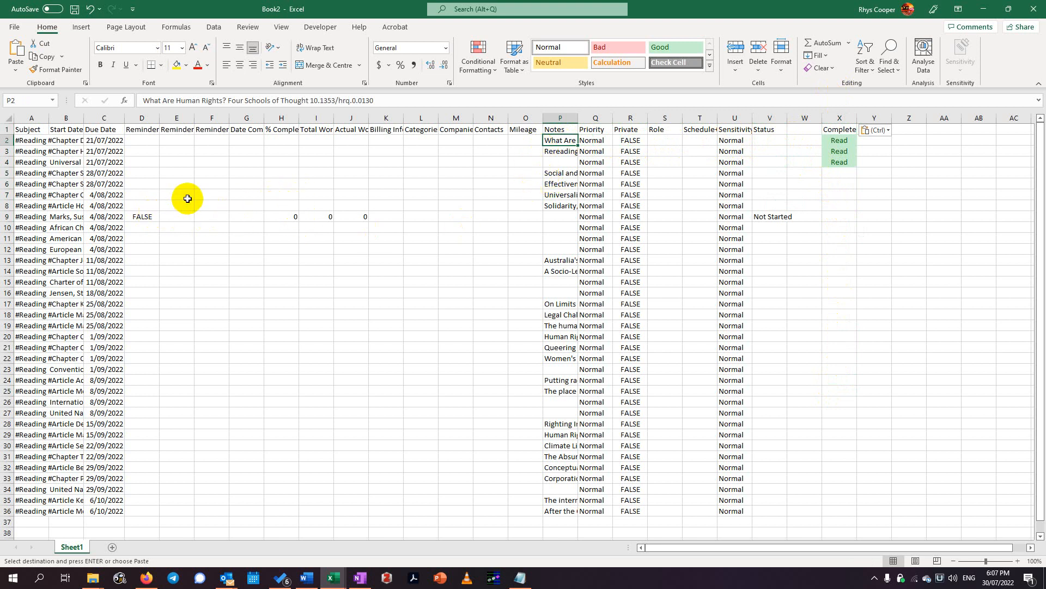
{"action": "key", "text": "ctrl"}
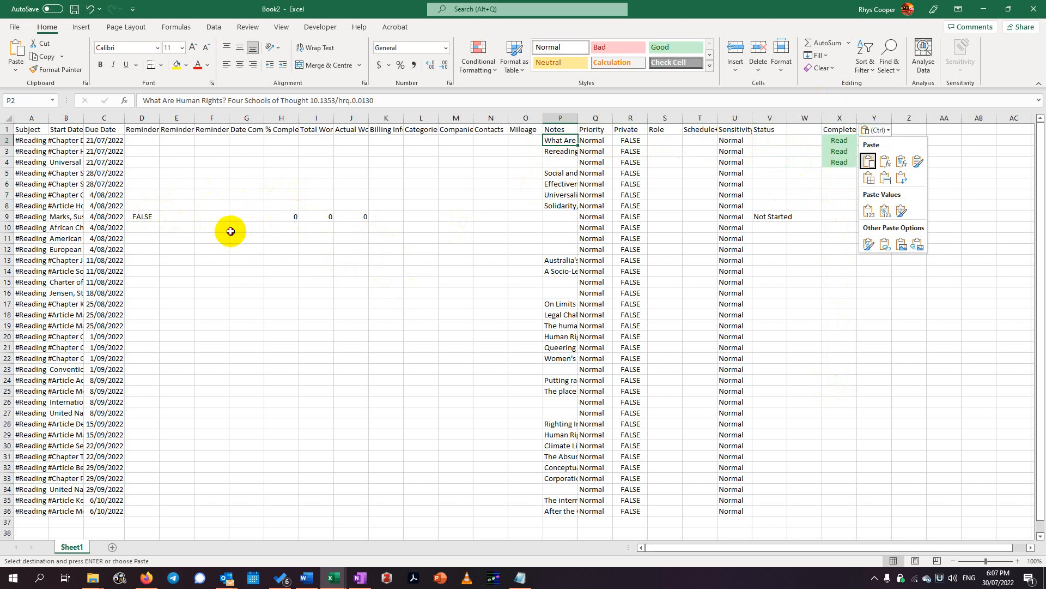
{"action": "key", "text": "Escape"}
Fill FALSE from D9 down to row 36 and up to row 2 in the Reminder On/Off column
{"action": "left_click", "coordinate": [153, 218]}
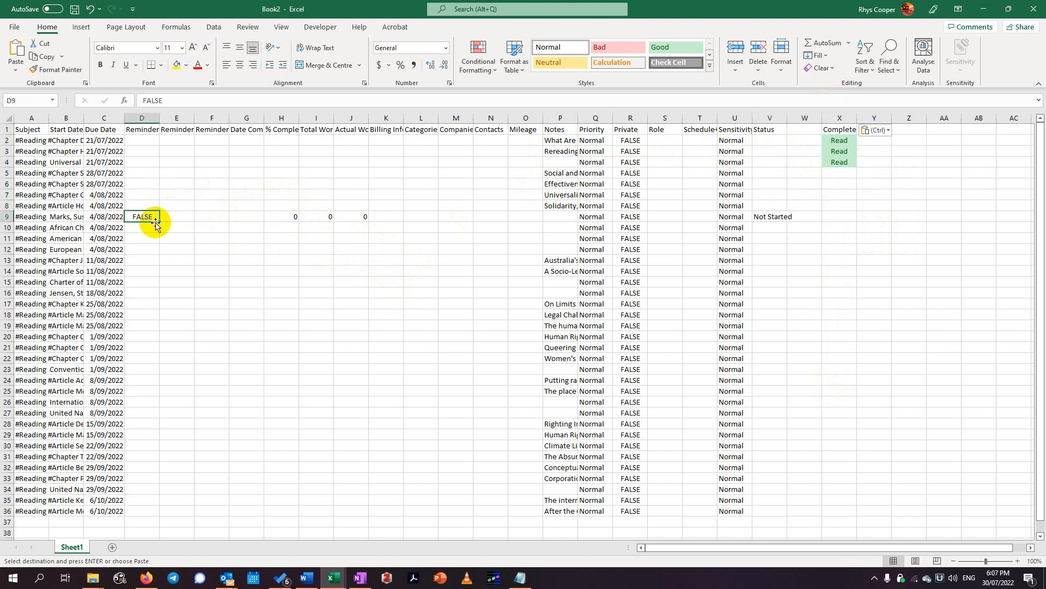
{"action": "double_click", "coordinate": [160, 222]}
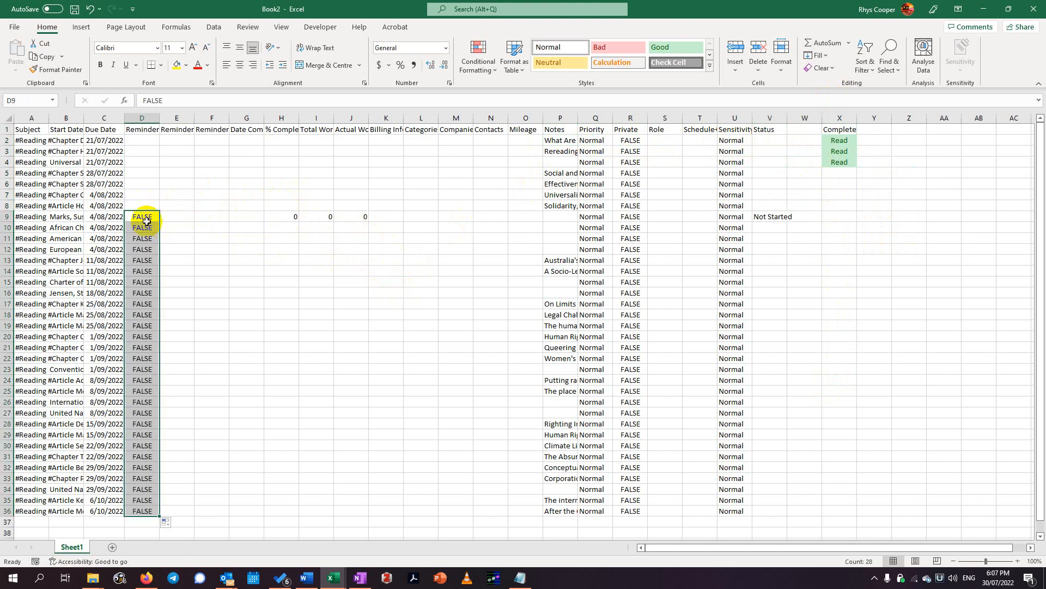
{"action": "left_click", "coordinate": [148, 219]}
{"action": "left_click_drag", "start_coordinate": [162, 223], "coordinate": [169, 138]}
{"action": "left_click", "coordinate": [281, 205]}
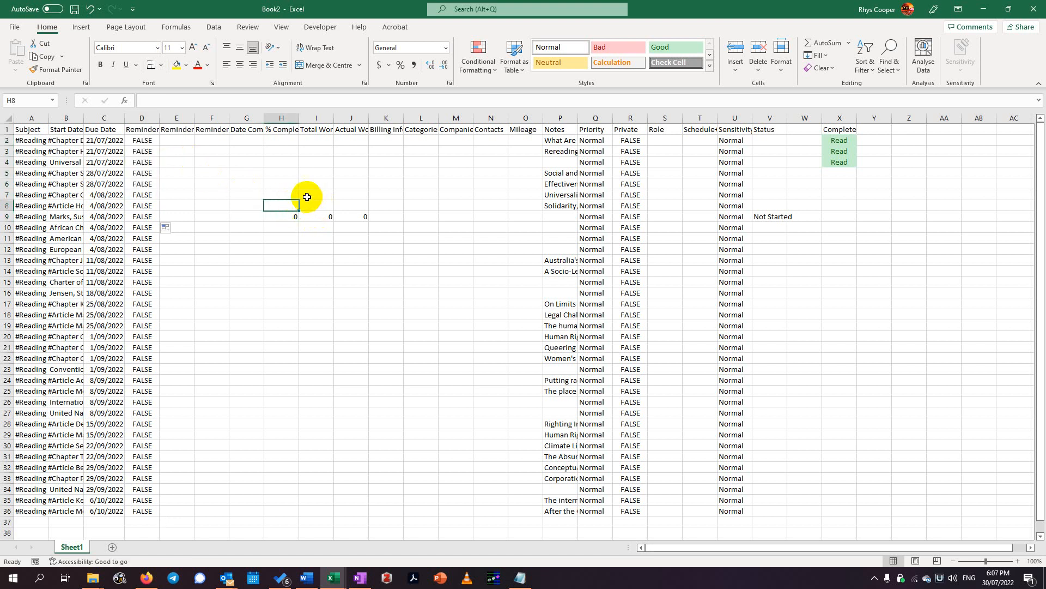
Enter 100 in the % Complete column for the three read items, H2:H4
{"action": "left_click", "coordinate": [182, 143]}
{"action": "left_click", "coordinate": [283, 140]}
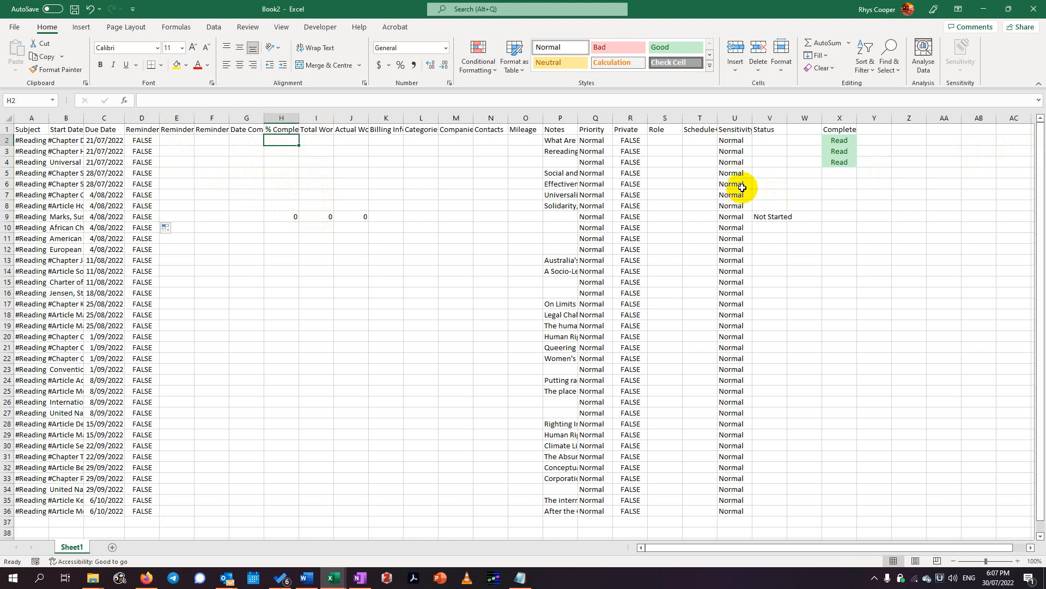
{"action": "type", "text": "100"}
{"action": "key", "text": "Return"}
{"action": "type", "text": "100"}
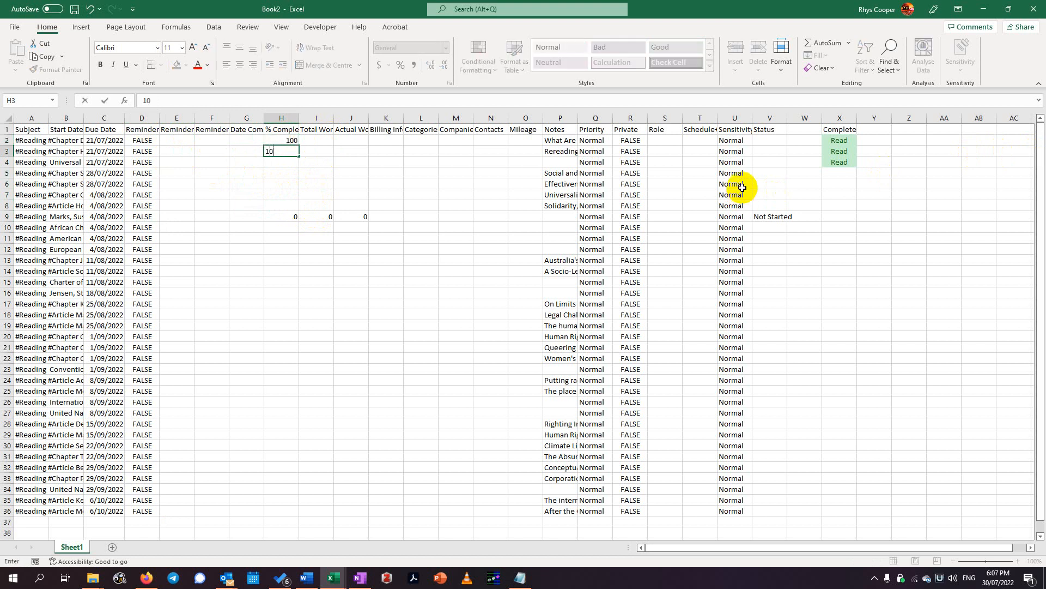
{"action": "key", "text": "Return"}
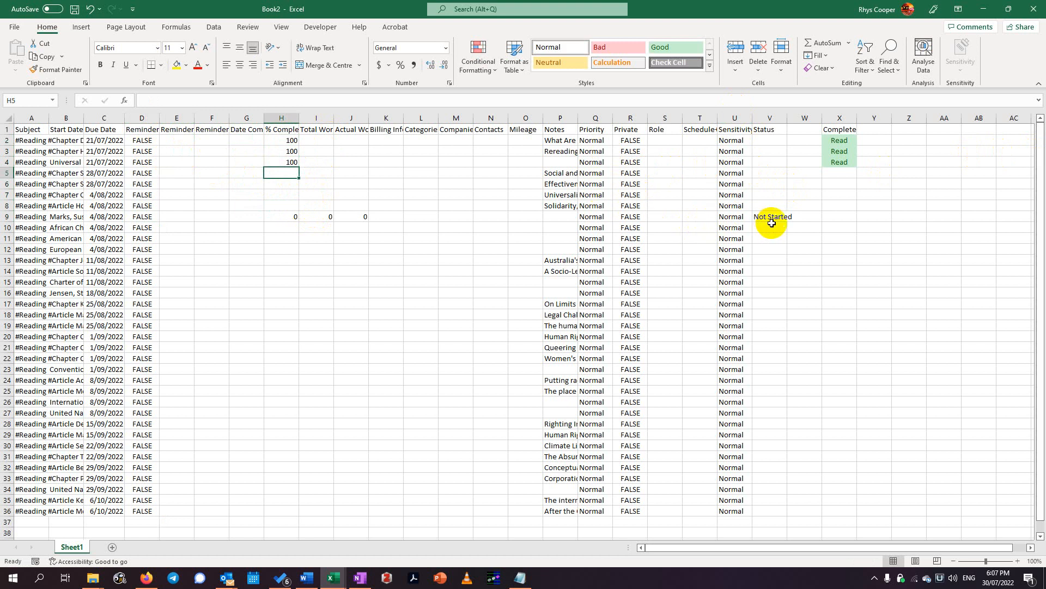
Enter Complete in the Status column for the three read items, V2:V4
{"action": "left_click", "coordinate": [776, 140]}
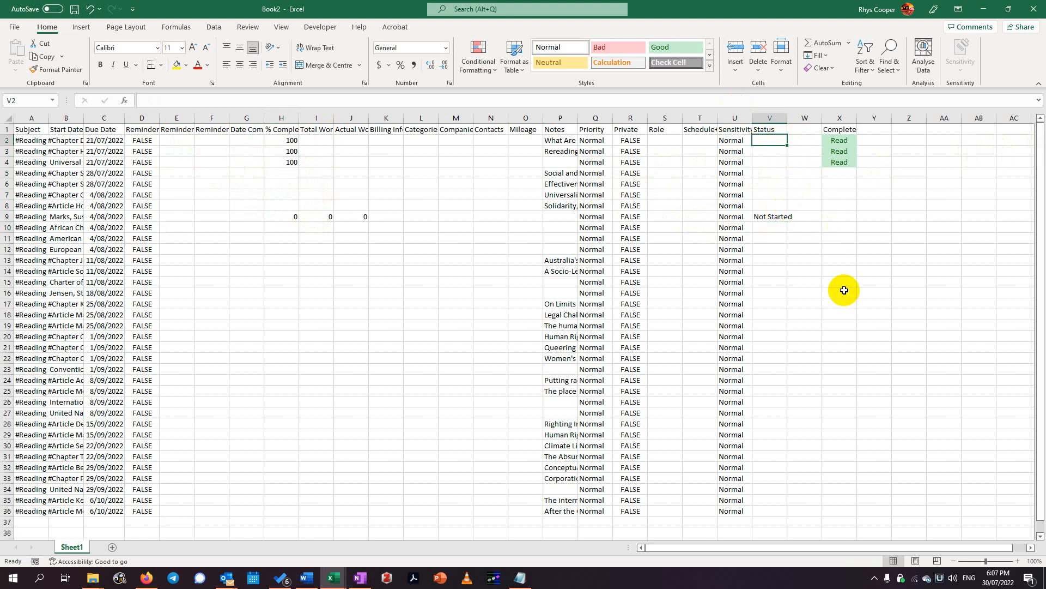
{"action": "type", "text": "Comp"}
{"action": "key", "text": "Return"}
{"action": "type", "text": "C"}
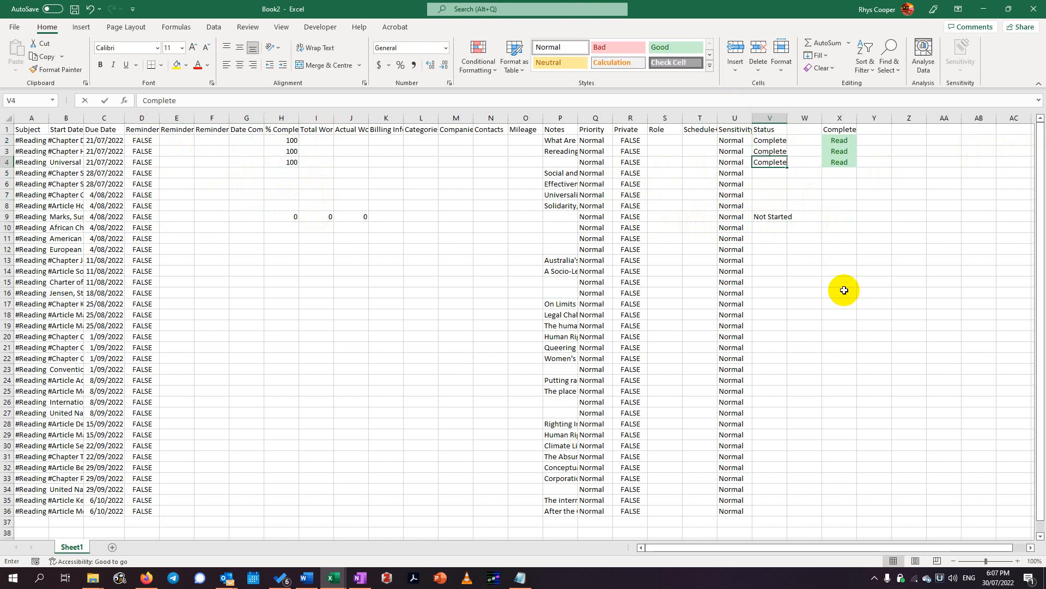
Copy the Total Work and Actual Work zeros from I9:J9 into rows 2 to 4 of the same columns
{"action": "left_click_drag", "start_coordinate": [280, 217], "coordinate": [345, 214]}
{"action": "left_click", "coordinate": [330, 184]}
{"action": "key", "text": "ctrl+c"}
{"action": "left_click", "coordinate": [321, 141]}
{"action": "type", "text": "v"}
{"action": "left_click", "coordinate": [323, 184]}
{"action": "left_click_drag", "start_coordinate": [320, 216], "coordinate": [348, 217]}
{"action": "key", "text": "ctrl+c"}
{"action": "left_click", "coordinate": [320, 140]}
{"action": "key", "text": "ctrl+v"}
{"action": "left_click", "coordinate": [319, 151]}
{"action": "key", "text": "ctrl+v"}
{"action": "left_click", "coordinate": [319, 162]}
{"action": "key", "text": "ctrl+v"}
Fill the zeros in H9:J9 up to row 5 and down to row 36 across % Complete, Total Work and Actual Work
{"action": "left_click_drag", "start_coordinate": [296, 213], "coordinate": [351, 181]}
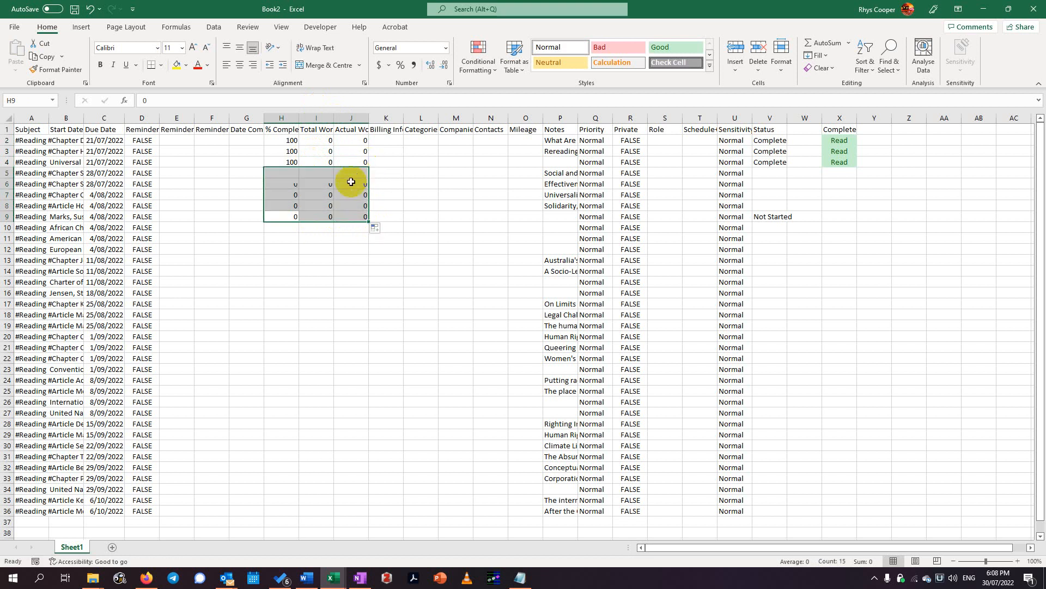
{"action": "double_click", "coordinate": [368, 222]}
{"action": "left_click", "coordinate": [458, 240]}
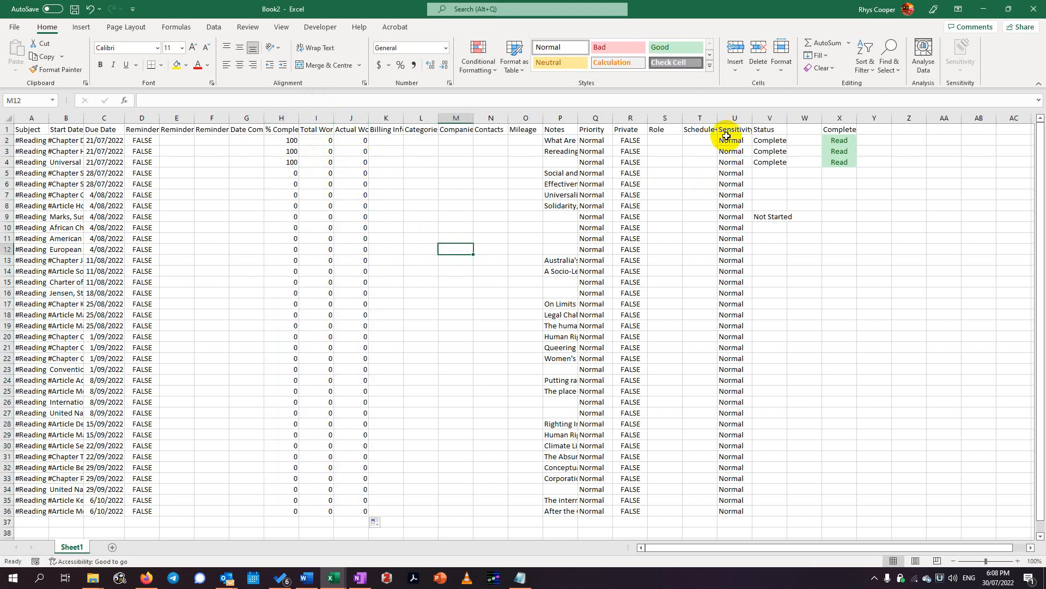
Fill Not Started from V9 up to row 5 and down to row 36 in the Status column
{"action": "left_click", "coordinate": [777, 137]}
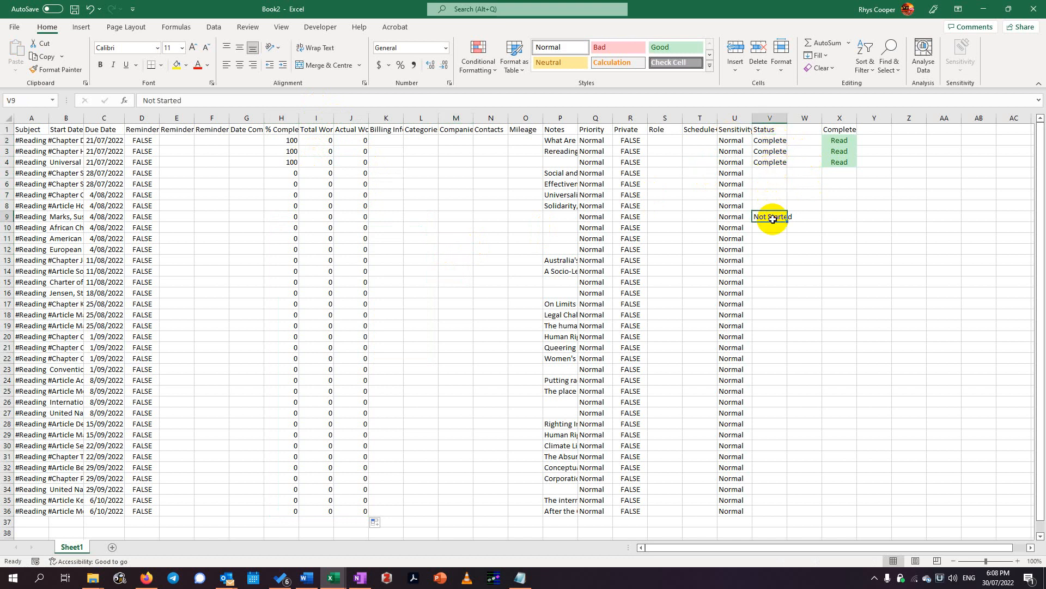
{"action": "left_click_drag", "start_coordinate": [787, 223], "coordinate": [780, 174]}
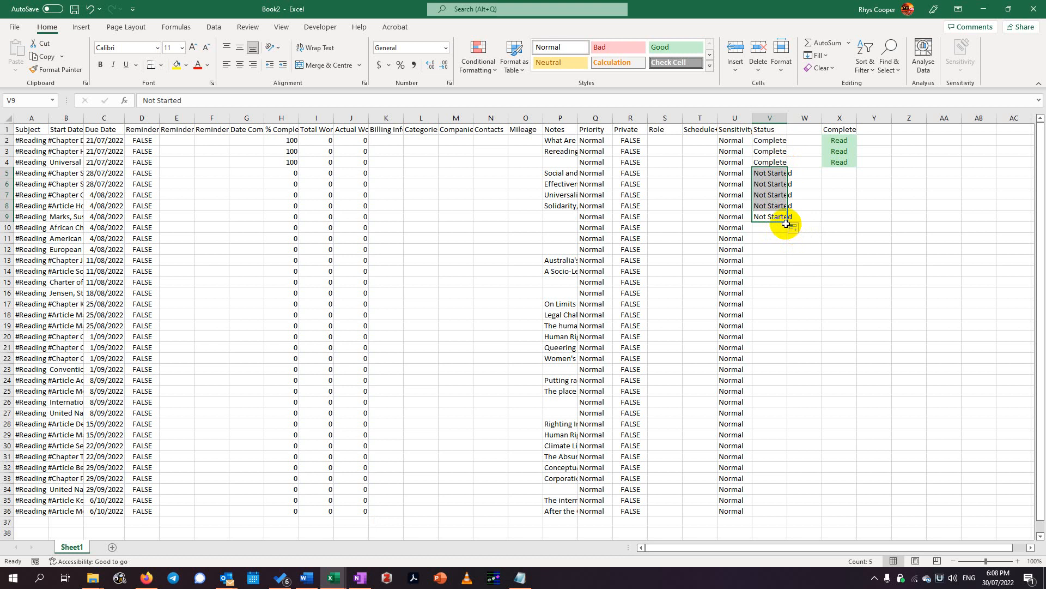
{"action": "mouse_move", "coordinate": [789, 222]}
{"action": "left_mouse_down"}
{"action": "mouse_move", "coordinate": [790, 299]}
{"action": "mouse_move", "coordinate": [771, 236]}
{"action": "mouse_move", "coordinate": [777, 214]}
{"action": "left_mouse_up"}
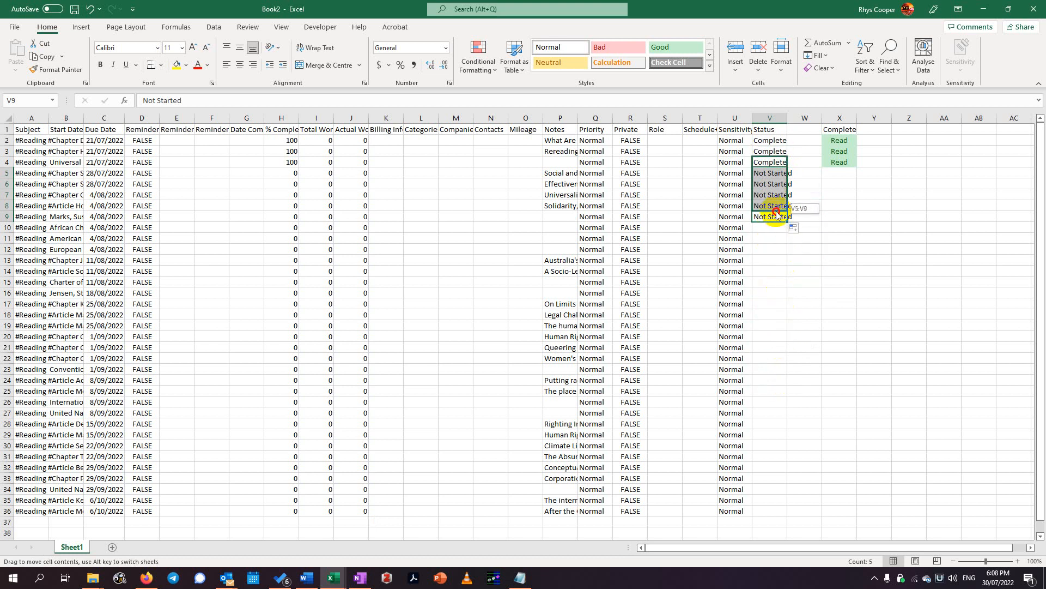
{"action": "double_click", "coordinate": [788, 221]}
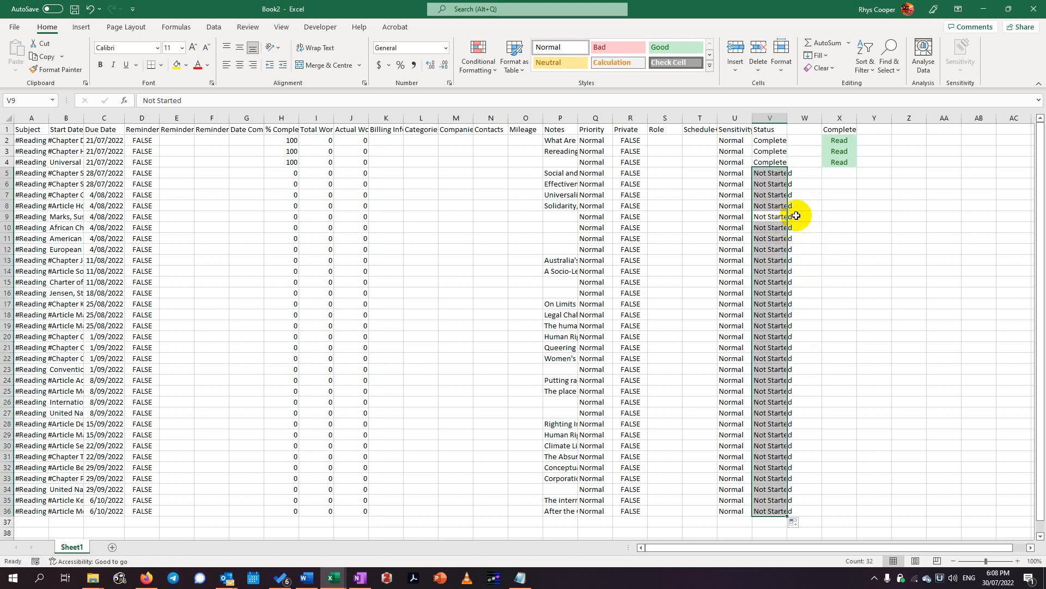
Delete the helper column X headed Complete with its Read marks beside the task table
{"action": "left_click", "coordinate": [872, 195]}
{"action": "left_click", "coordinate": [840, 118]}
{"action": "right_click", "coordinate": [840, 118]}
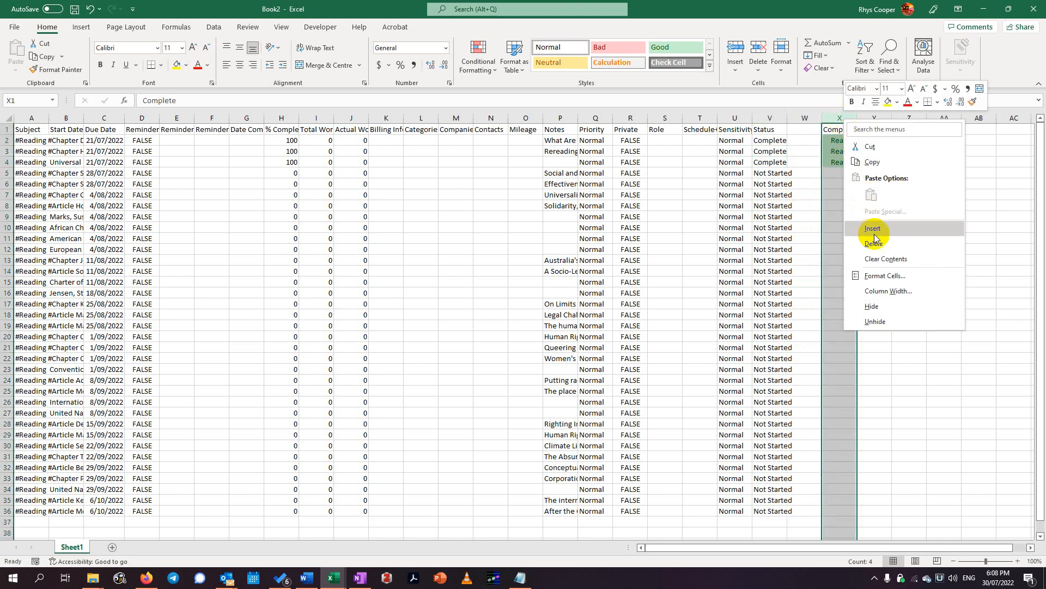
{"action": "left_click", "coordinate": [872, 230]}
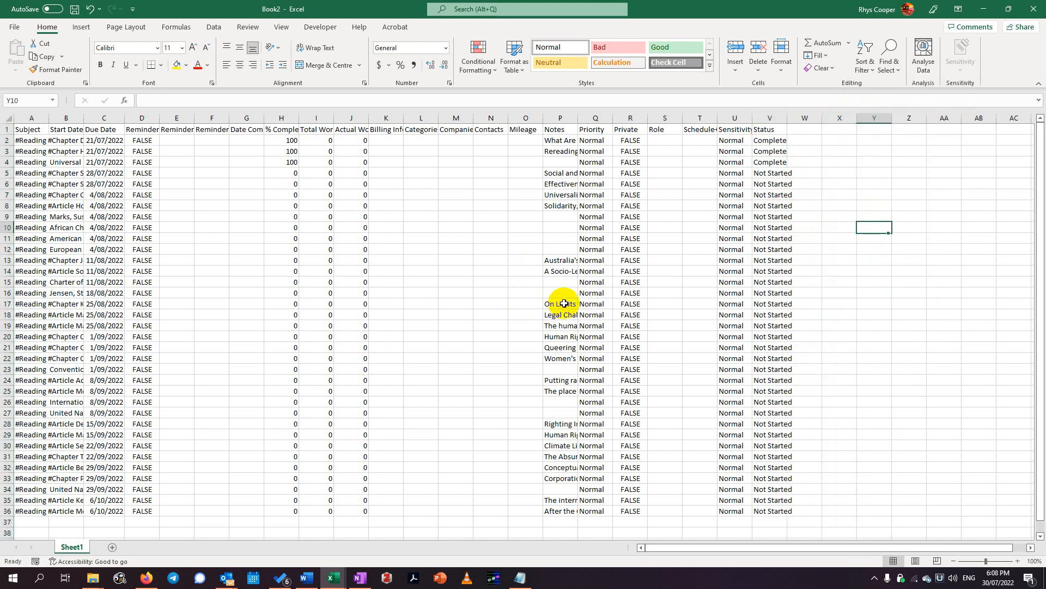
Rename the worksheet from its default name to HRL
{"action": "double_click", "coordinate": [68, 547]}
{"action": "type", "text": "HRL"}
{"action": "key", "text": "Return"}
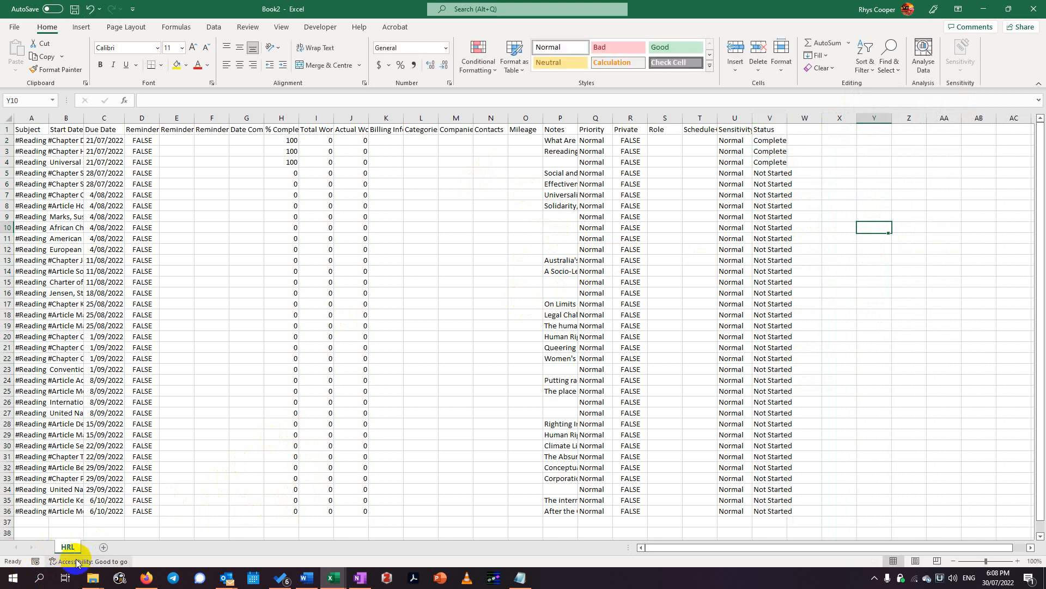
Save the workbook as a CSV UTF-8 file named HRL-ReadingList-Microsoft-ToDo-Import in the 27. Human Rights Law folder
{"action": "left_click", "coordinate": [25, 31]}
{"action": "left_click", "coordinate": [24, 32]}
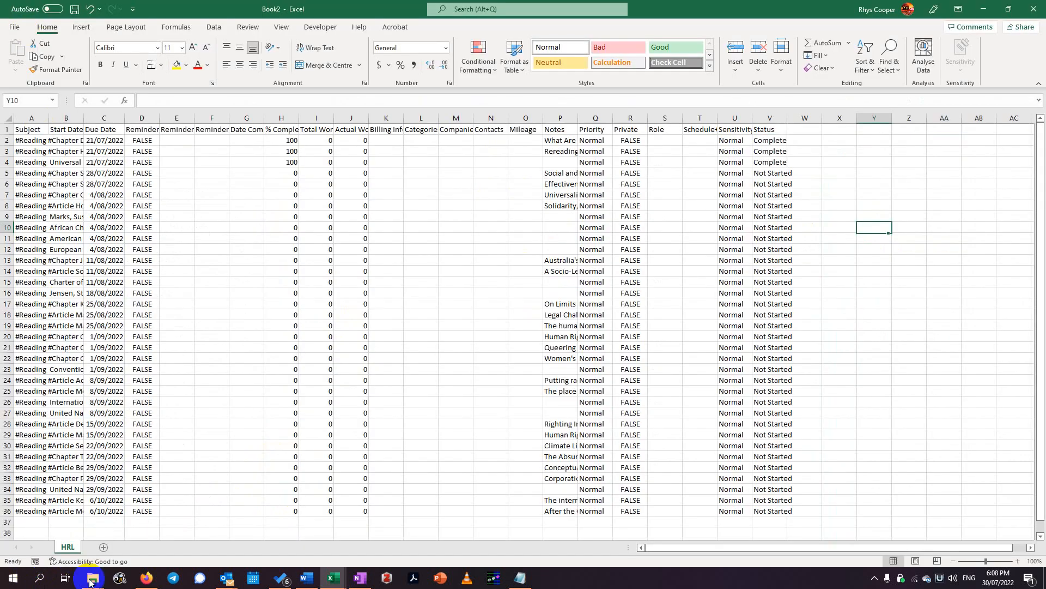
{"action": "left_click", "coordinate": [24, 32]}
{"action": "left_click", "coordinate": [60, 178]}
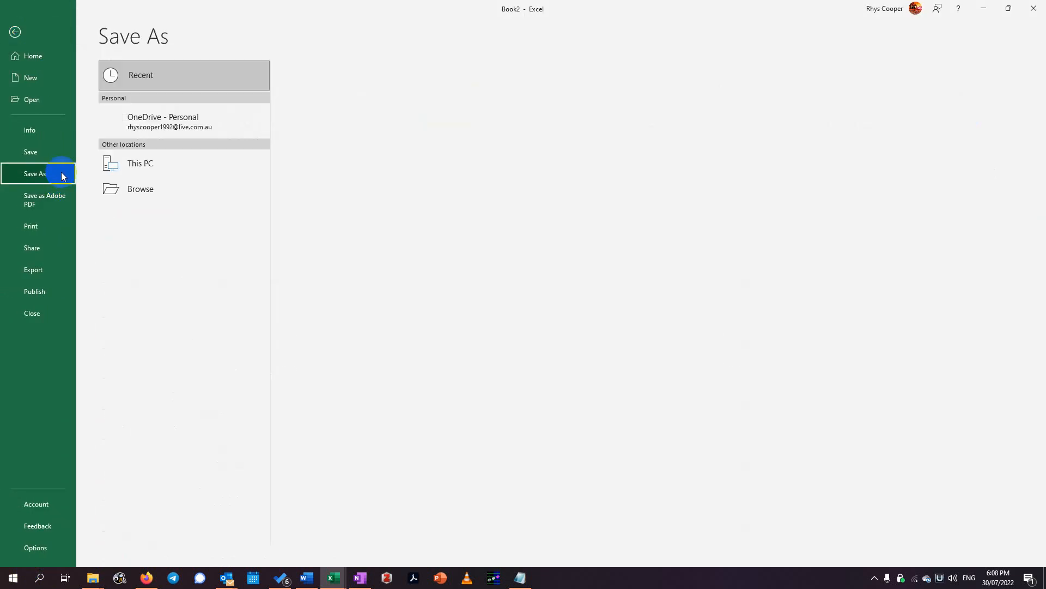
{"action": "left_click", "coordinate": [385, 120]}
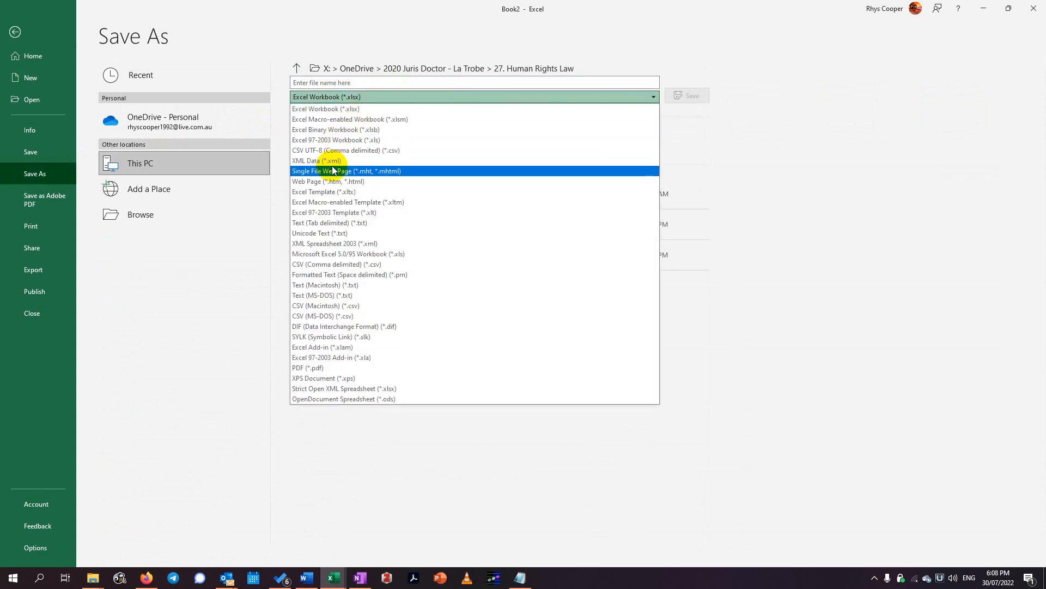
{"action": "left_click", "coordinate": [353, 151]}
{"action": "left_click", "coordinate": [475, 256]}
{"action": "left_click", "coordinate": [459, 82]}
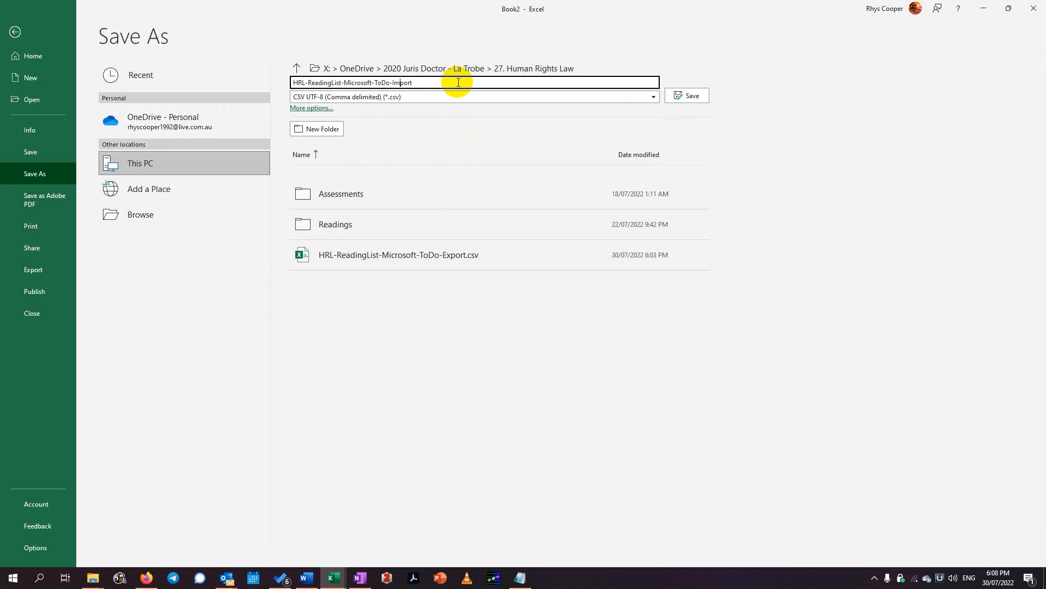
{"action": "key", "text": "Return"}
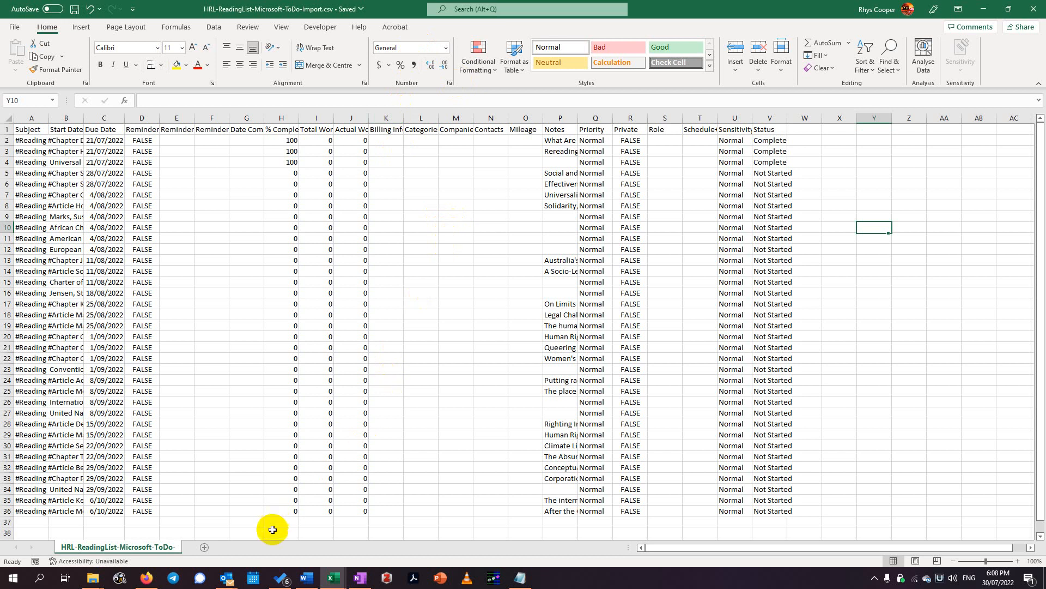
Switch to Outlook and open the 4. HRL - Reading task folder
{"action": "mouse_move", "coordinate": [232, 585]}
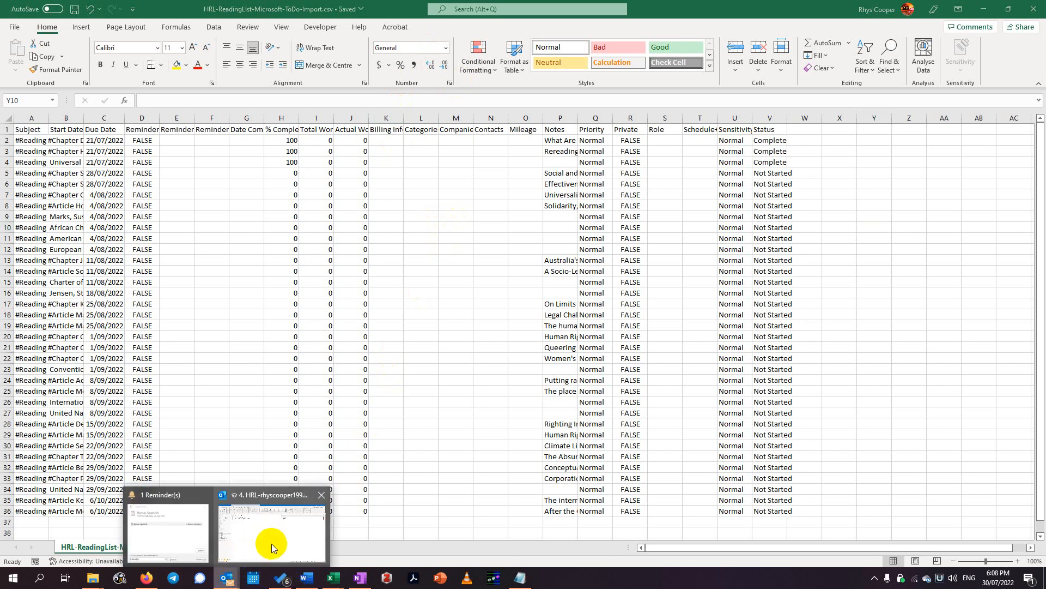
{"action": "left_click", "coordinate": [280, 529]}
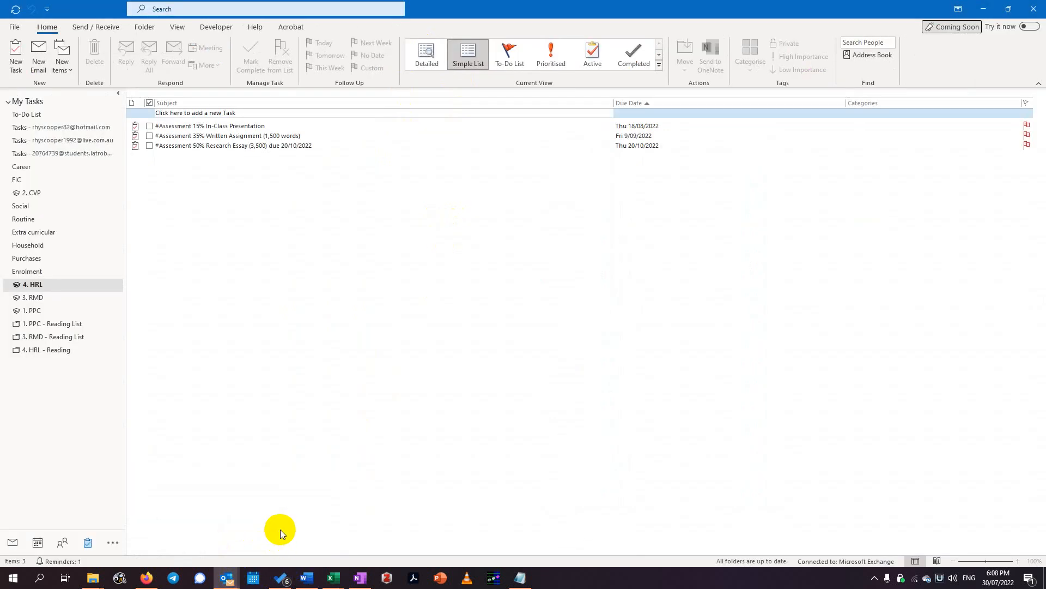
{"action": "left_click", "coordinate": [47, 350]}
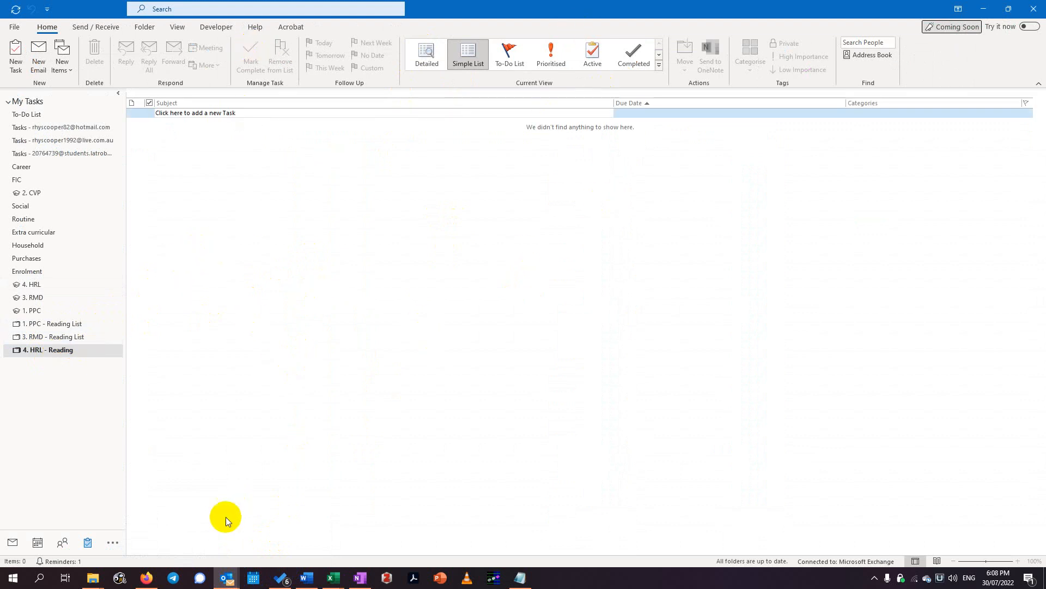
Check the 4. HRL - Reading list in Microsoft To Do, and return to Outlook
{"action": "left_click", "coordinate": [280, 577]}
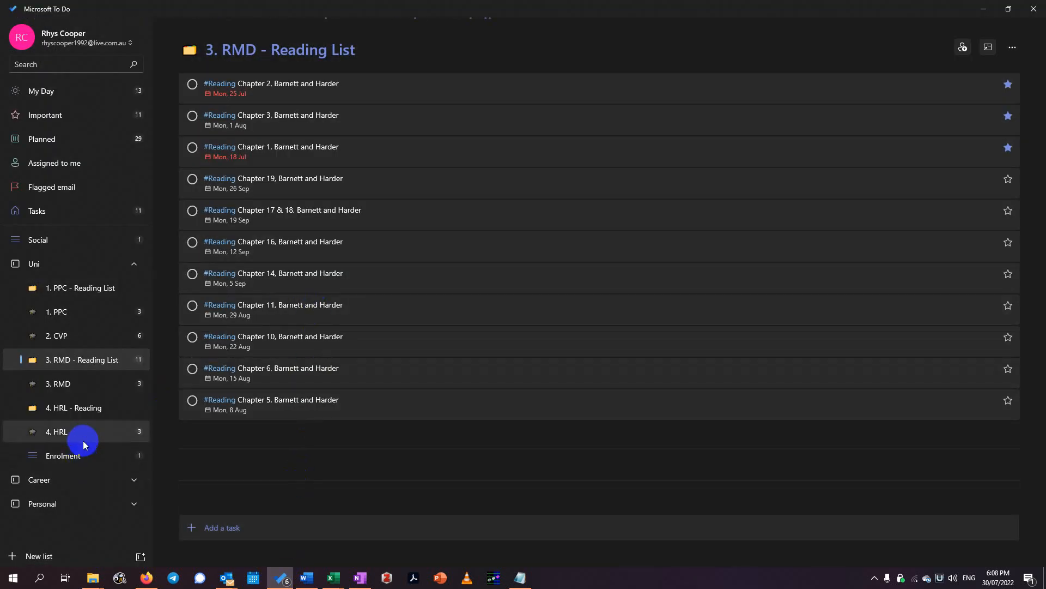
{"action": "left_click", "coordinate": [82, 434]}
{"action": "left_click", "coordinate": [87, 409]}
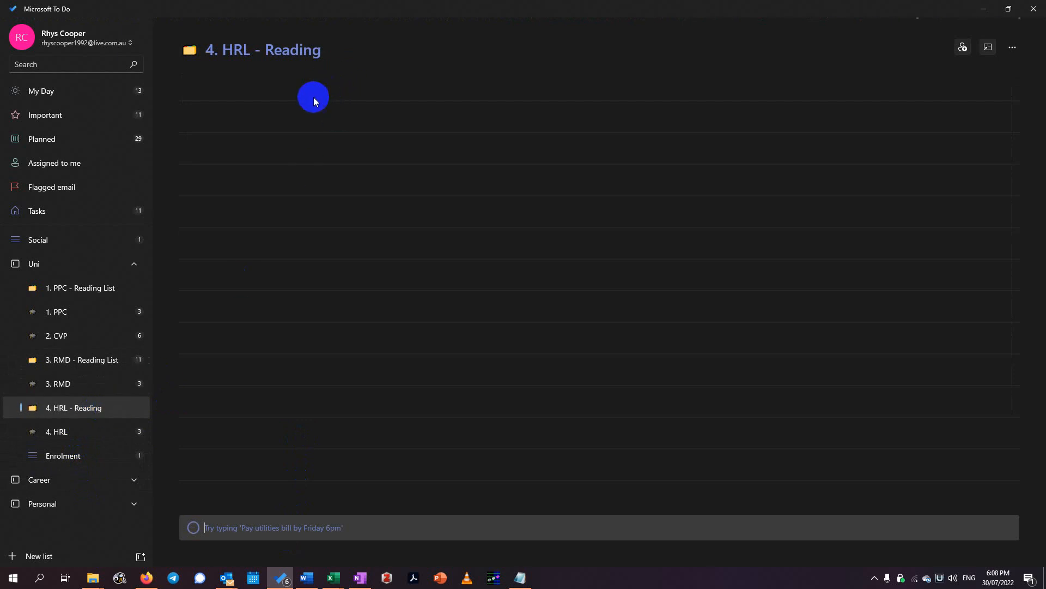
{"action": "left_click", "coordinate": [979, 11]}
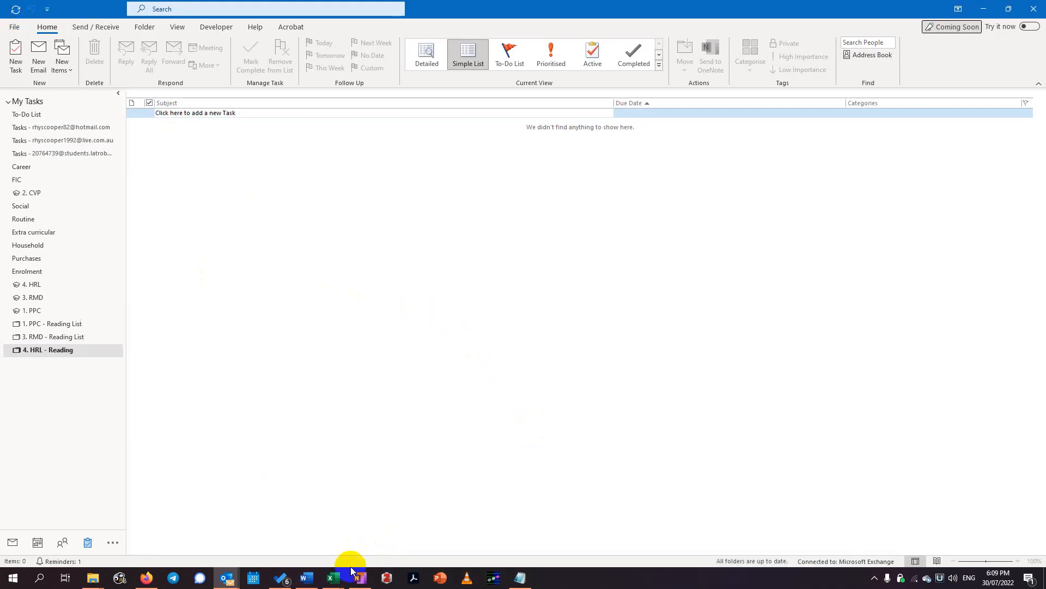
Examine the account options and the whole Settings page in Microsoft To Do
{"action": "left_click", "coordinate": [285, 579]}
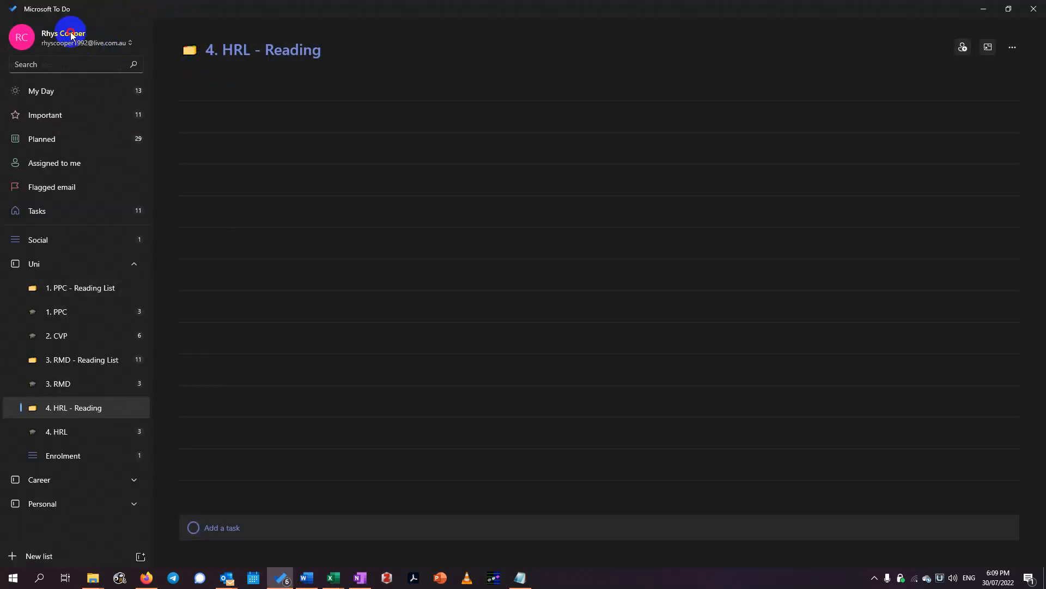
{"action": "left_click", "coordinate": [70, 32]}
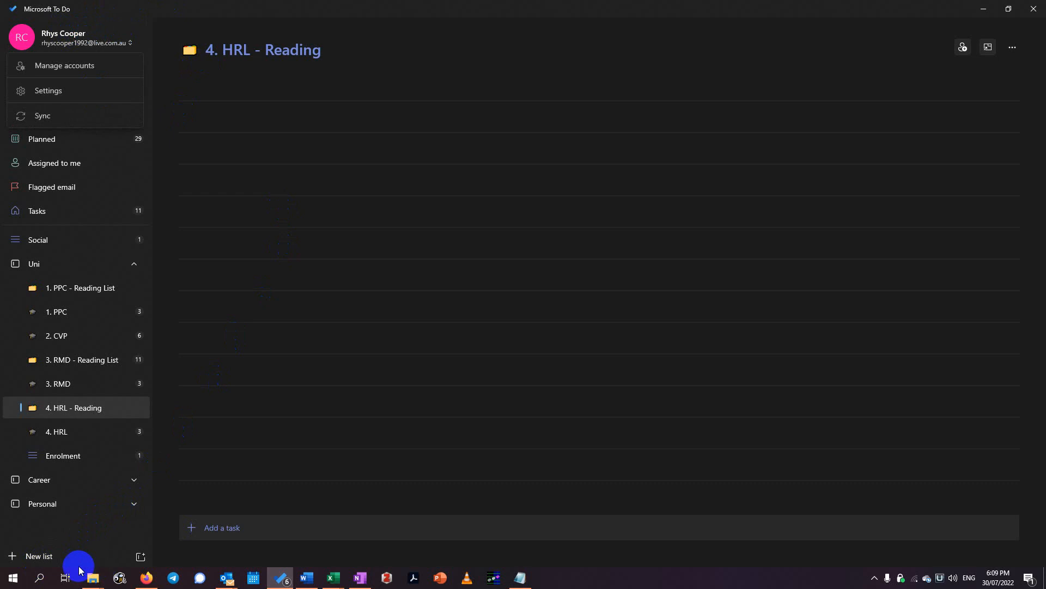
{"action": "left_click", "coordinate": [144, 557]}
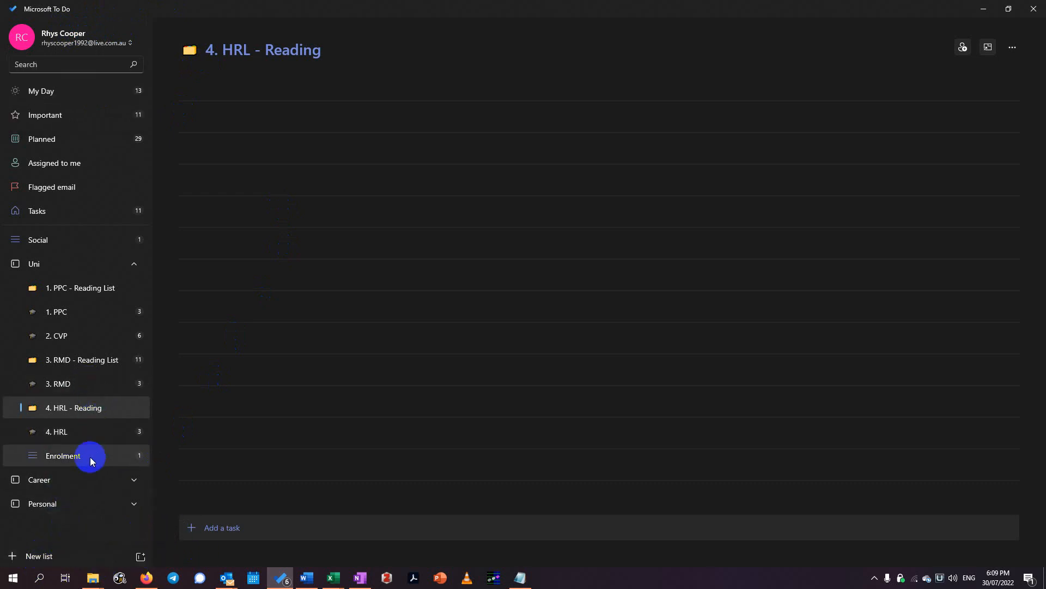
{"action": "left_click", "coordinate": [77, 42]}
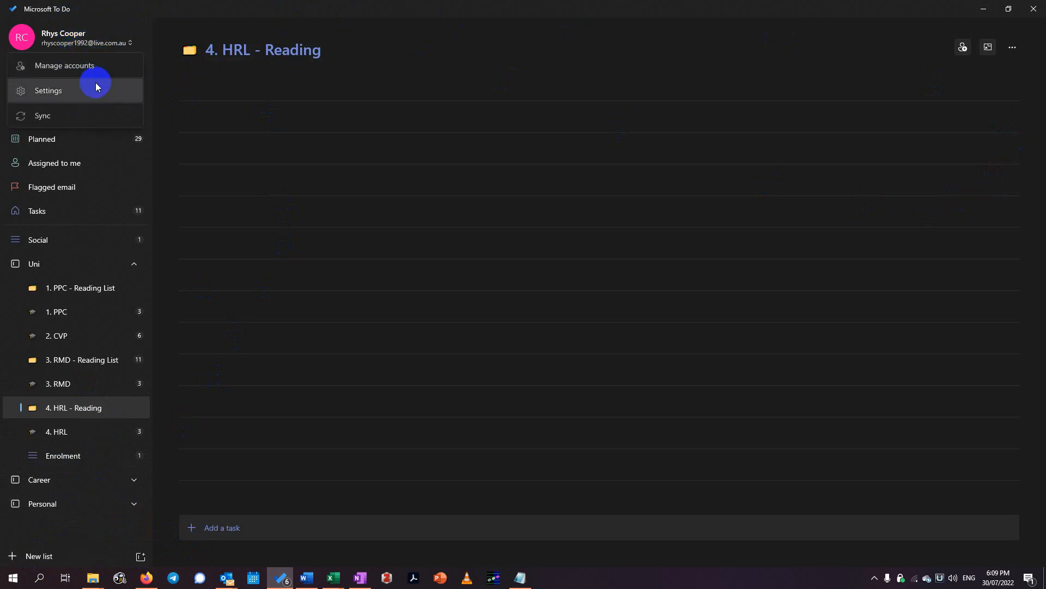
{"action": "left_click", "coordinate": [98, 91]}
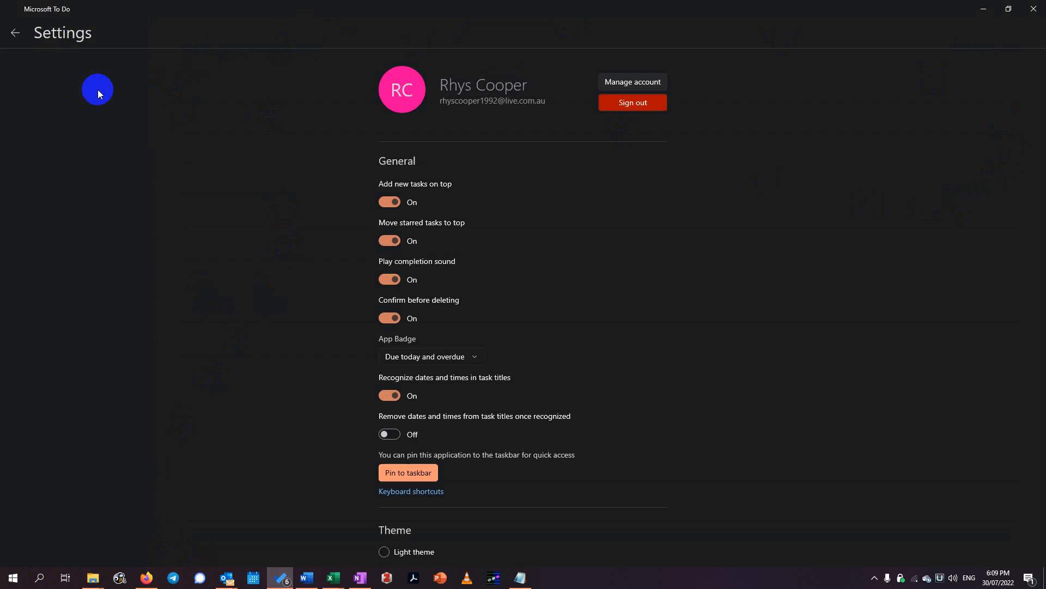
{"action": "scroll", "coordinate": [584, 219], "scroll_direction": "down", "scroll_amount": 5}
{"action": "scroll", "coordinate": [598, 203], "scroll_direction": "up", "scroll_amount": 6}
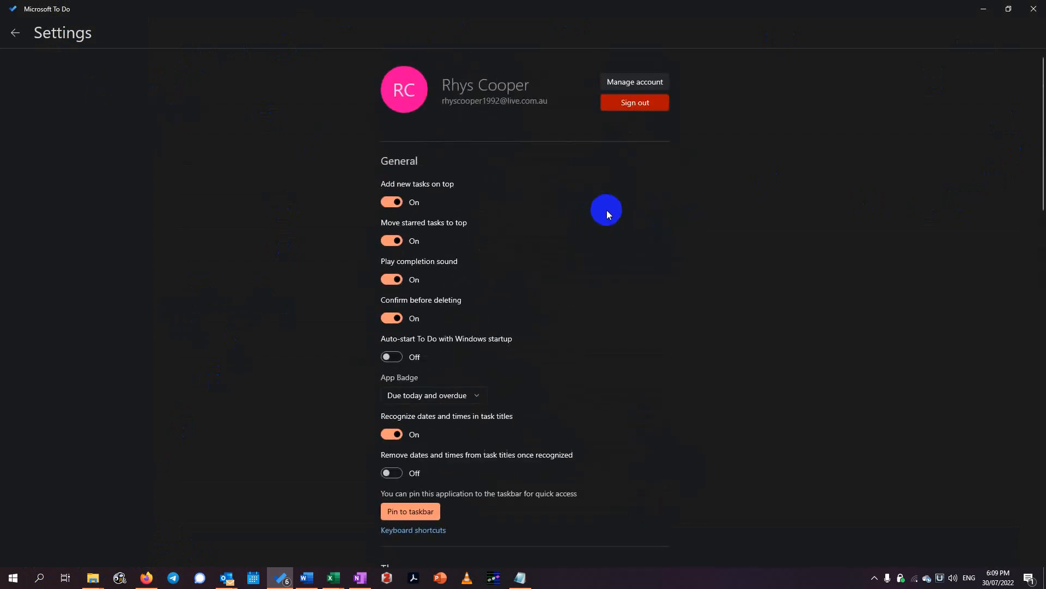
{"action": "scroll", "coordinate": [606, 213], "scroll_direction": "down", "scroll_amount": 7}
{"action": "scroll", "coordinate": [629, 220], "scroll_direction": "down", "scroll_amount": 10}
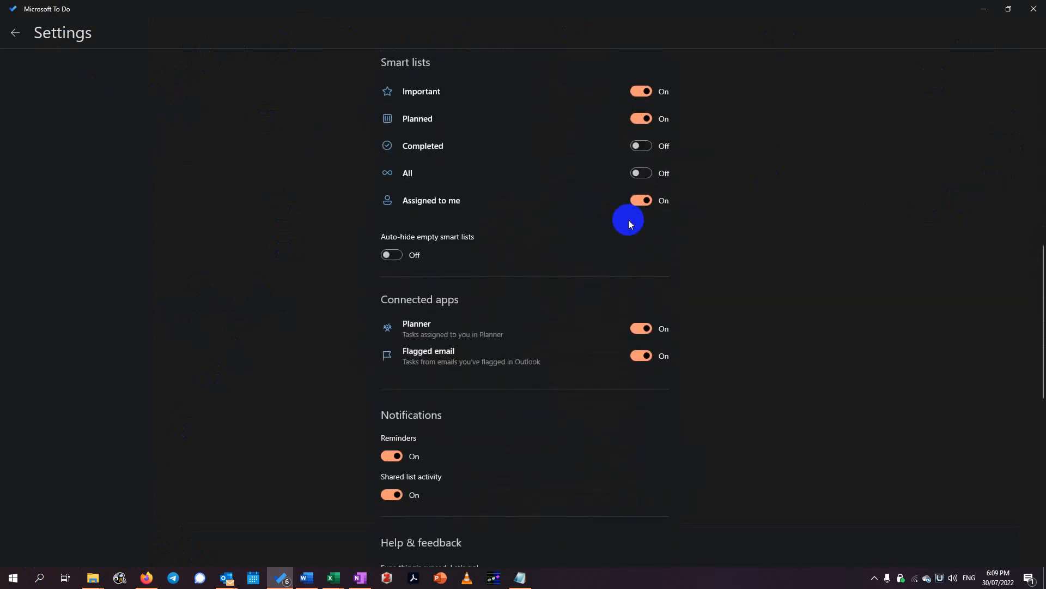
{"action": "scroll", "coordinate": [627, 223], "scroll_direction": "down", "scroll_amount": 4}
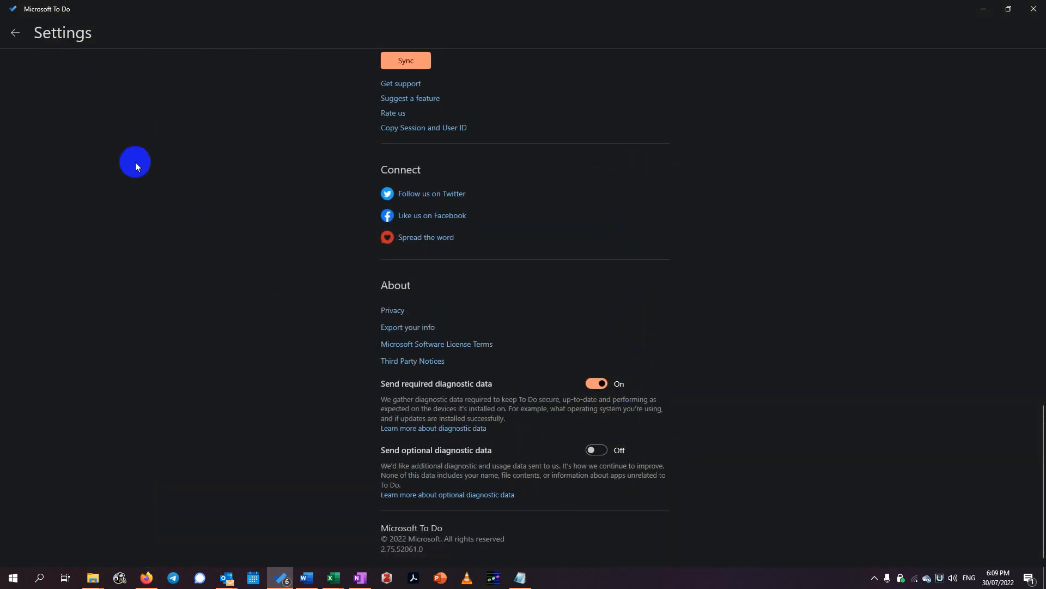
{"action": "left_click", "coordinate": [26, 37]}
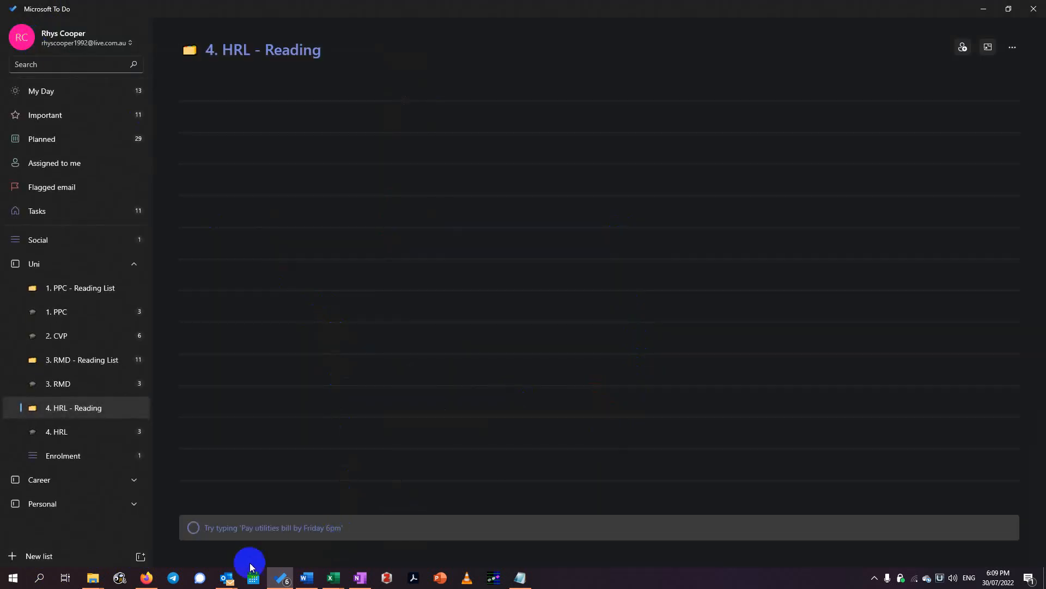
Return to Outlook and start an import from another program or file, with Comma Separated Values as the file type
{"action": "mouse_move", "coordinate": [234, 583]}
{"action": "left_click", "coordinate": [286, 536]}
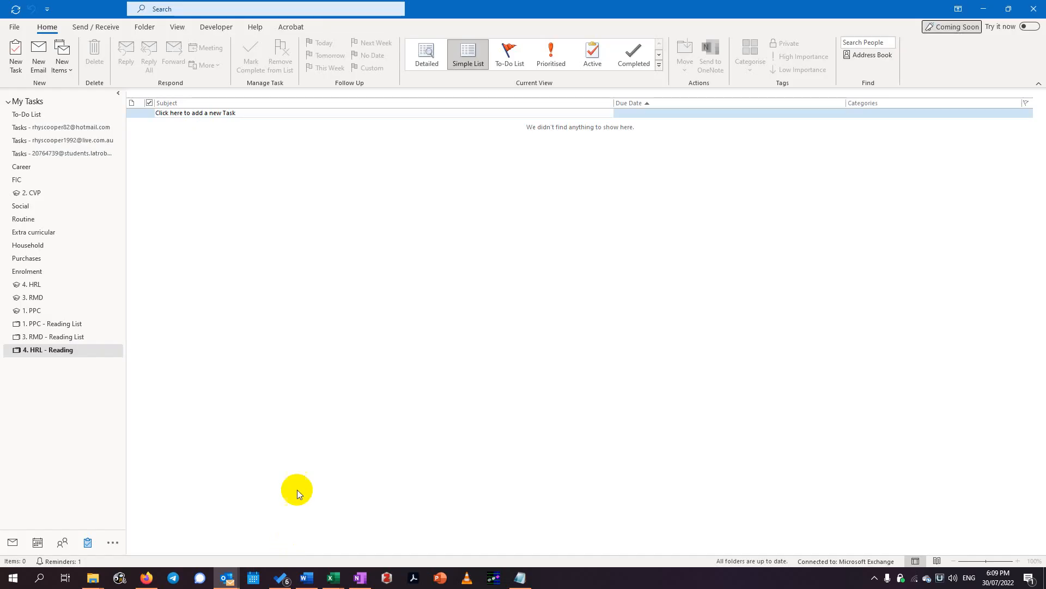
{"action": "left_click", "coordinate": [14, 27]}
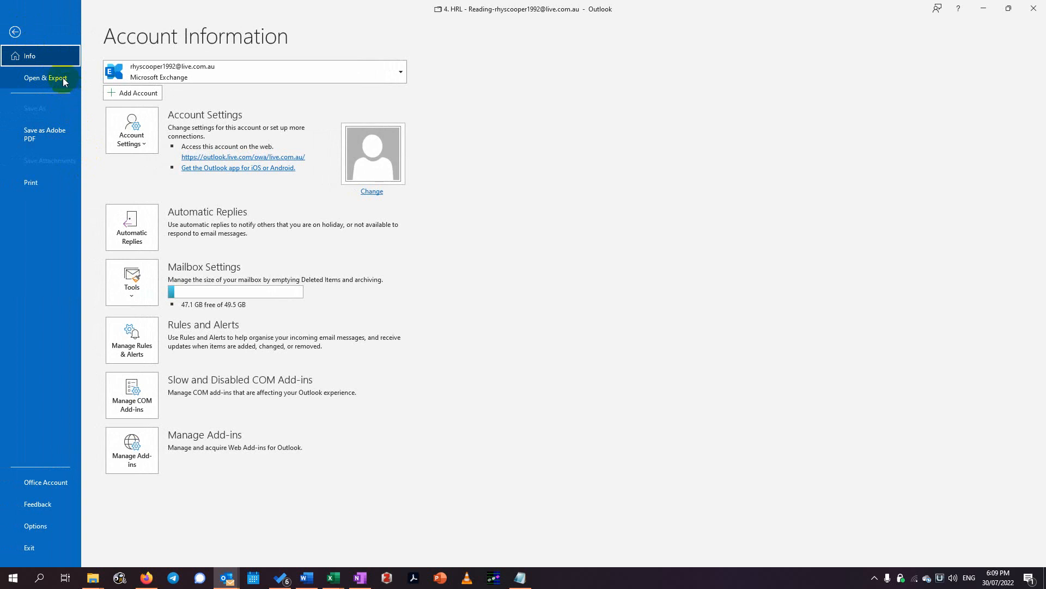
{"action": "left_click", "coordinate": [67, 79]}
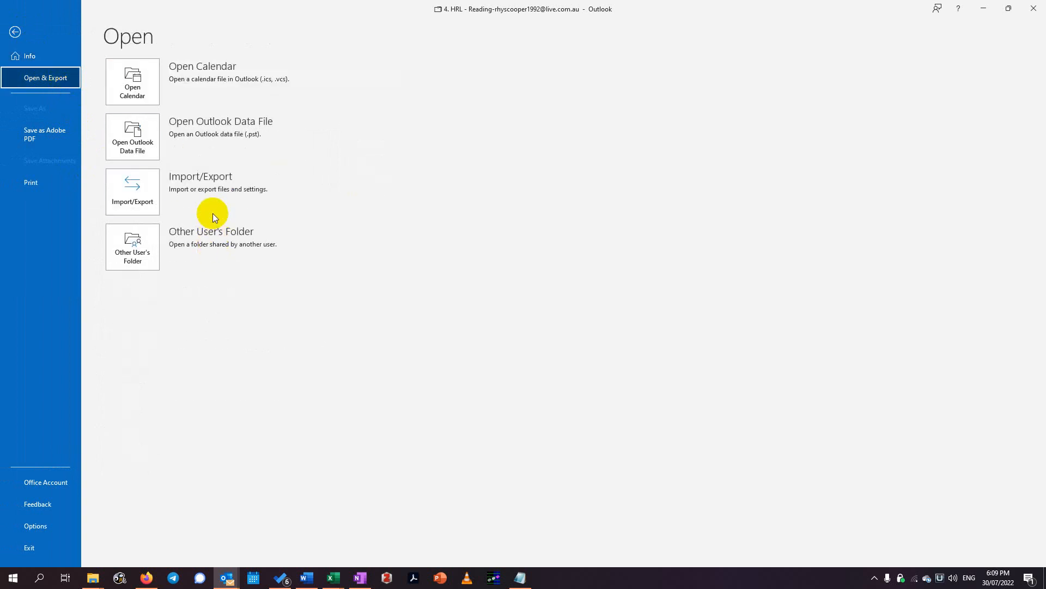
{"action": "left_click", "coordinate": [148, 199]}
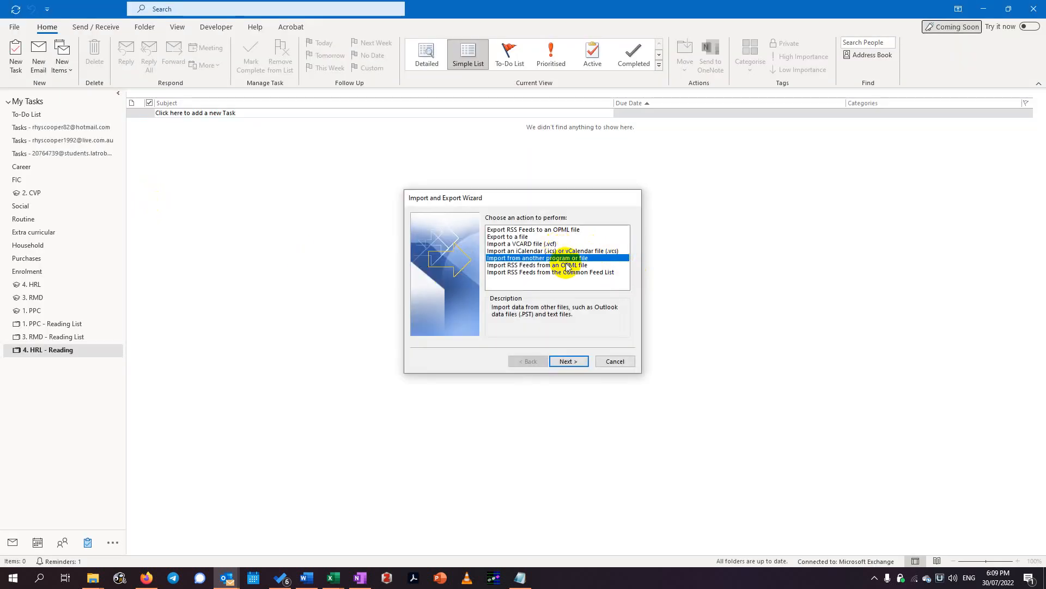
{"action": "left_click", "coordinate": [576, 366]}
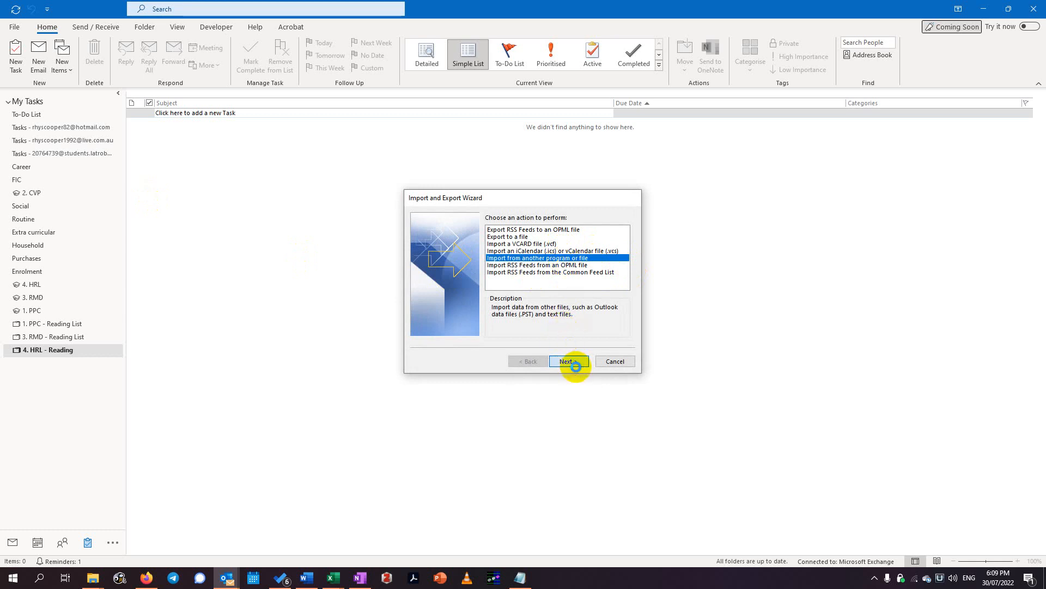
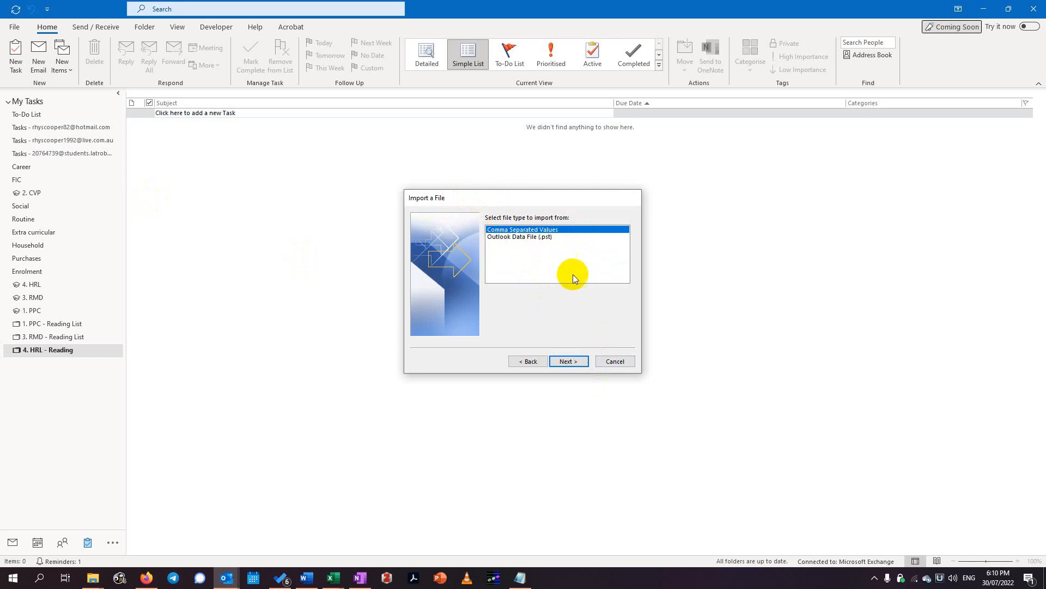
{"action": "left_click", "coordinate": [581, 365]}
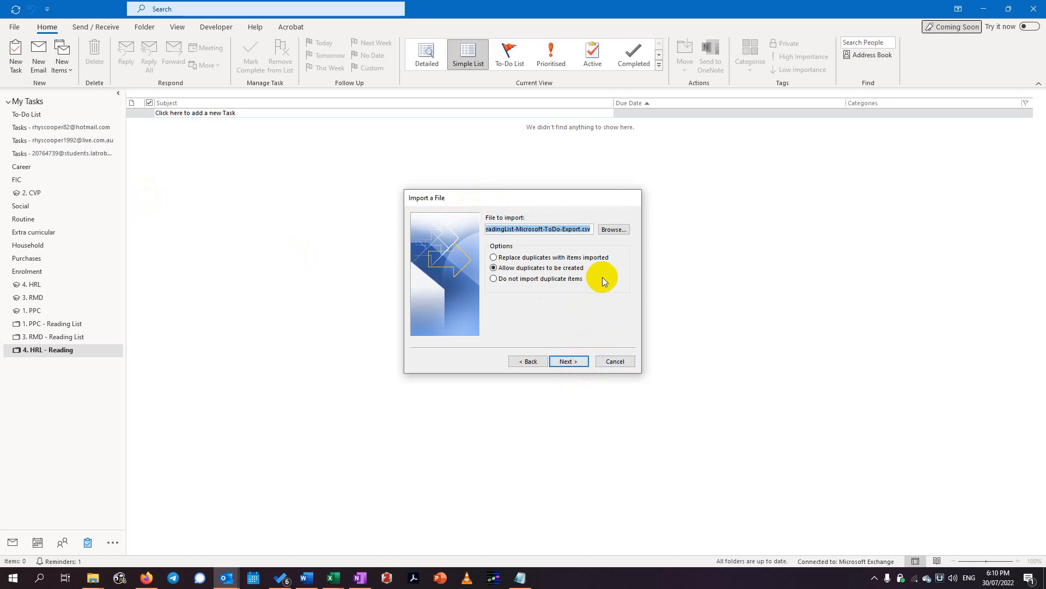
Choose HRL-ReadingList-Microsoft-ToDo-Import.csv as the file to import, with duplicate items not imported
{"action": "left_click", "coordinate": [613, 232]}
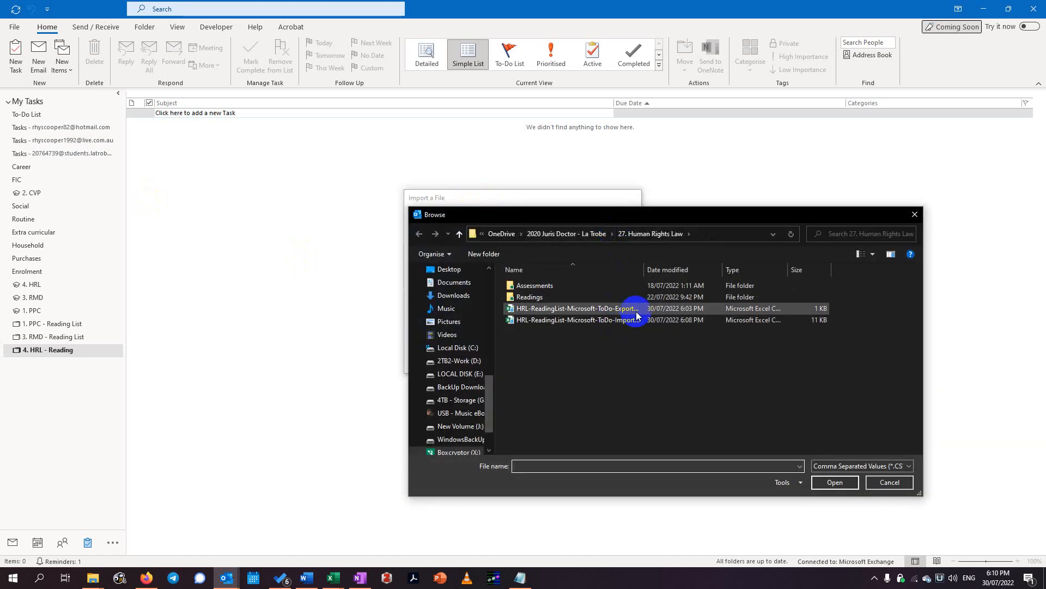
{"action": "left_click", "coordinate": [622, 320]}
{"action": "left_click", "coordinate": [842, 483]}
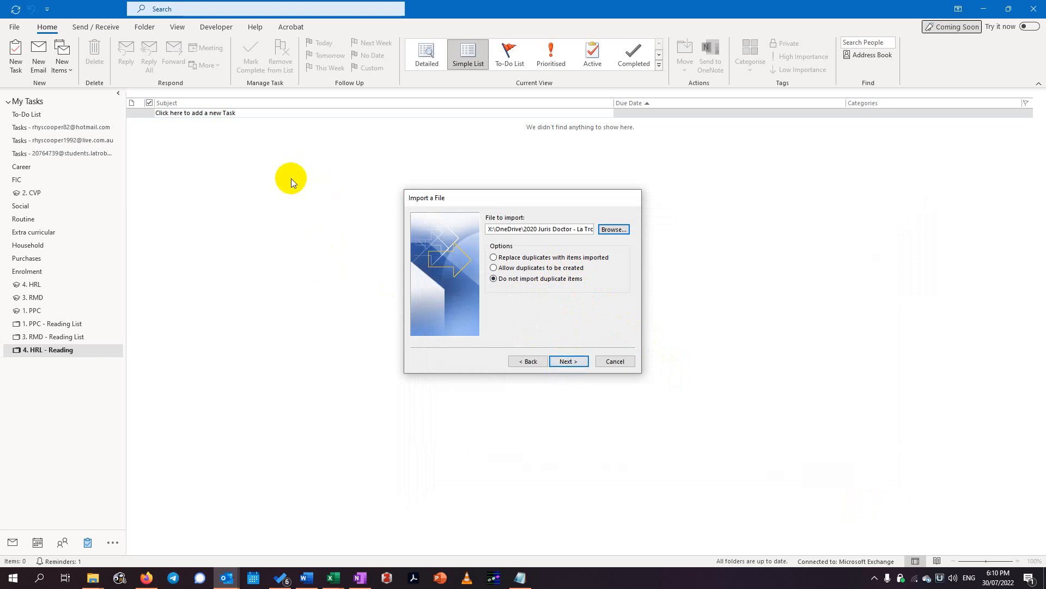
Try to continue the import with 4. HRL - Reading as the destination folder
{"action": "left_click", "coordinate": [568, 361]}
{"action": "scroll", "coordinate": [583, 281], "scroll_direction": "down", "scroll_amount": 5}
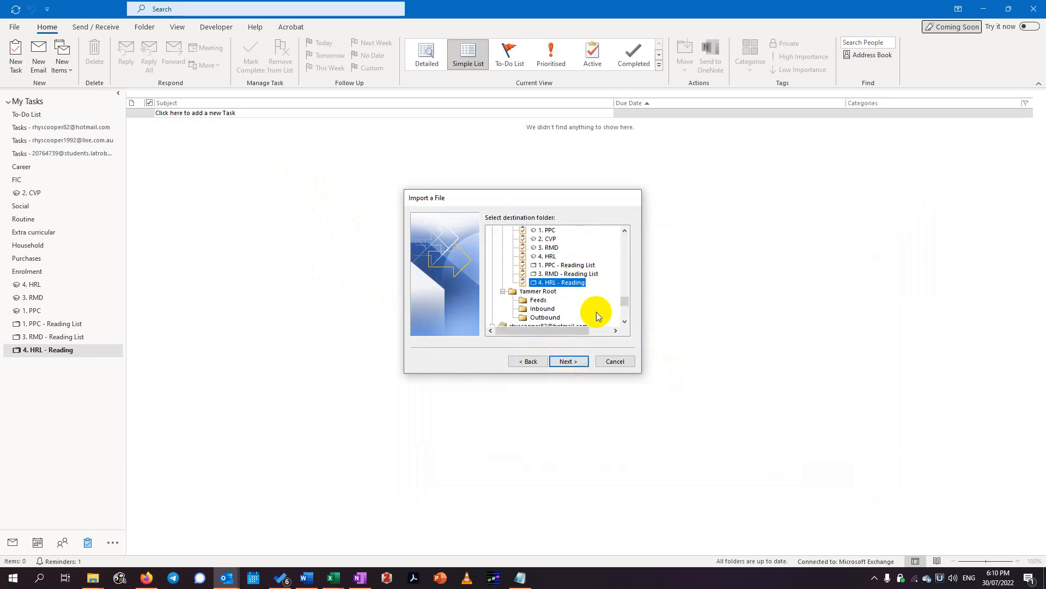
{"action": "left_click", "coordinate": [568, 361]}
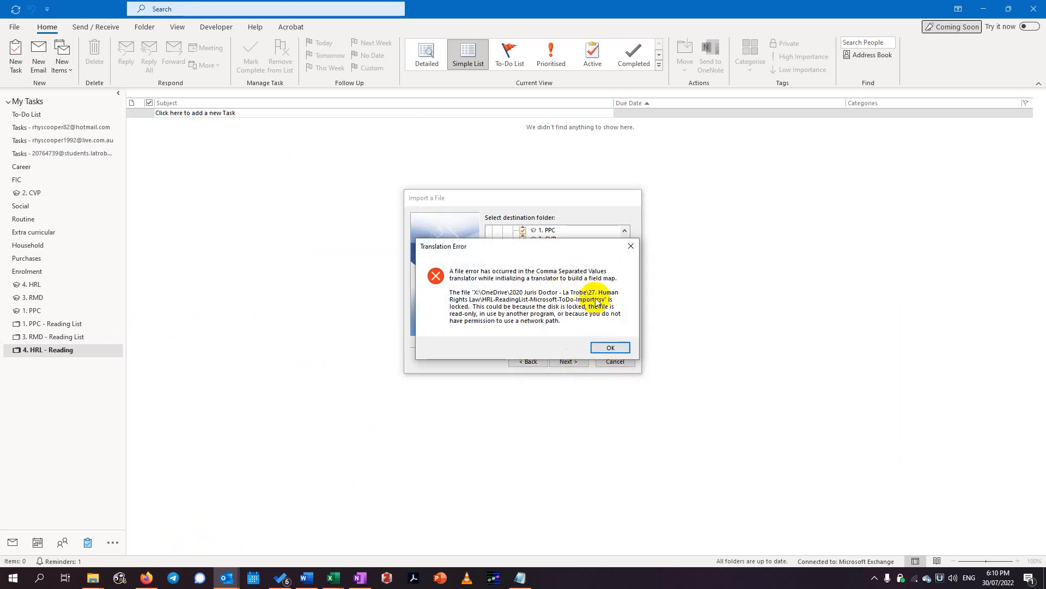
{"action": "left_click", "coordinate": [611, 348]}
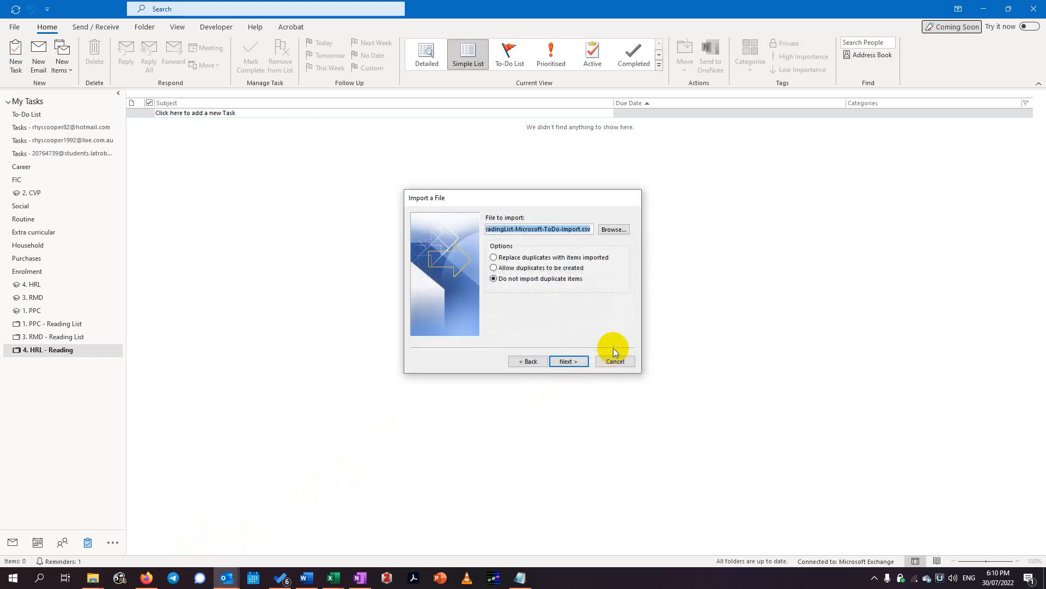
Switch to Excel, close HRL-ReadingList-Microsoft-ToDo-Export.csv without saving, close HRL-ReadingList-Microsoft-ToDo-Import.csv, and return to the Outlook import
{"action": "mouse_move", "coordinate": [335, 577]}
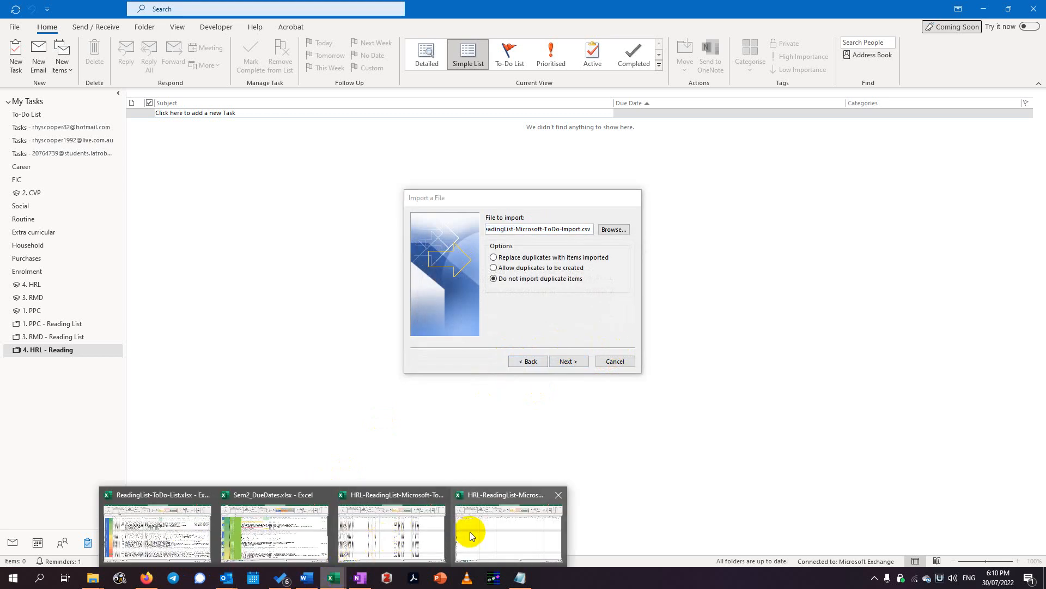
{"action": "left_click", "coordinate": [480, 534]}
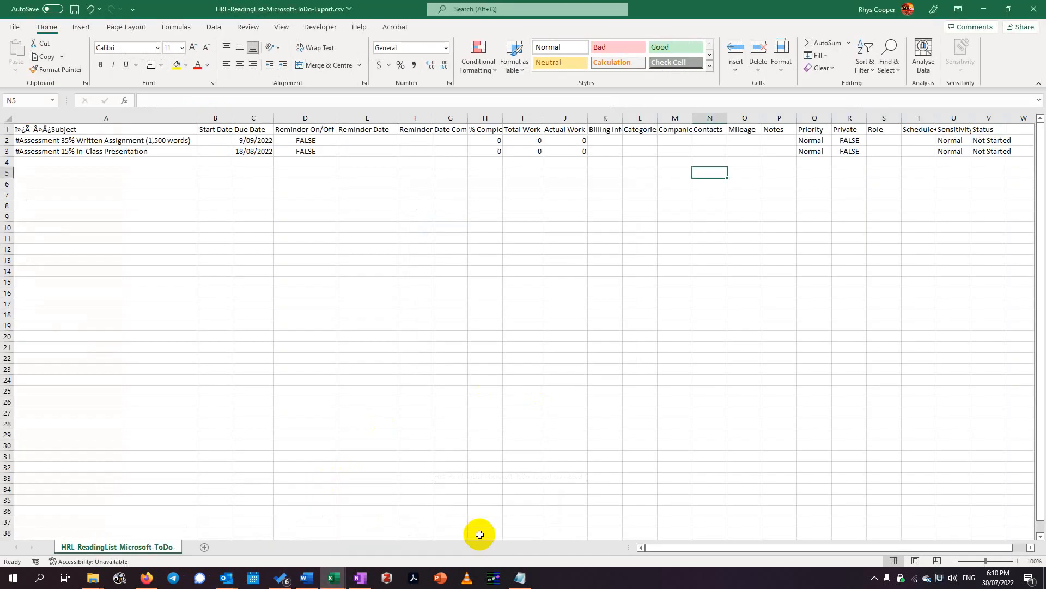
{"action": "left_click", "coordinate": [477, 368]}
{"action": "left_click", "coordinate": [1034, 8]}
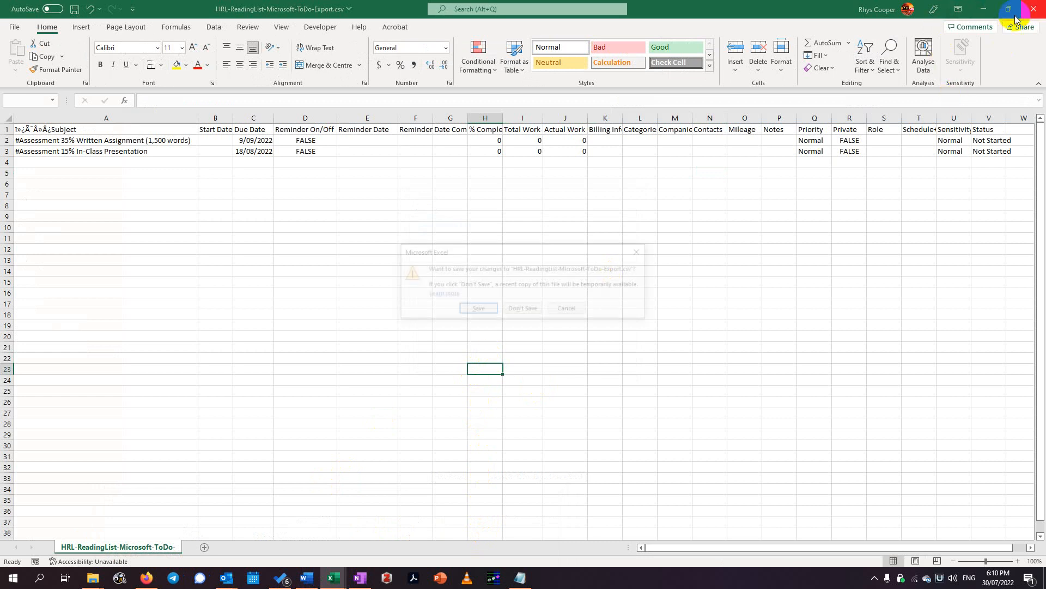
{"action": "left_click", "coordinate": [523, 309]}
{"action": "left_click", "coordinate": [480, 413]}
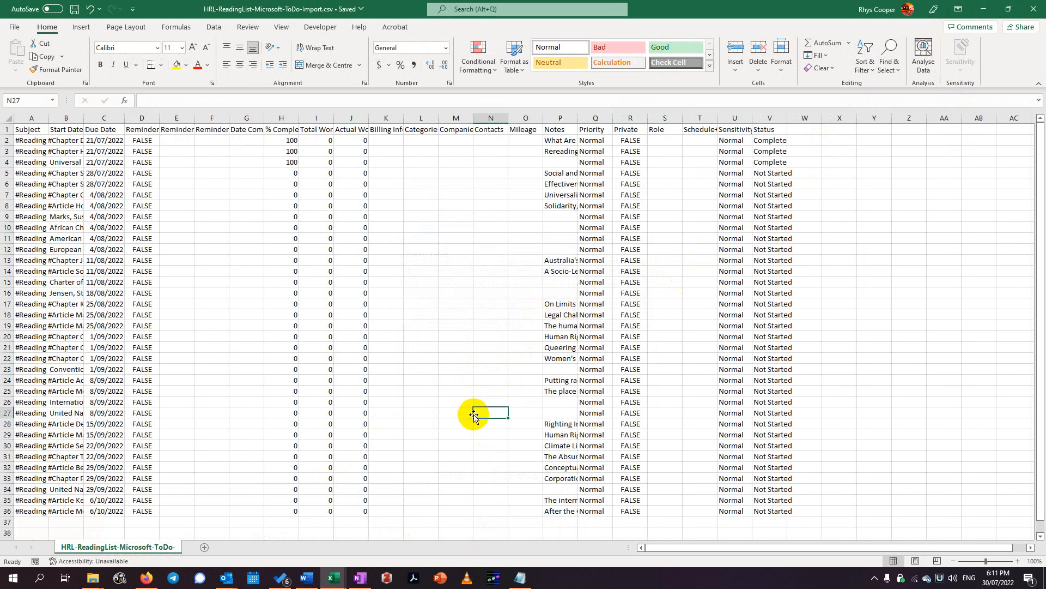
{"action": "left_click", "coordinate": [1034, 9]}
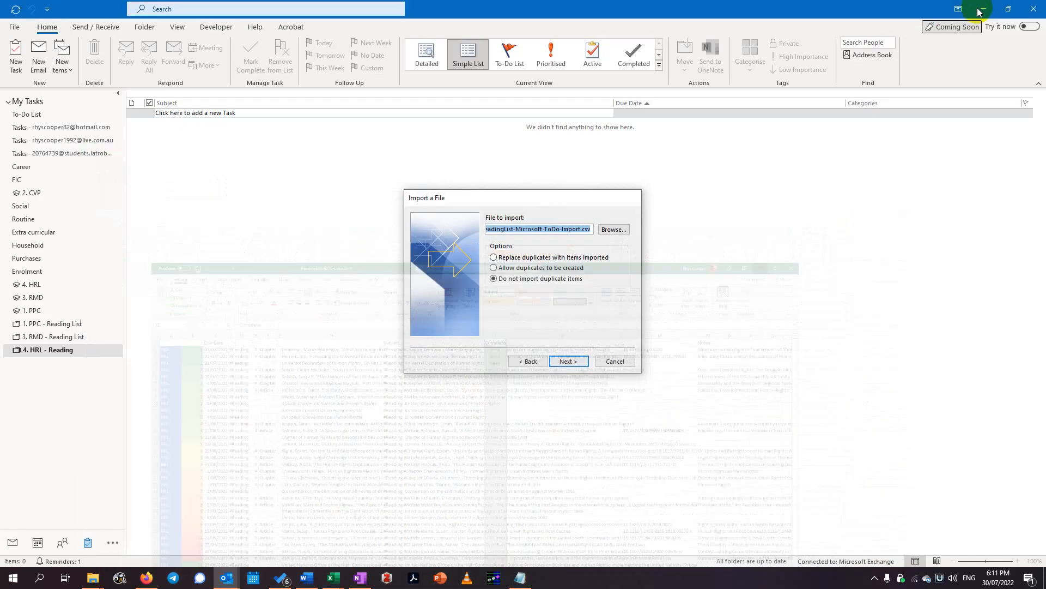
{"action": "left_click", "coordinate": [983, 9]}
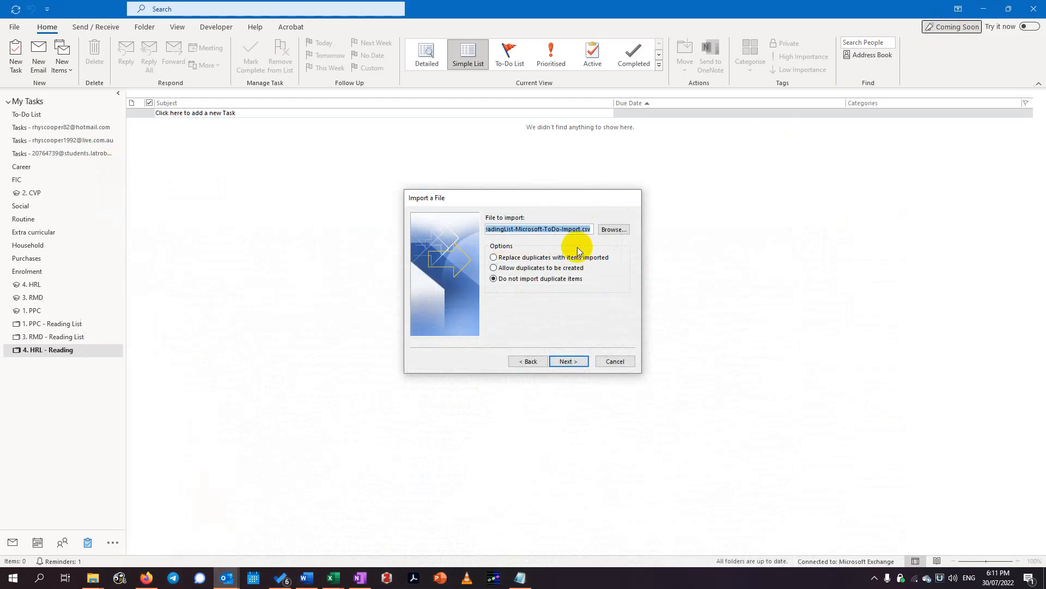
{"action": "left_click", "coordinate": [614, 229]}
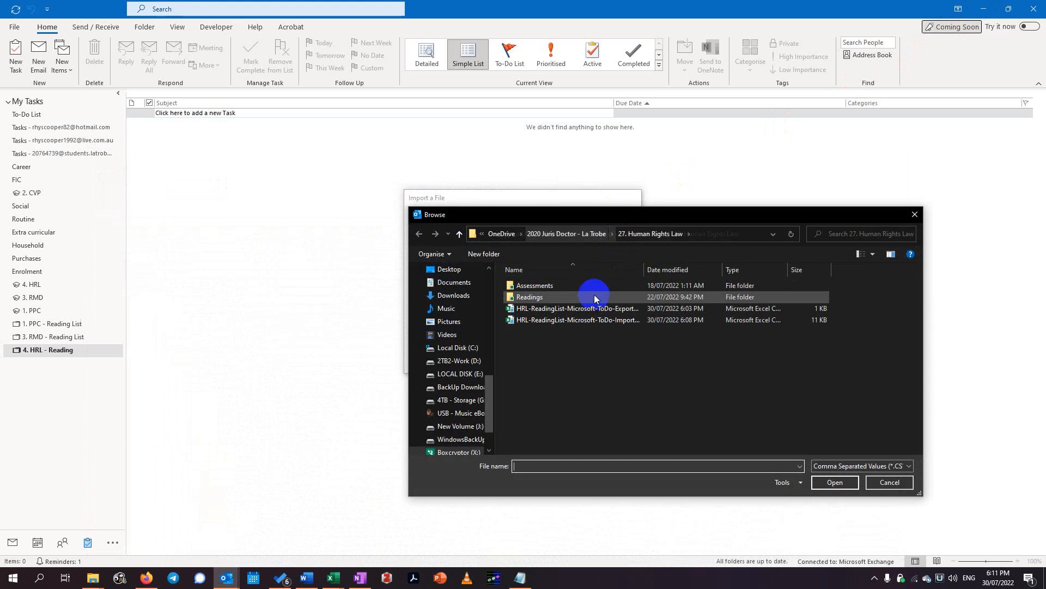
{"action": "left_click", "coordinate": [592, 309]}
{"action": "left_click", "coordinate": [829, 482]}
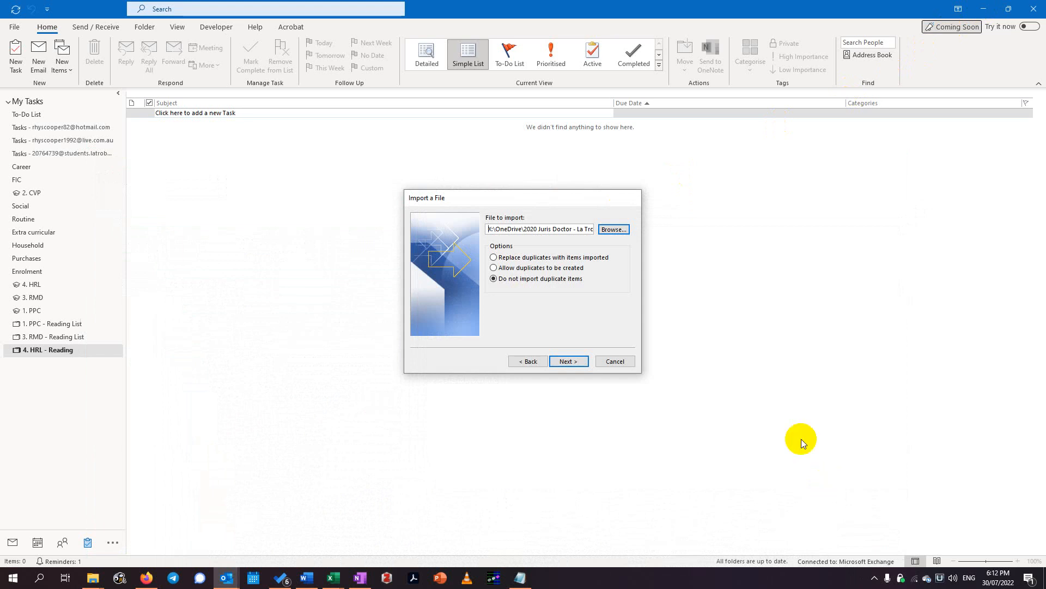
Select HRL-ReadingList-Microsoft-ToDo-Import.csv as the file to import and continue with 4. HRL - Reading as the destination folder
{"action": "left_click", "coordinate": [620, 231]}
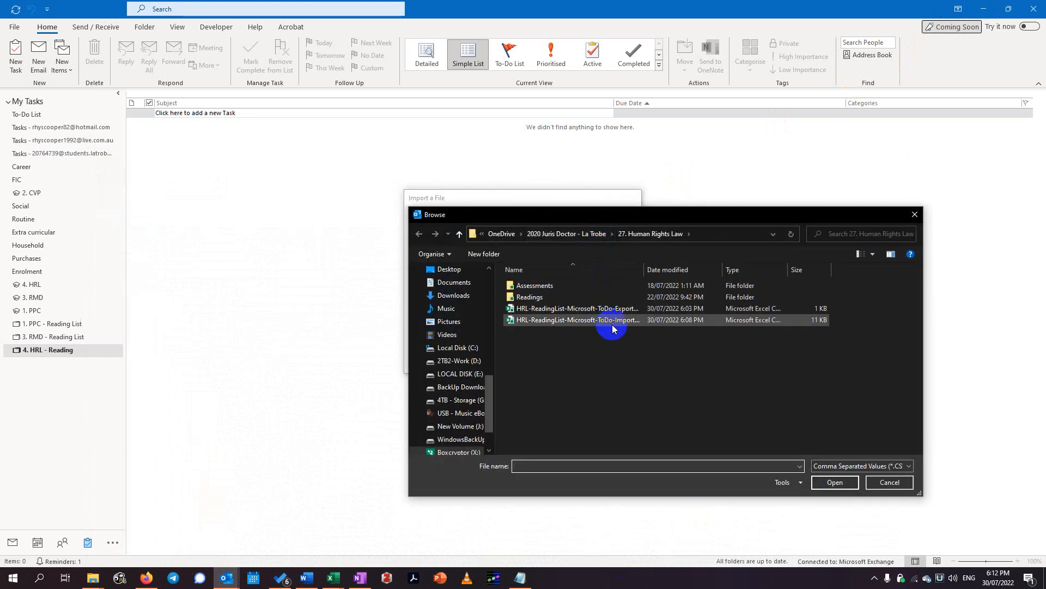
{"action": "left_click", "coordinate": [588, 320]}
{"action": "left_click", "coordinate": [835, 483]}
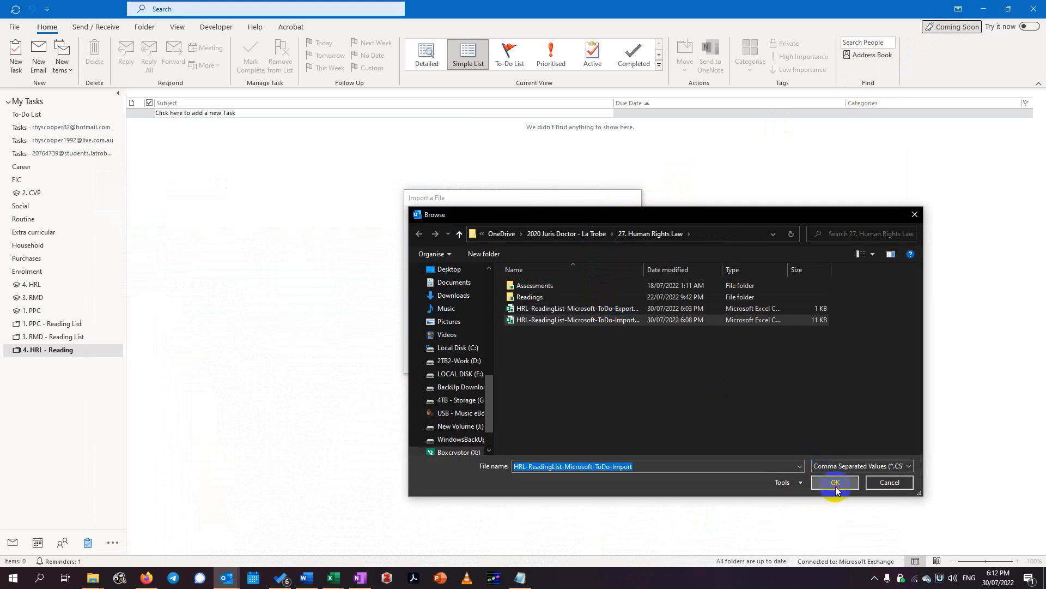
{"action": "left_click", "coordinate": [558, 363]}
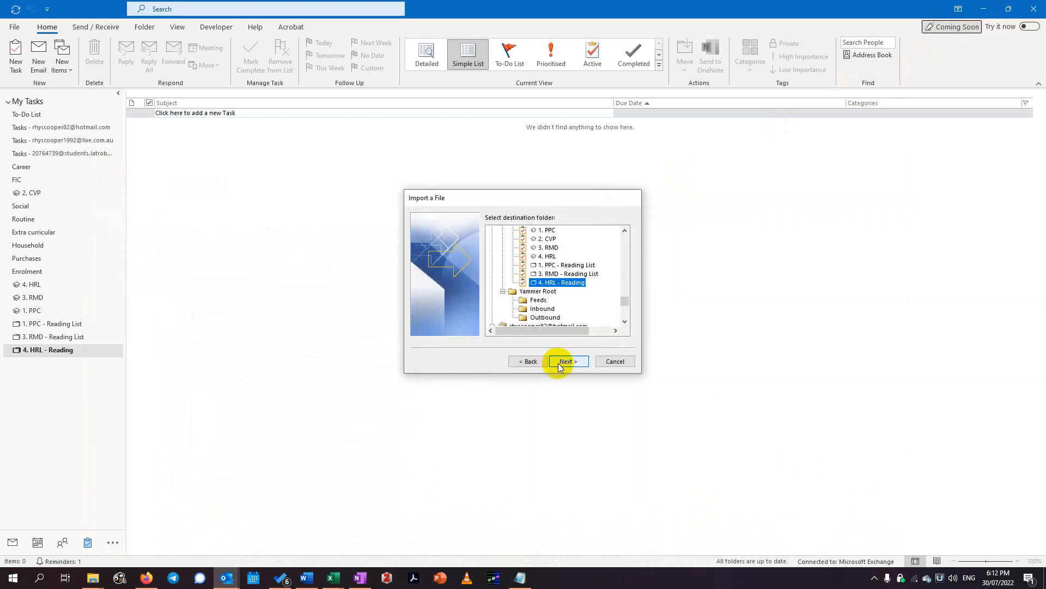
{"action": "left_click", "coordinate": [568, 361]}
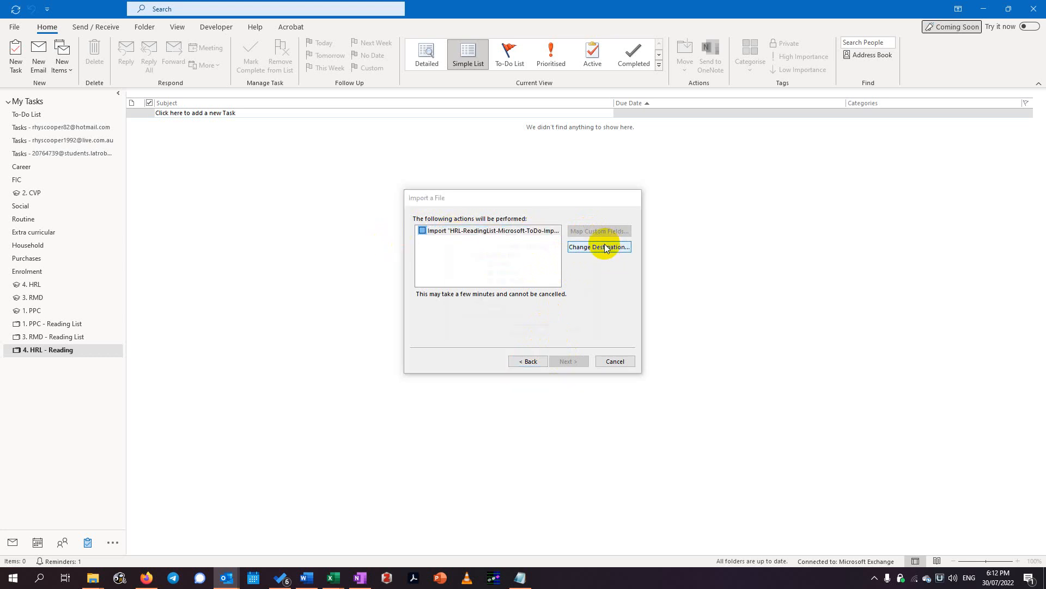
Reselect 4. HRL - Reading as the destination folder for the listed import action
{"action": "left_click", "coordinate": [604, 247]}
{"action": "left_click", "coordinate": [556, 248]}
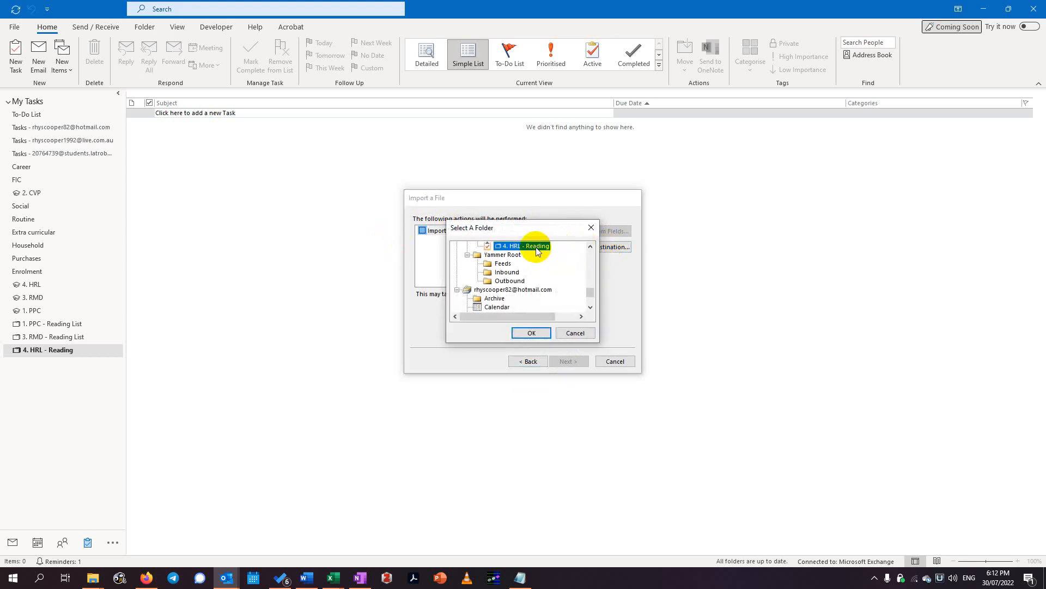
{"action": "left_click", "coordinate": [535, 333]}
{"action": "left_click", "coordinate": [470, 231]}
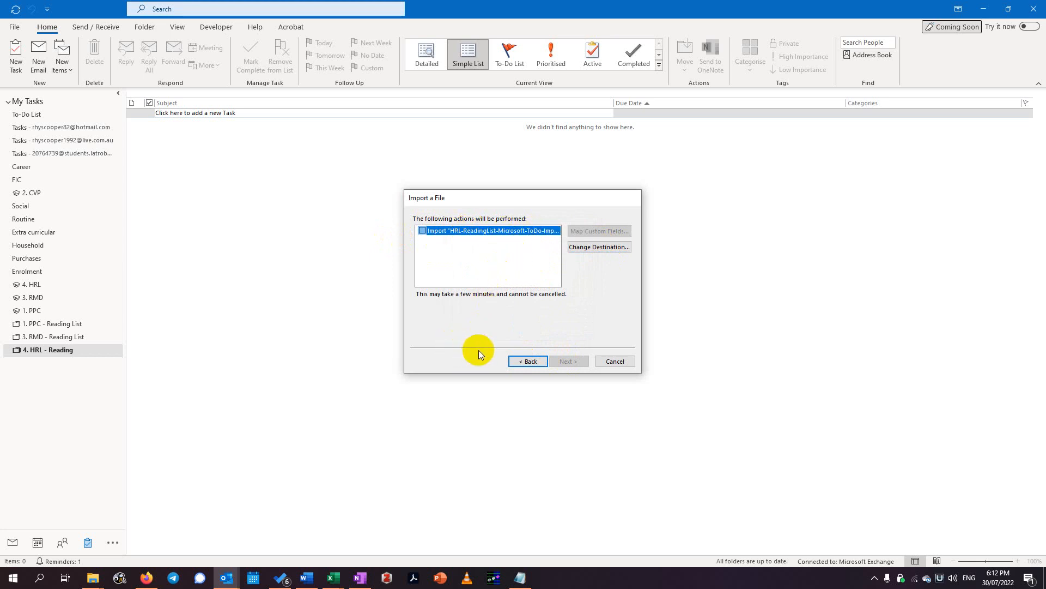
{"action": "left_click", "coordinate": [545, 266]}
{"action": "left_click", "coordinate": [480, 231]}
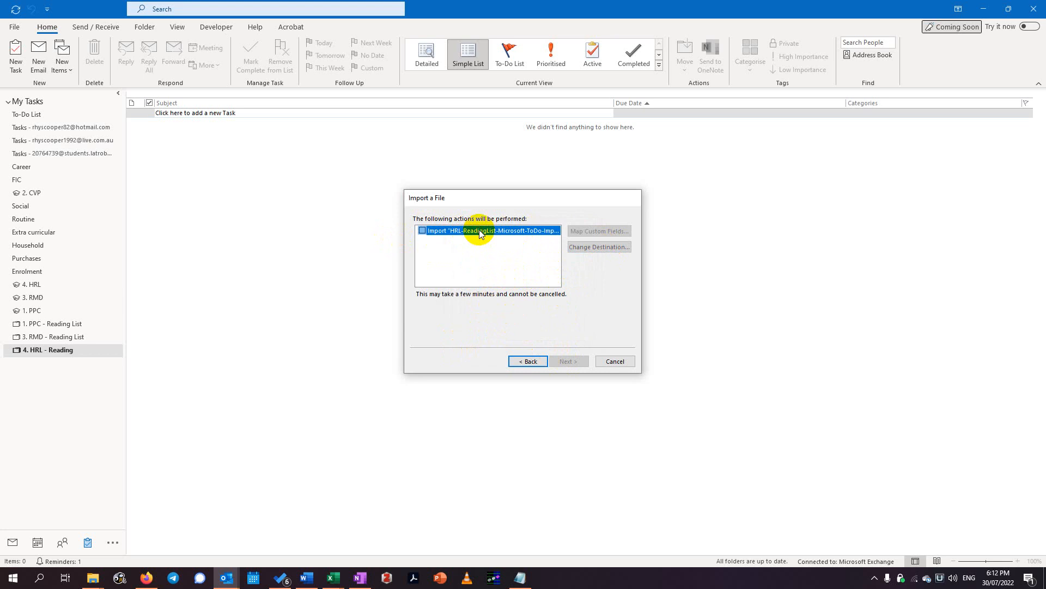
{"action": "left_click", "coordinate": [599, 246]}
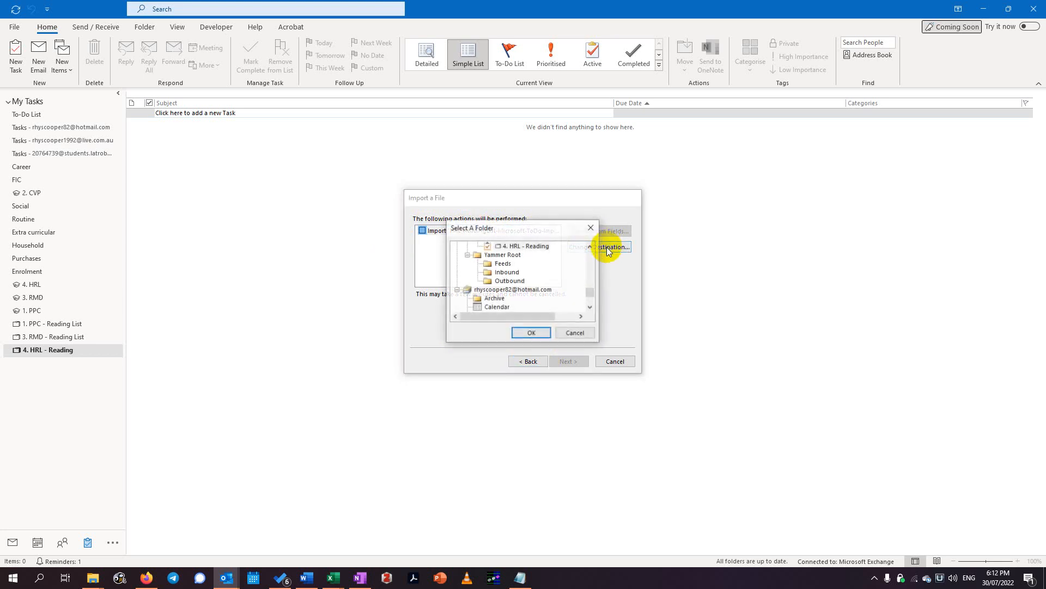
{"action": "left_click", "coordinate": [576, 334]}
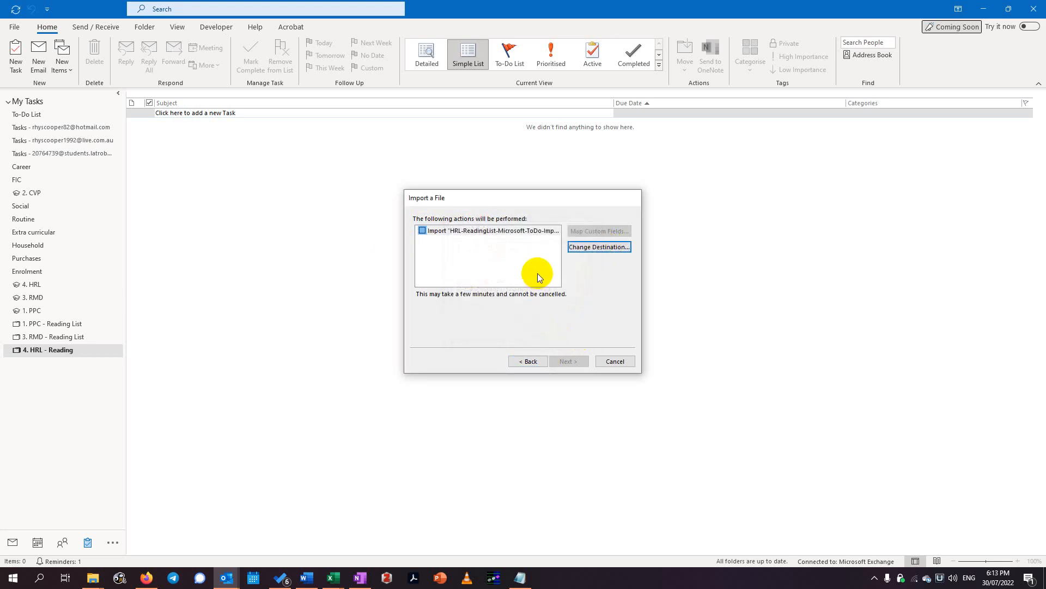
{"action": "left_click", "coordinate": [544, 233]}
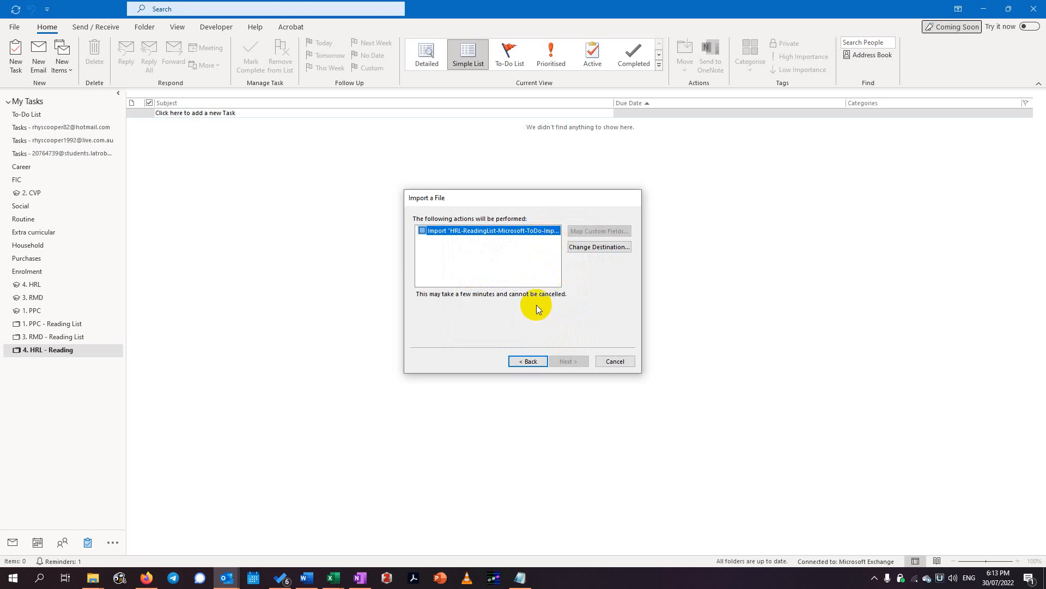
Enable the import action for the HRL reading list and open its custom field mapping
{"action": "left_click", "coordinate": [423, 230]}
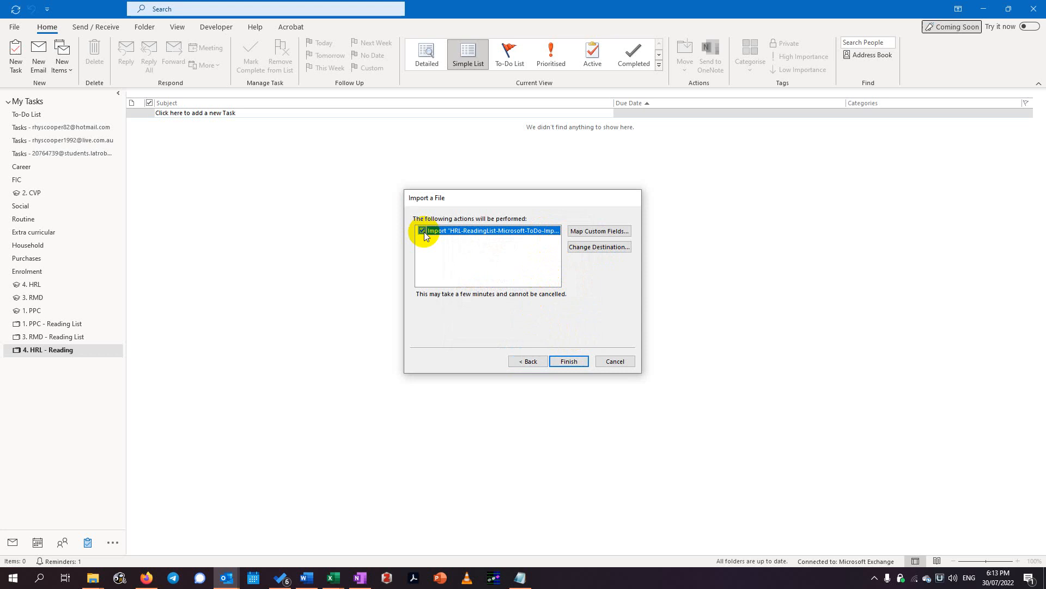
{"action": "left_click", "coordinate": [424, 231]}
{"action": "left_click", "coordinate": [424, 231]}
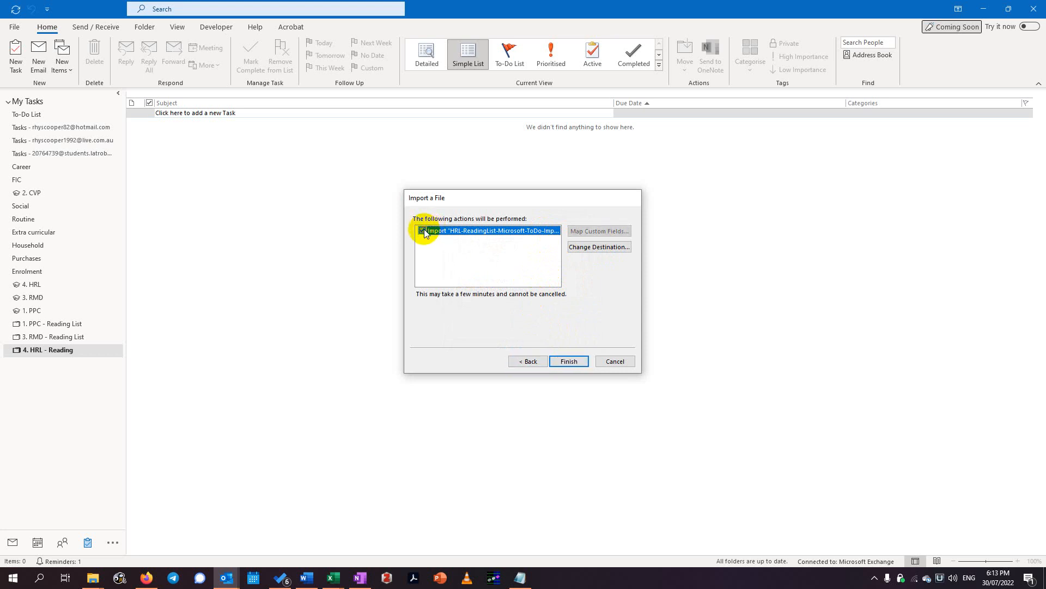
{"action": "left_click", "coordinate": [599, 231]}
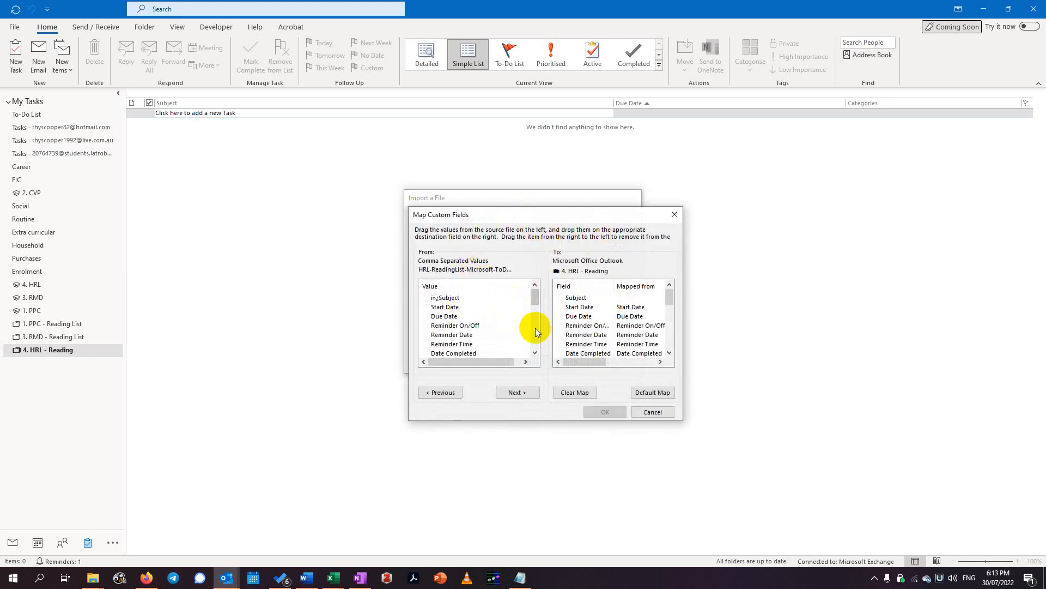
{"action": "scroll", "coordinate": [511, 315], "scroll_direction": "down", "scroll_amount": 3}
{"action": "scroll", "coordinate": [511, 321], "scroll_direction": "up", "scroll_amount": 3}
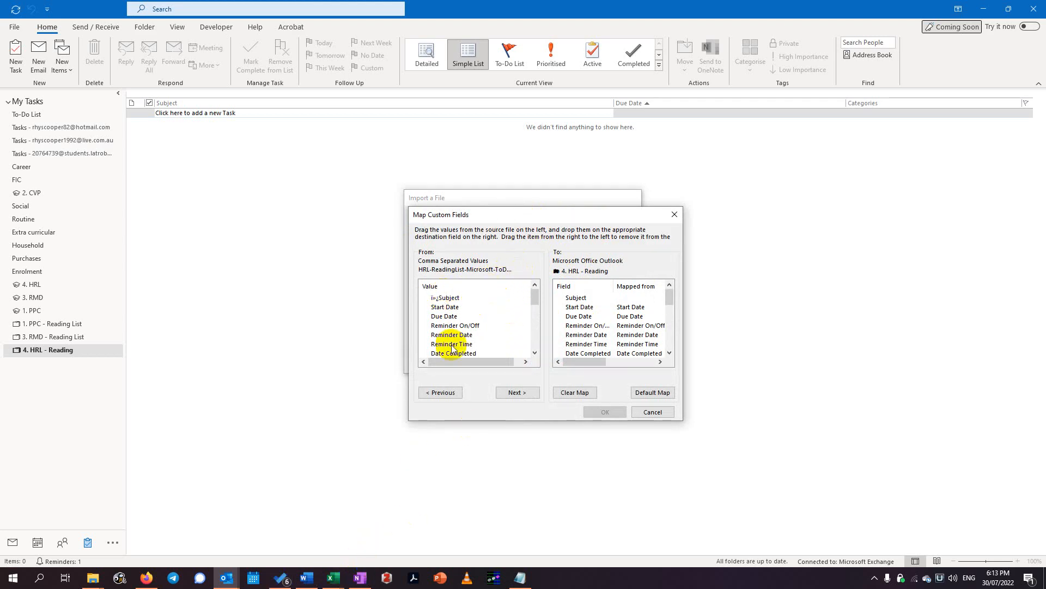
Check the columns of the HRL sheet in ReadingList-ToDo-List.xlsx in Excel and return to the field mapping in Outlook
{"action": "mouse_move", "coordinate": [334, 578]}
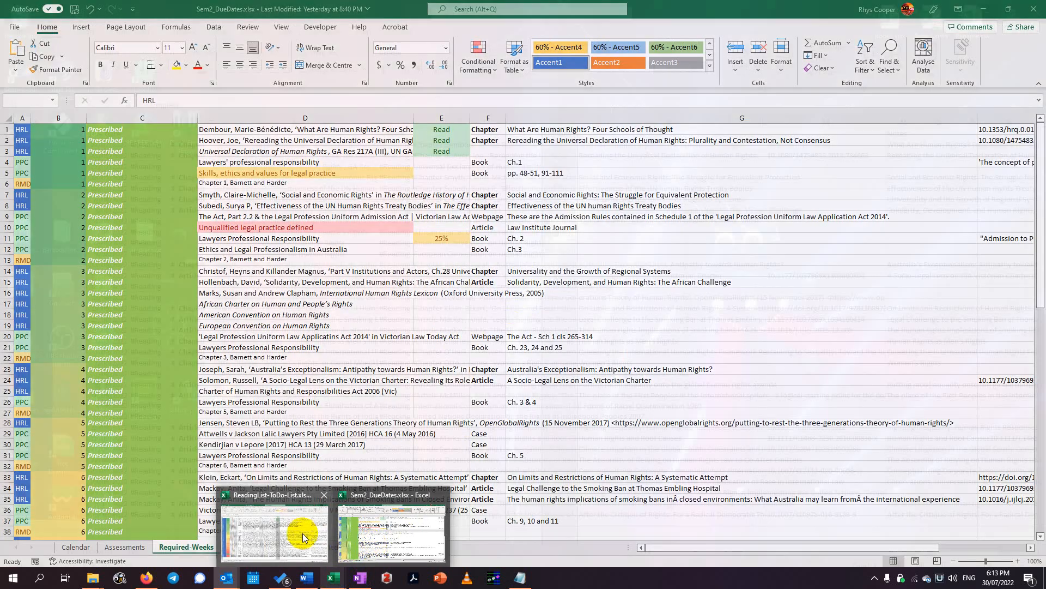
{"action": "left_click", "coordinate": [290, 533]}
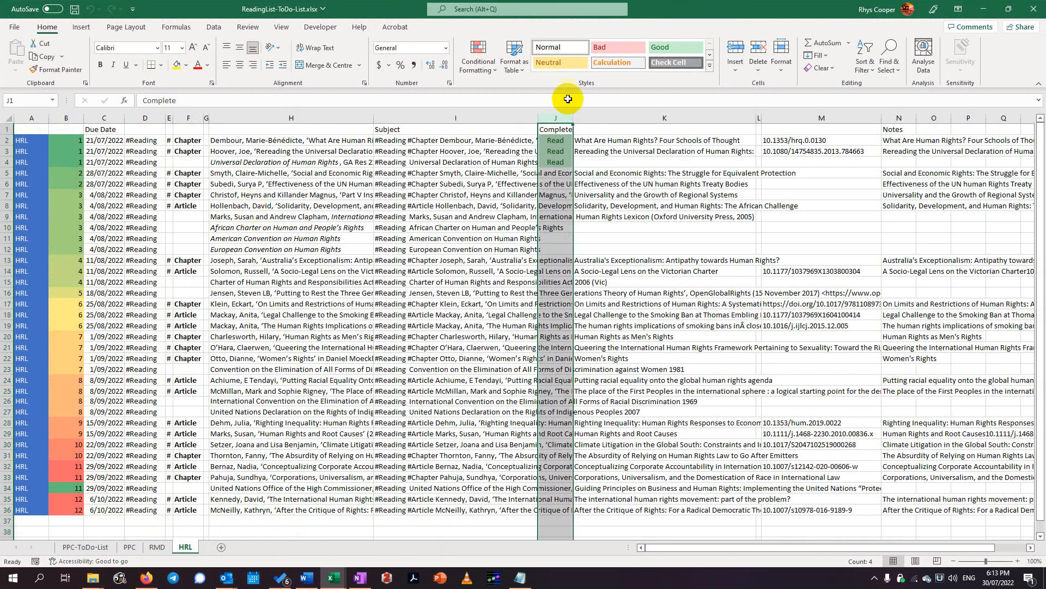
{"action": "left_click", "coordinate": [989, 6]}
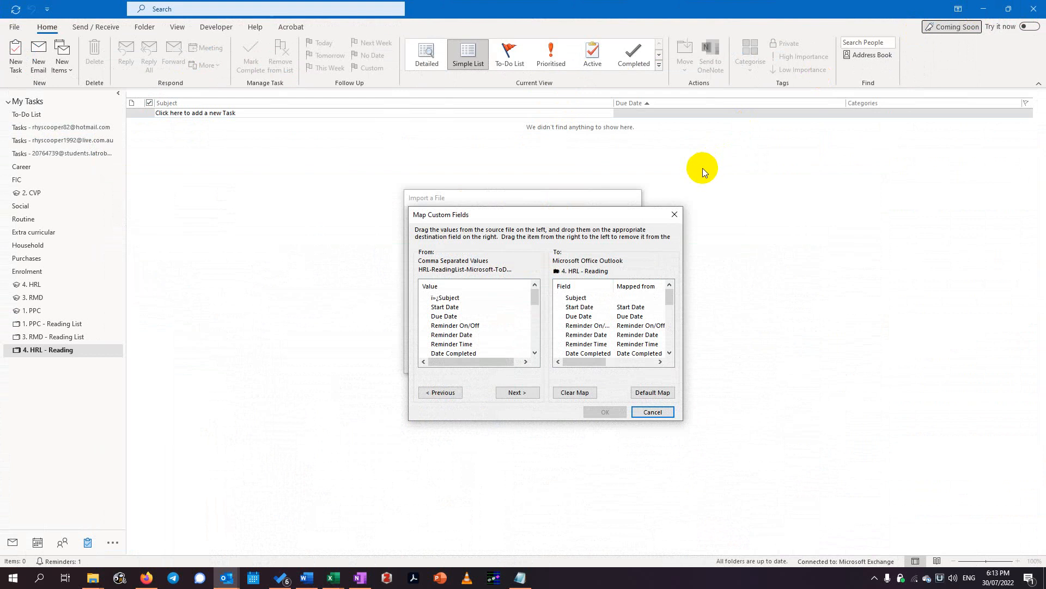
Map the CSV's subject value to the Subject field, check the remaining mappings against a sample record, and run the import
{"action": "left_click", "coordinate": [508, 393]}
{"action": "left_click_drag", "start_coordinate": [468, 299], "coordinate": [636, 298]}
{"action": "scroll", "coordinate": [531, 327], "scroll_direction": "down", "scroll_amount": 5}
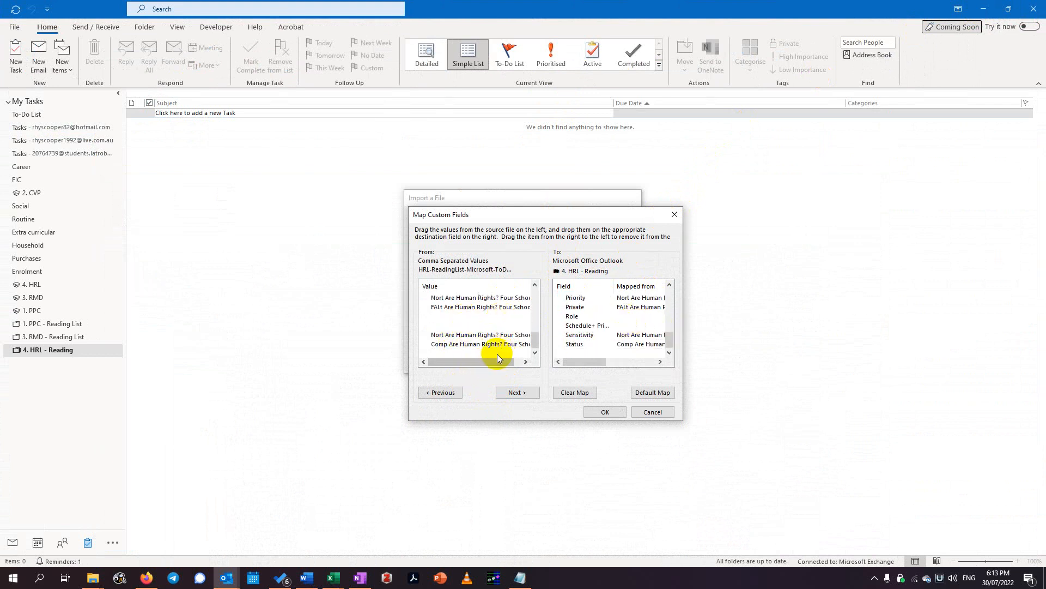
{"action": "scroll", "coordinate": [495, 347], "scroll_direction": "up", "scroll_amount": 5}
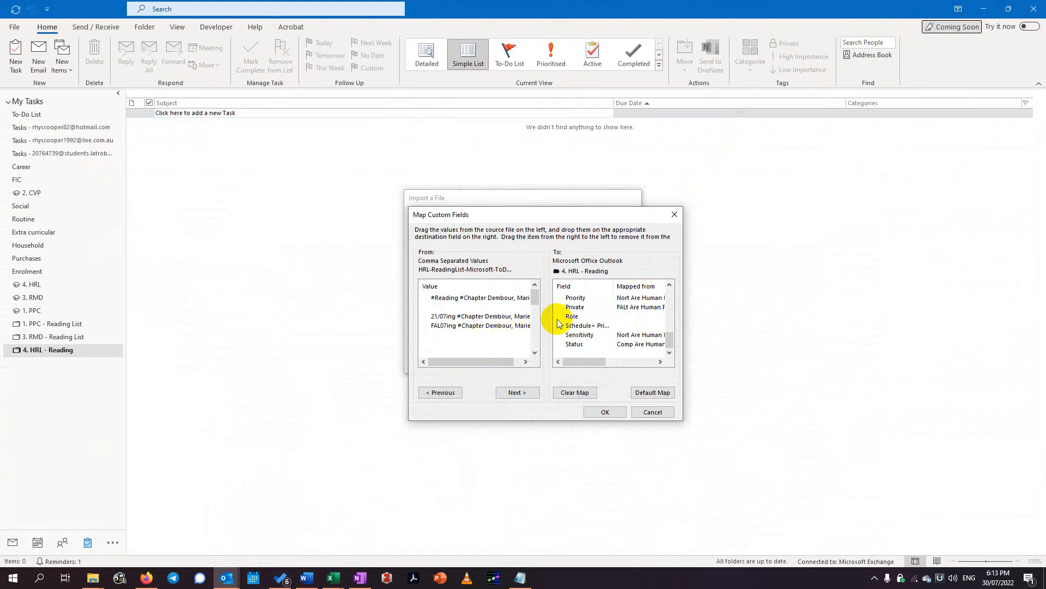
{"action": "left_click", "coordinate": [606, 413]}
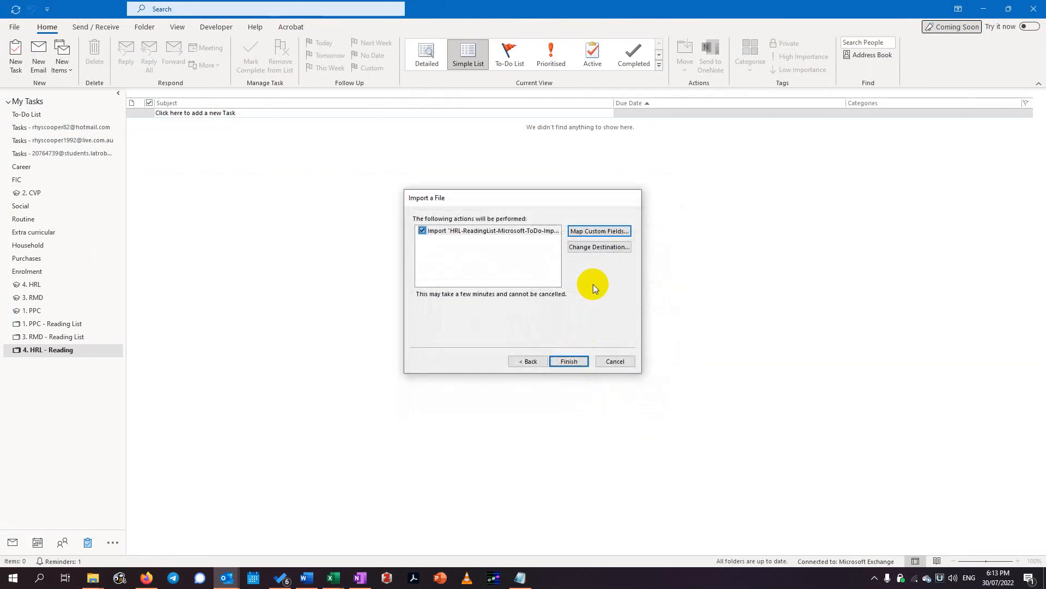
{"action": "left_click", "coordinate": [567, 362]}
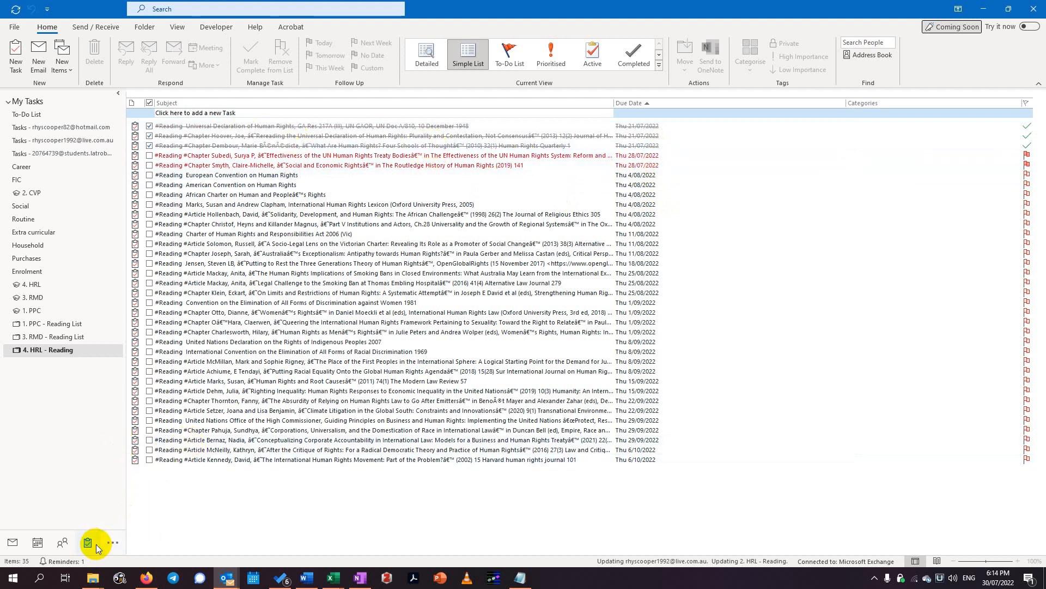
Switch to Microsoft To Do, restart it, and review the imported readings in the 4. HRL - Reading list
{"action": "mouse_move", "coordinate": [88, 542]}
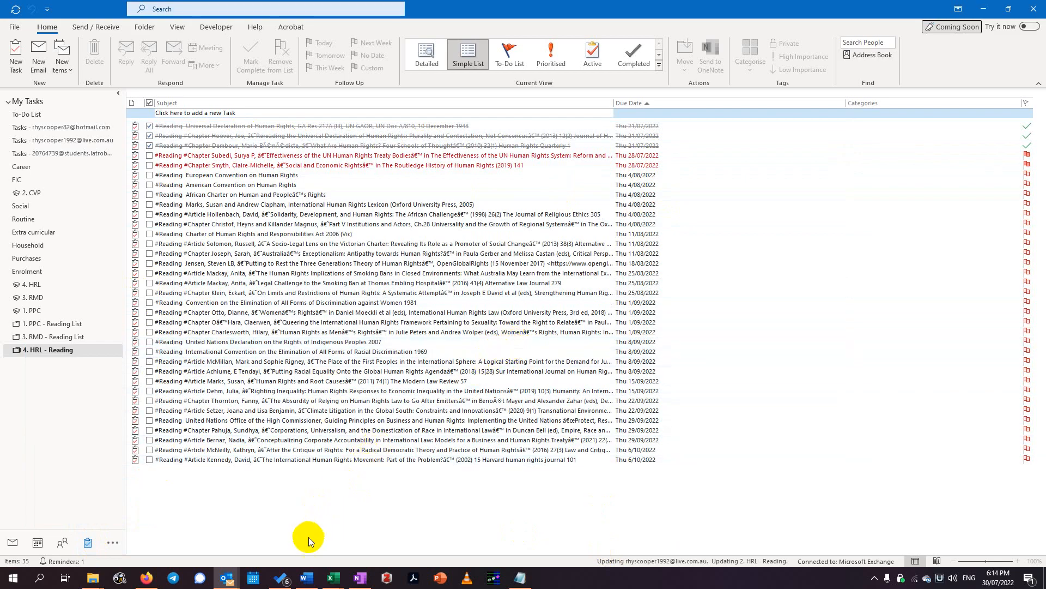
{"action": "left_click", "coordinate": [280, 579]}
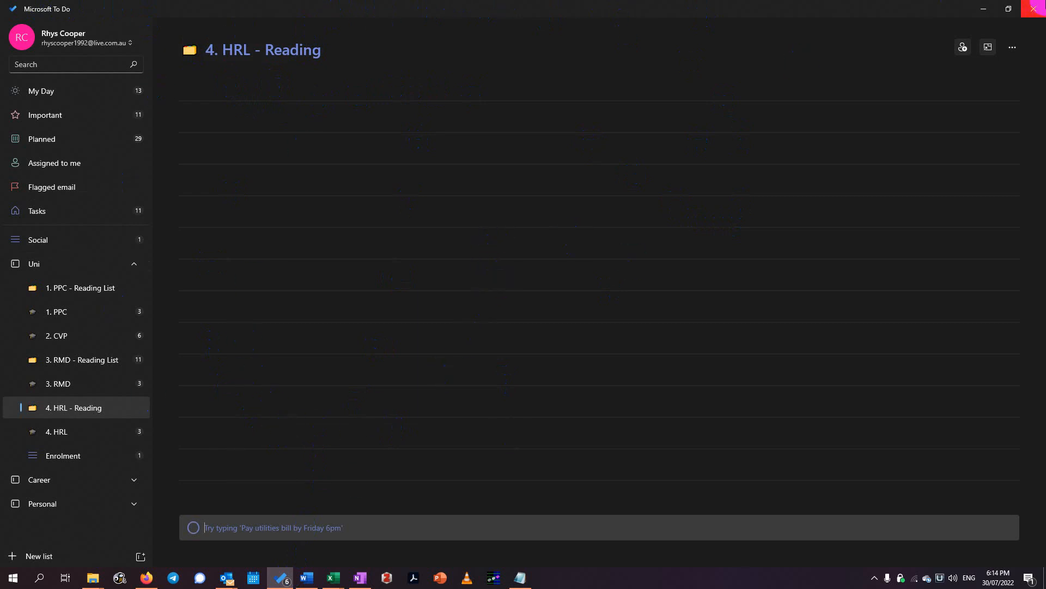
{"action": "left_click", "coordinate": [1031, 12]}
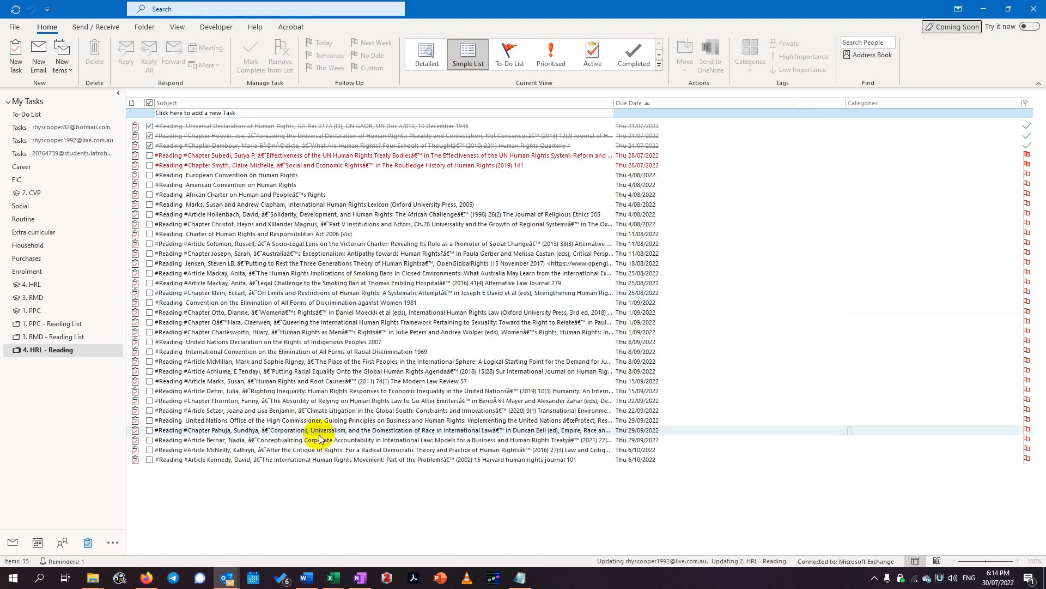
{"action": "left_click", "coordinate": [280, 578]}
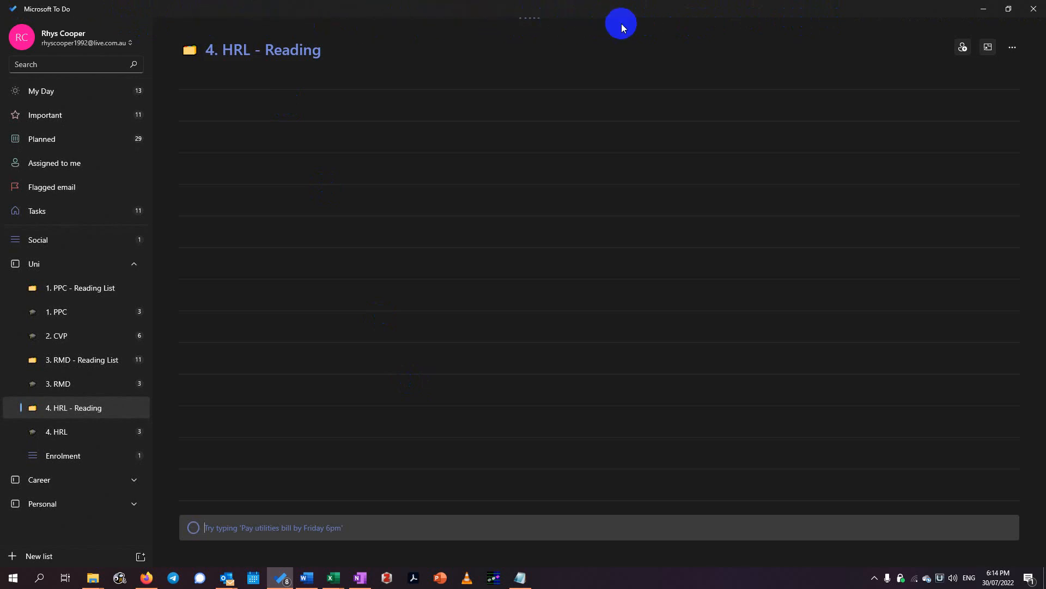
{"action": "scroll", "coordinate": [502, 297], "scroll_direction": "down", "scroll_amount": 4}
{"action": "scroll", "coordinate": [502, 297], "scroll_direction": "down", "scroll_amount": 5}
{"action": "scroll", "coordinate": [502, 297], "scroll_direction": "up", "scroll_amount": 10}
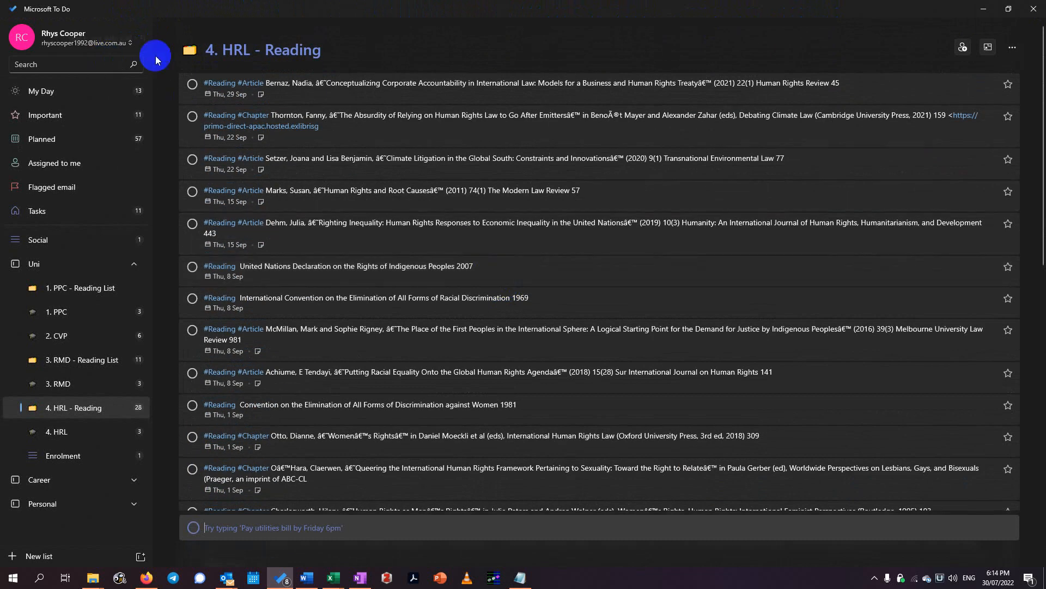
{"action": "left_click", "coordinate": [128, 39]}
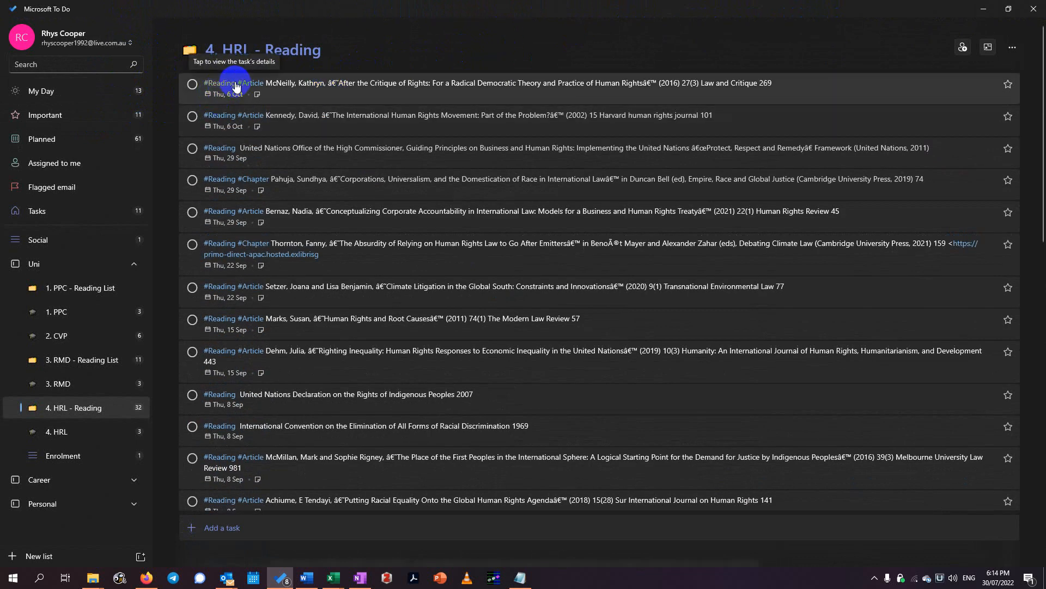
Filter the tasks by the #Reading tag and look through the matching readings across all lists
{"action": "left_click", "coordinate": [224, 83]}
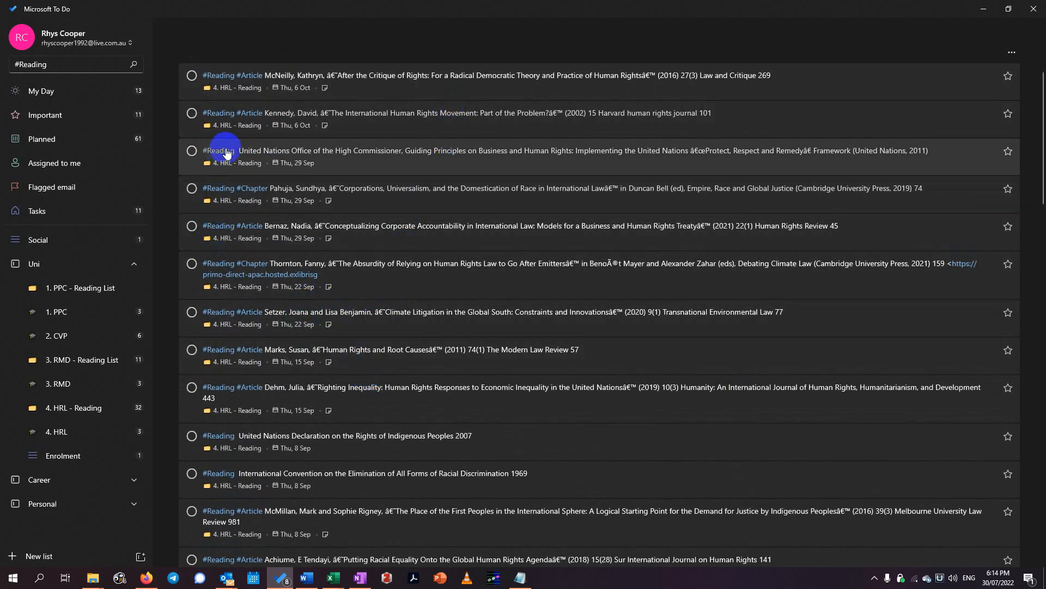
{"action": "scroll", "coordinate": [288, 287], "scroll_direction": "down", "scroll_amount": 10}
{"action": "scroll", "coordinate": [287, 287], "scroll_direction": "down", "scroll_amount": 10}
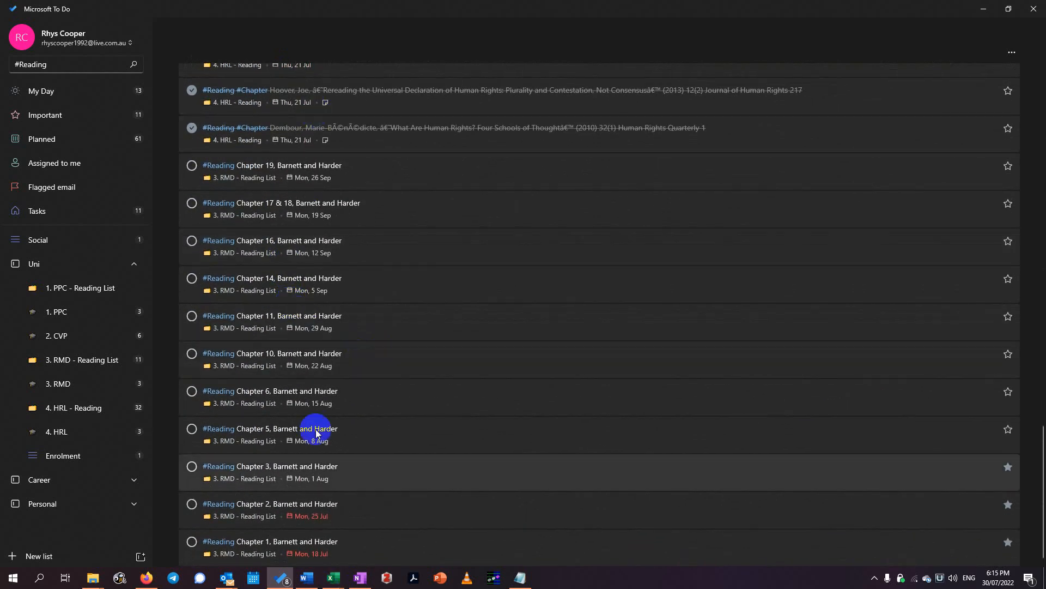
{"action": "scroll", "coordinate": [242, 127], "scroll_direction": "up", "scroll_amount": 20}
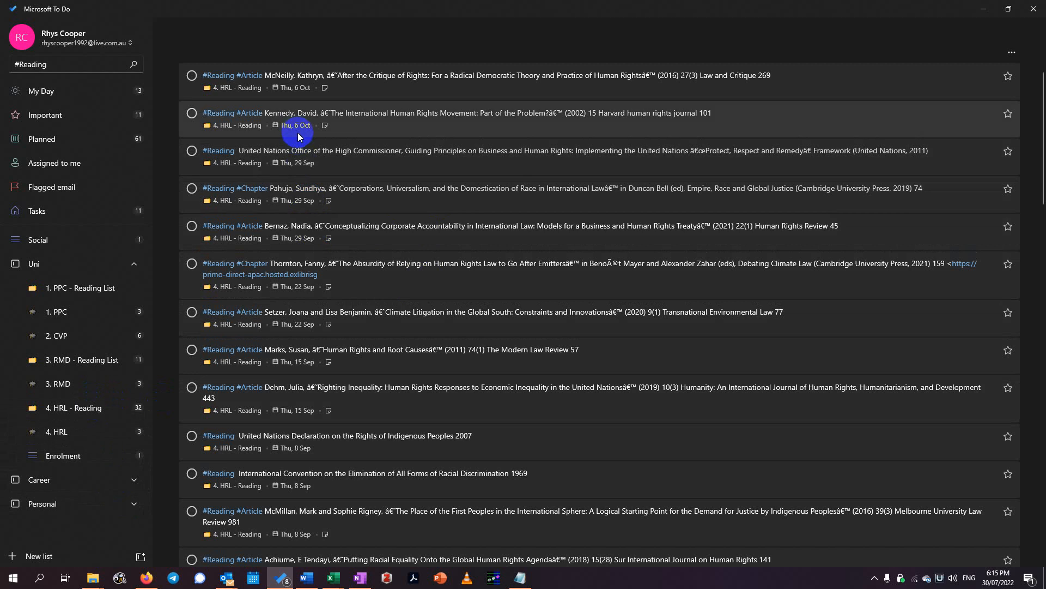
View only the tasks tagged #Article, return to the #Reading results, and view only those tagged #Chapter
{"action": "left_click", "coordinate": [248, 75]}
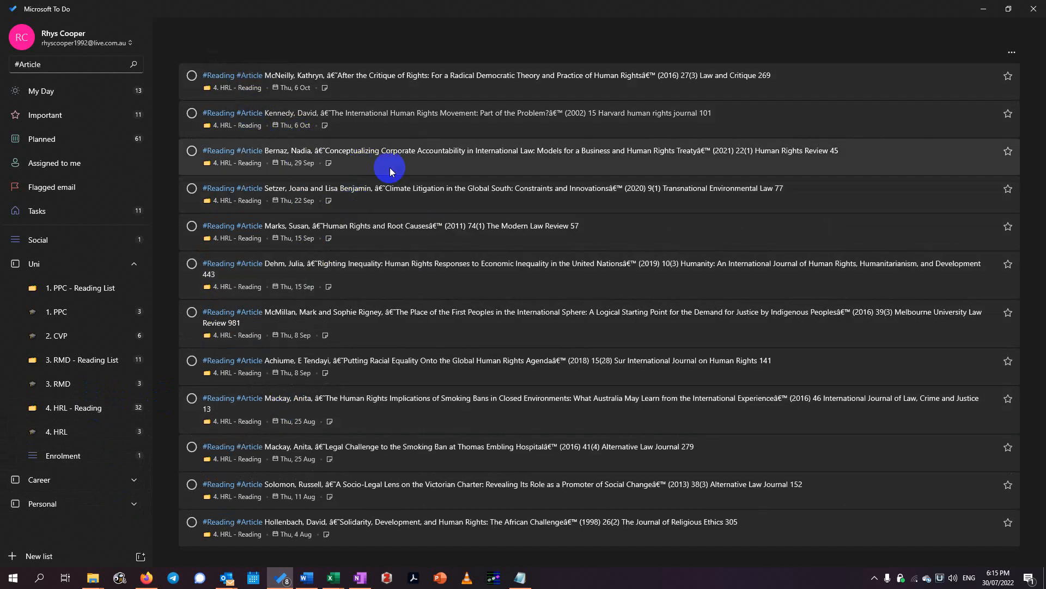
{"action": "left_click", "coordinate": [214, 73]}
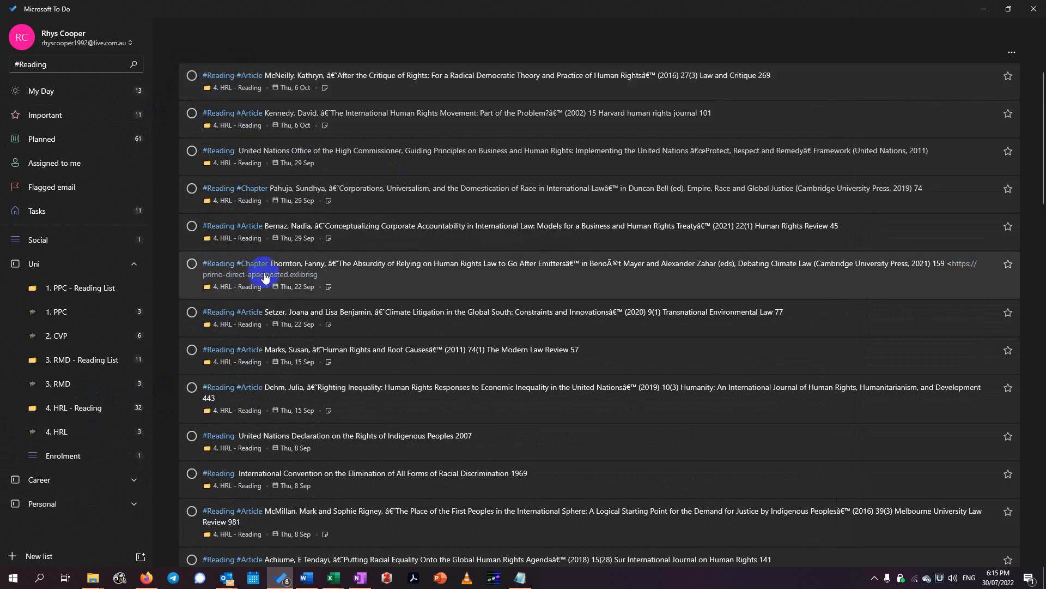
{"action": "left_click", "coordinate": [263, 267]}
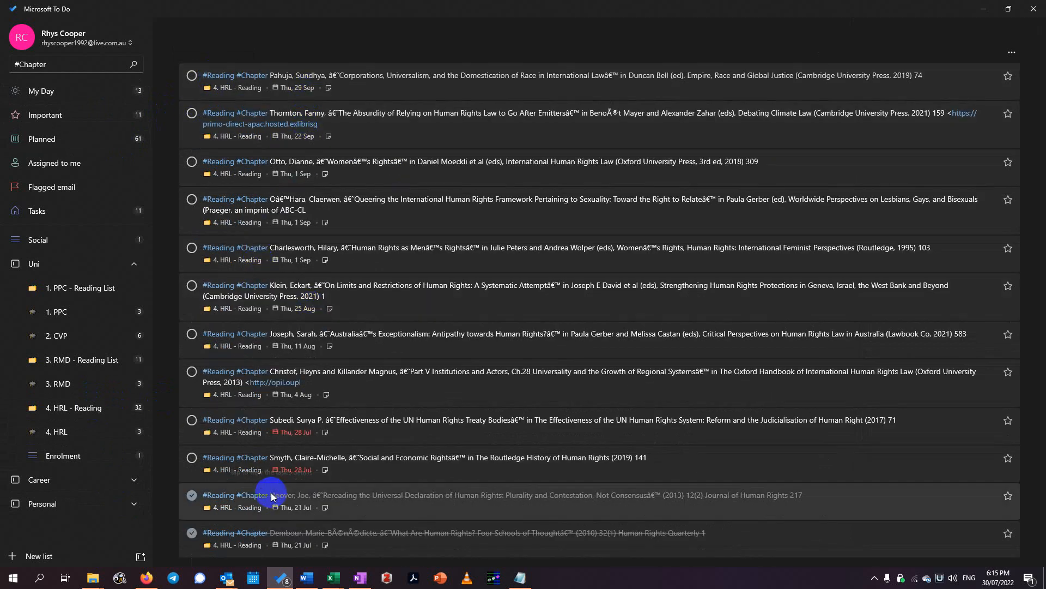
Show all #Reading tasks again and check the source list and due date of each reading
{"action": "left_click", "coordinate": [230, 206]}
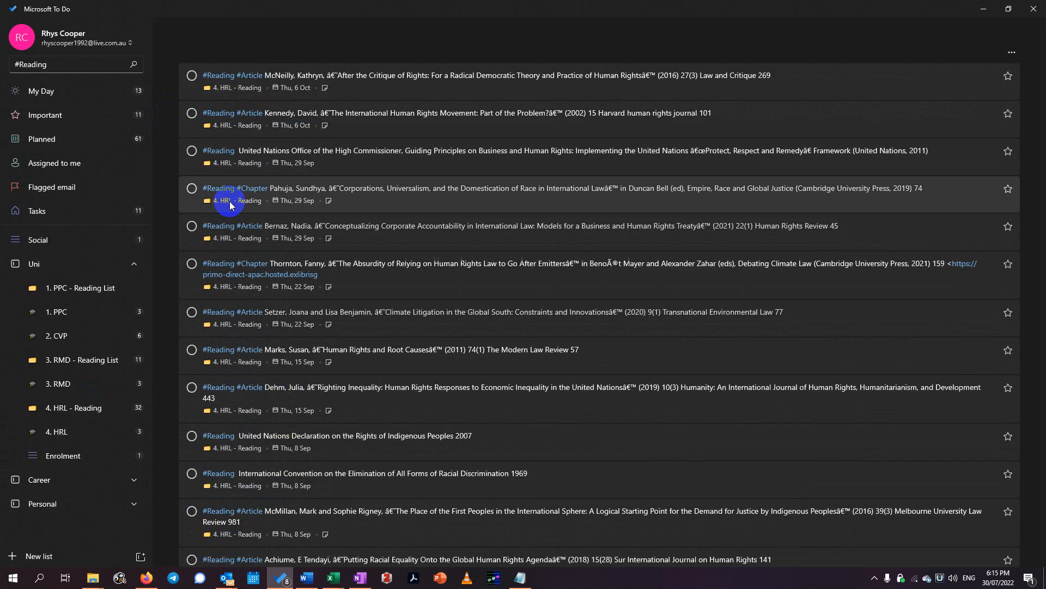
{"action": "scroll", "coordinate": [282, 424], "scroll_direction": "down", "scroll_amount": 5}
{"action": "scroll", "coordinate": [282, 423], "scroll_direction": "down", "scroll_amount": 15}
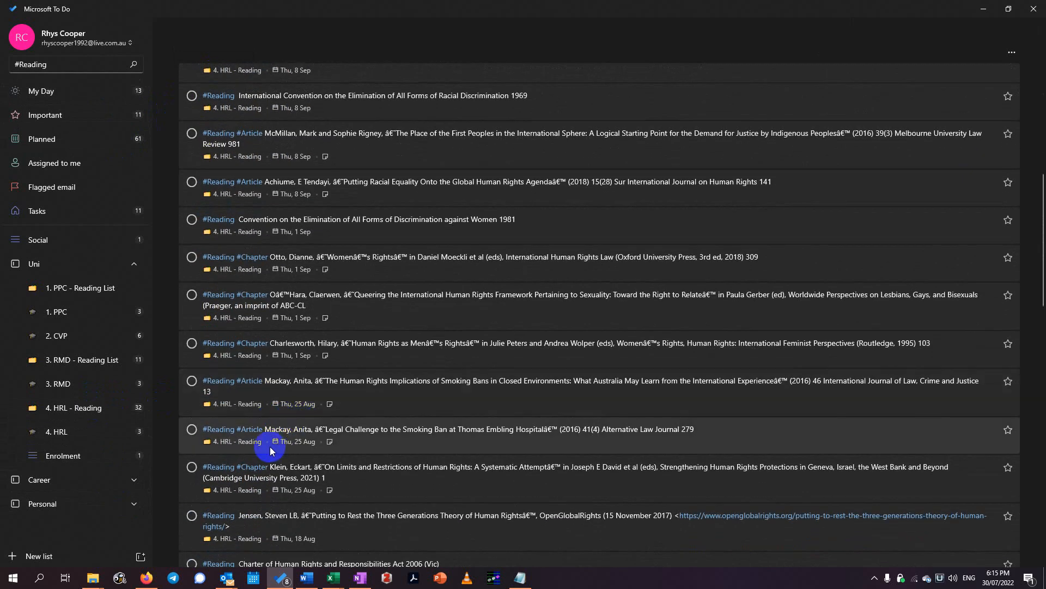
{"action": "scroll", "coordinate": [338, 431], "scroll_direction": "up", "scroll_amount": 12}
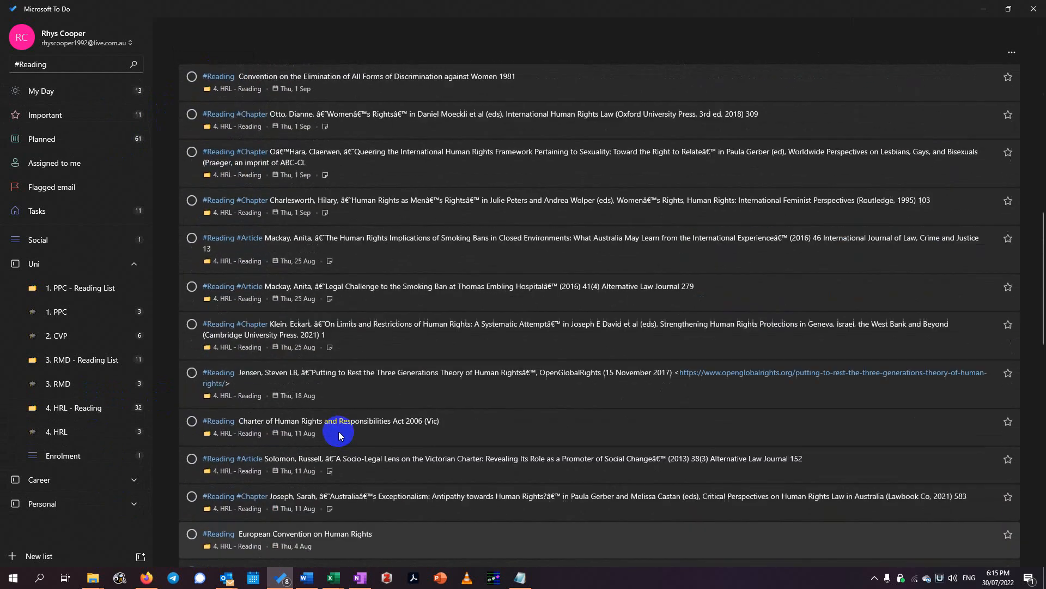
{"action": "scroll", "coordinate": [289, 438], "scroll_direction": "down", "scroll_amount": 8}
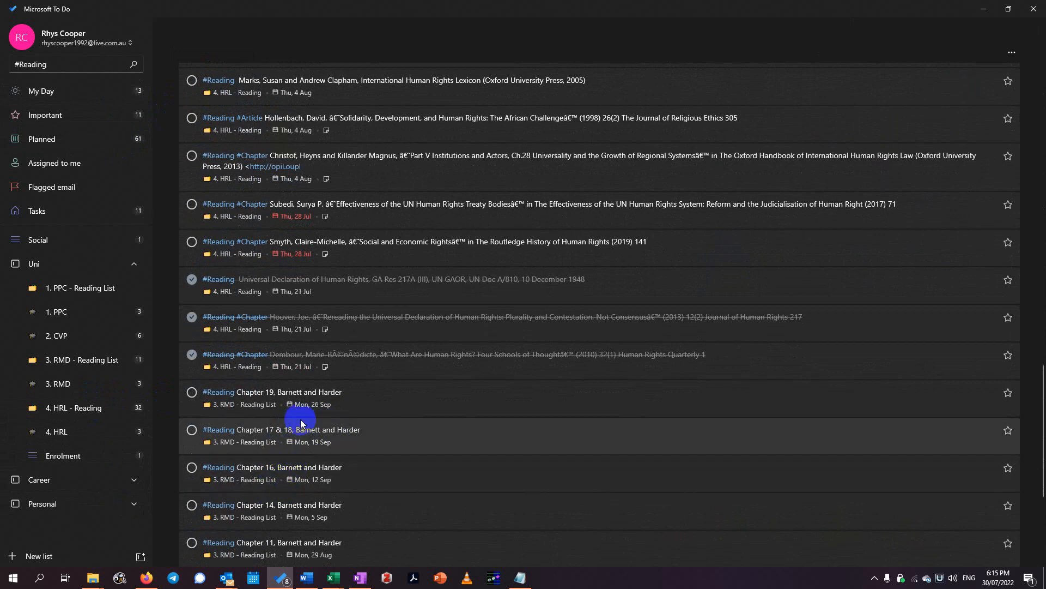
{"action": "scroll", "coordinate": [442, 433], "scroll_direction": "up", "scroll_amount": 10}
{"action": "scroll", "coordinate": [442, 432], "scroll_direction": "up", "scroll_amount": 7}
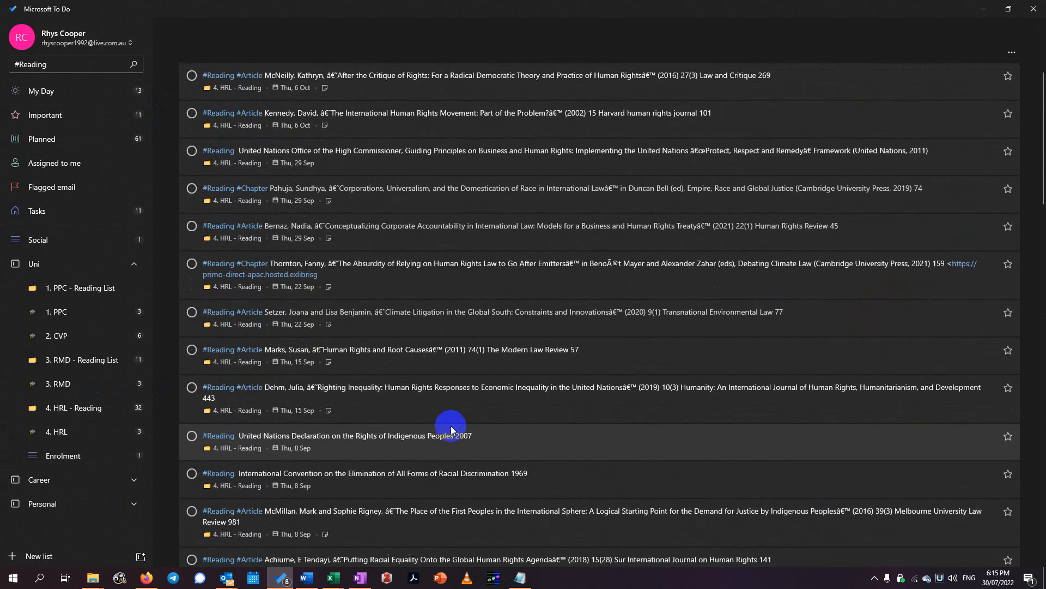
{"action": "scroll", "coordinate": [452, 430], "scroll_direction": "down", "scroll_amount": 10}
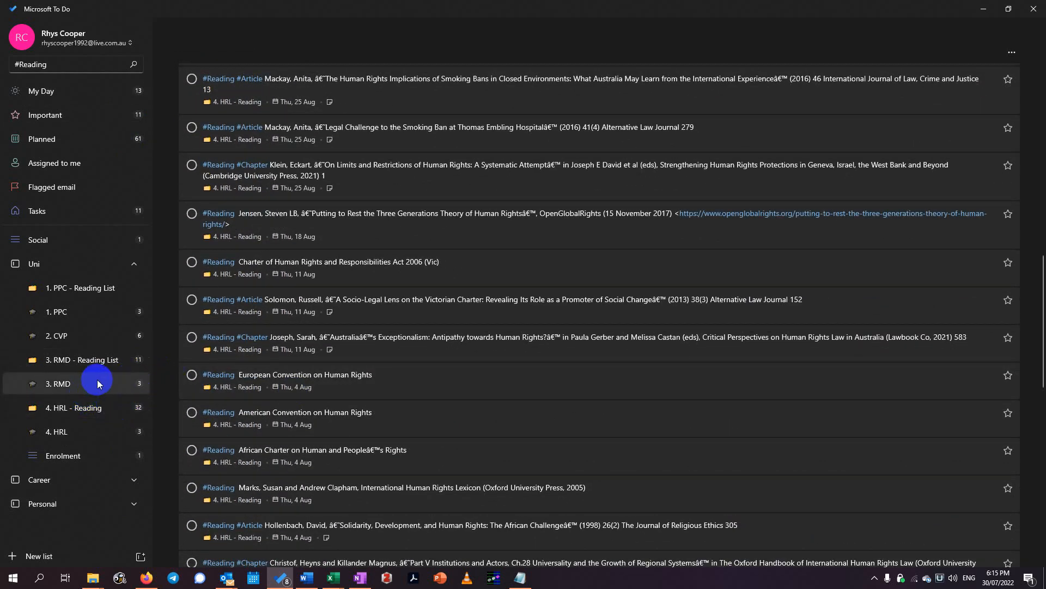
Open the details of the "After the Critique of Rights" article in the 4. HRL - Reading list and review the list through its completed readings
{"action": "left_click", "coordinate": [84, 410]}
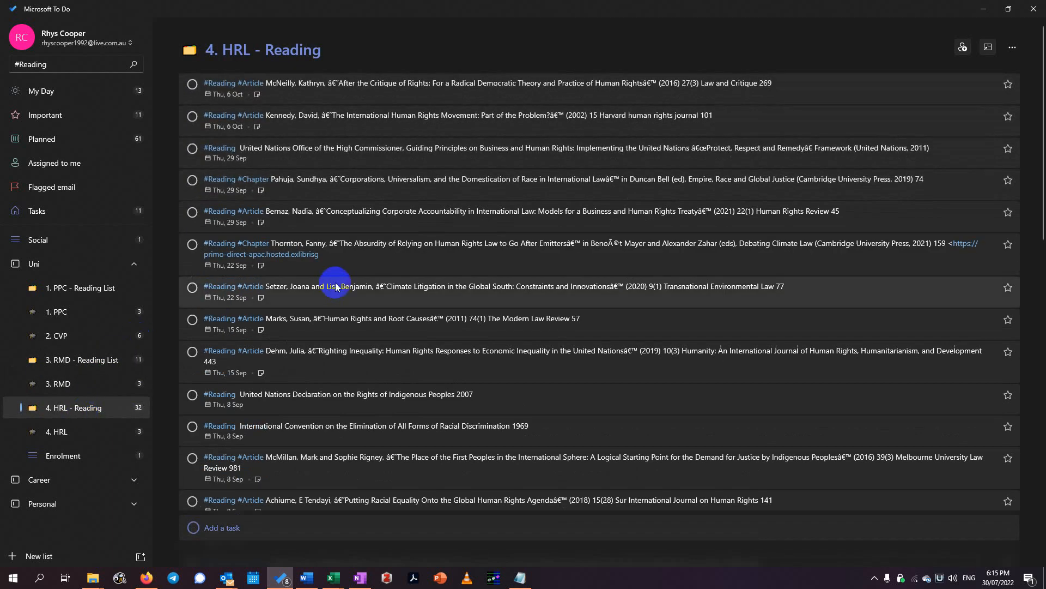
{"action": "left_click", "coordinate": [430, 84]}
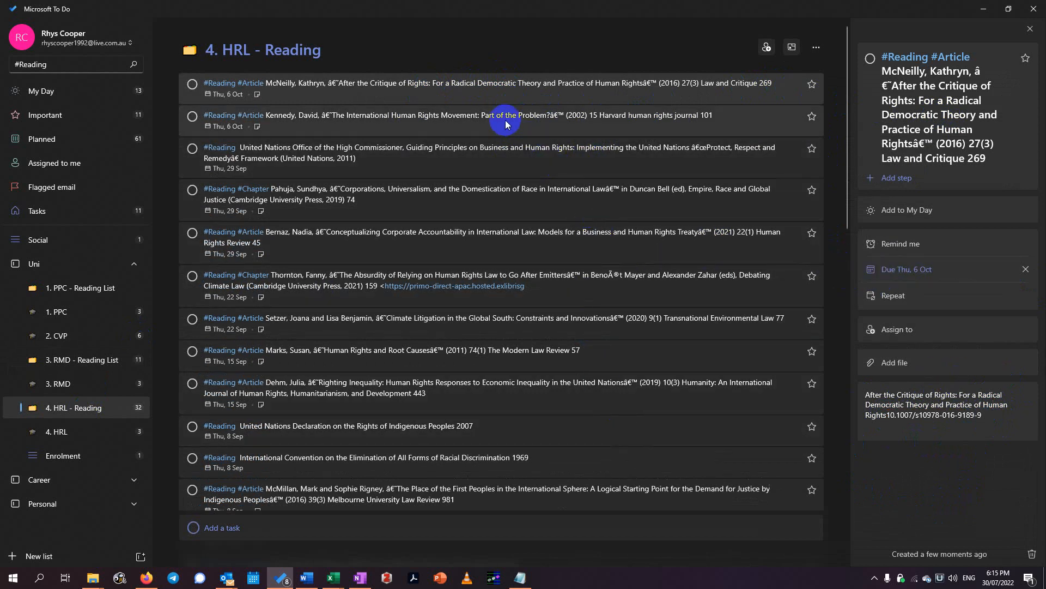
{"action": "scroll", "coordinate": [460, 120], "scroll_direction": "down", "scroll_amount": 10}
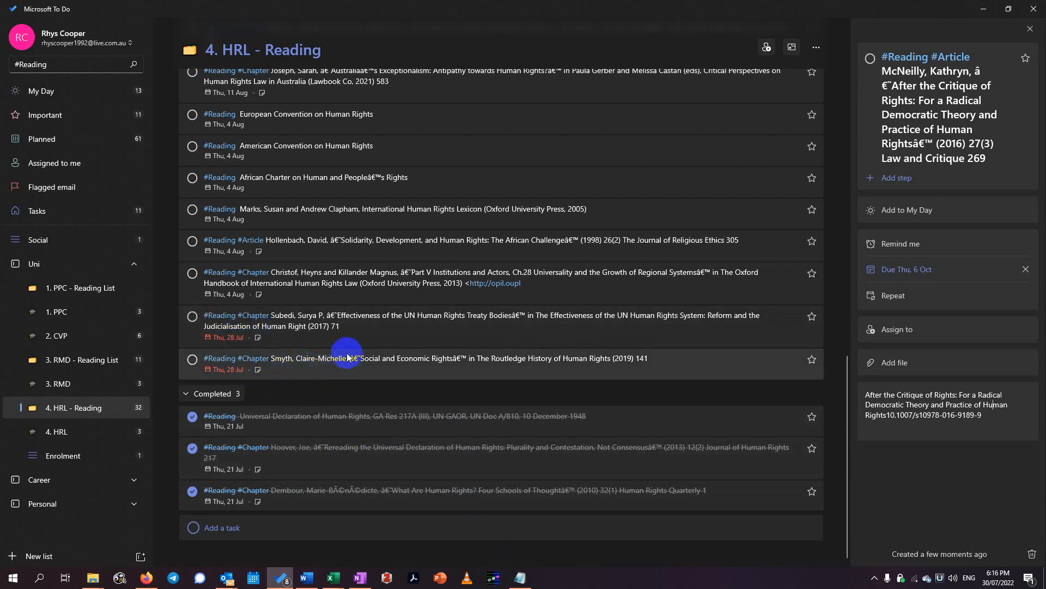
{"action": "scroll", "coordinate": [347, 357], "scroll_direction": "up", "scroll_amount": 15}
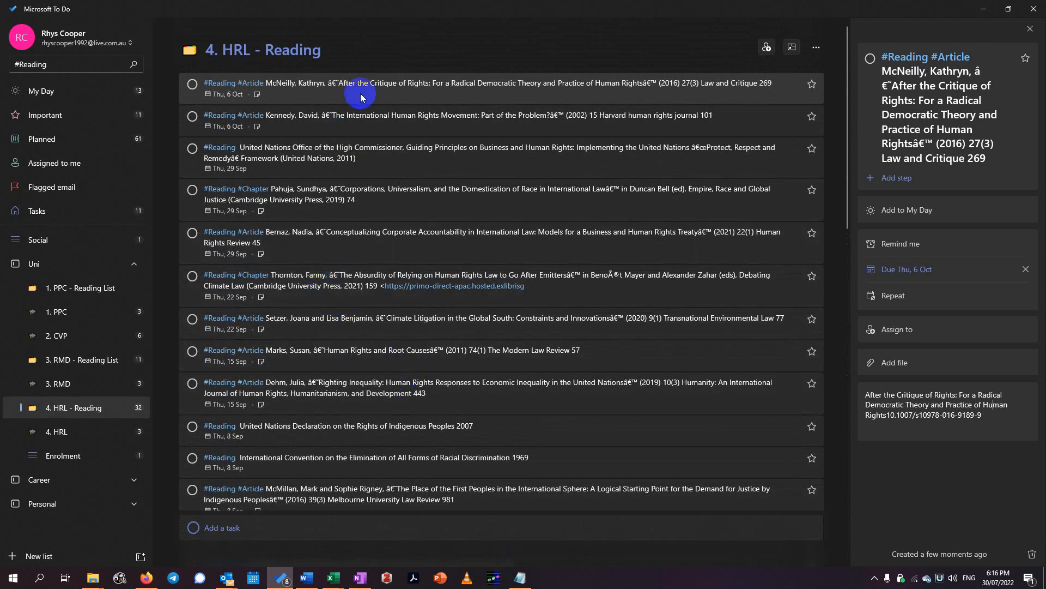
{"action": "scroll", "coordinate": [339, 233], "scroll_direction": "down", "scroll_amount": 15}
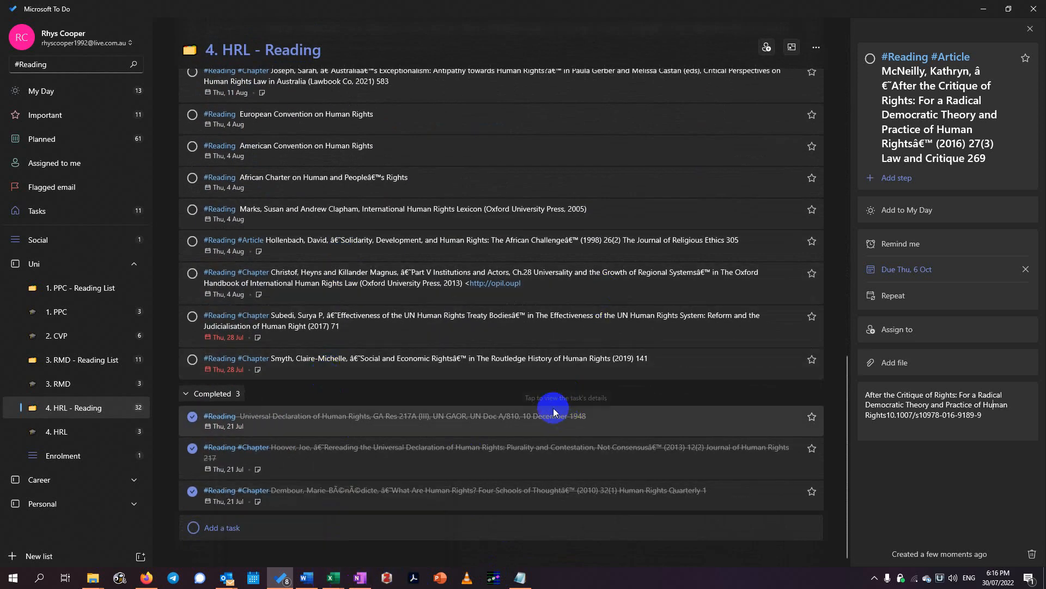
{"action": "scroll", "coordinate": [502, 327], "scroll_direction": "up", "scroll_amount": 8}
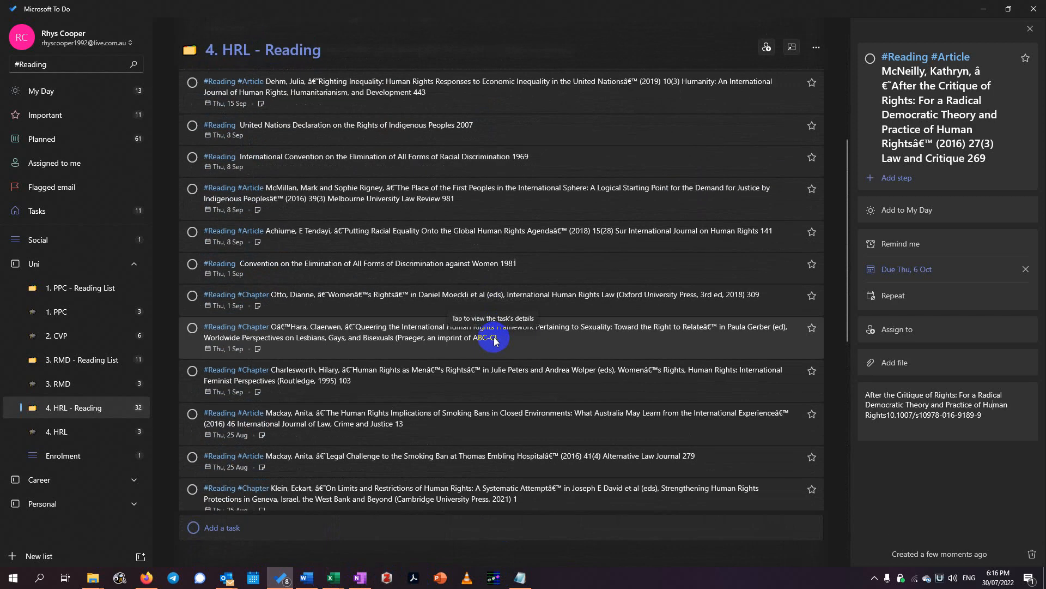
{"action": "scroll", "coordinate": [497, 316], "scroll_direction": "up", "scroll_amount": 5}
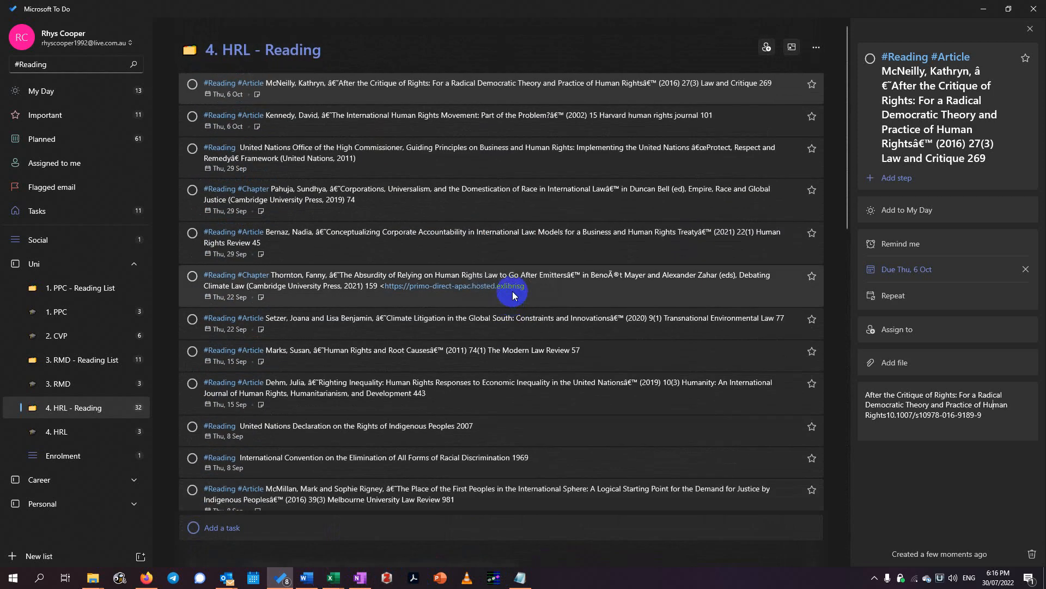
{"action": "scroll", "coordinate": [513, 294], "scroll_direction": "down", "scroll_amount": 12}
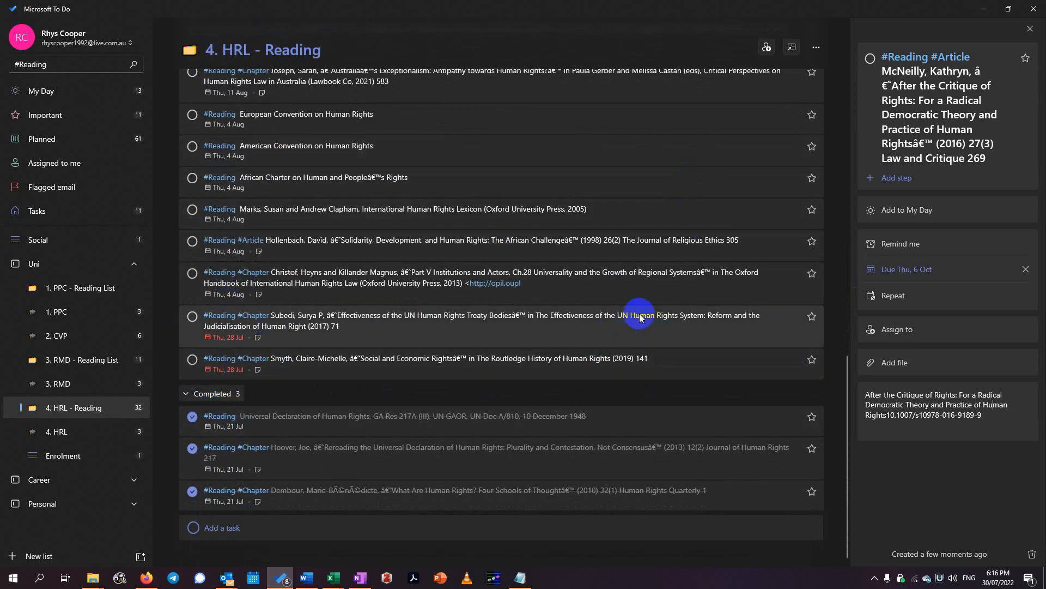
{"action": "scroll", "coordinate": [635, 316], "scroll_direction": "up", "scroll_amount": 12}
{"action": "scroll", "coordinate": [627, 264], "scroll_direction": "down", "scroll_amount": 9}
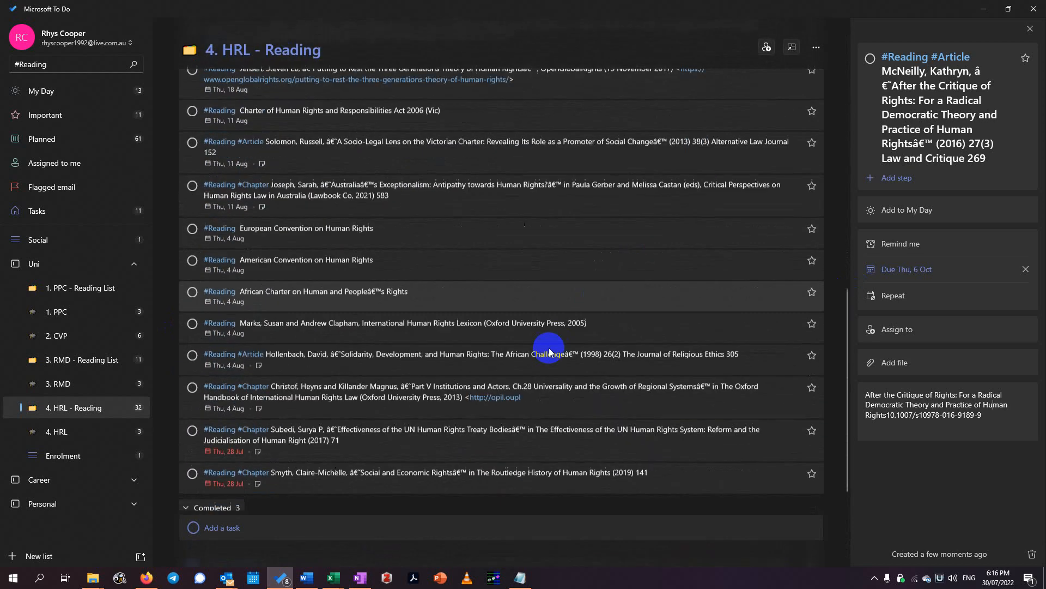
{"action": "scroll", "coordinate": [548, 352], "scroll_direction": "down", "scroll_amount": 2}
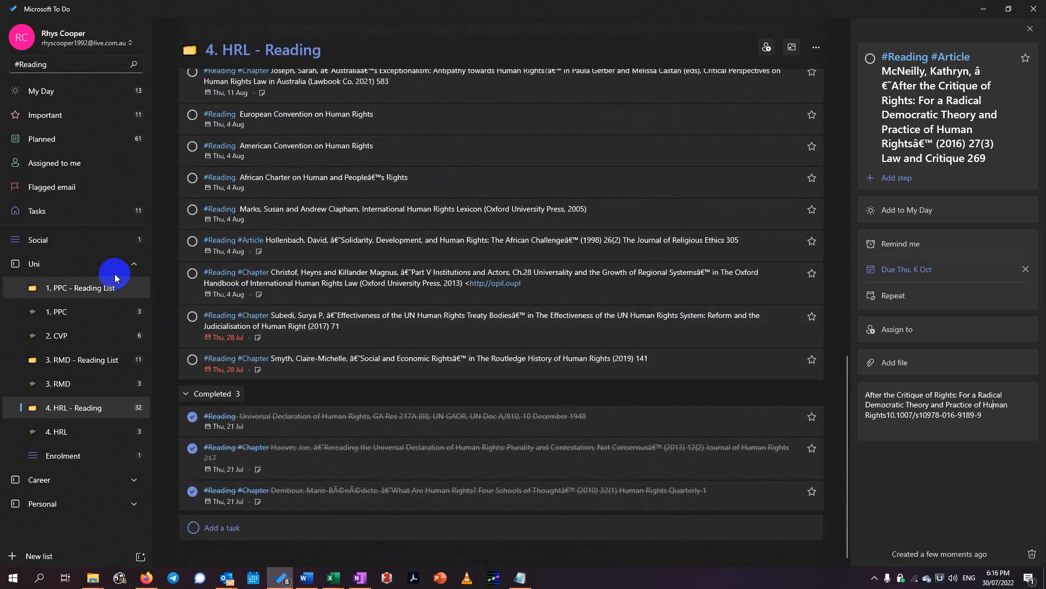
Show the Planned tasks and check how the readings and assessments are ordered by due date
{"action": "left_click", "coordinate": [77, 143]}
{"action": "scroll", "coordinate": [446, 435], "scroll_direction": "down", "scroll_amount": 15}
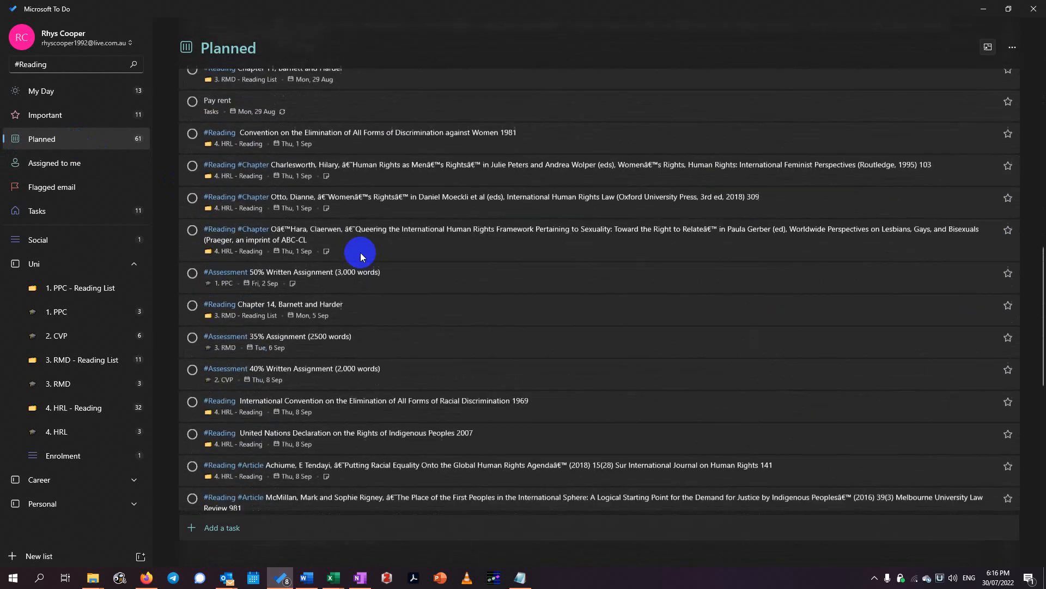
{"action": "scroll", "coordinate": [374, 285], "scroll_direction": "down", "scroll_amount": 10}
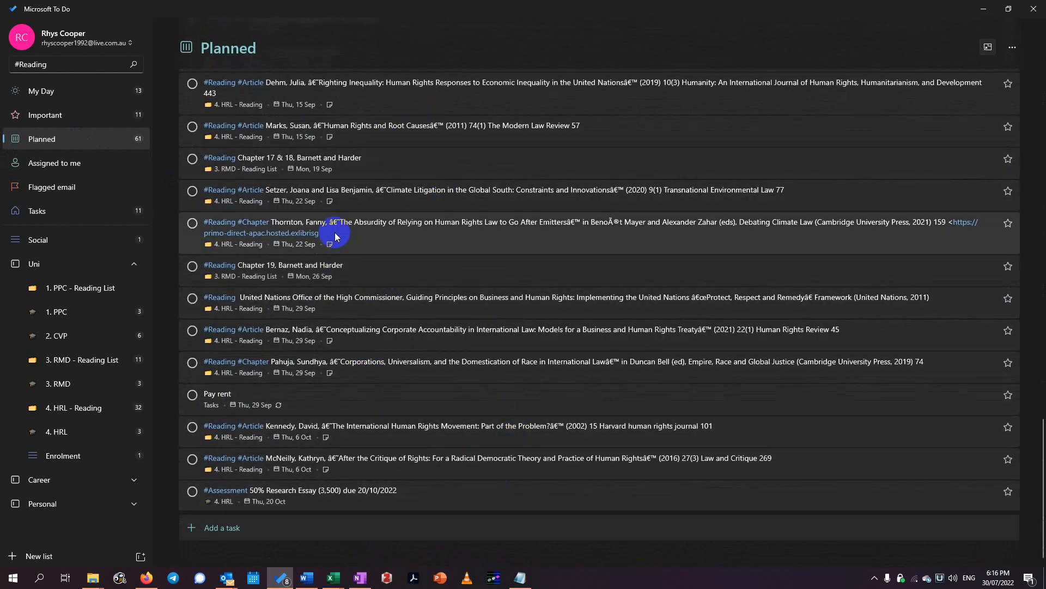
{"action": "scroll", "coordinate": [518, 327], "scroll_direction": "up", "scroll_amount": 3}
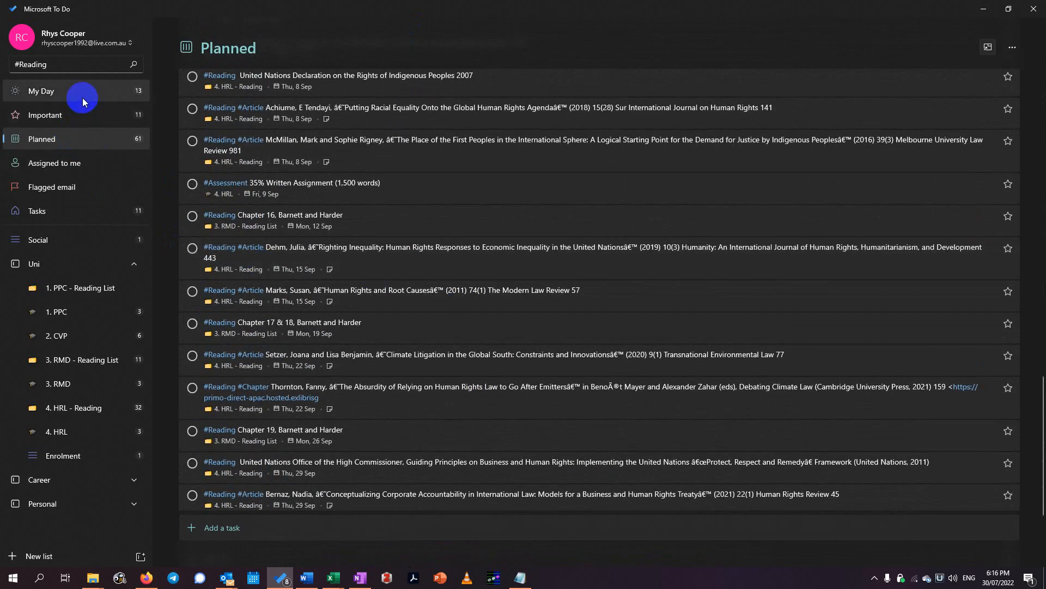